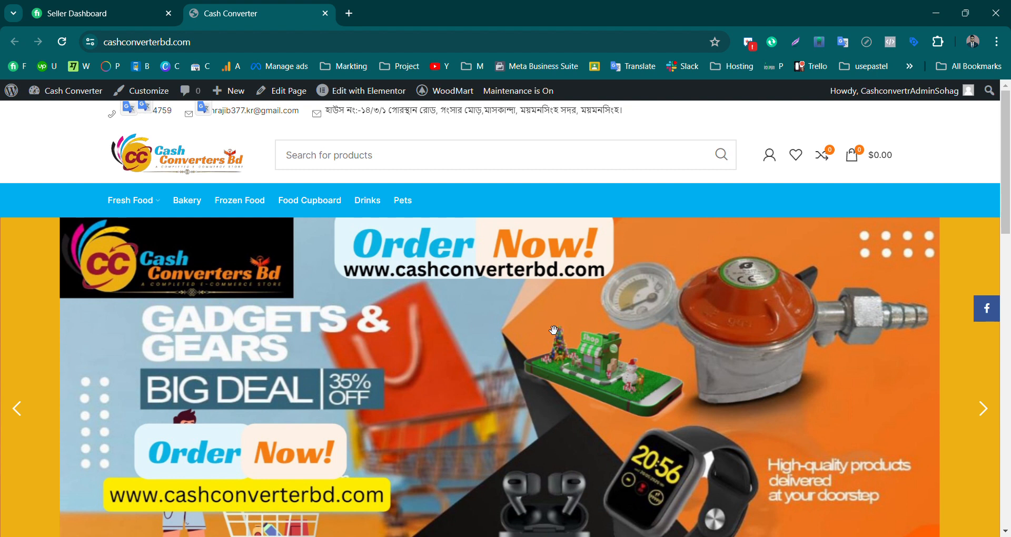
# Look through the Cash Converter storefront home page from the banner to the footer
pyautogui.scroll(-3, 554, 331)
pyautogui.scroll(3, 374, 325)
pyautogui.scroll(-6, 374, 326)
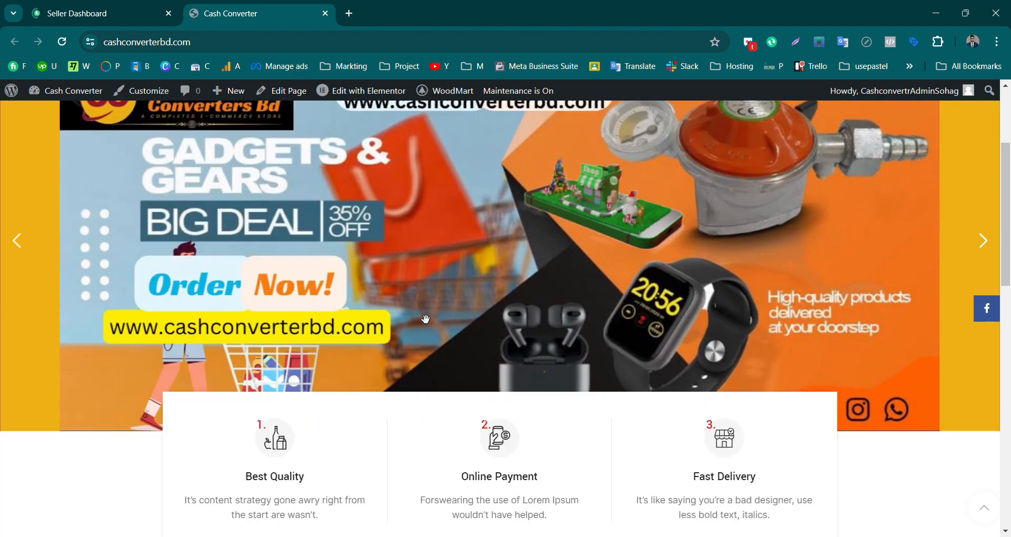
pyautogui.scroll(6, 400, 319)
pyautogui.scroll(-8, 428, 311)
pyautogui.scroll(-3, 428, 311)
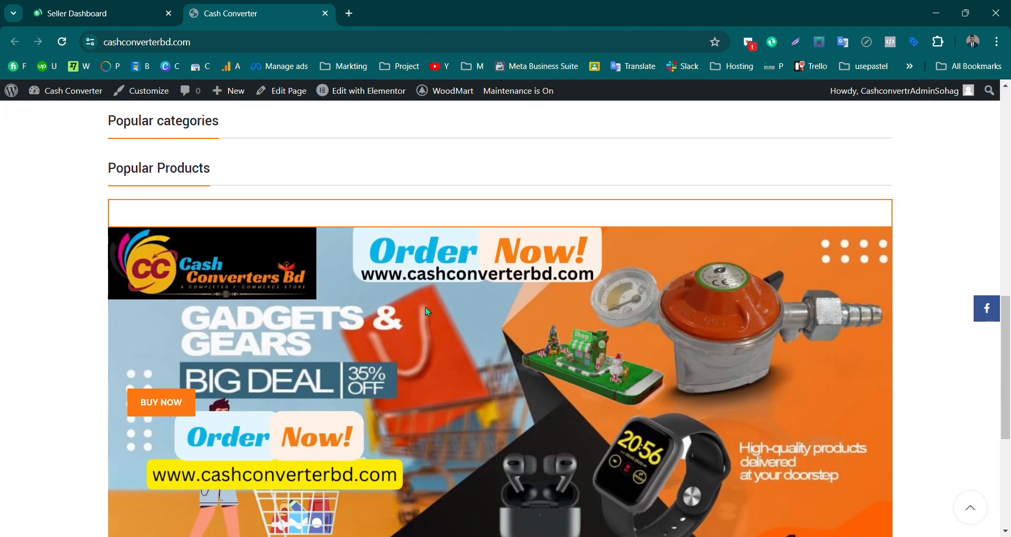
pyautogui.scroll(5, 427, 311)
pyautogui.scroll(-9, 400, 325)
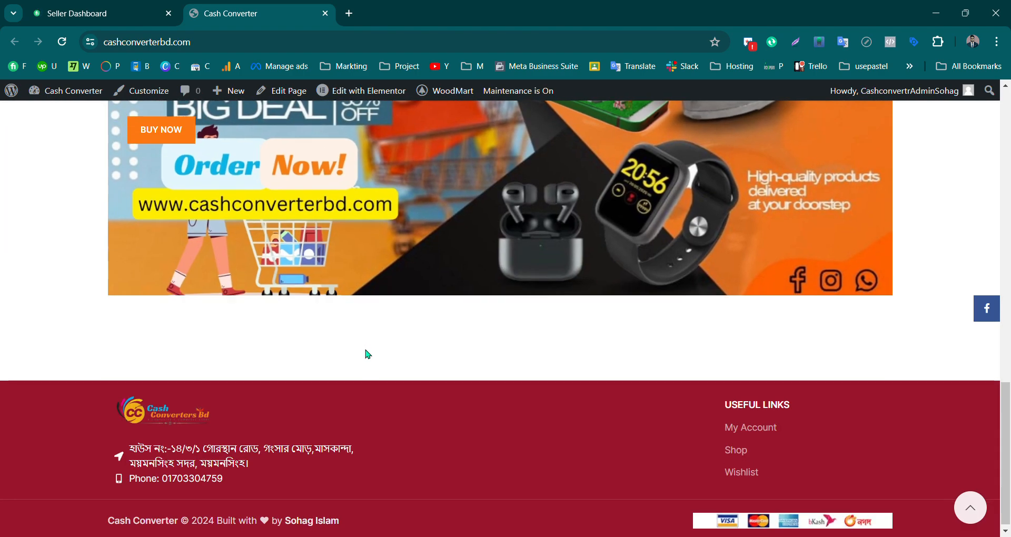
pyautogui.scroll(13, 365, 353)
pyautogui.scroll(3, 366, 349)
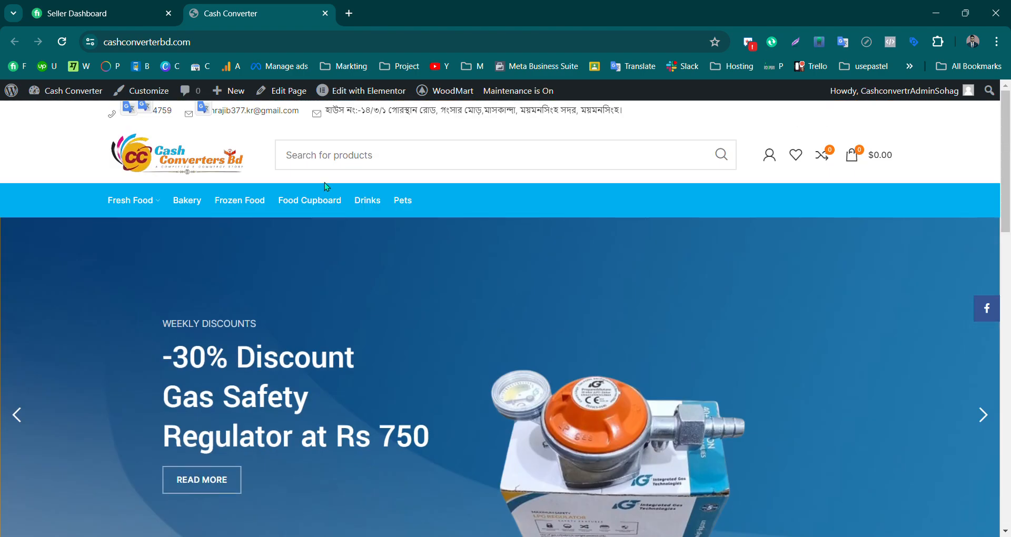
# Open the site's WordPress admin dashboard at cashconverterbd.com/wp-admin and highlight the wp-admin part of the address
pyautogui.click(223, 42)
pyautogui.click(222, 42)
pyautogui.write('/wp')
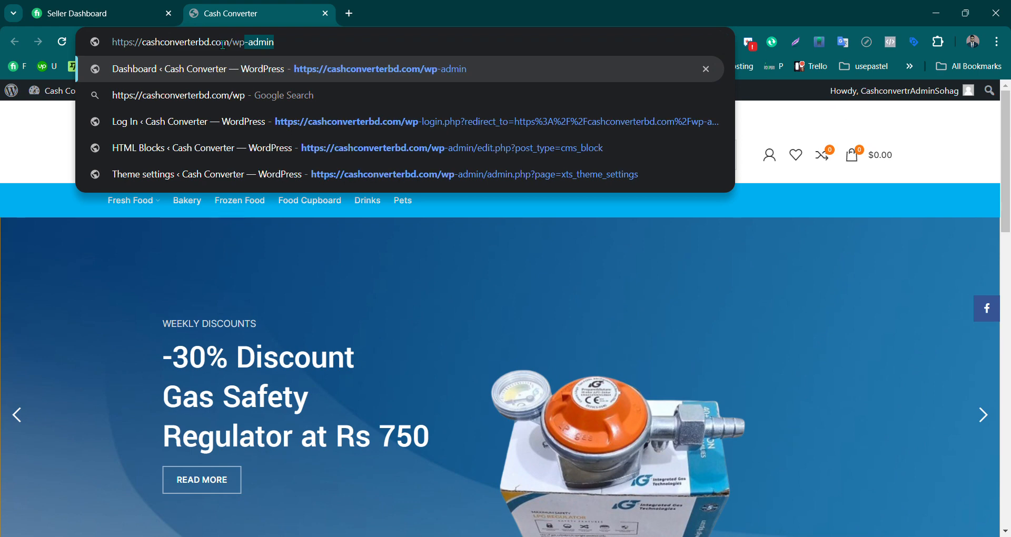
pyautogui.press('Right')
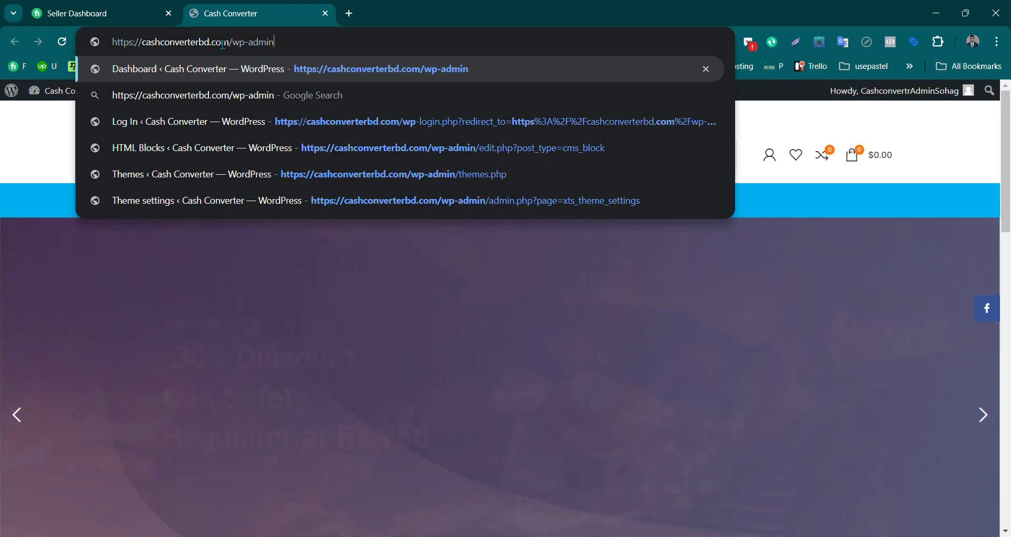
pyautogui.press('Return')
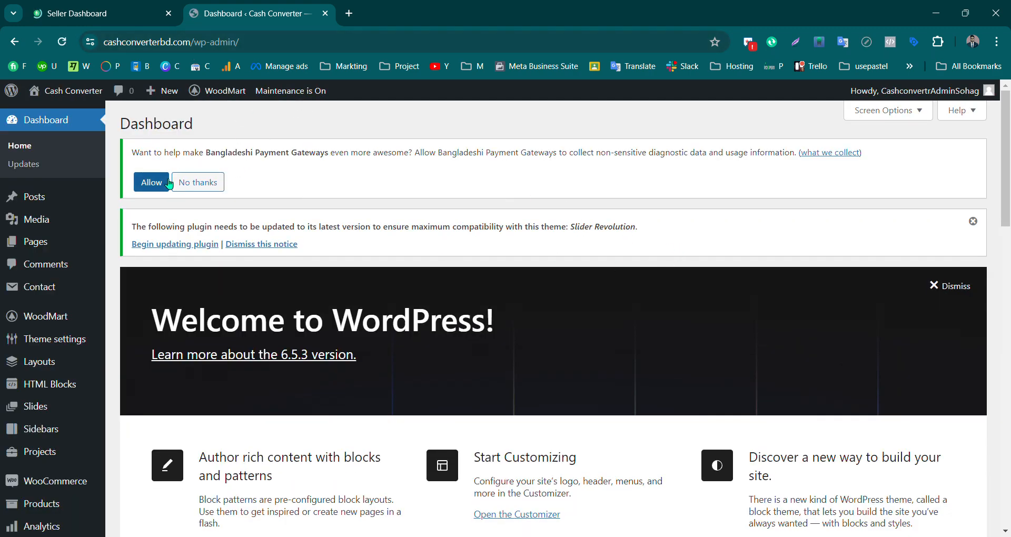
pyautogui.moveTo(195, 47); pyautogui.dragTo(328, 55)
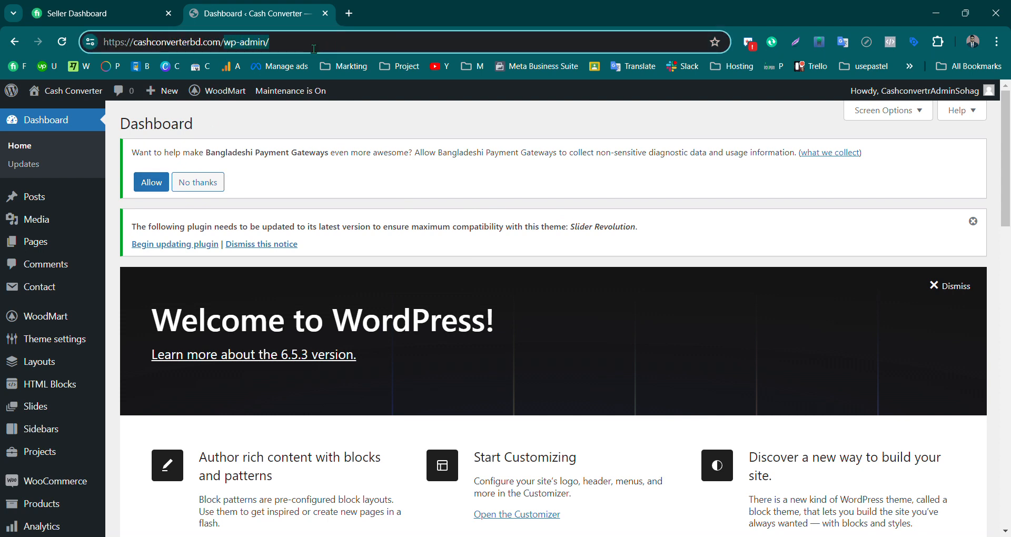
pyautogui.click(308, 51)
pyautogui.moveTo(260, 52); pyautogui.dragTo(226, 55)
# Open the Categories page for the store's products
pyautogui.scroll(-3, 316, 353)
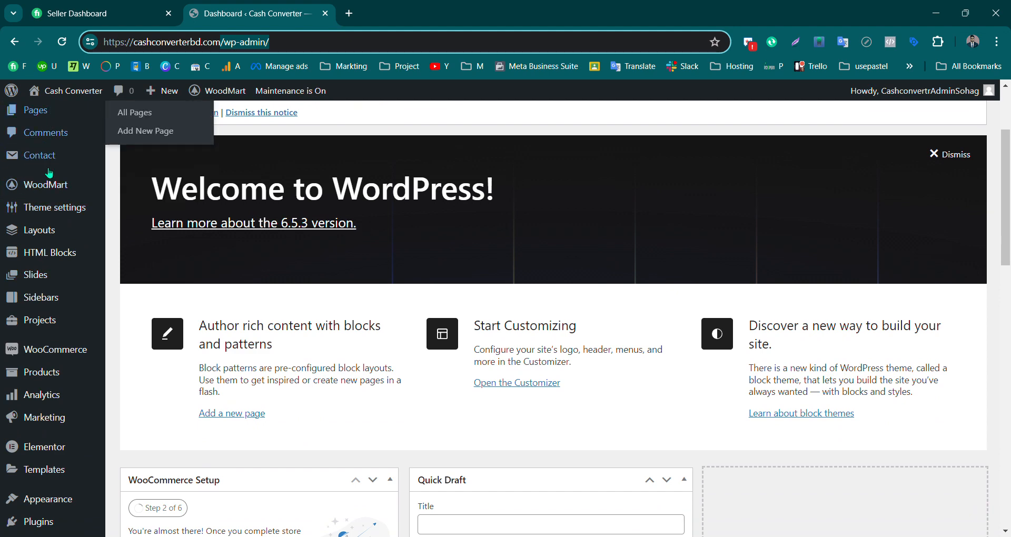
pyautogui.scroll(-3, 41, 399)
pyautogui.scroll(-3, 41, 403)
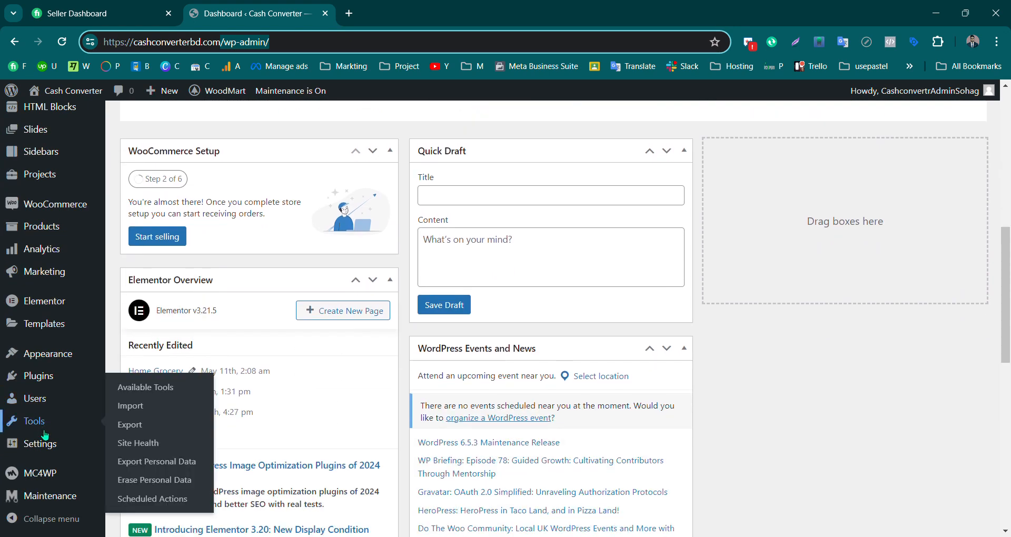
pyautogui.moveTo(32, 229)
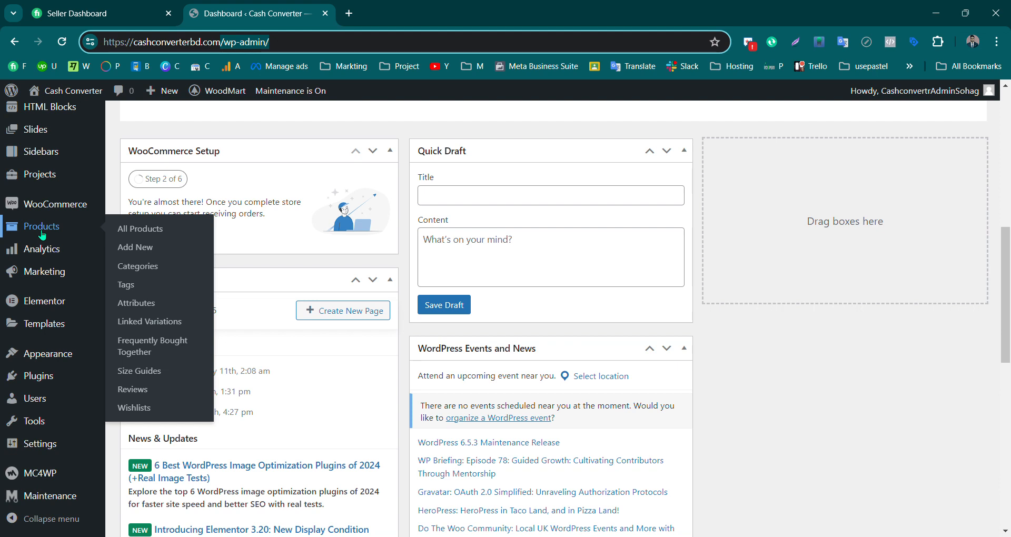
pyautogui.click(141, 268)
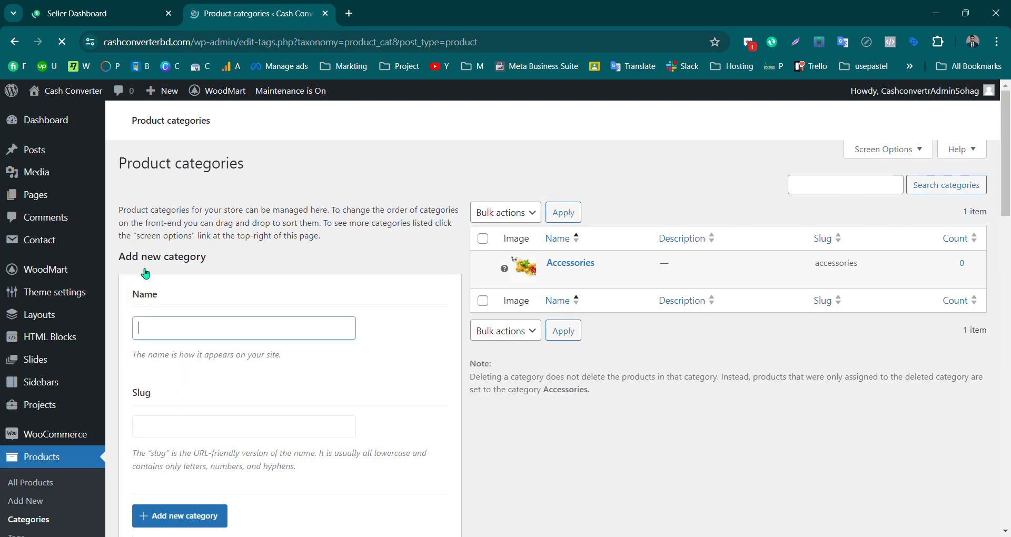
# Enter Gas as both the name and the slug of the new product category
pyautogui.scroll(-2, 546, 312)
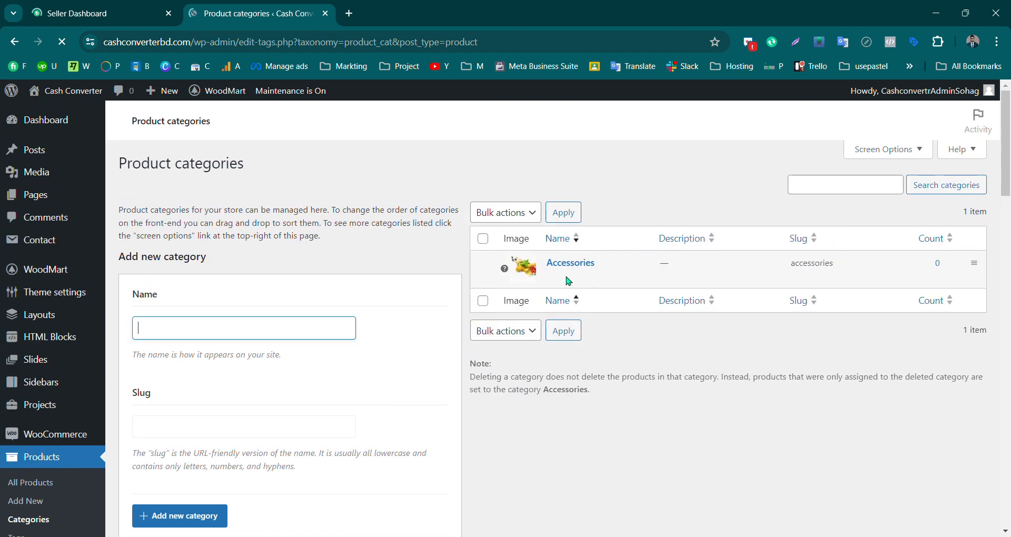
pyautogui.scroll(-2, 532, 274)
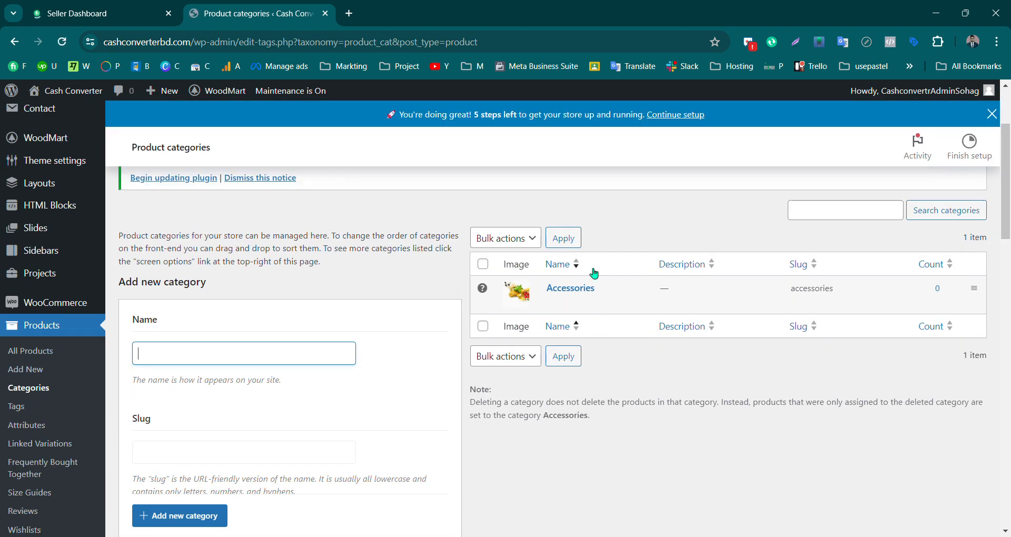
pyautogui.scroll(-2, 547, 284)
pyautogui.scroll(1, 264, 264)
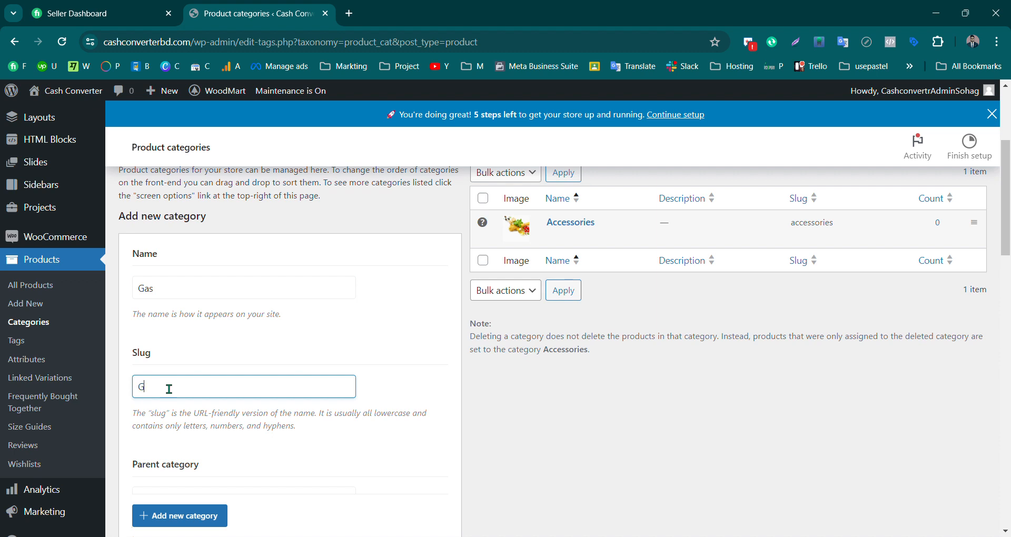
pyautogui.scroll(-3, 689, 275)
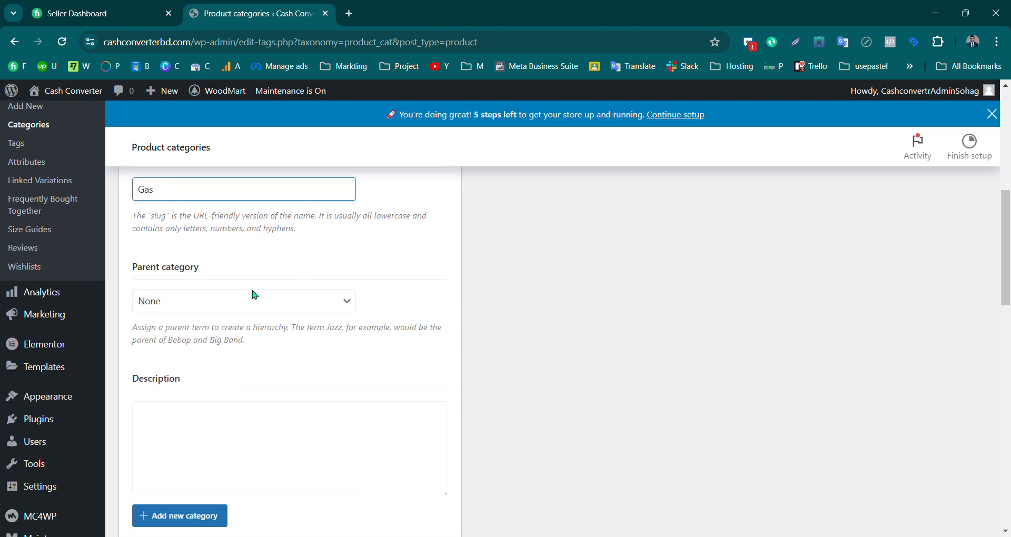
# Set the new category's parent category to Accessories
pyautogui.scroll(3, 207, 331)
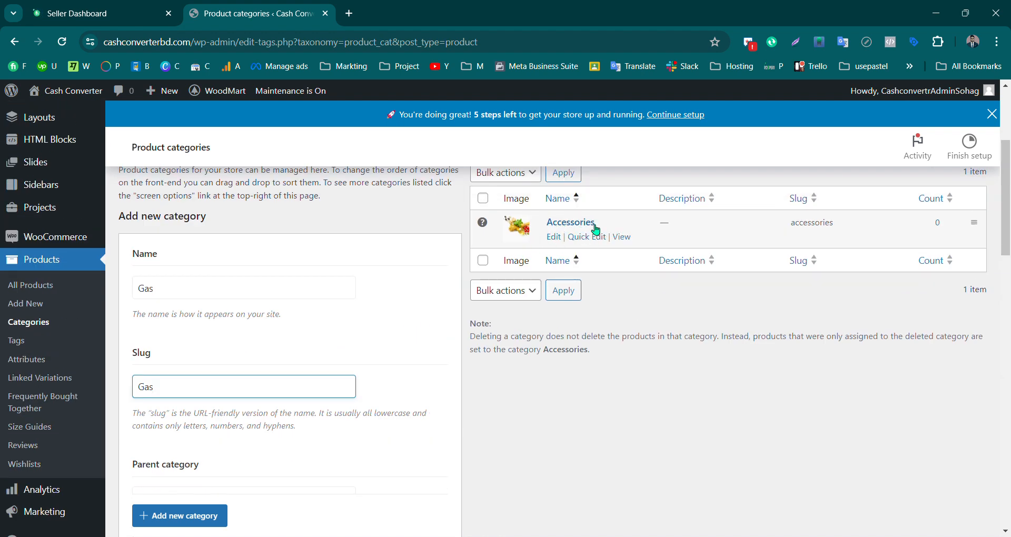
pyautogui.scroll(-3, 595, 229)
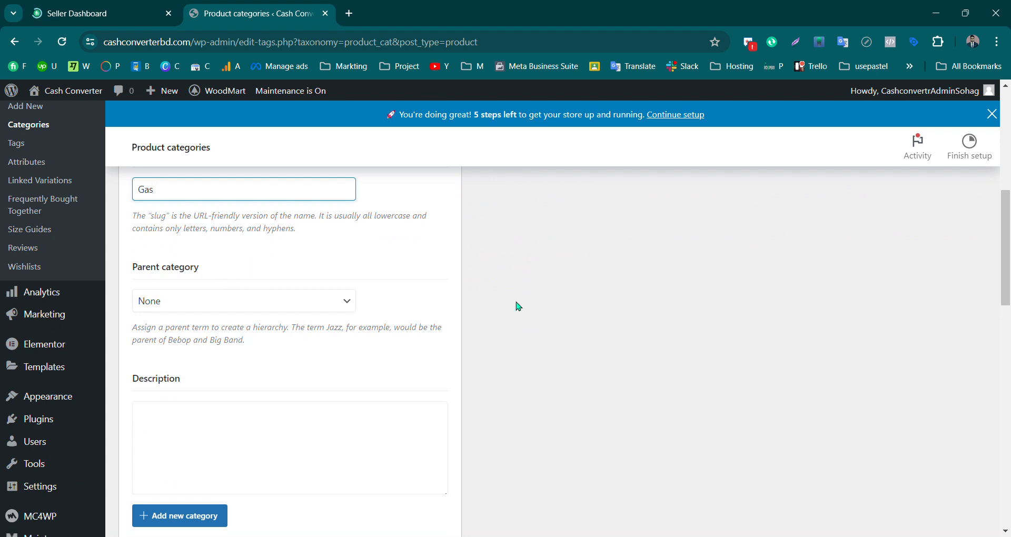
pyautogui.scroll(2, 727, 258)
pyautogui.scroll(-2, 476, 298)
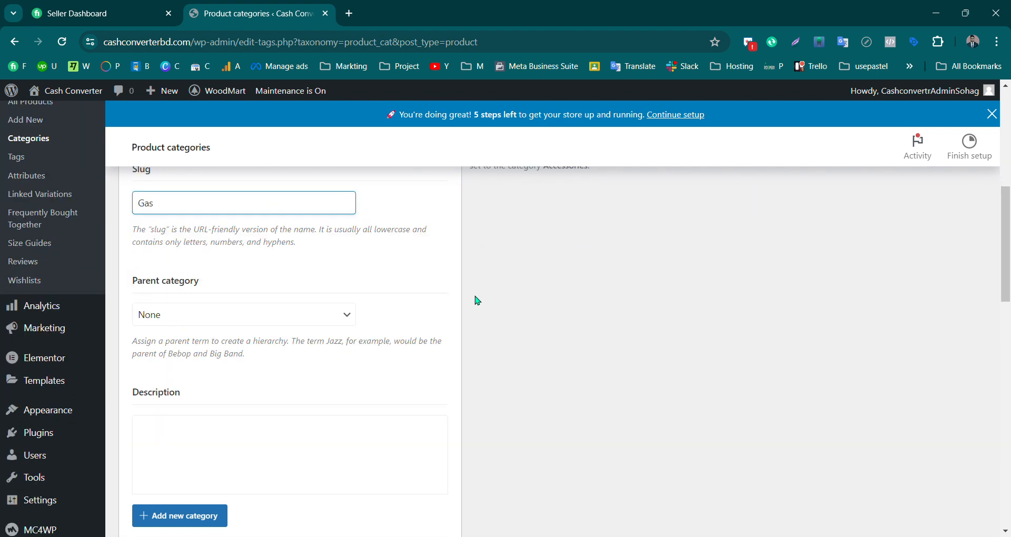
pyautogui.click(240, 311)
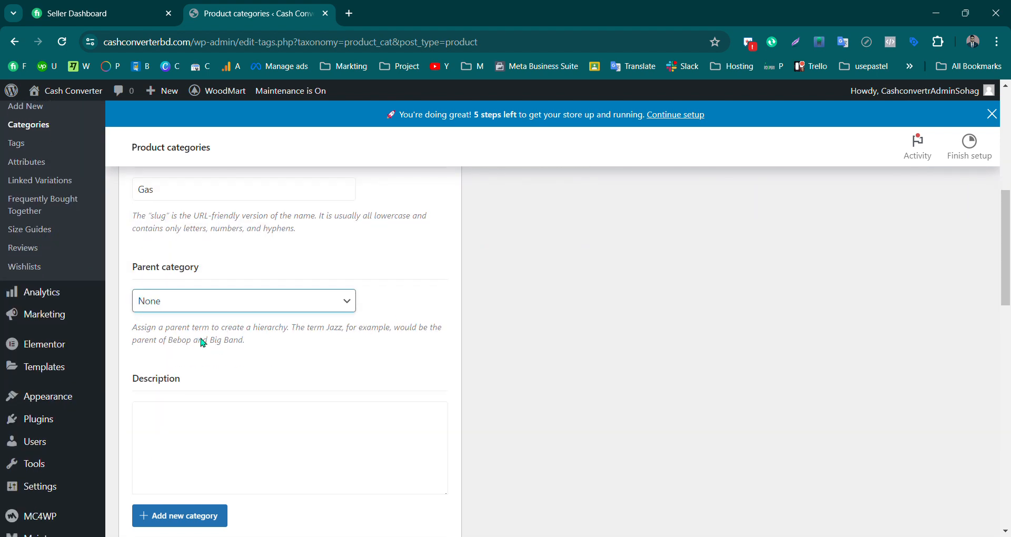
pyautogui.press('Down')
pyautogui.scroll(3, 211, 342)
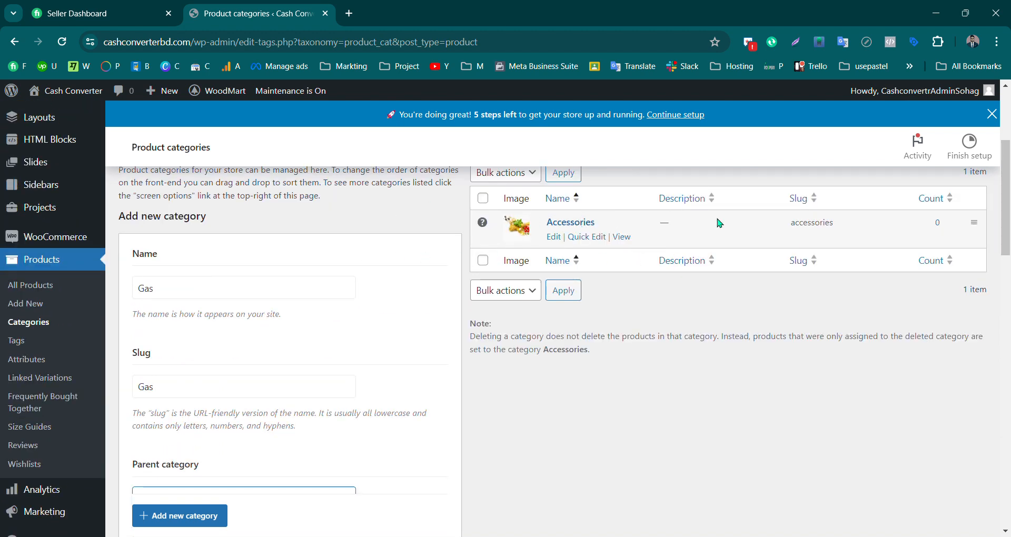
pyautogui.scroll(-3, 293, 323)
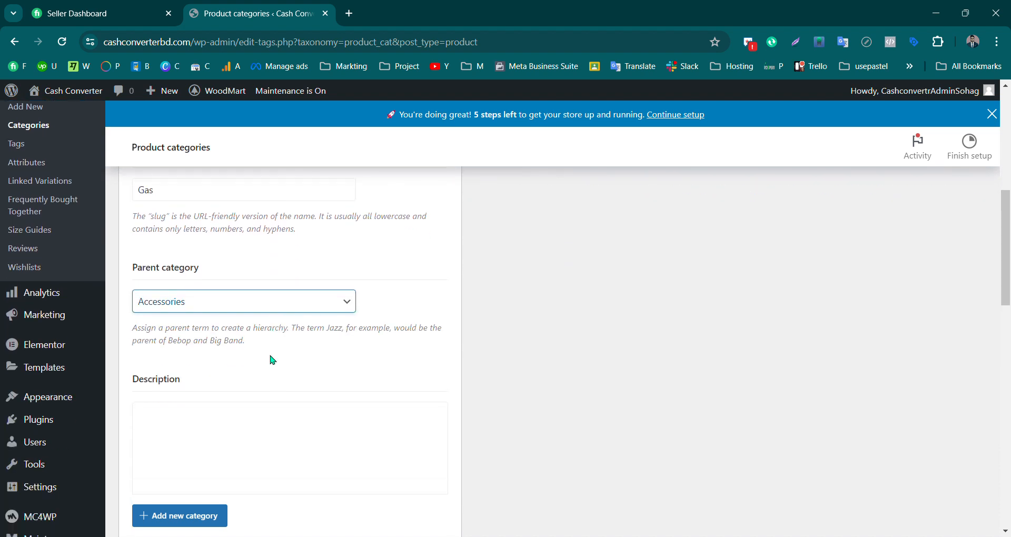
# Set the new category's thumbnail to the red coffee creamer can image from the media library
pyautogui.scroll(-4, 284, 298)
pyautogui.scroll(-3, 286, 298)
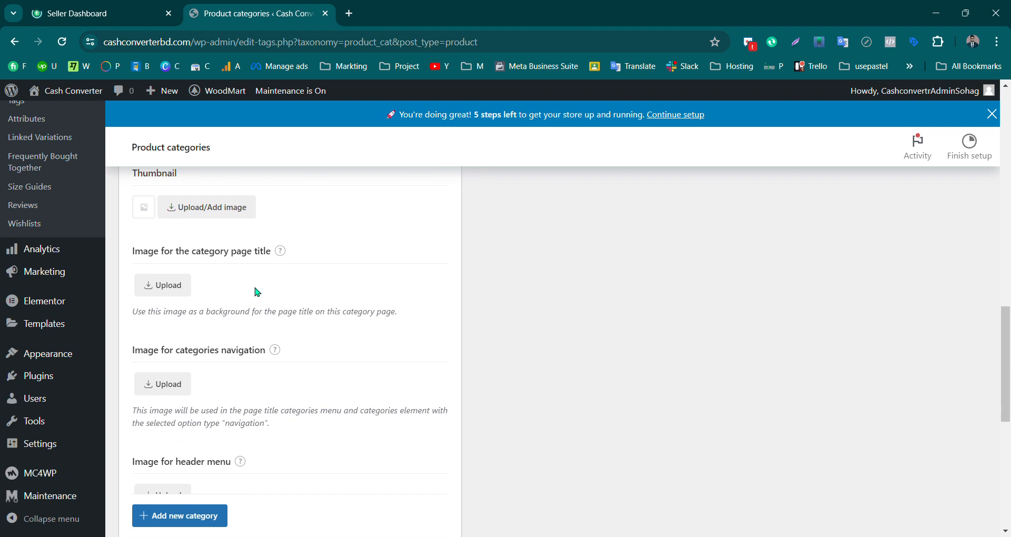
pyautogui.scroll(3, 257, 292)
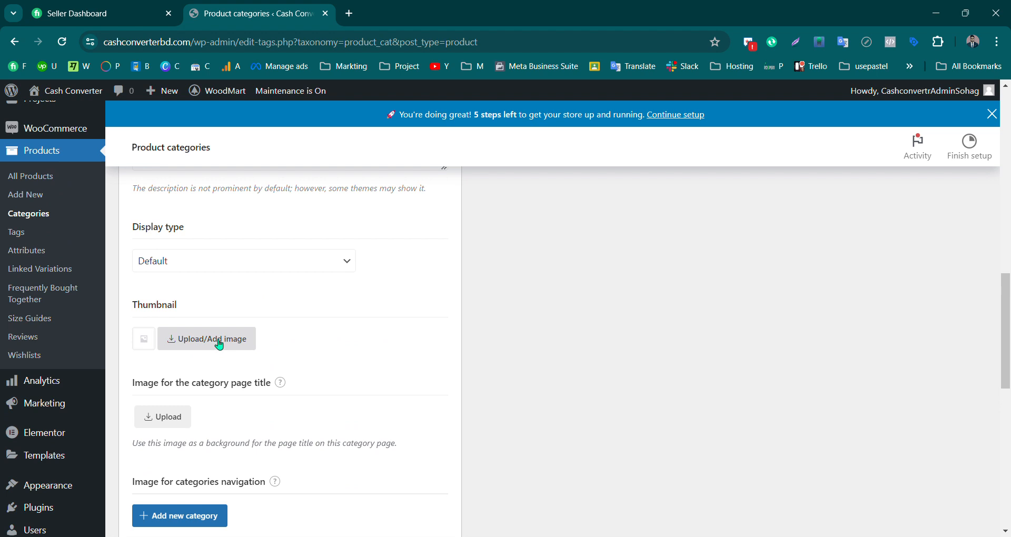
pyautogui.click(220, 343)
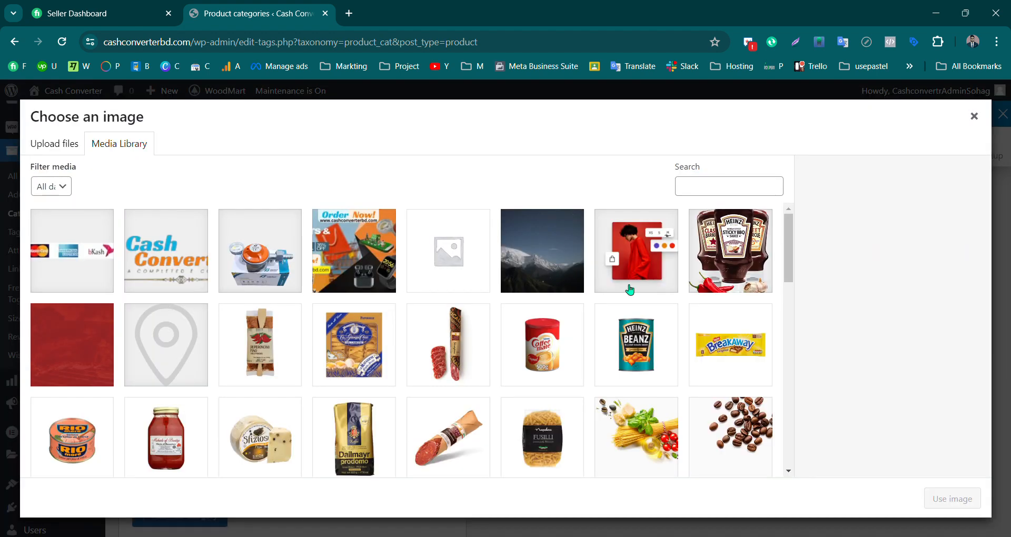
pyautogui.click(275, 266)
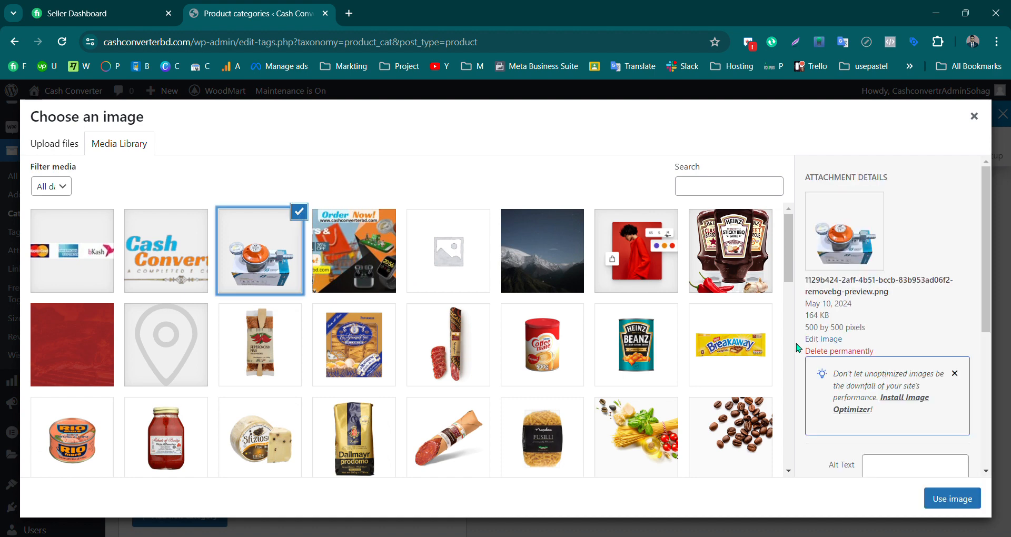
pyautogui.click(510, 358)
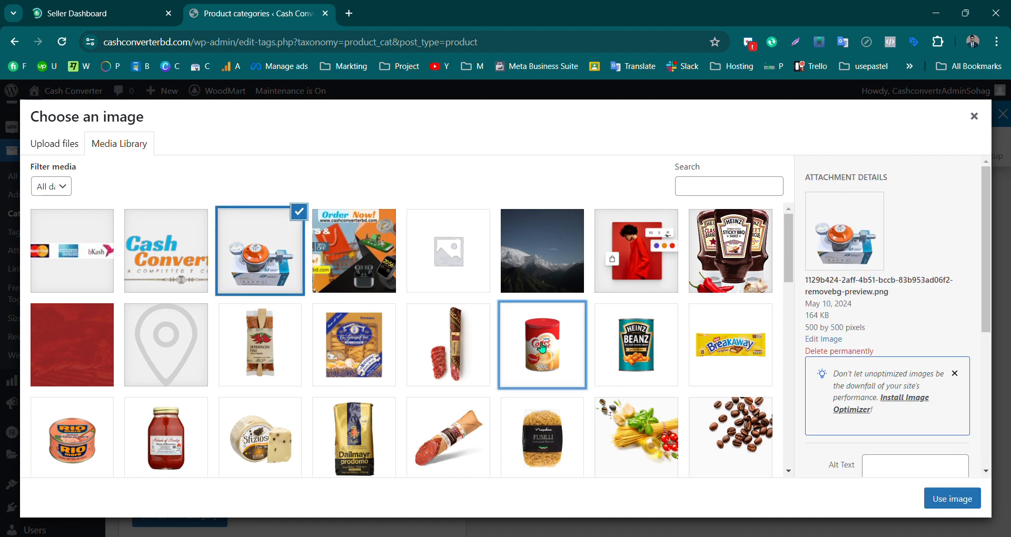
pyautogui.click(944, 498)
# Examine the optional page title, navigation and header menu images and the extra description field of the new category form
pyautogui.scroll(-4, 284, 363)
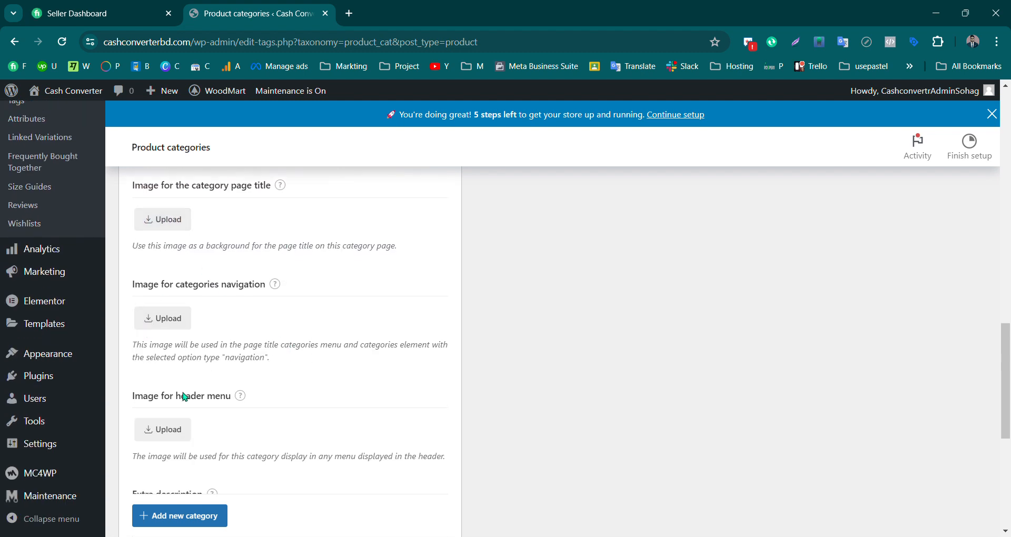
pyautogui.scroll(-1, 185, 398)
pyautogui.scroll(2, 185, 388)
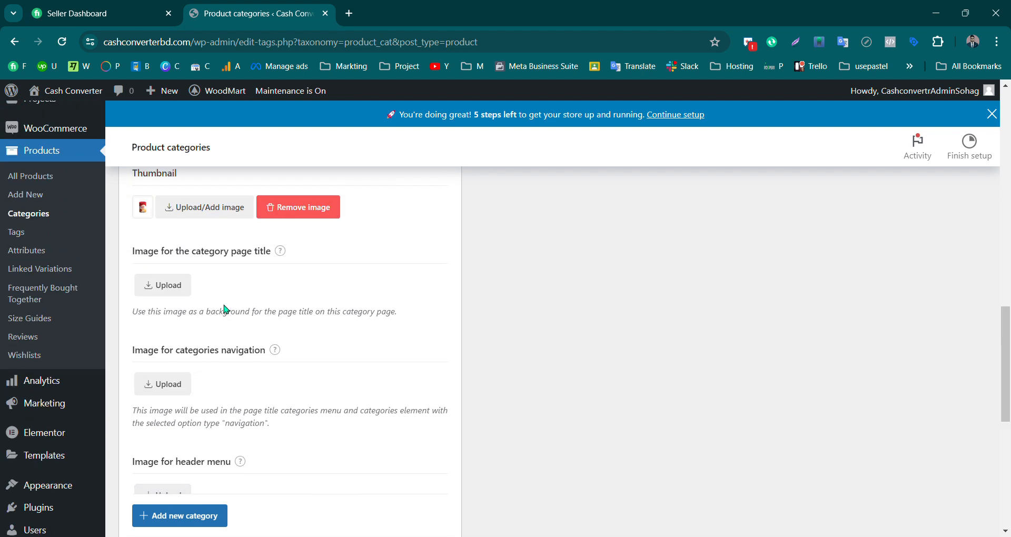
pyautogui.scroll(-4, 226, 313)
pyautogui.scroll(1, 237, 345)
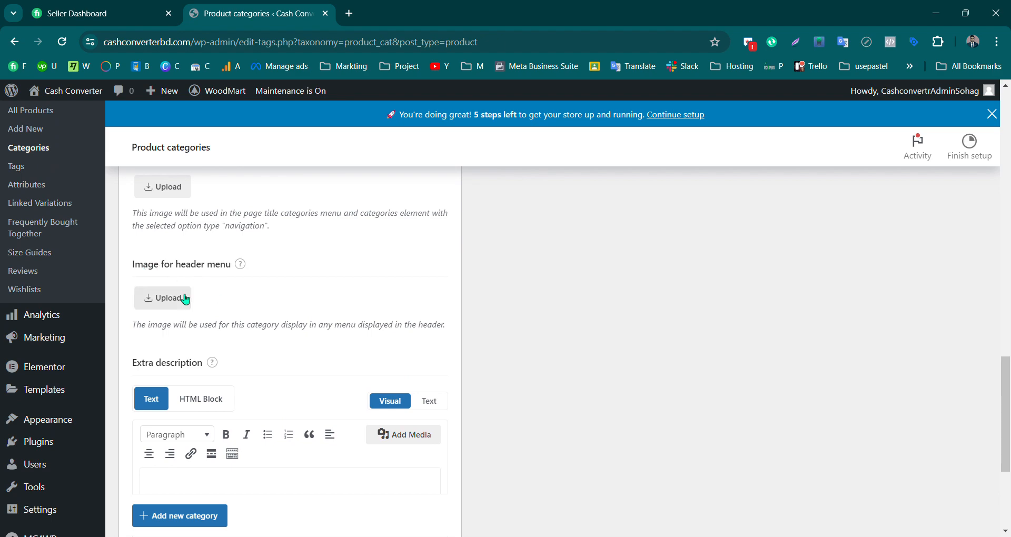
pyautogui.scroll(-2, 363, 340)
pyautogui.scroll(4, 369, 340)
pyautogui.scroll(10, 369, 340)
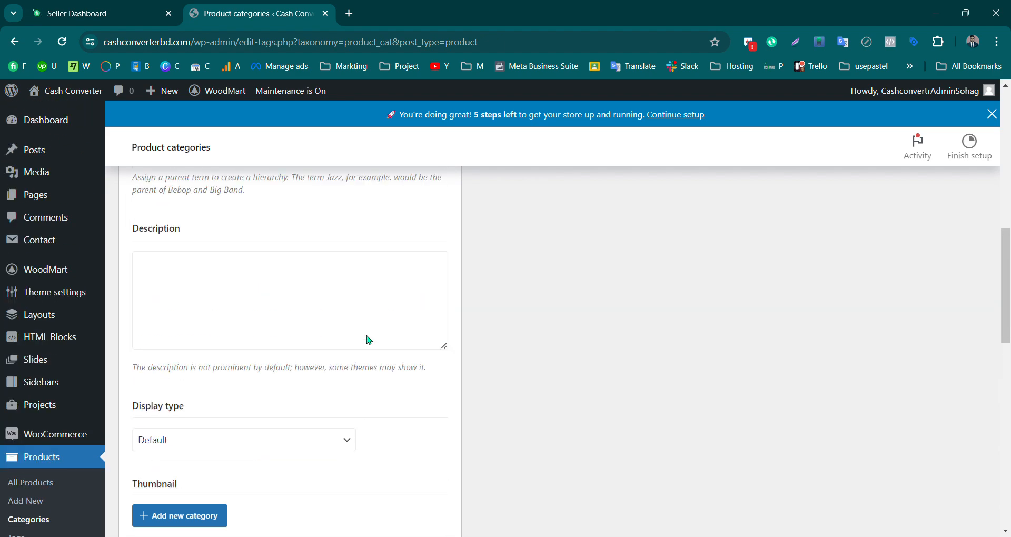
# Set the Gas category's parent category to None
pyautogui.scroll(-3, 370, 339)
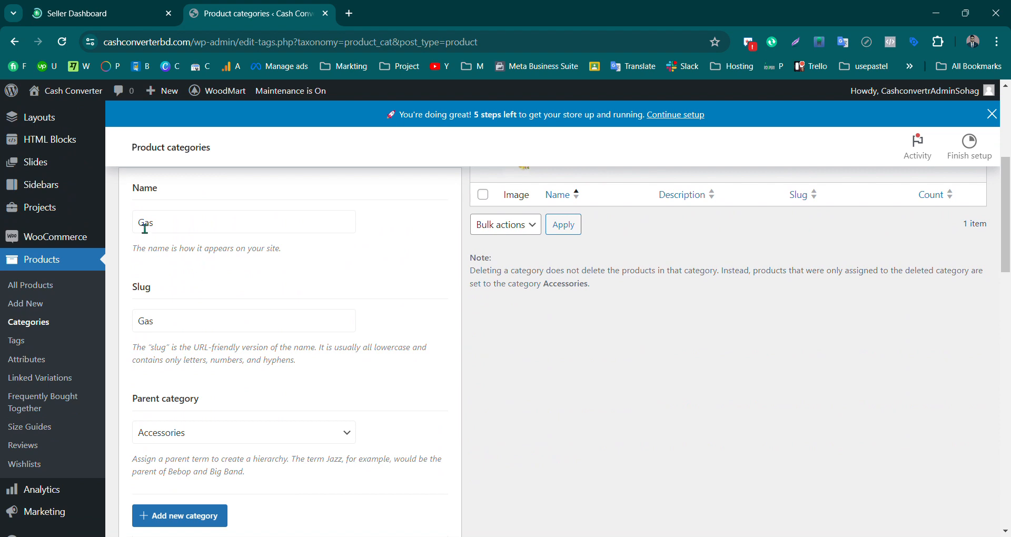
pyautogui.scroll(-2, 199, 343)
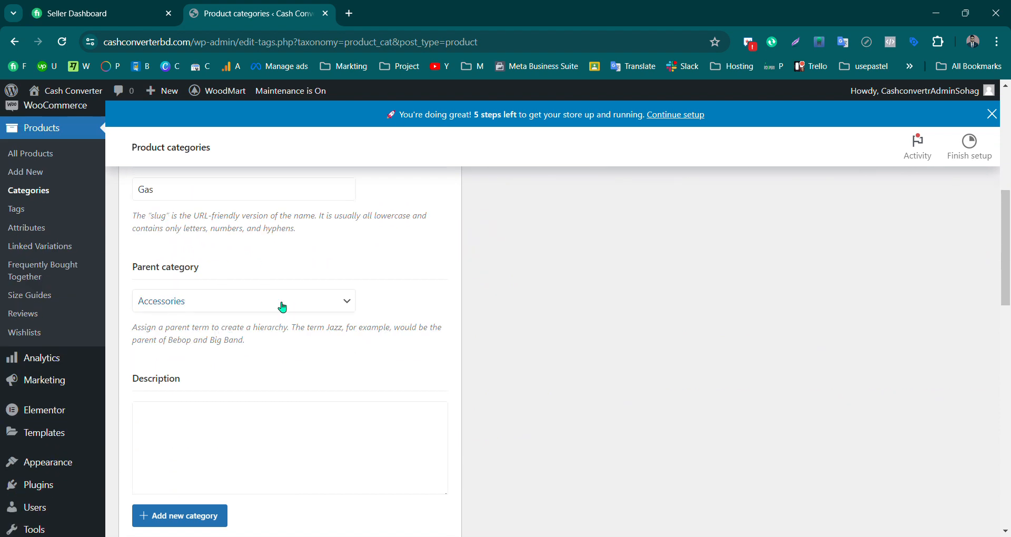
pyautogui.click(275, 300)
pyautogui.click(166, 323)
pyautogui.scroll(3, 382, 302)
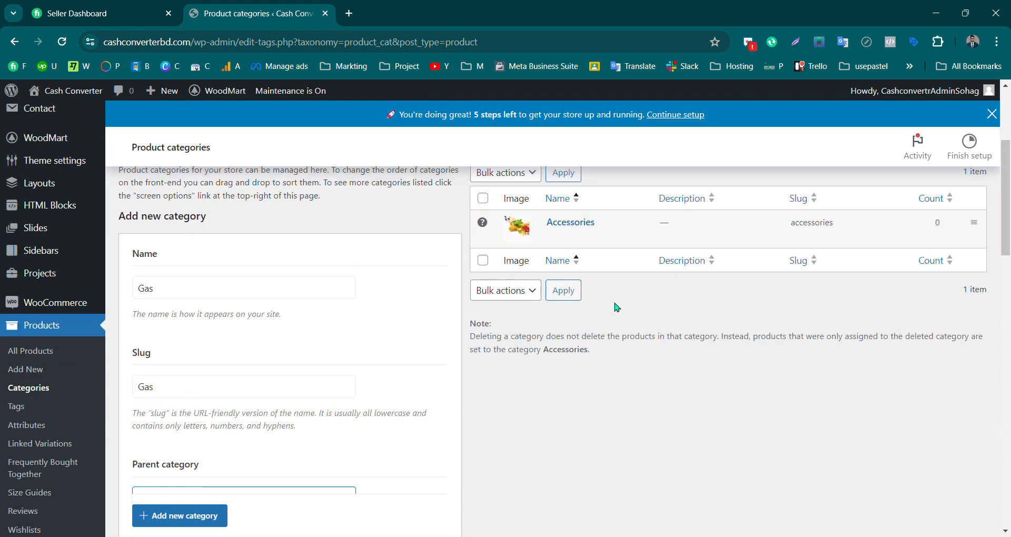
pyautogui.scroll(-5, 235, 356)
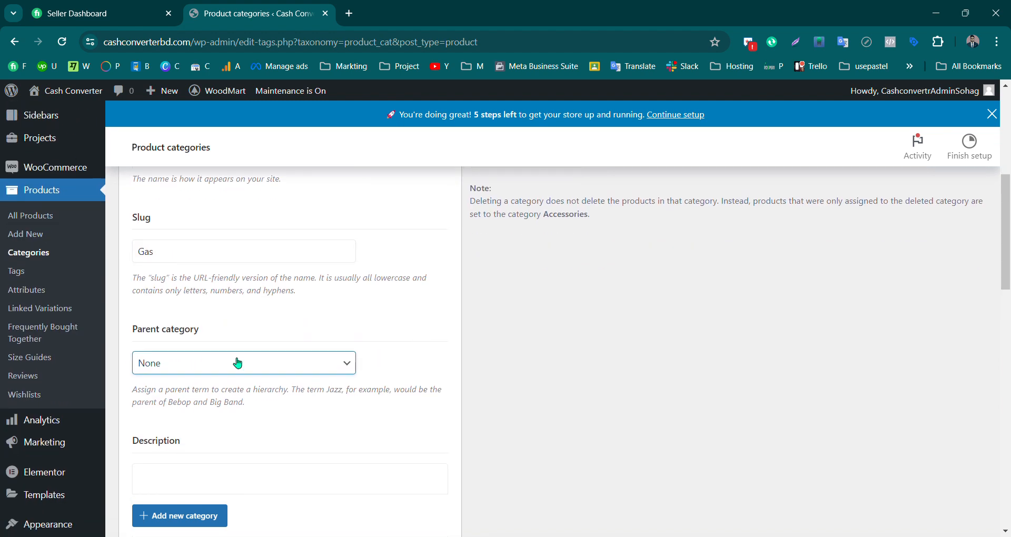
# Set the new category's parent category to Accessories and add the Gas category
pyautogui.click(198, 278)
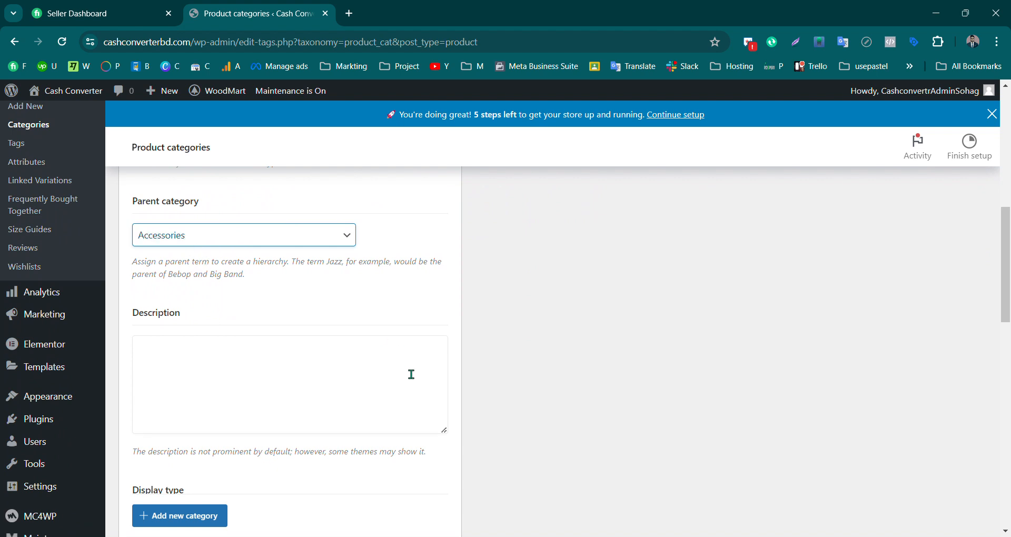
pyautogui.scroll(-12, 408, 377)
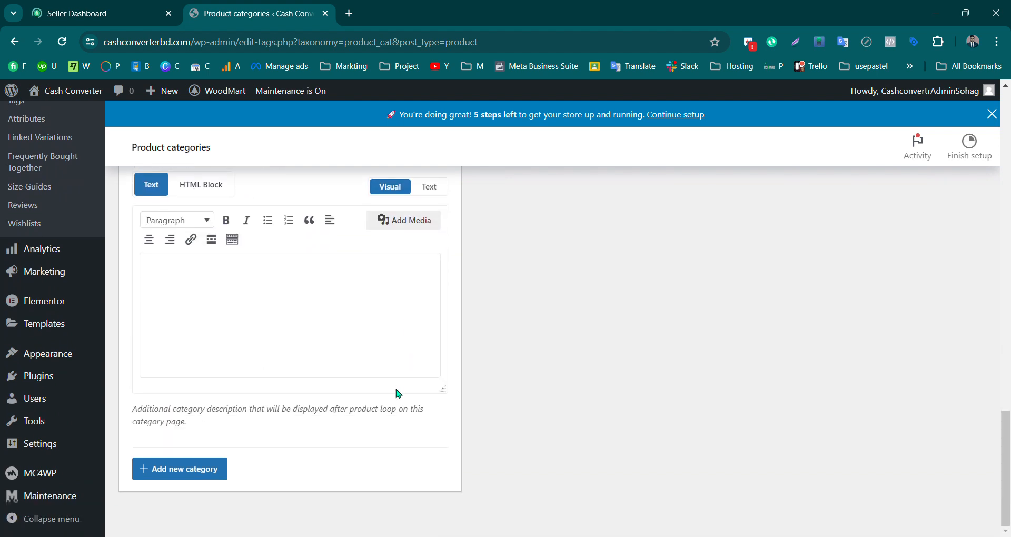
pyautogui.click(215, 468)
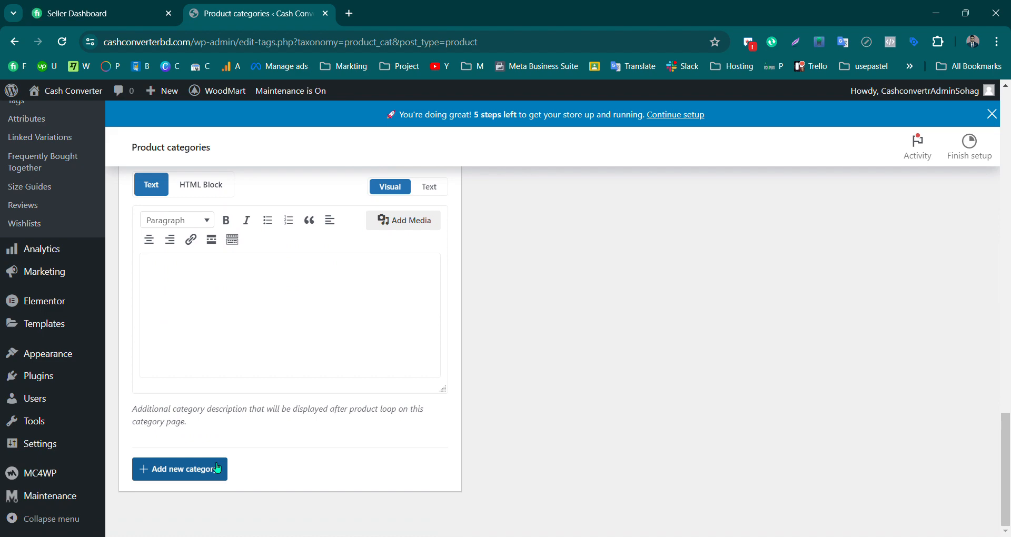
pyautogui.scroll(15, 562, 458)
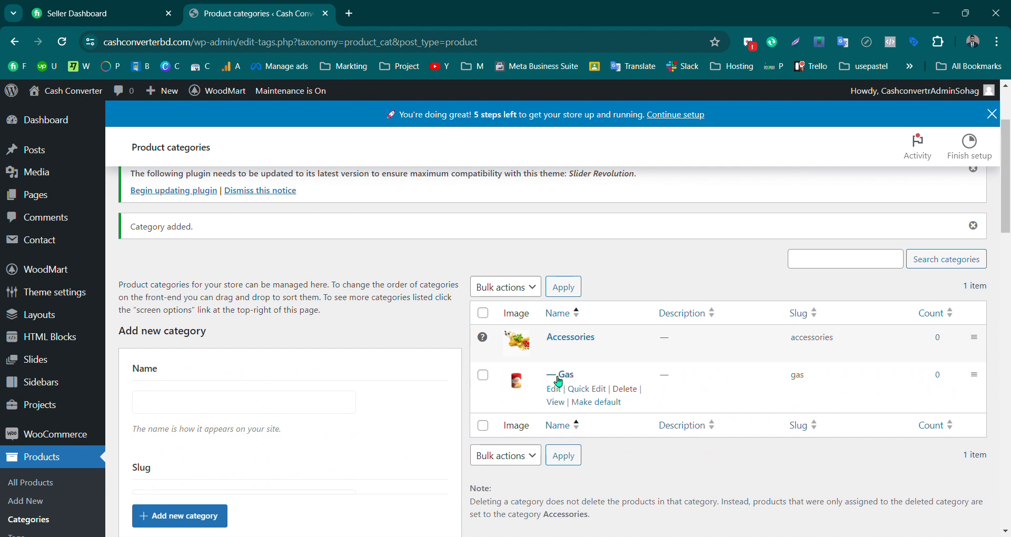
pyautogui.scroll(-3, 388, 413)
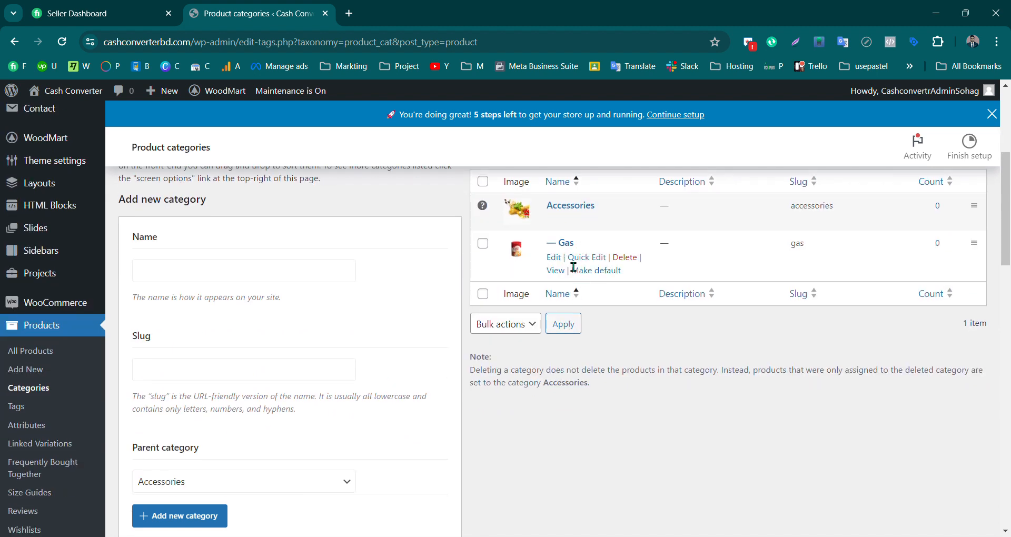
# Edit the newly added Gas category, set its parent category to None and update it
pyautogui.click(556, 258)
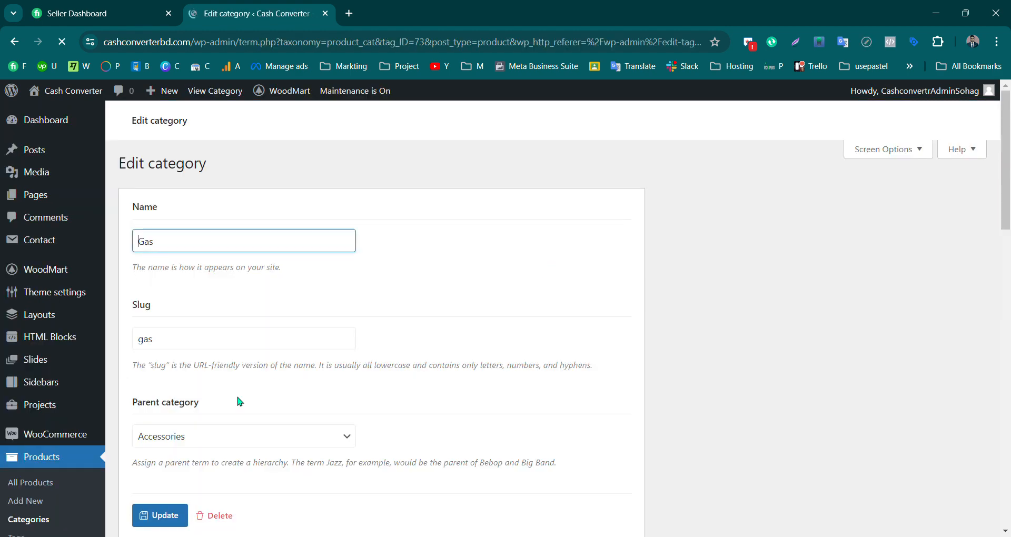
pyautogui.scroll(-4, 239, 400)
pyautogui.scroll(3, 196, 237)
pyautogui.click(194, 264)
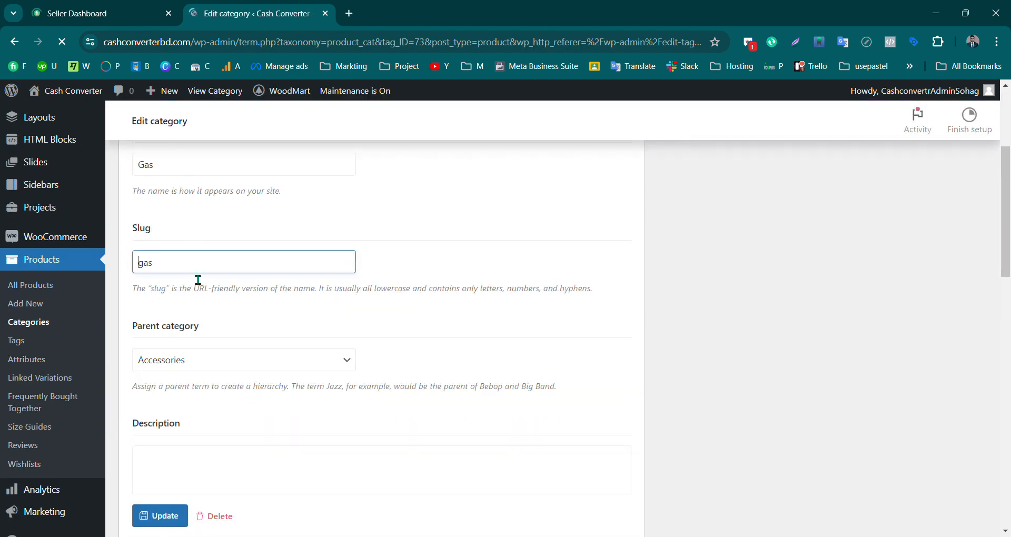
pyautogui.scroll(-3, 196, 282)
pyautogui.click(179, 257)
pyautogui.click(153, 279)
pyautogui.scroll(-15, 195, 285)
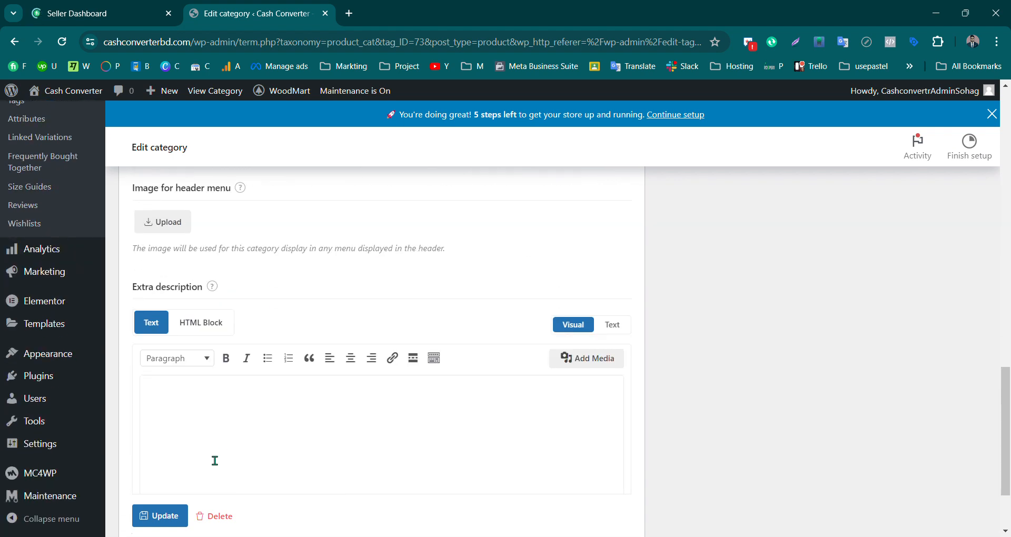
pyautogui.click(164, 470)
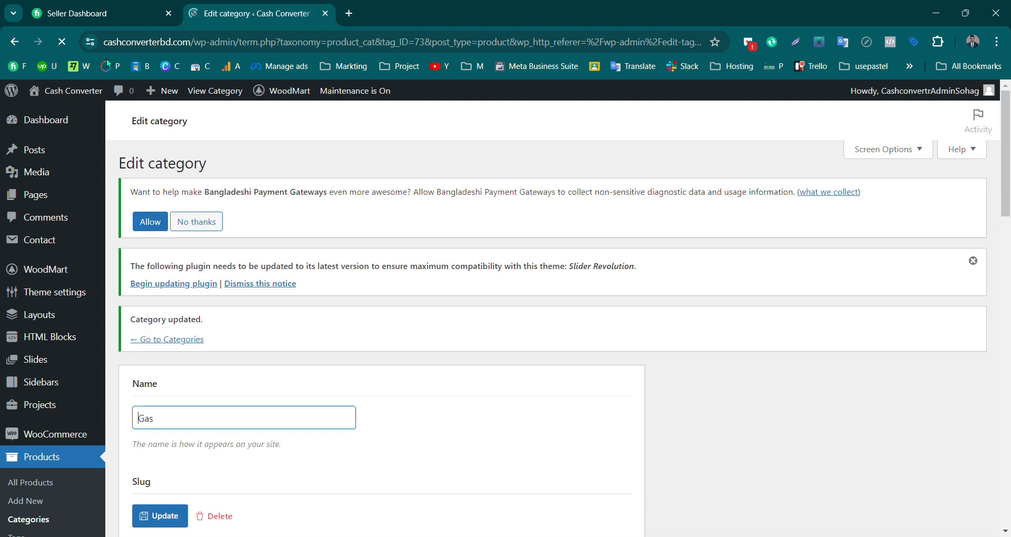
# Open the storefront in a new tab and view its Popular categories section
pyautogui.moveTo(75, 91)
pyautogui.middleClick(71, 114)
pyautogui.click(400, 13)
pyautogui.scroll(-3, 480, 318)
pyautogui.scroll(-6, 483, 322)
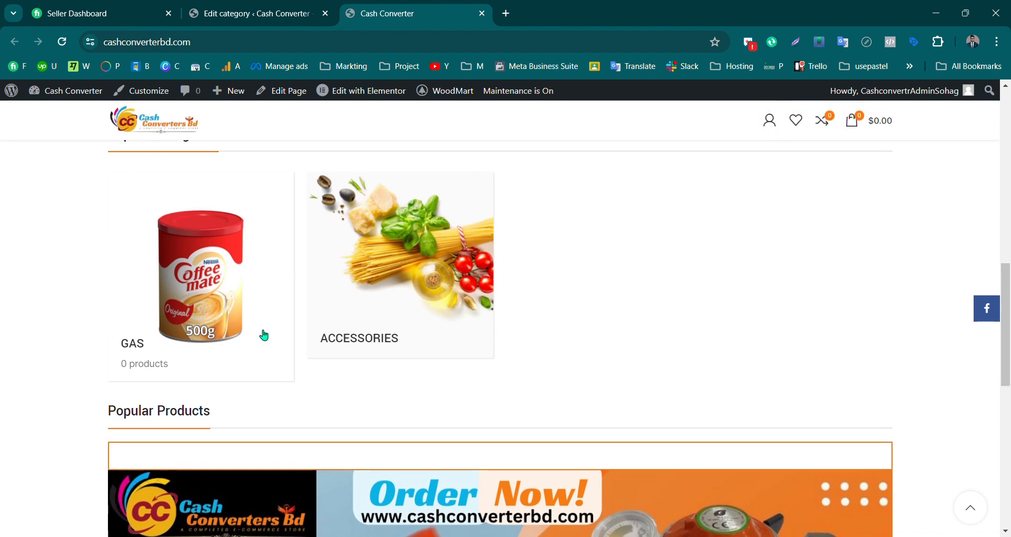
# Compare the Gas category's thumbnail and parent settings with the category cards on the storefront
pyautogui.click(245, 15)
pyautogui.scroll(-10, 252, 243)
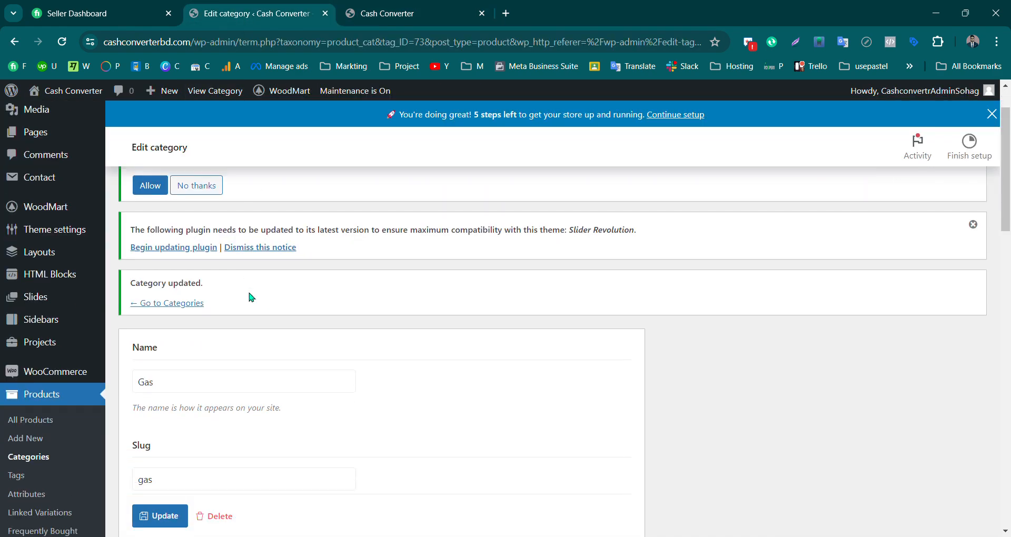
pyautogui.scroll(-1, 221, 321)
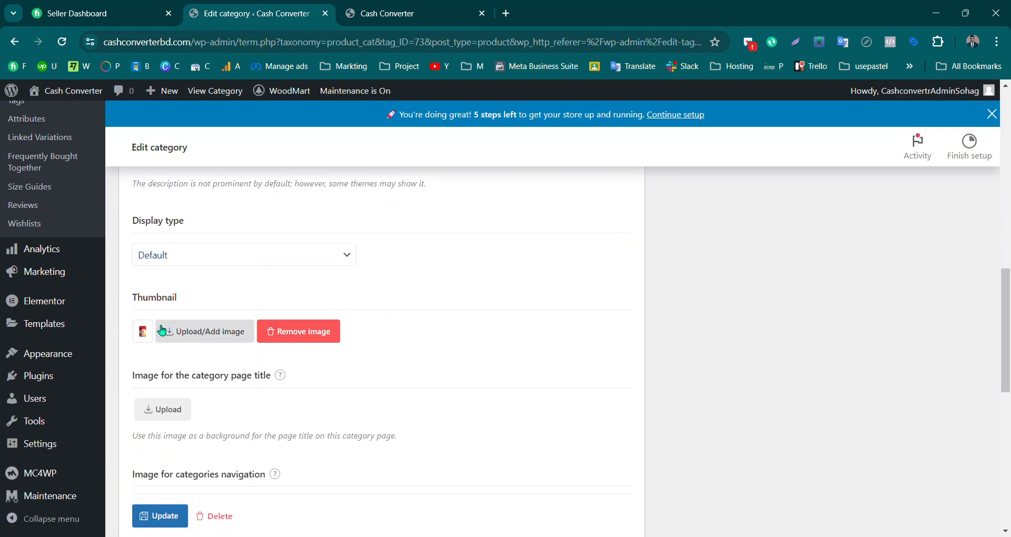
pyautogui.click(401, 14)
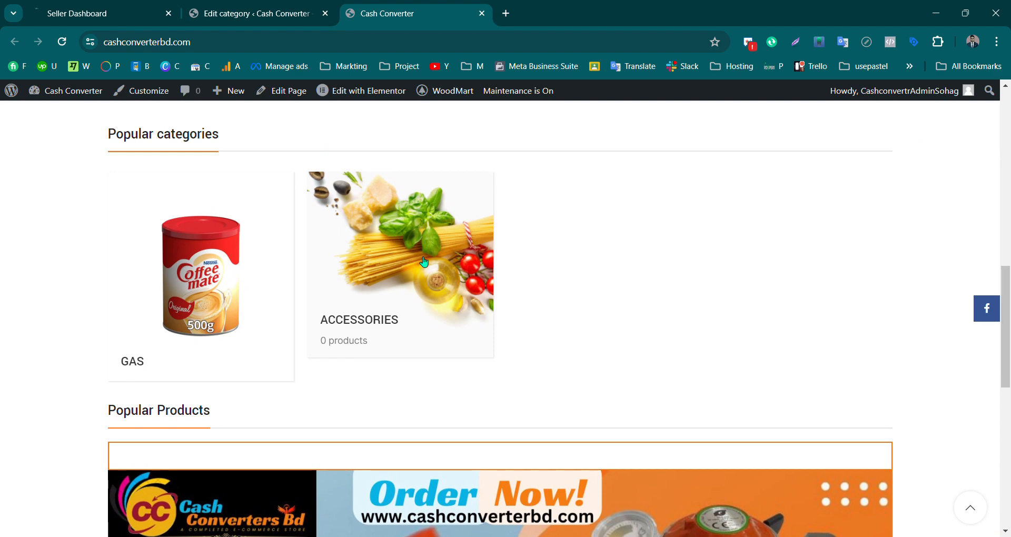
pyautogui.scroll(2, 429, 266)
pyautogui.scroll(-3, 427, 264)
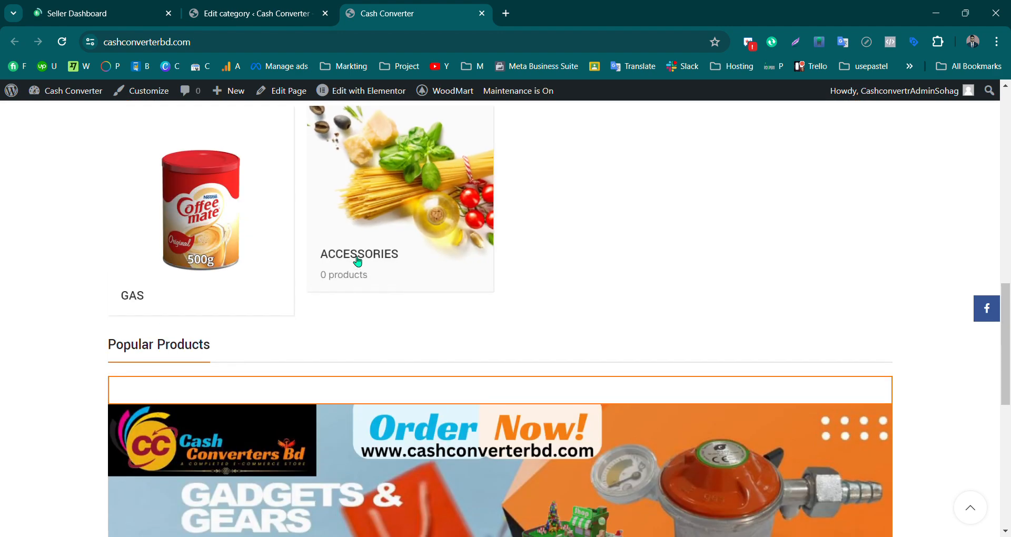
pyautogui.click(229, 6)
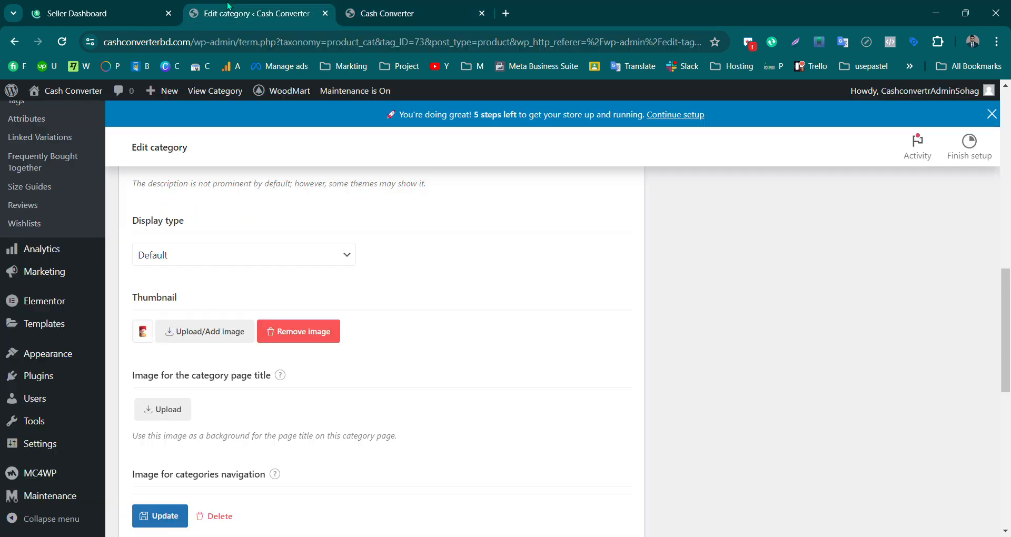
pyautogui.scroll(5, 295, 352)
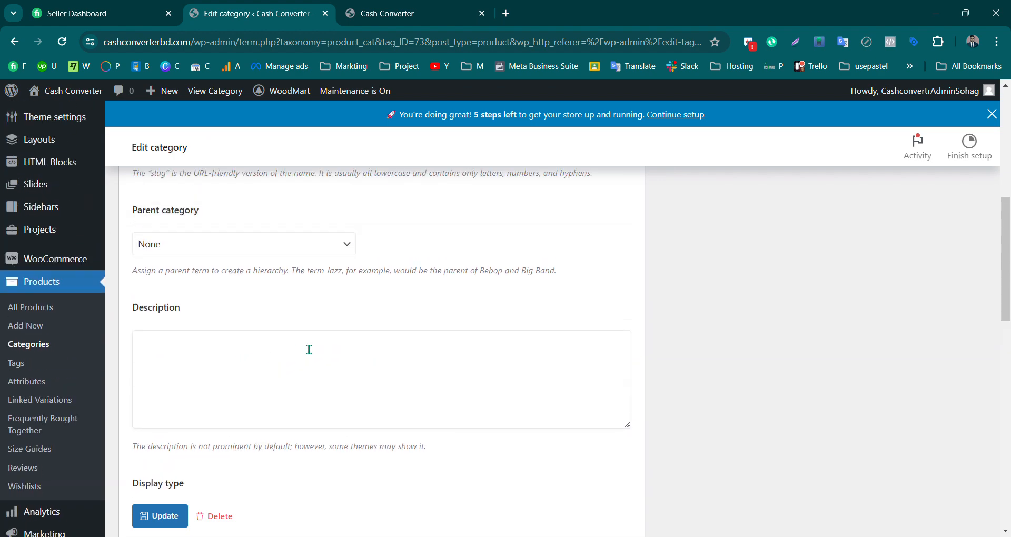
pyautogui.scroll(2, 353, 347)
pyautogui.scroll(-6, 338, 343)
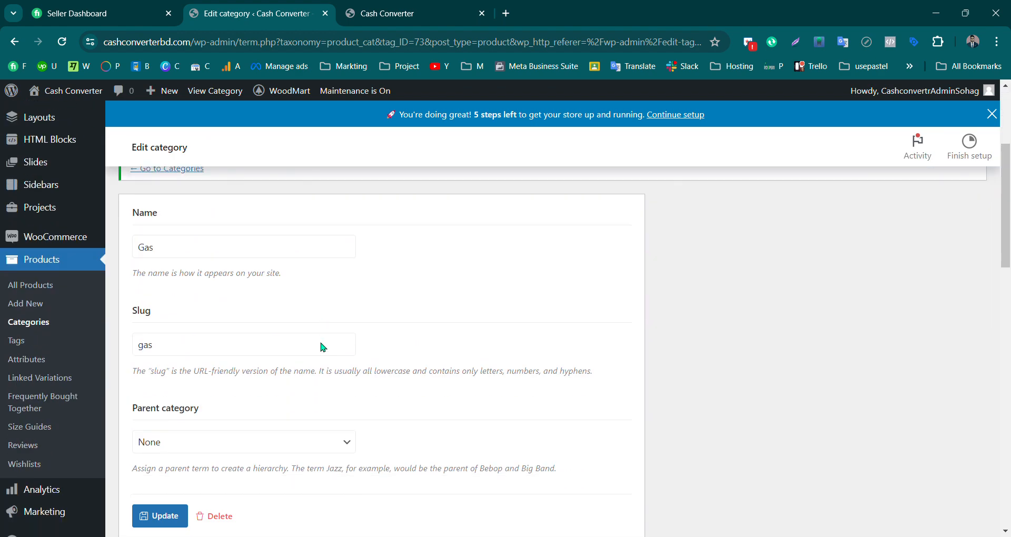
# Return to the product categories list and permanently delete the Gas category
pyautogui.scroll(5, 318, 338)
pyautogui.click(166, 300)
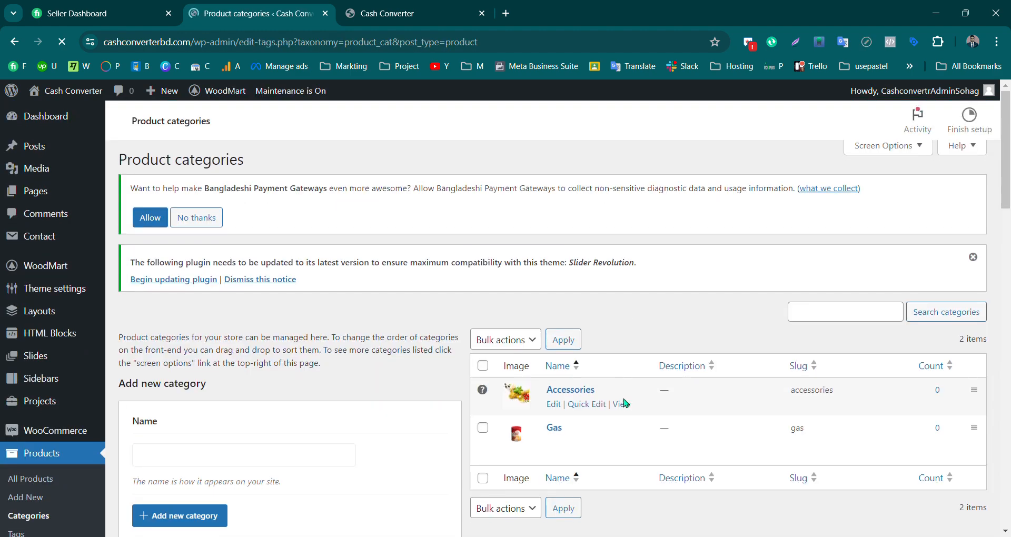
pyautogui.scroll(-2, 625, 403)
pyautogui.click(621, 341)
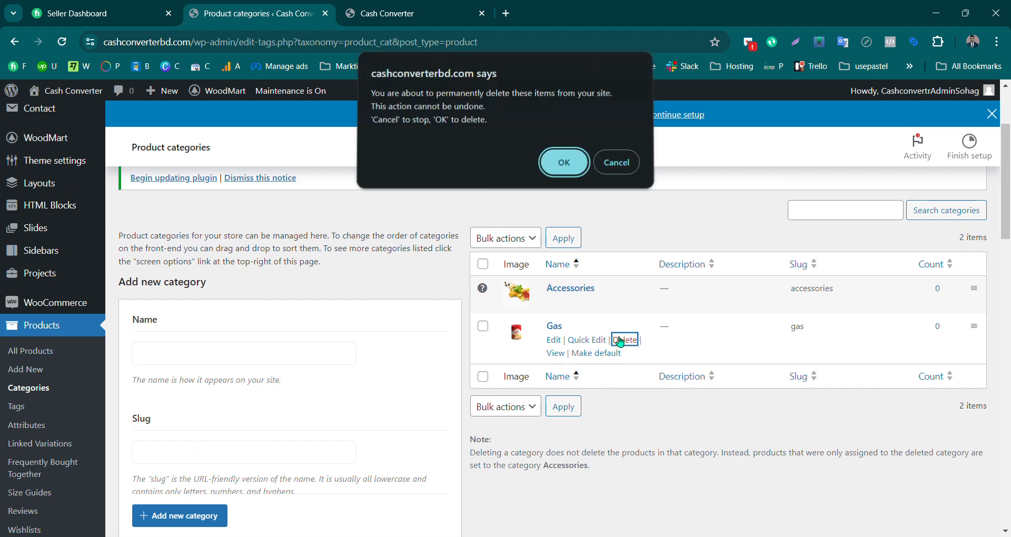
pyautogui.click(553, 170)
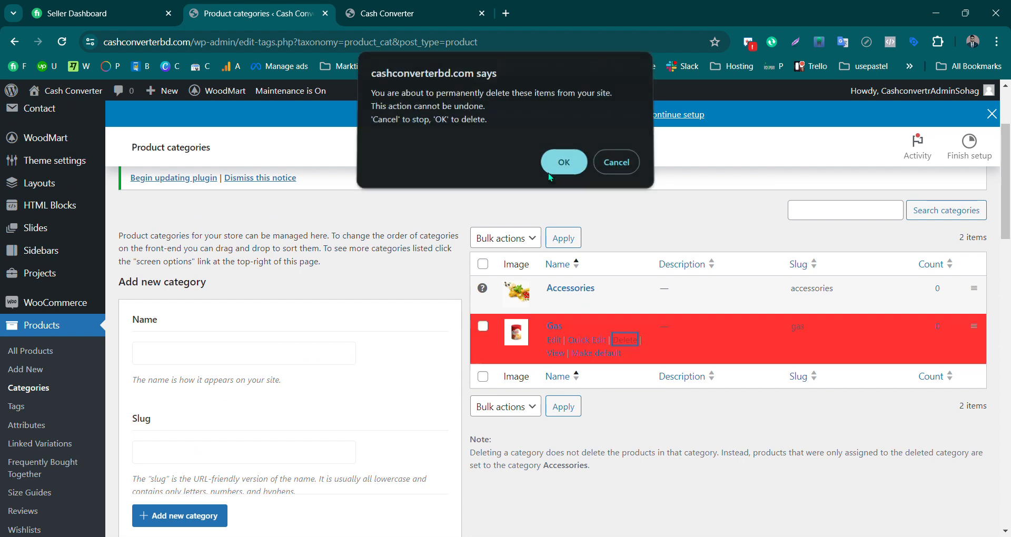
# Edit the Accessories category, changing its name to Gas and its slug to gas, with None as the parent category
pyautogui.click(558, 306)
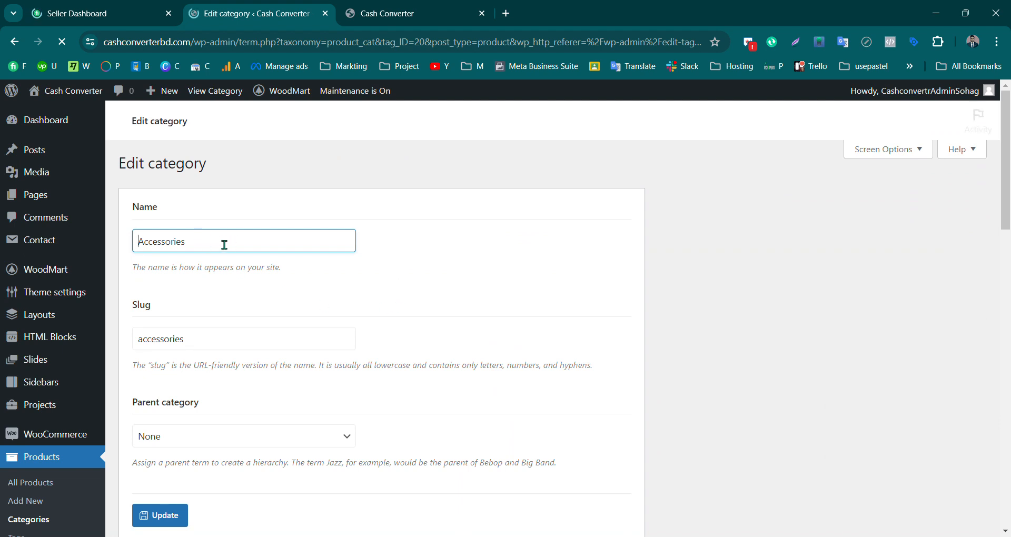
pyautogui.hotkey('ctrl', 'a')
pyautogui.write('Ga')
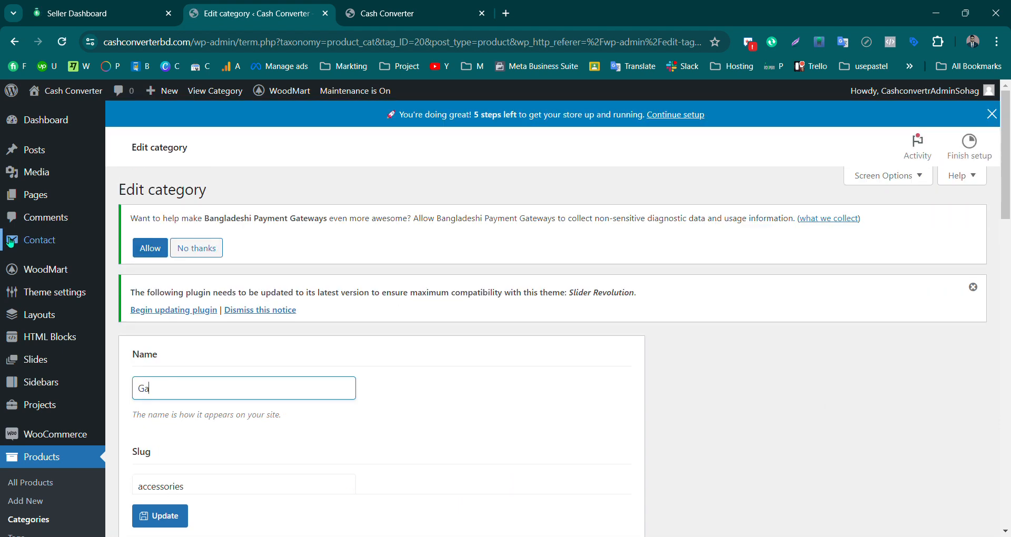
pyautogui.write('s')
pyautogui.scroll(-4, 223, 296)
pyautogui.press('Tab')
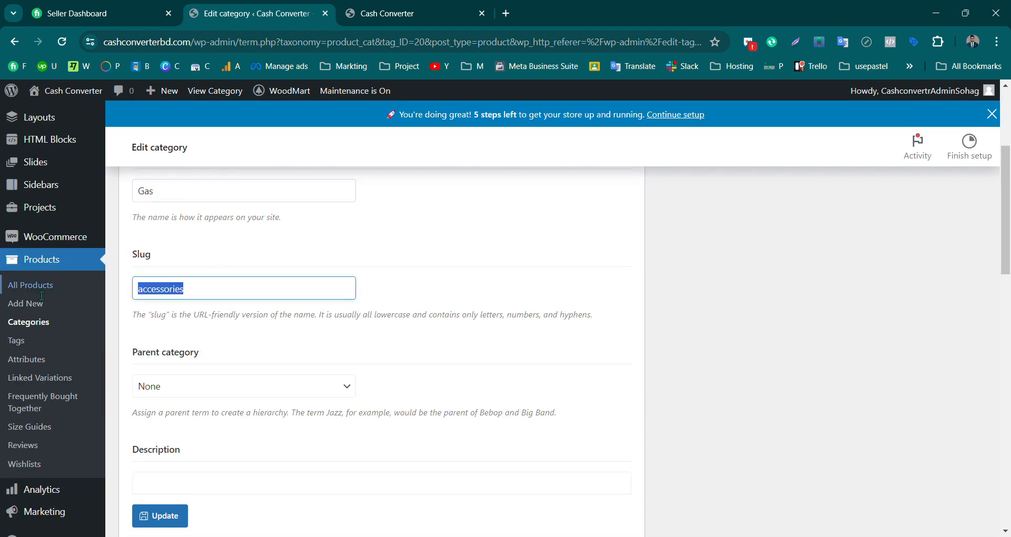
pyautogui.press('BackSpace')
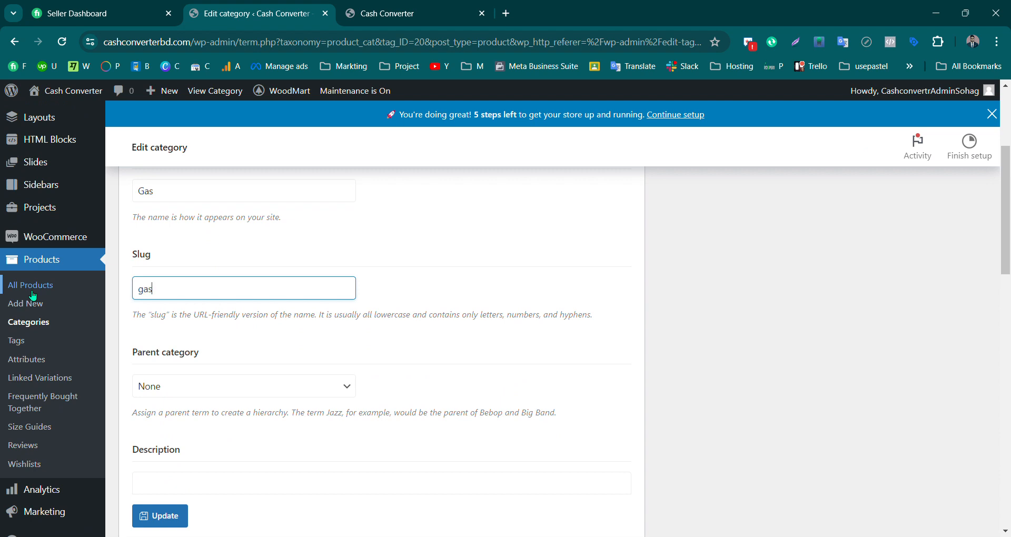
pyautogui.scroll(-2, 33, 295)
pyautogui.click(192, 330)
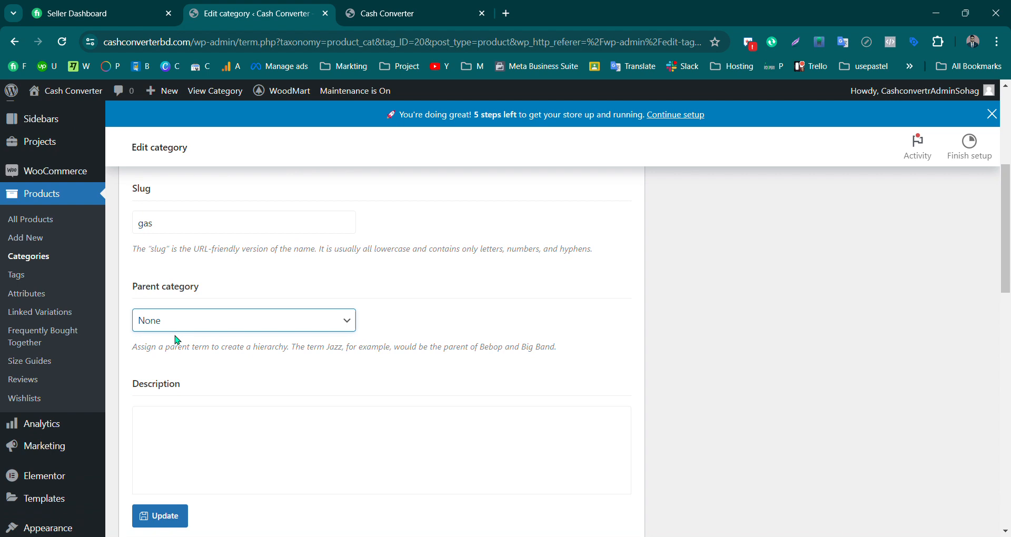
pyautogui.scroll(1, 840, 293)
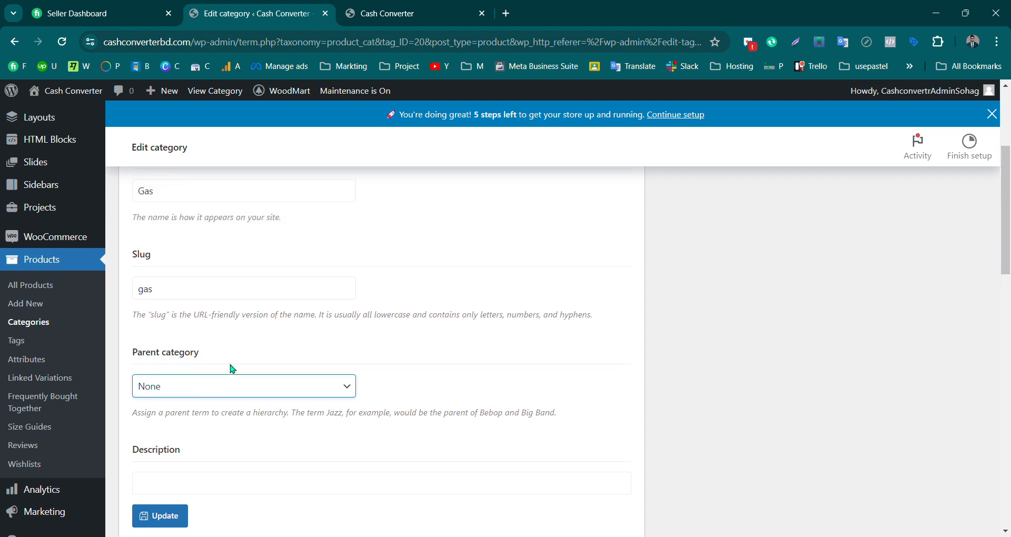
# Replace the category's thumbnail with the orange gas regulator image from the media library
pyautogui.scroll(-5, 214, 400)
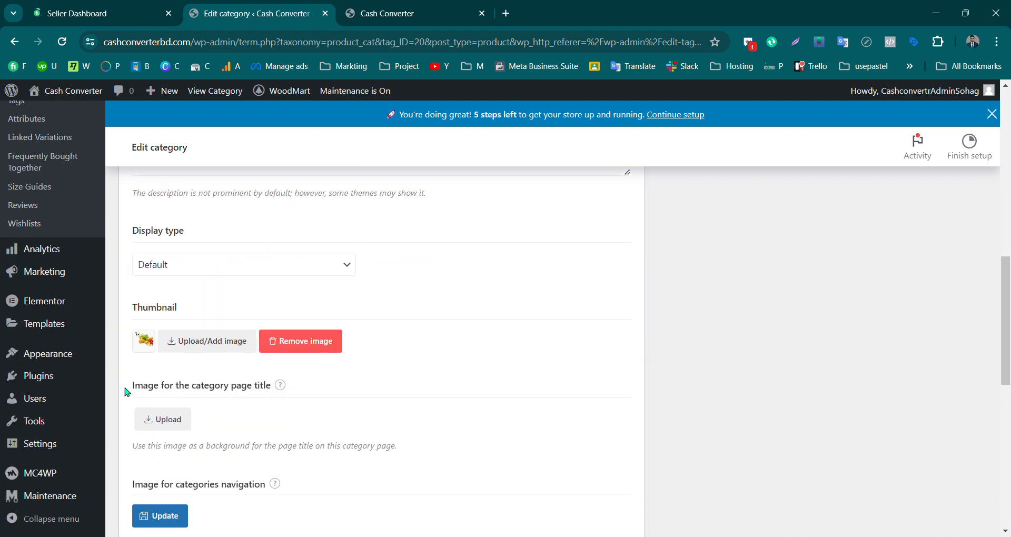
pyautogui.click(188, 343)
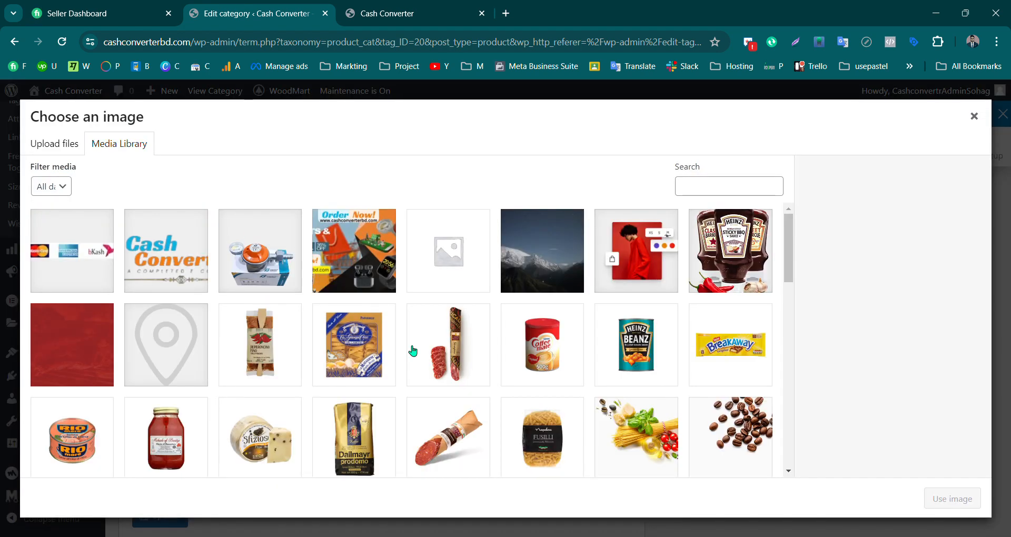
pyautogui.click(252, 266)
pyautogui.click(942, 499)
# Remove the category's header menu image and save the category changes
pyautogui.scroll(-5, 269, 337)
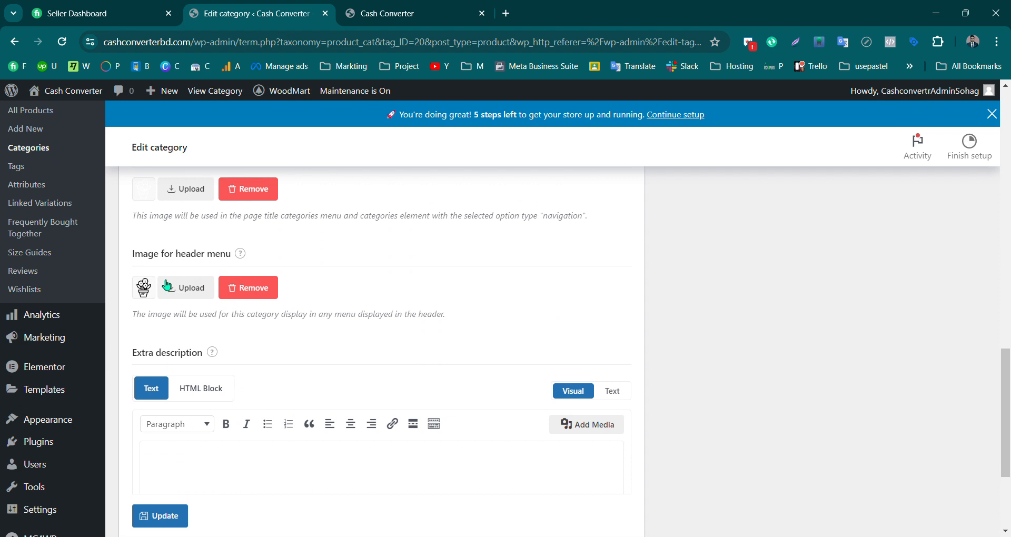
pyautogui.click(258, 296)
pyautogui.scroll(3, 319, 321)
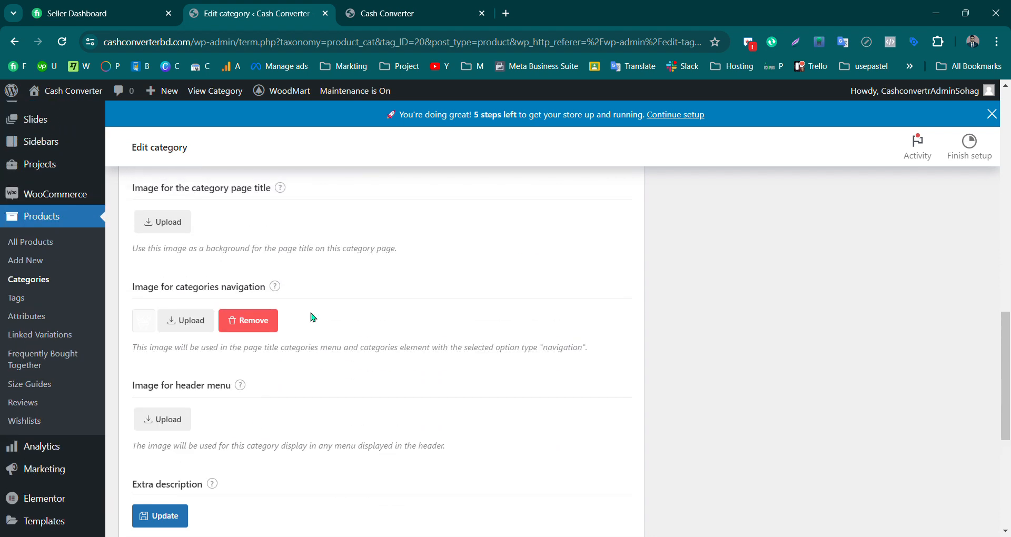
pyautogui.scroll(-6, 314, 318)
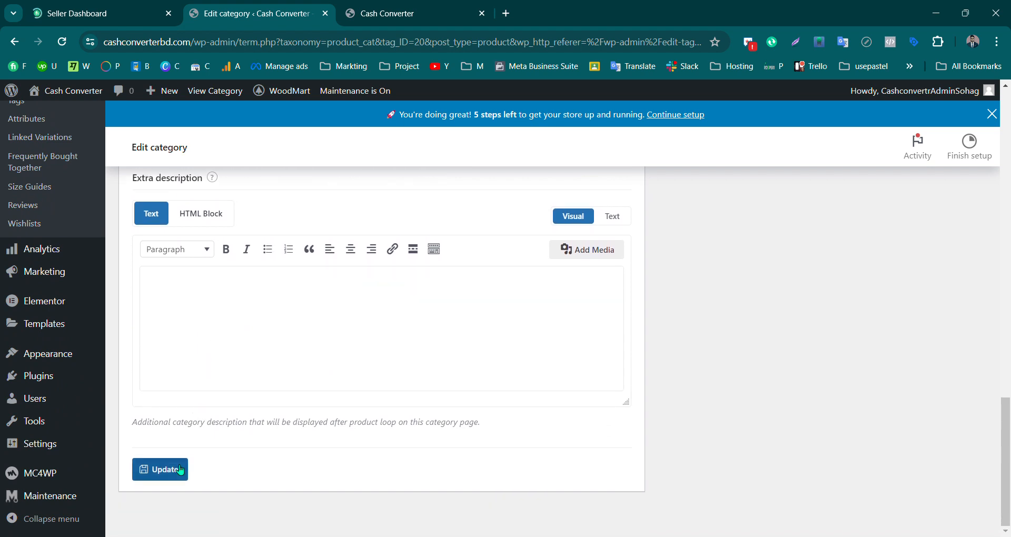
pyautogui.click(180, 470)
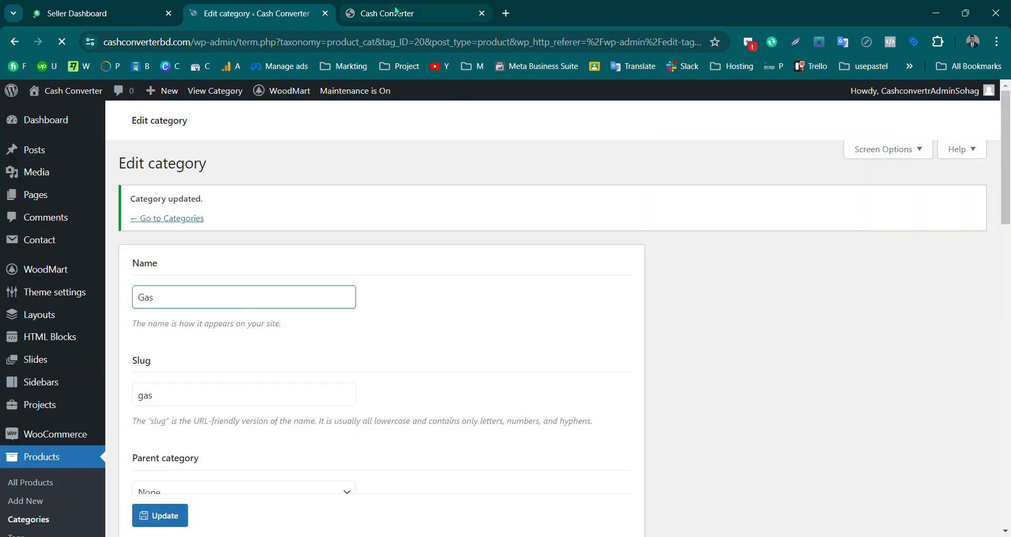
# Reload the storefront to check the category card, and return to the category's edit form
pyautogui.click(396, 11)
pyautogui.press('F5')
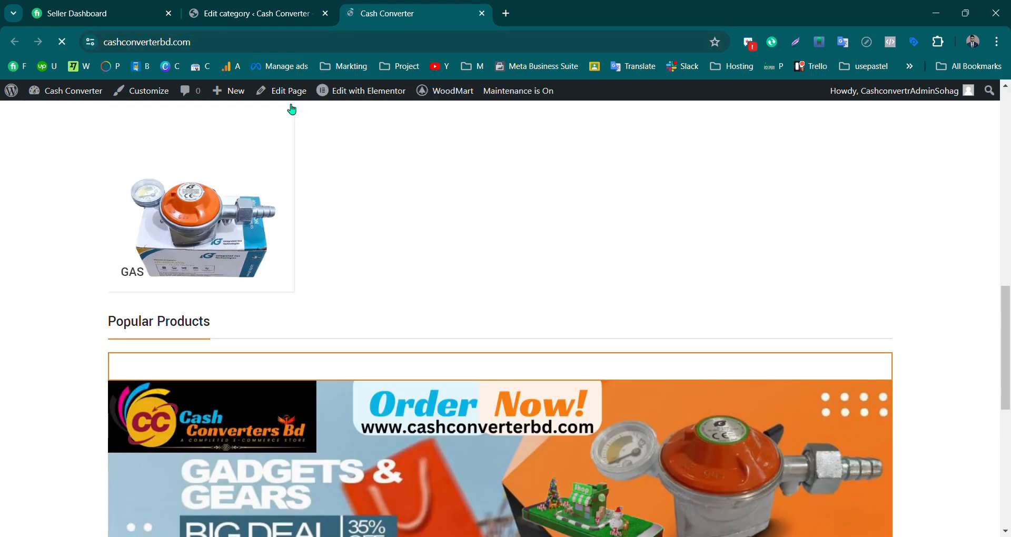
pyautogui.click(213, 6)
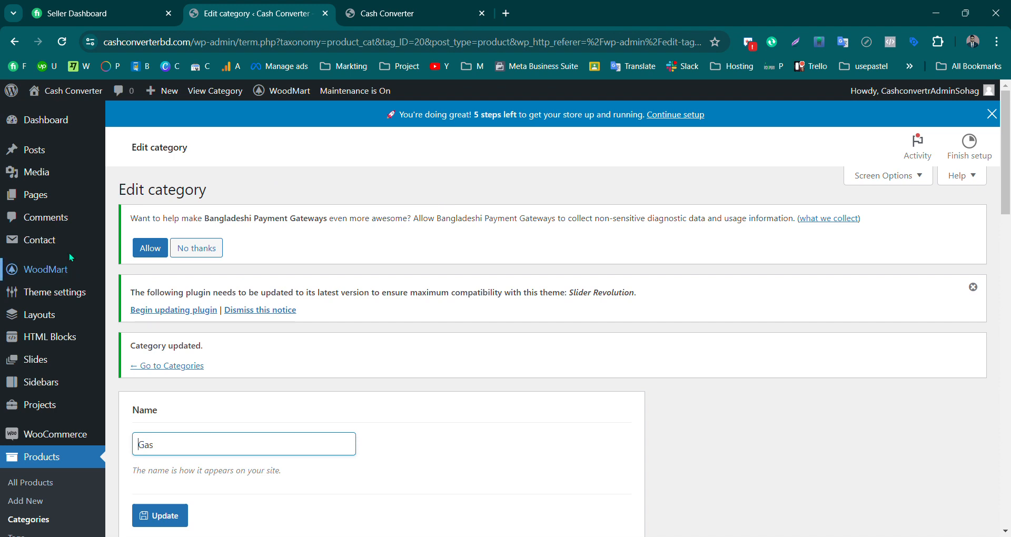
pyautogui.scroll(-2, 195, 227)
pyautogui.scroll(-1, 194, 227)
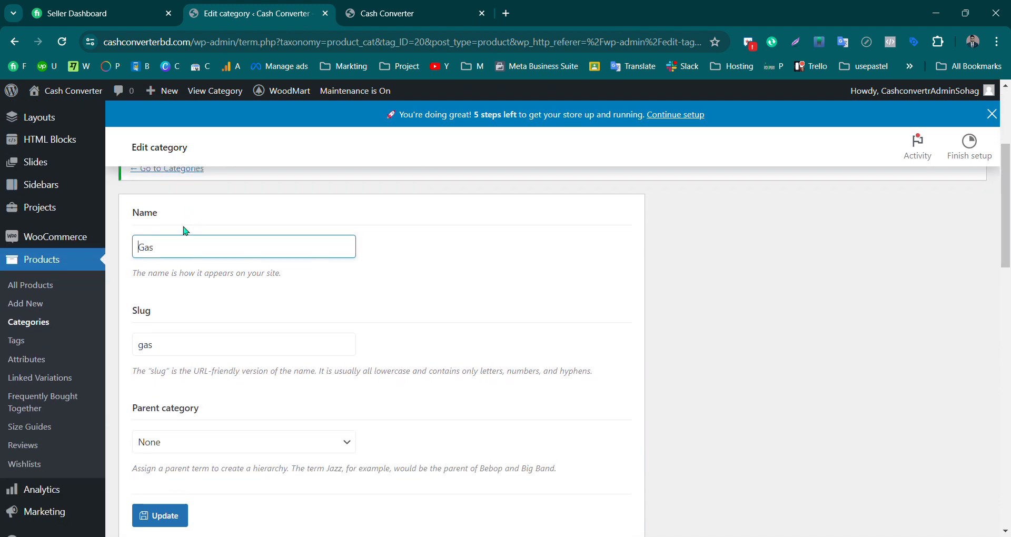
# Open the product attributes page and enter Size as the slug of a new attribute
pyautogui.click(42, 361)
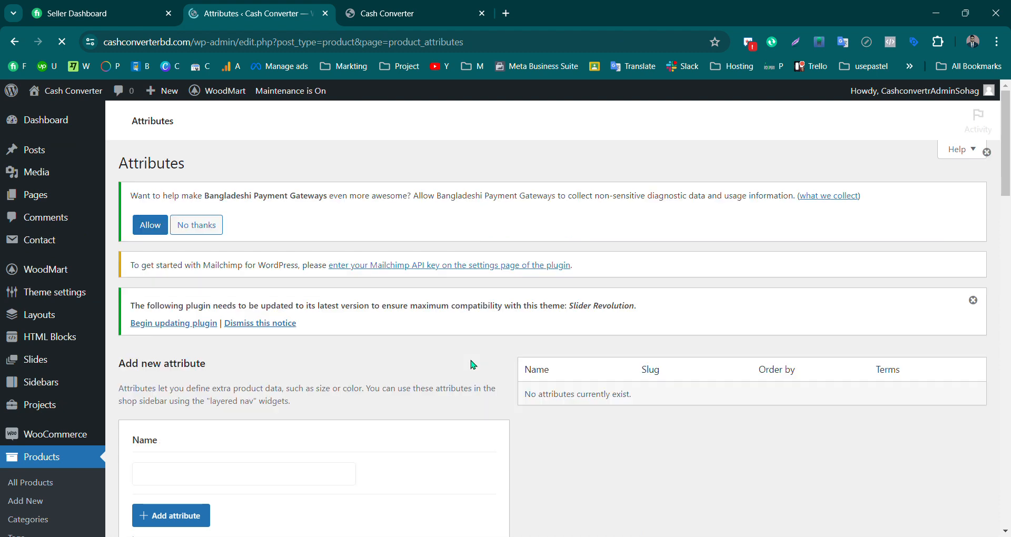
pyautogui.scroll(-5, 474, 358)
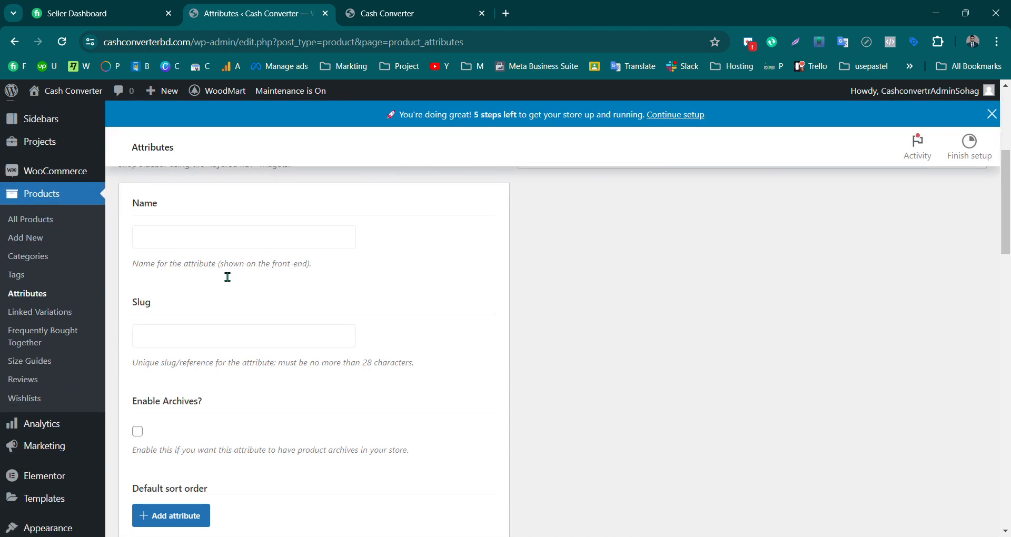
pyautogui.click(168, 339)
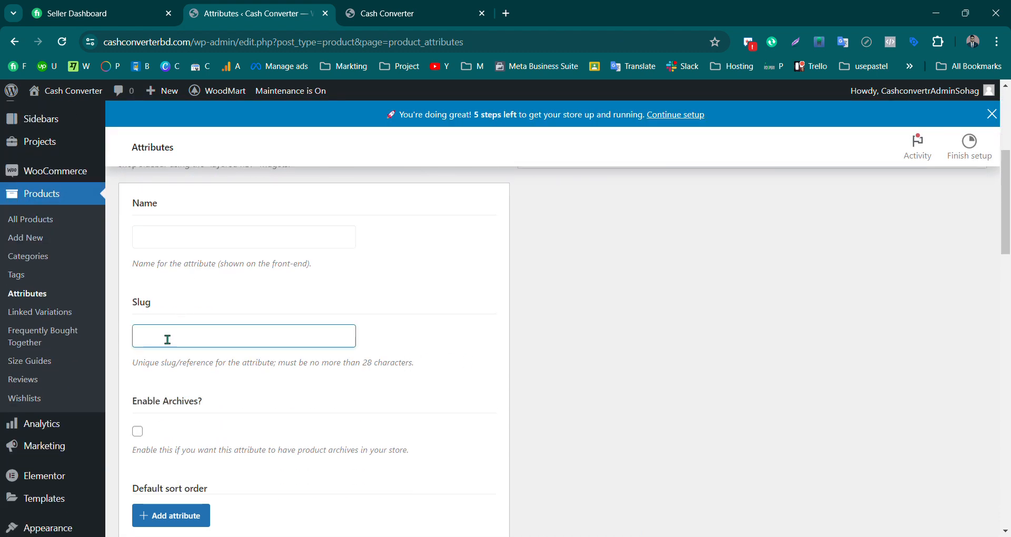
pyautogui.scroll(1, 534, 292)
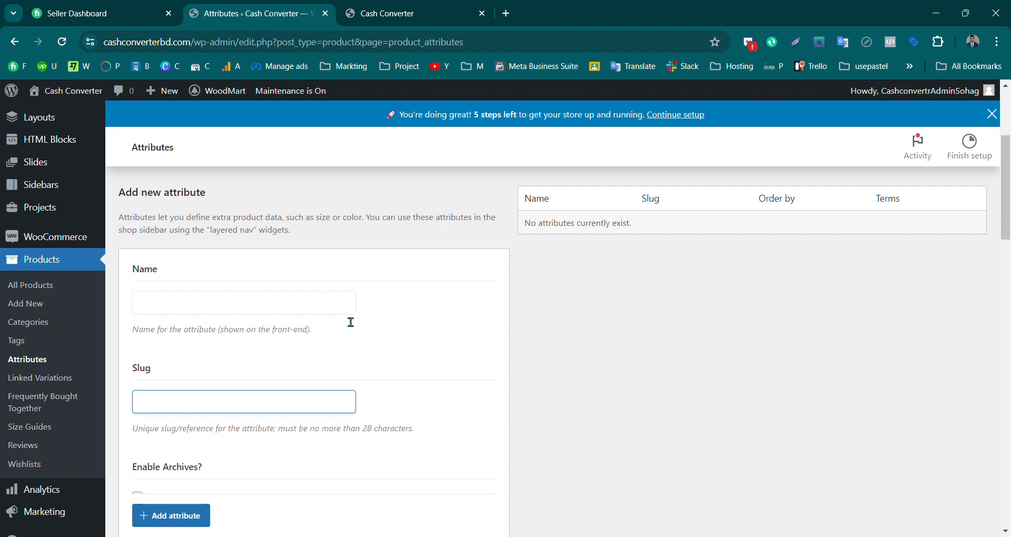
pyautogui.scroll(-1, 349, 320)
pyautogui.scroll(-2, 347, 319)
pyautogui.scroll(-3, 348, 321)
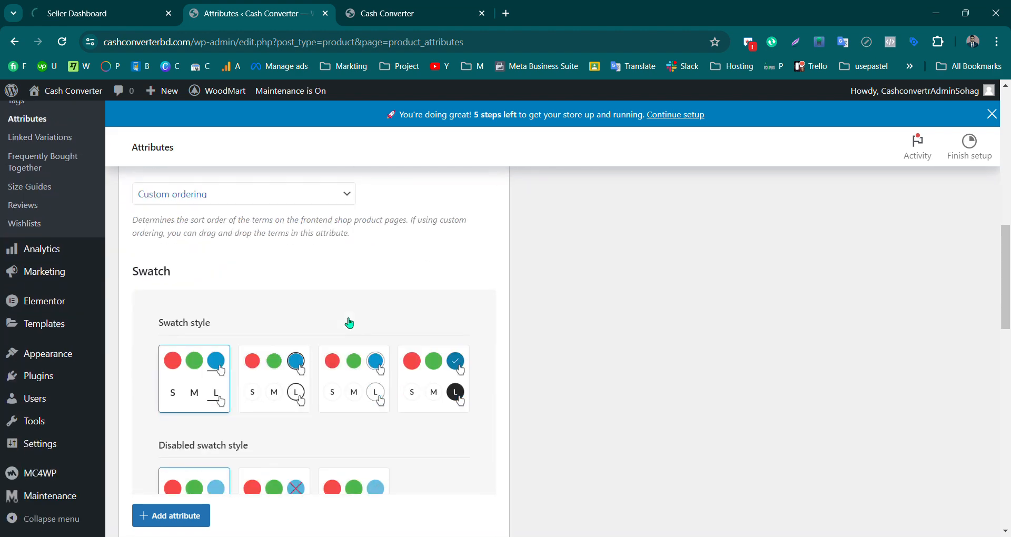
pyautogui.scroll(3, 347, 323)
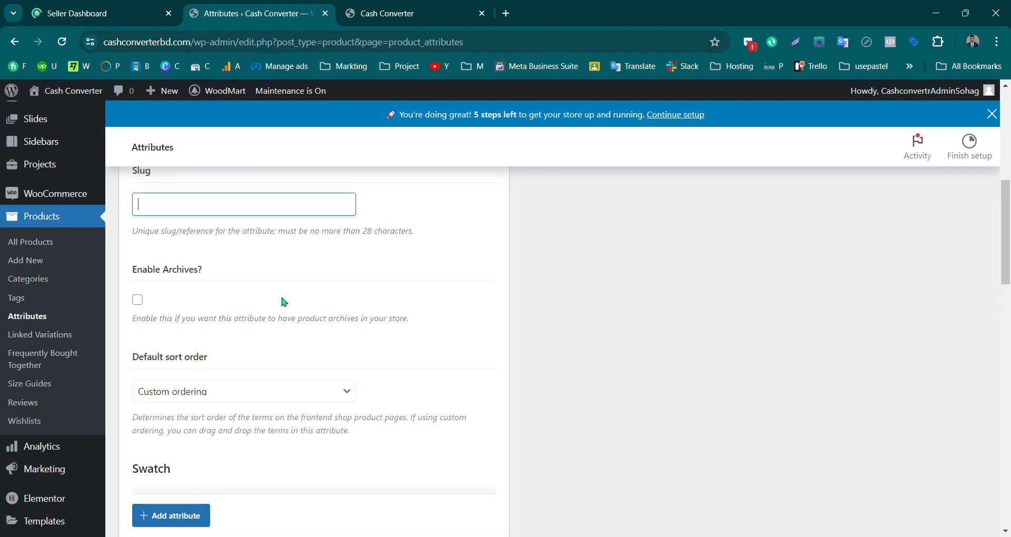
pyautogui.scroll(2, 285, 302)
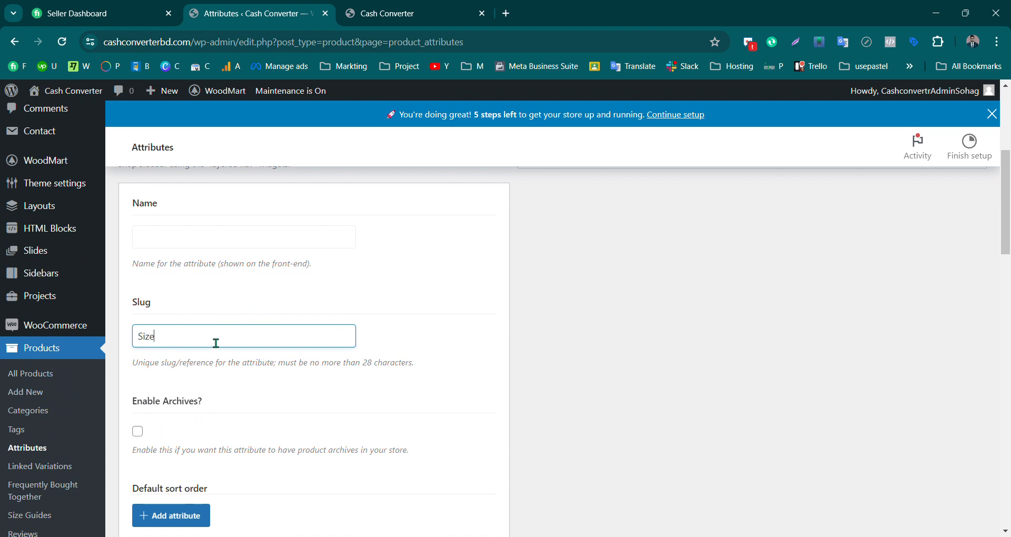
pyautogui.scroll(-3, 216, 343)
pyautogui.scroll(3, 241, 325)
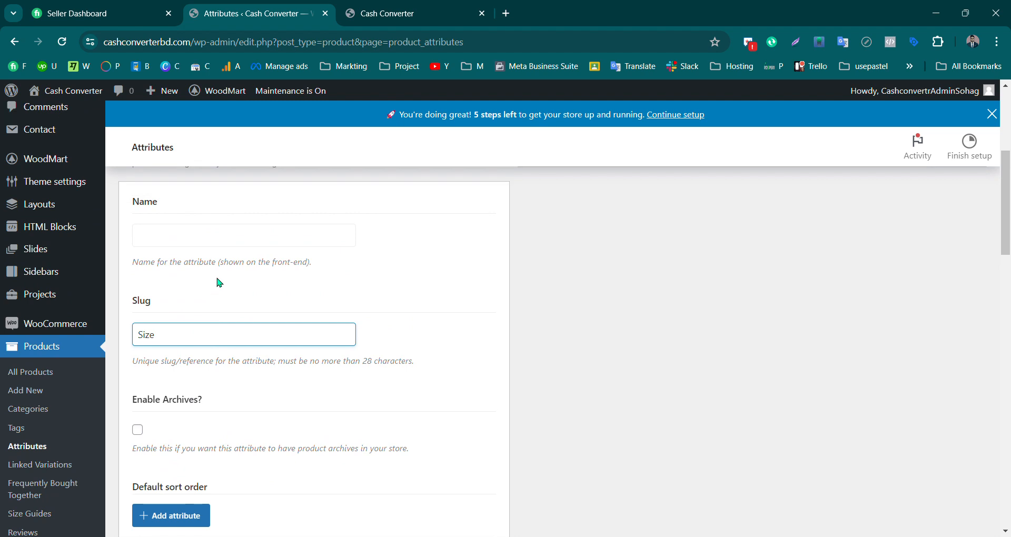
# Copy the new attribute's slug into its name so that it is named Size
pyautogui.hotkey('ctrl', 'a')
pyautogui.hotkey('ctrl', 'c')
pyautogui.click(158, 238)
pyautogui.hotkey('ctrl', 'v')
pyautogui.click(442, 269)
# Give the Size attribute the rounded-square swatch shape and the filled swatch style with a check mark
pyautogui.scroll(-10, 228, 264)
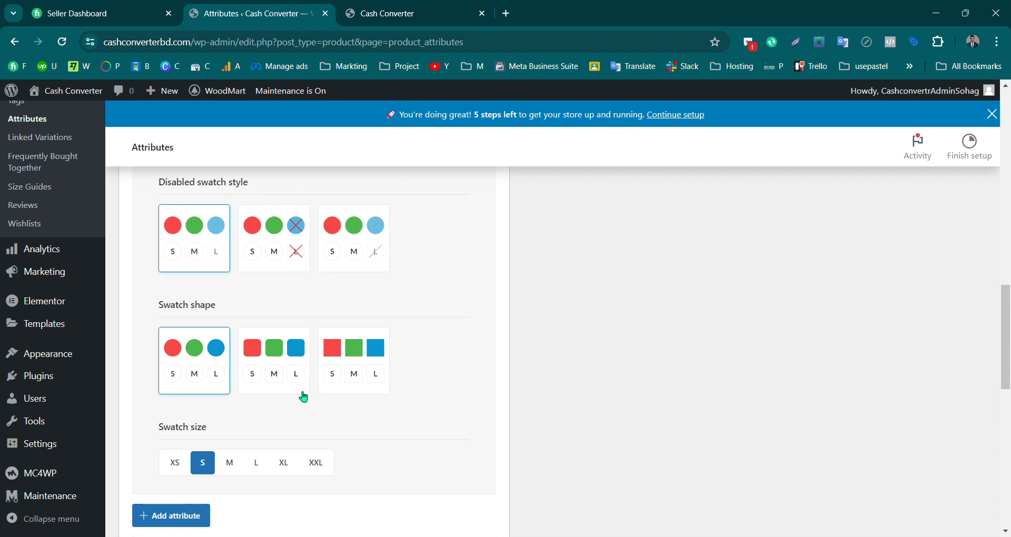
pyautogui.click(274, 362)
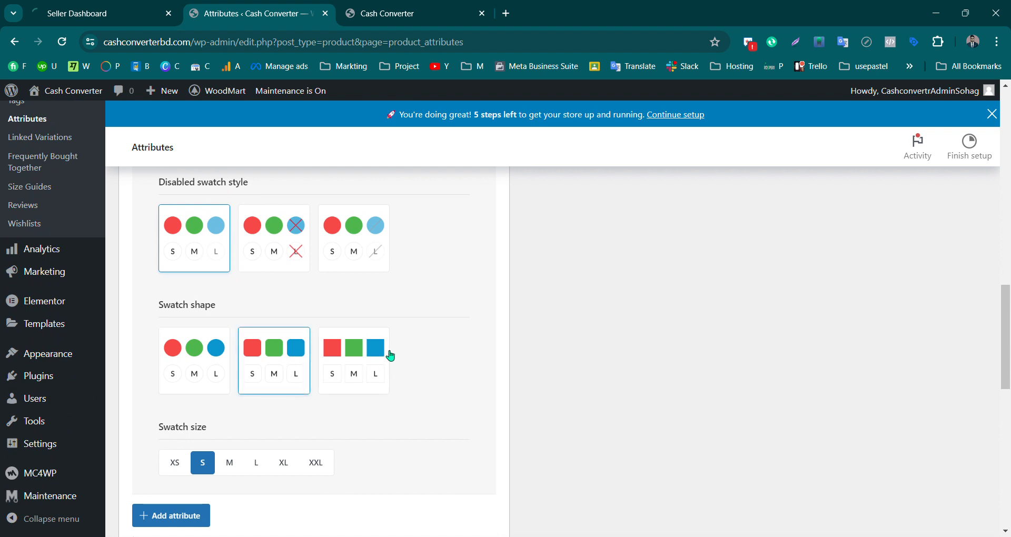
pyautogui.scroll(1, 389, 353)
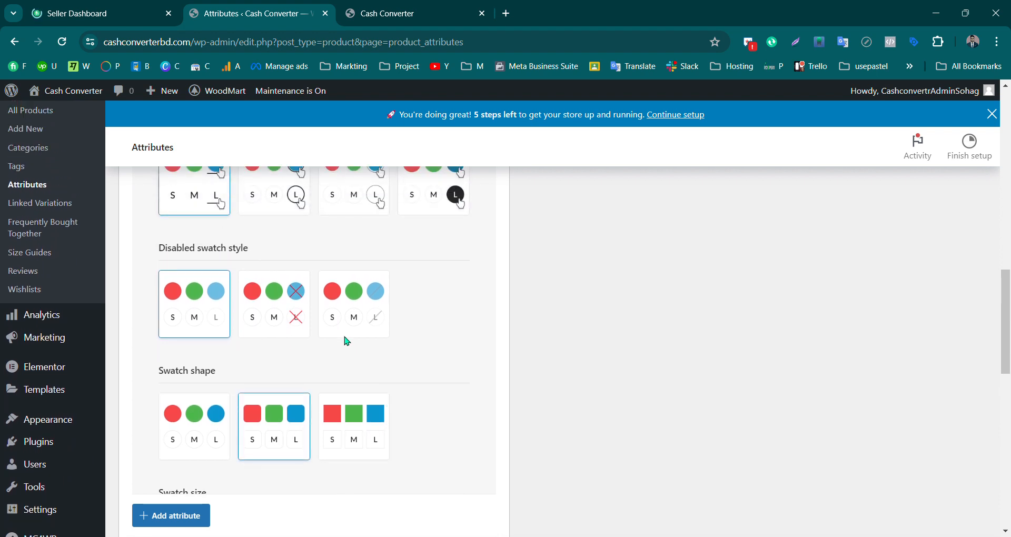
pyautogui.scroll(2, 314, 286)
pyautogui.click(306, 328)
pyautogui.scroll(-2, 424, 350)
pyautogui.scroll(2, 425, 350)
pyautogui.click(451, 317)
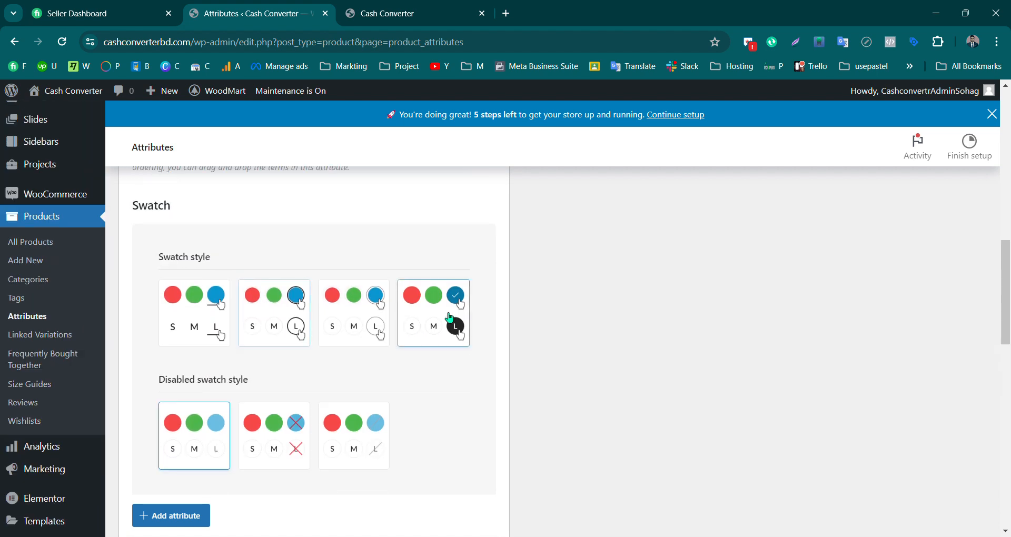
pyautogui.scroll(-2, 407, 371)
pyautogui.scroll(2, 181, 249)
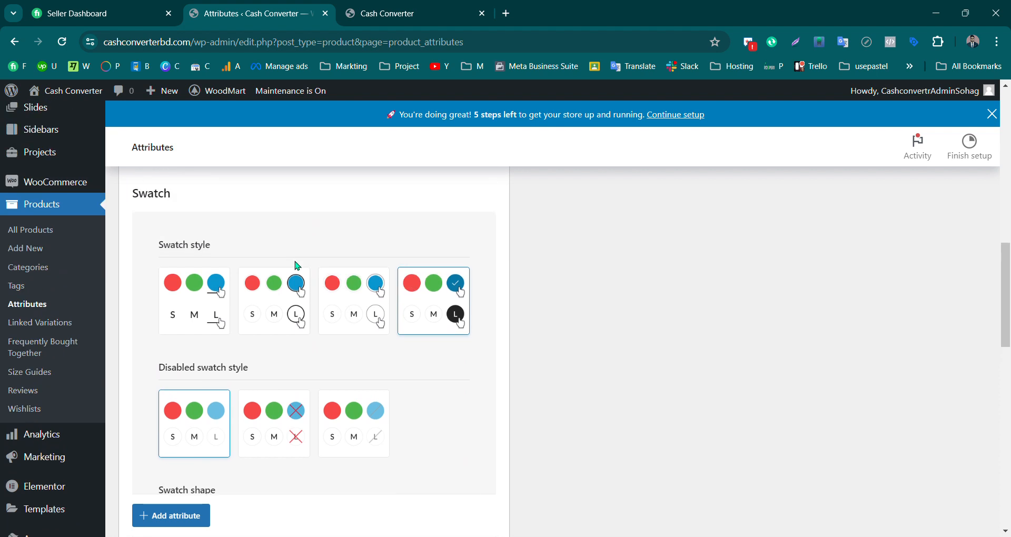
pyautogui.scroll(-2, 224, 308)
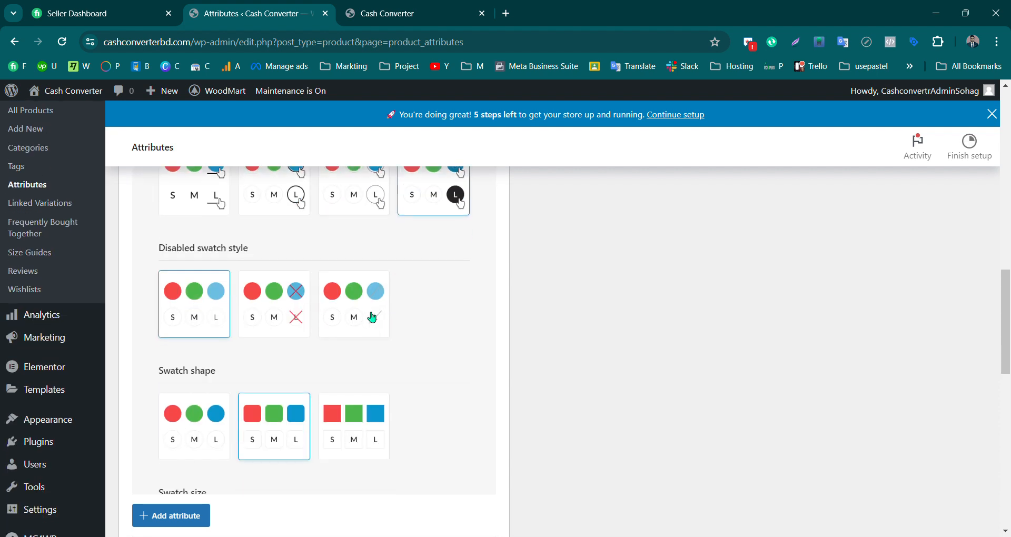
# Review the attribute's extra options for label, product image change, icon and hint content, and recheck the swatch, name and slug settings
pyautogui.scroll(-6, 372, 317)
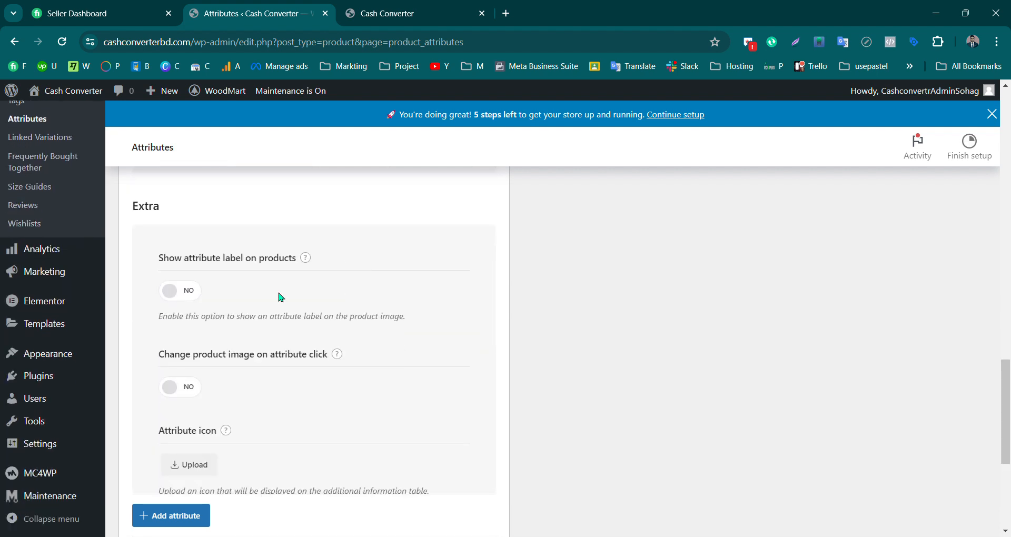
pyautogui.scroll(-3, 260, 277)
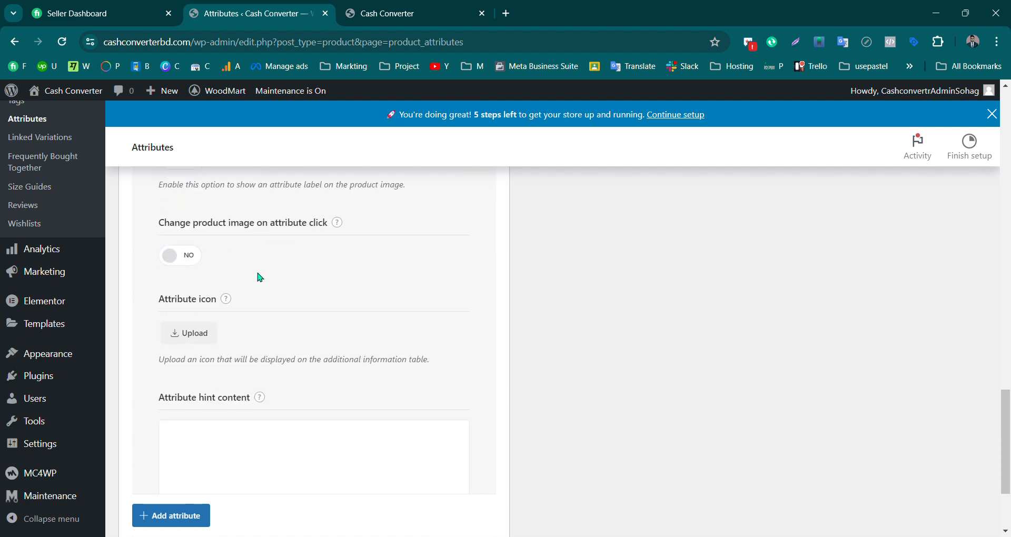
pyautogui.scroll(3, 255, 267)
pyautogui.scroll(-4, 255, 280)
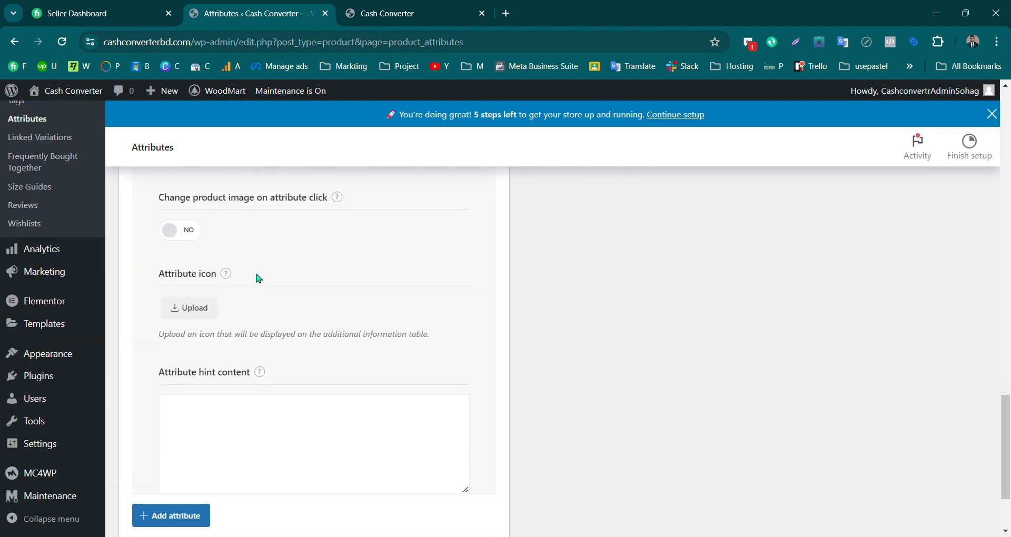
pyautogui.scroll(2, 260, 279)
pyautogui.scroll(2, 260, 280)
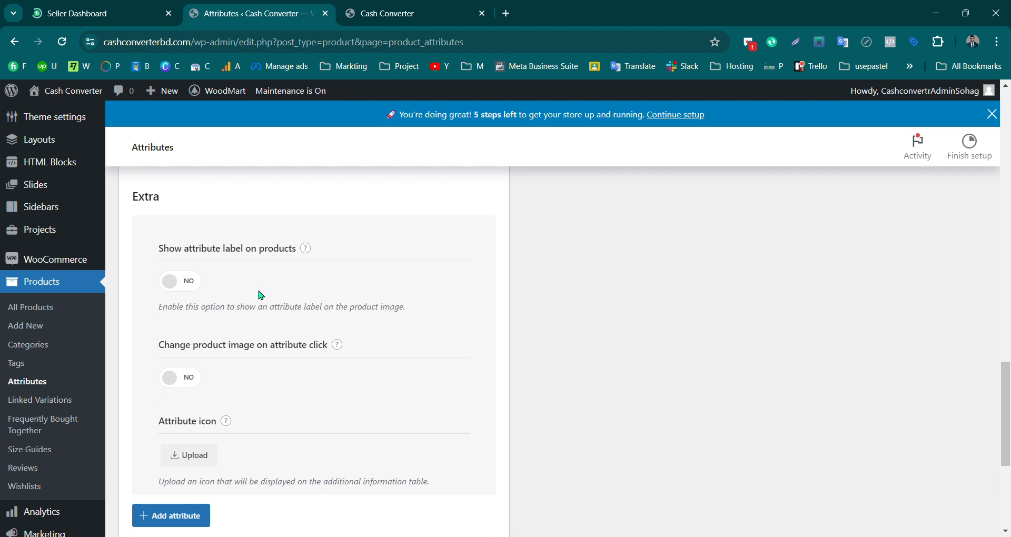
pyautogui.scroll(4, 261, 294)
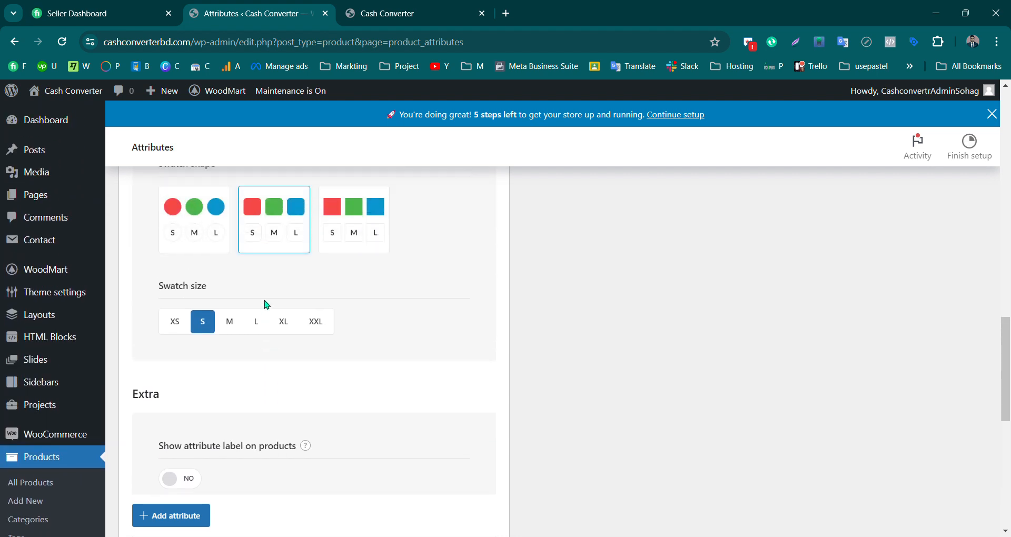
pyautogui.scroll(15, 267, 305)
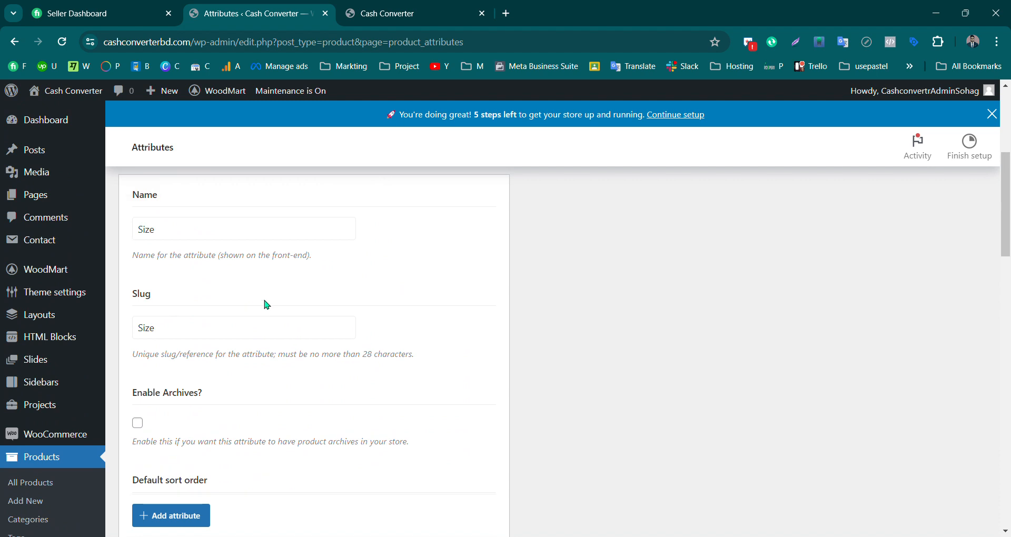
pyautogui.scroll(2, 267, 305)
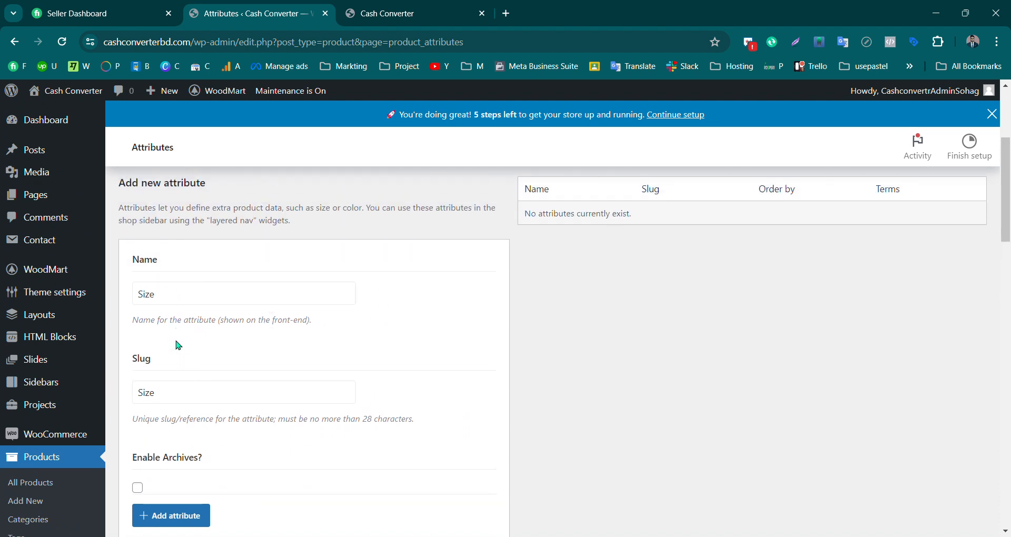
# Go over the Size attribute's settings once more and add the attribute to the store
pyautogui.click(166, 305)
pyautogui.scroll(-6, 257, 329)
pyautogui.scroll(2, 221, 248)
pyautogui.scroll(3, 214, 249)
pyautogui.scroll(-3, 170, 280)
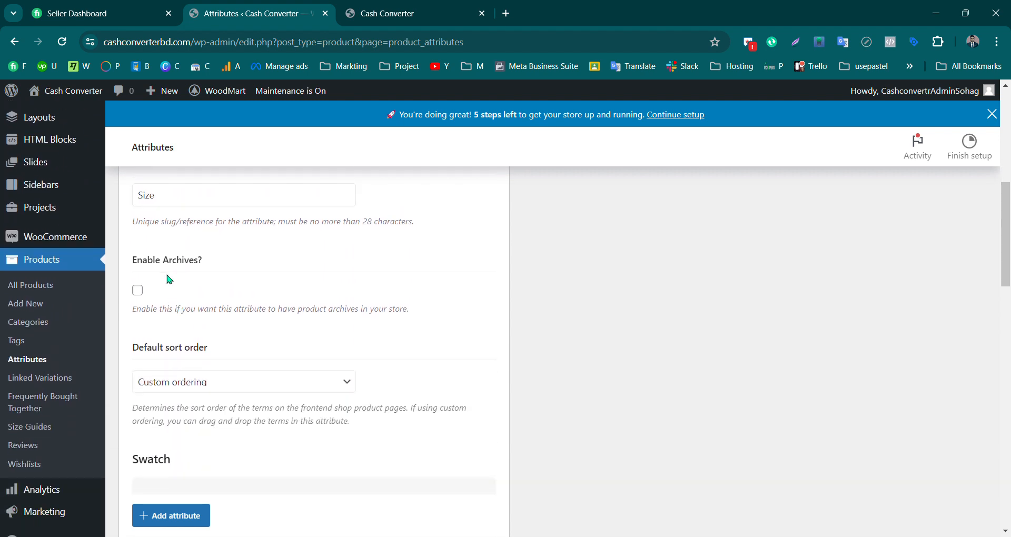
pyautogui.scroll(-6, 186, 225)
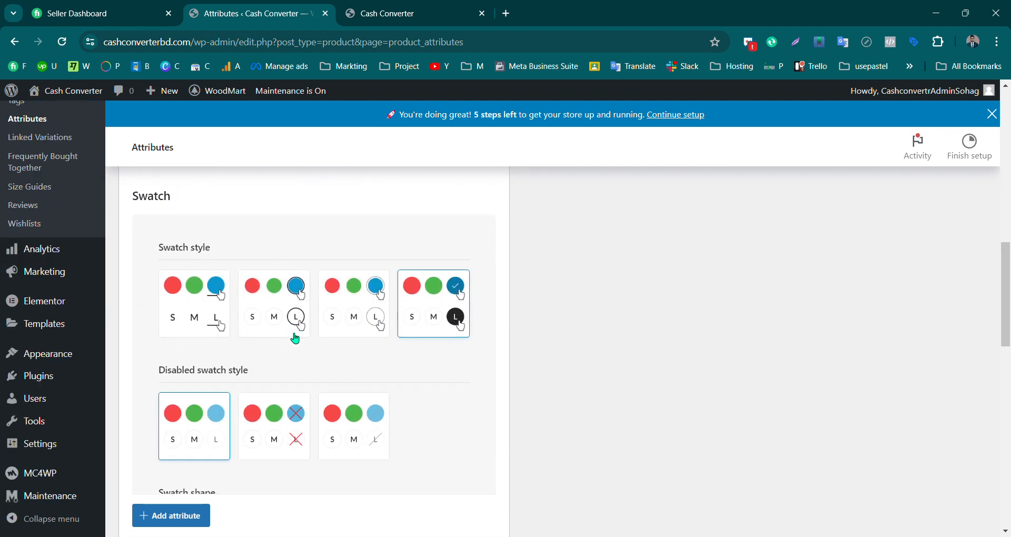
pyautogui.scroll(-3, 314, 388)
pyautogui.scroll(3, 182, 312)
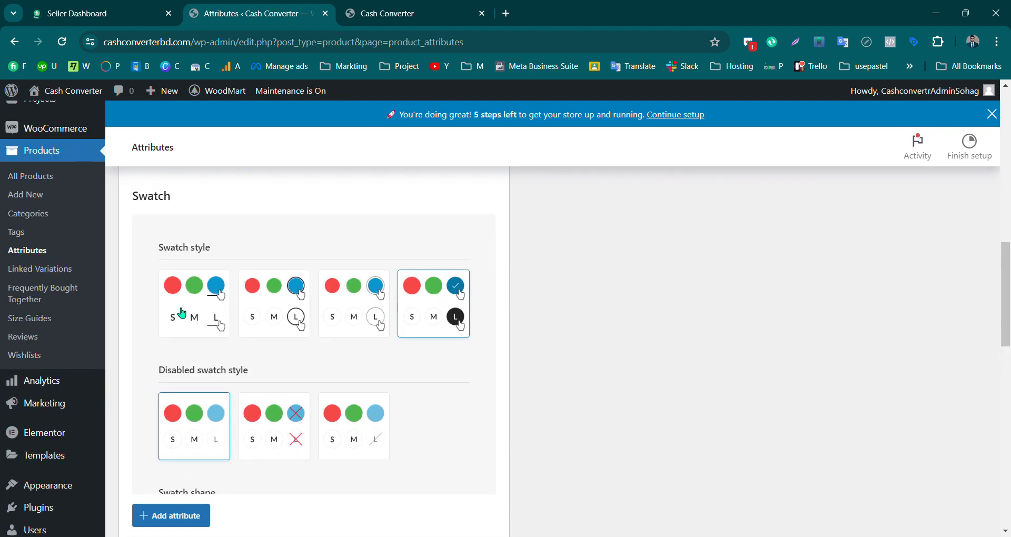
pyautogui.scroll(-12, 417, 327)
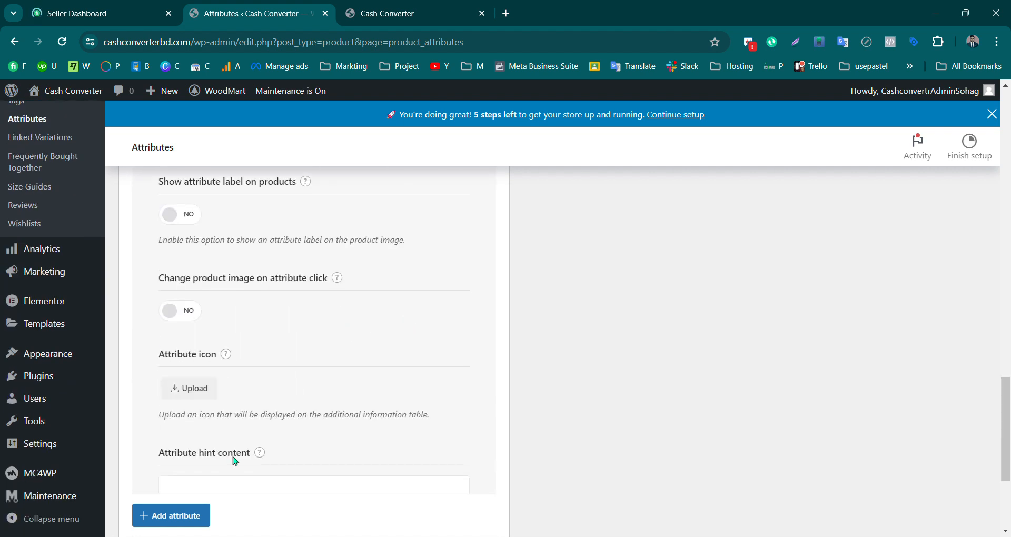
pyautogui.click(178, 474)
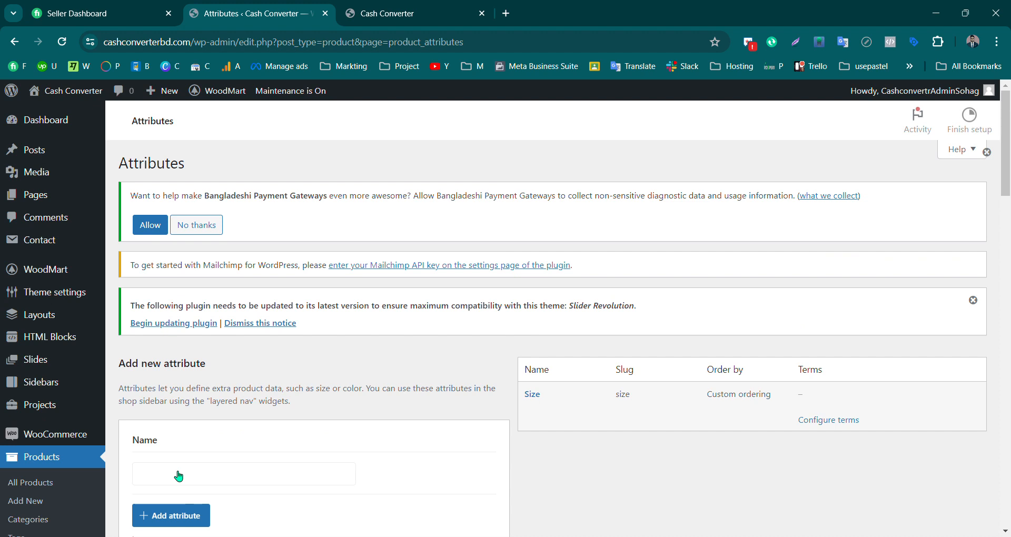
# Open the term configuration of the Size attribute and fill in a new term with name M and slug m
pyautogui.scroll(-3, 345, 301)
pyautogui.moveTo(523, 309)
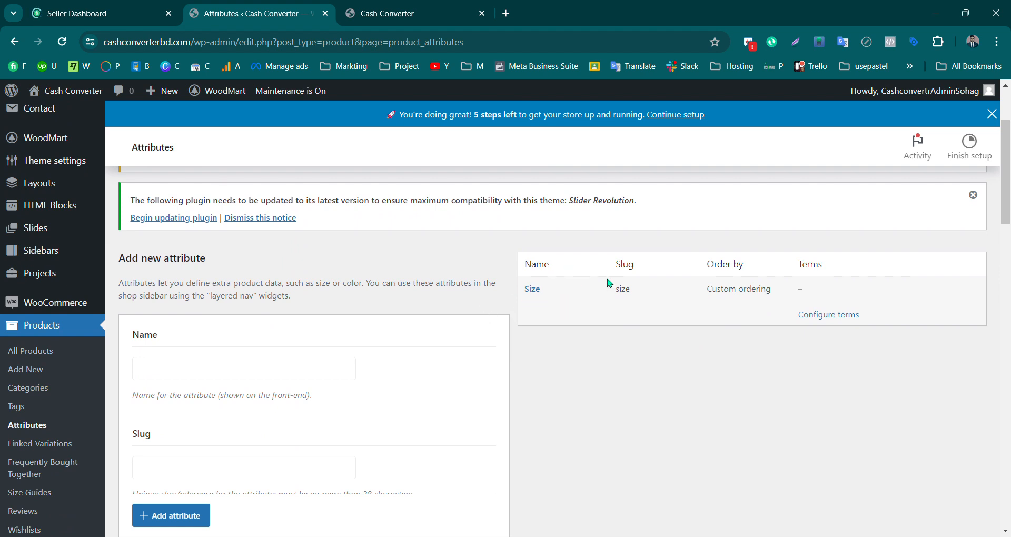
pyautogui.click(825, 316)
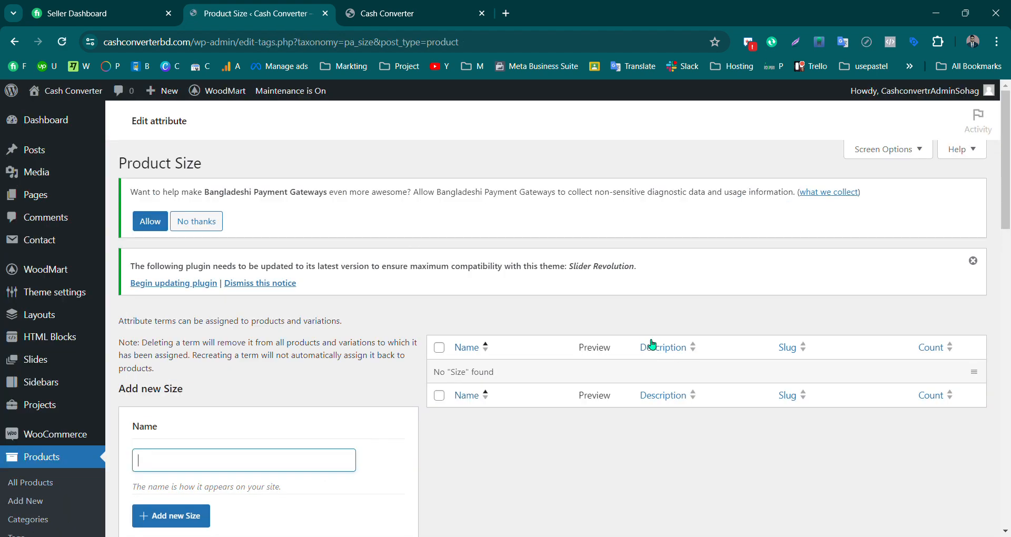
pyautogui.scroll(-3, 514, 427)
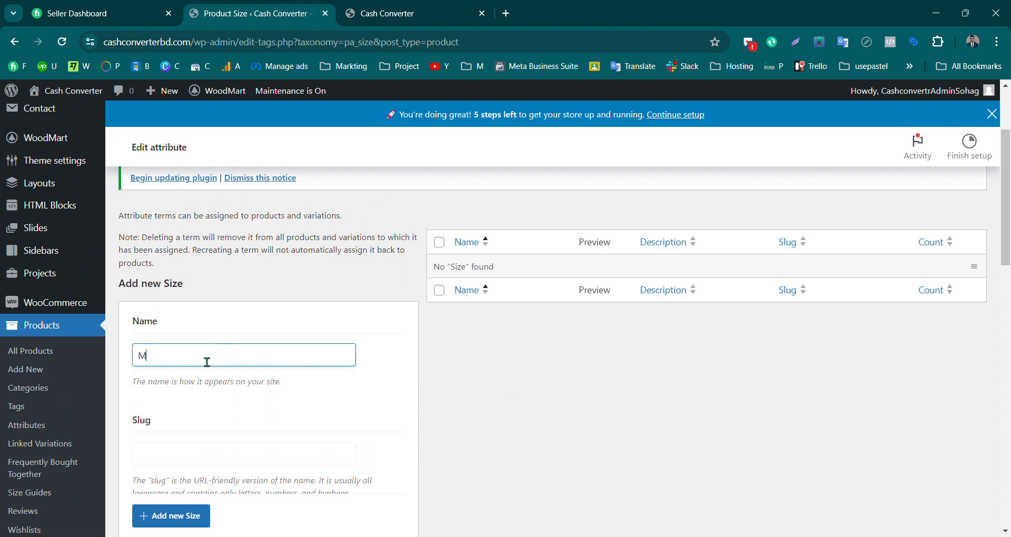
pyautogui.click(169, 452)
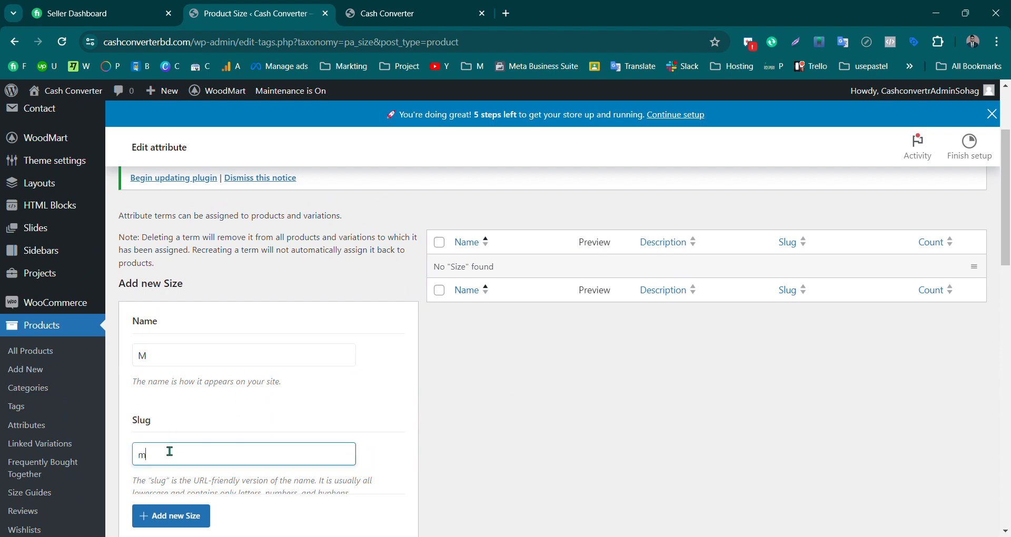
# Examine the new Size term's image, color and text swatch options, its hint content field, and the name and slug entered
pyautogui.scroll(-3, 284, 426)
pyautogui.scroll(-4, 200, 411)
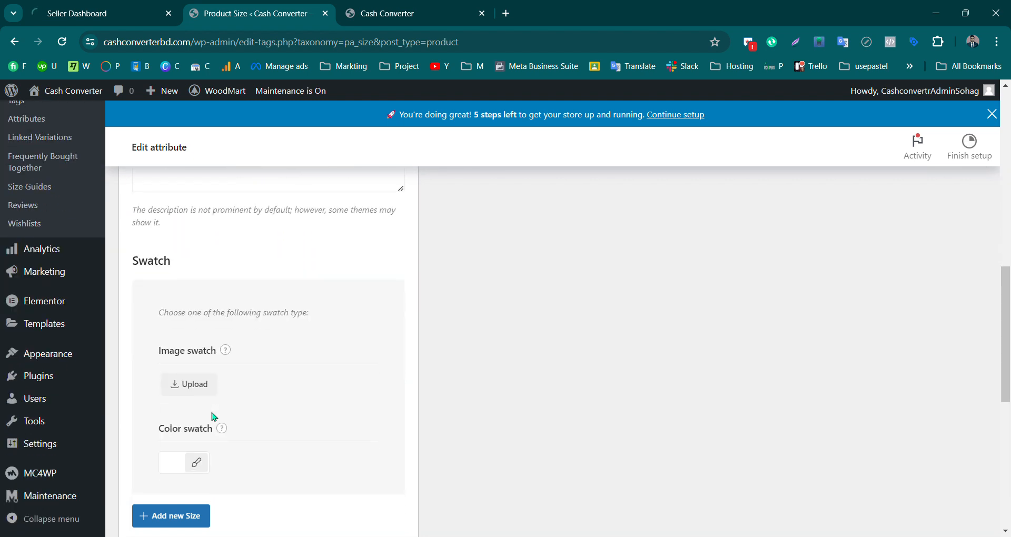
pyautogui.scroll(-3, 213, 416)
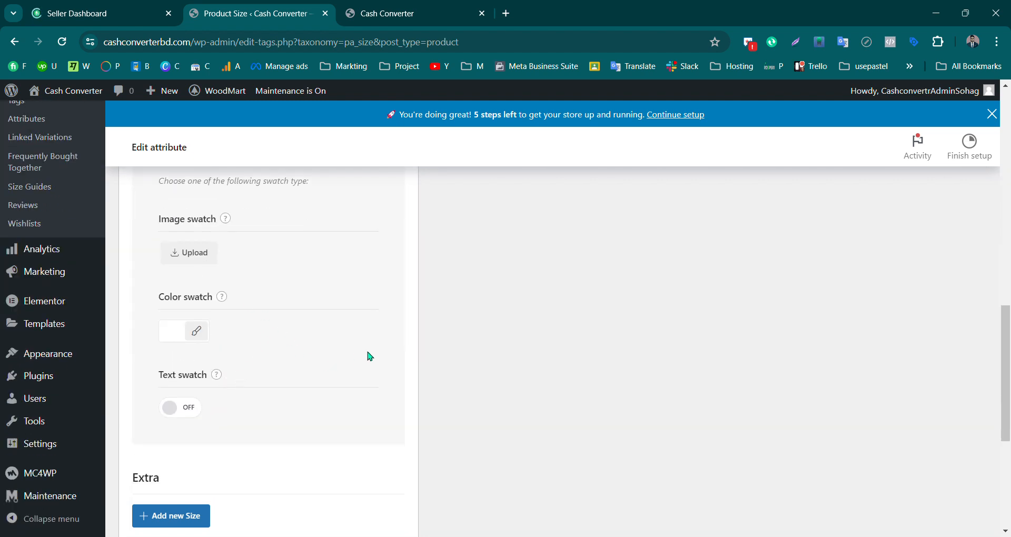
pyautogui.scroll(-4, 295, 398)
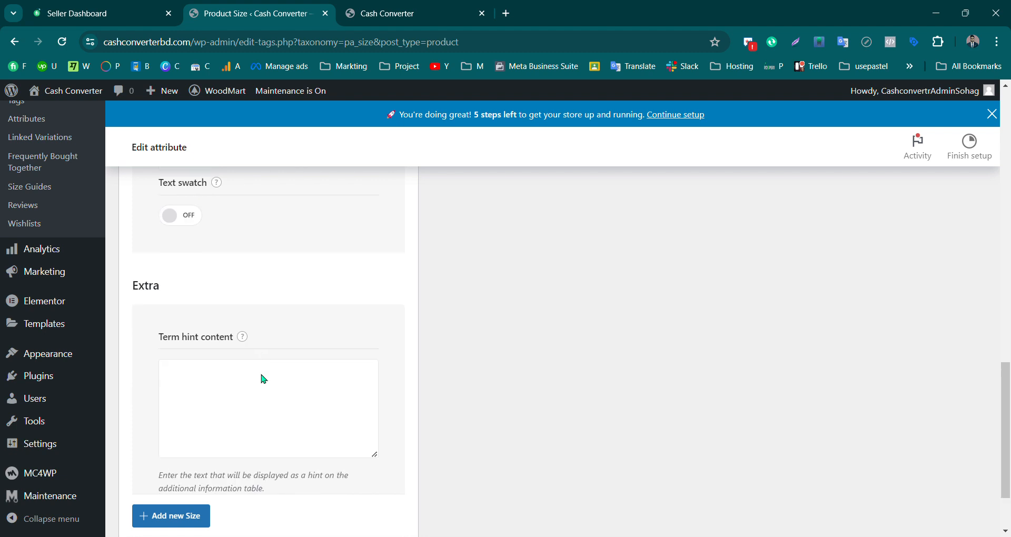
pyautogui.scroll(5, 269, 383)
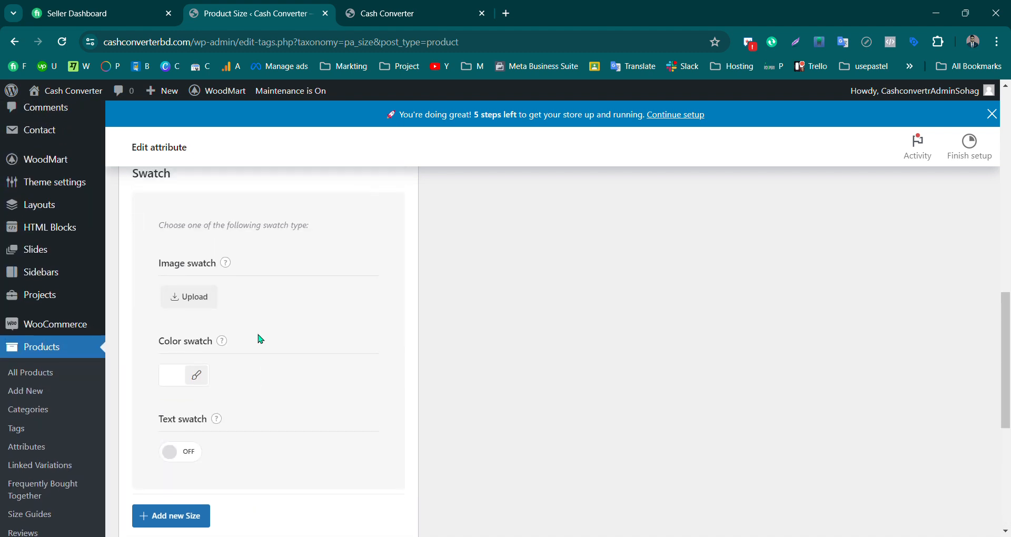
pyautogui.scroll(-2, 242, 369)
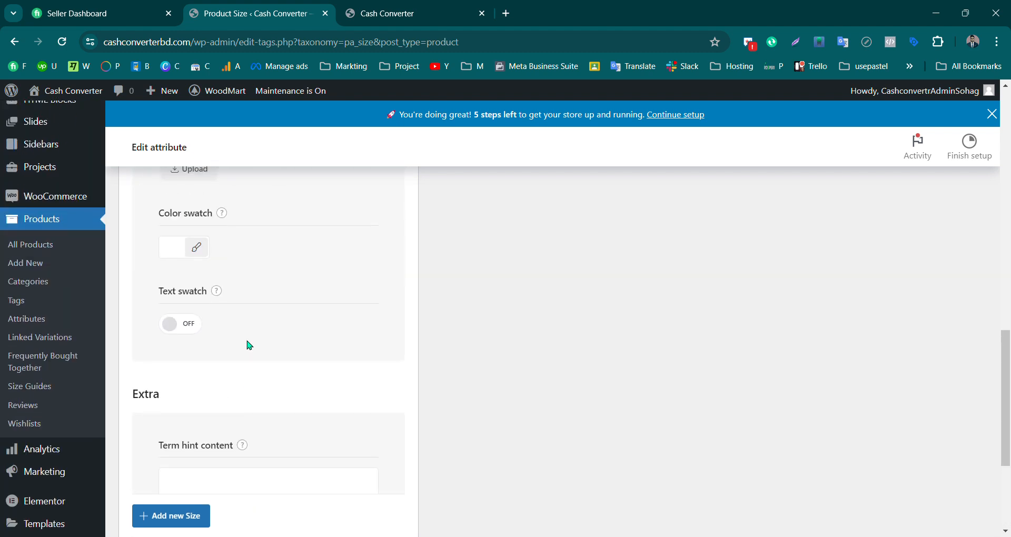
pyautogui.scroll(2, 248, 344)
pyautogui.scroll(6, 244, 327)
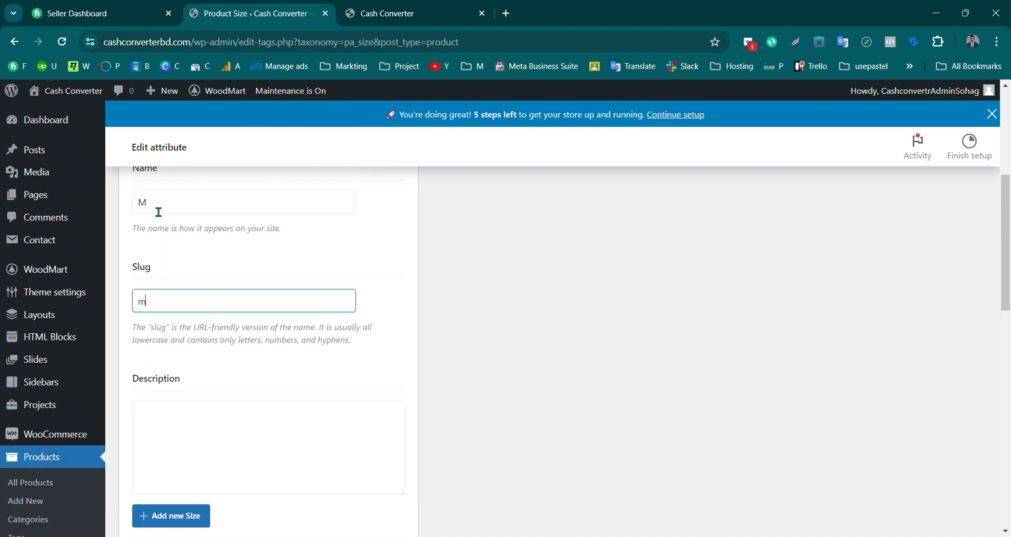
# Add the M term to the Size attribute without setting a swatch or hint content
pyautogui.scroll(-8, 153, 287)
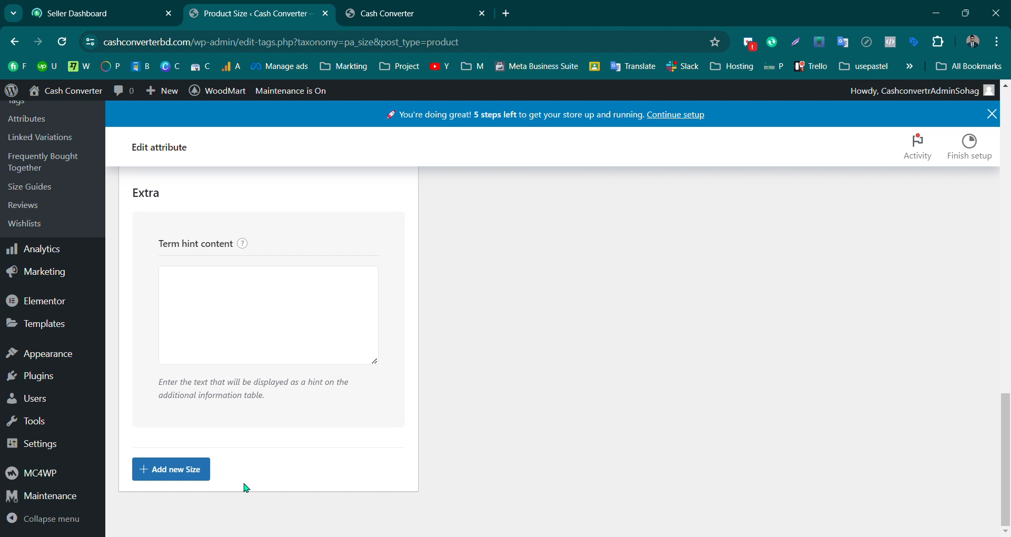
pyautogui.scroll(8, 535, 435)
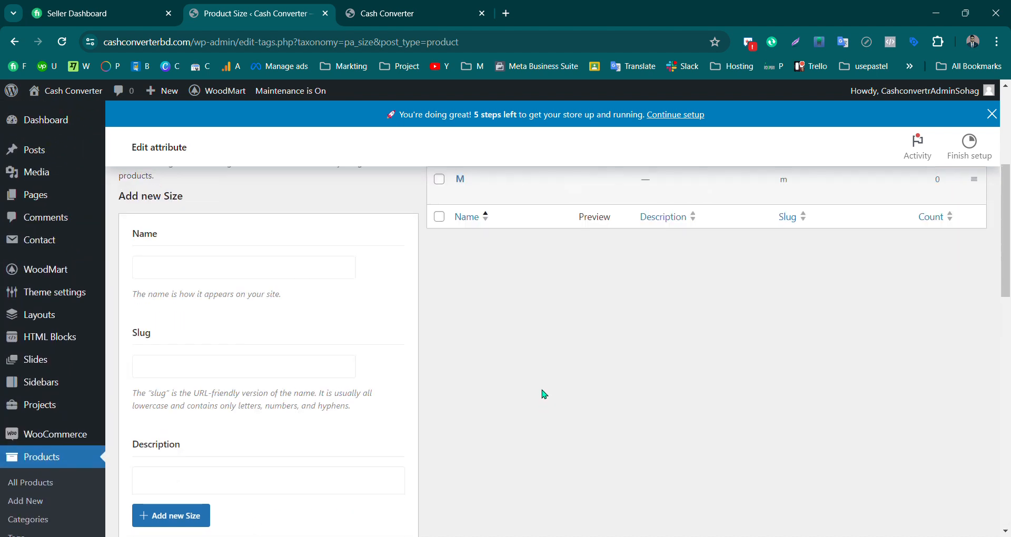
pyautogui.scroll(2, 545, 395)
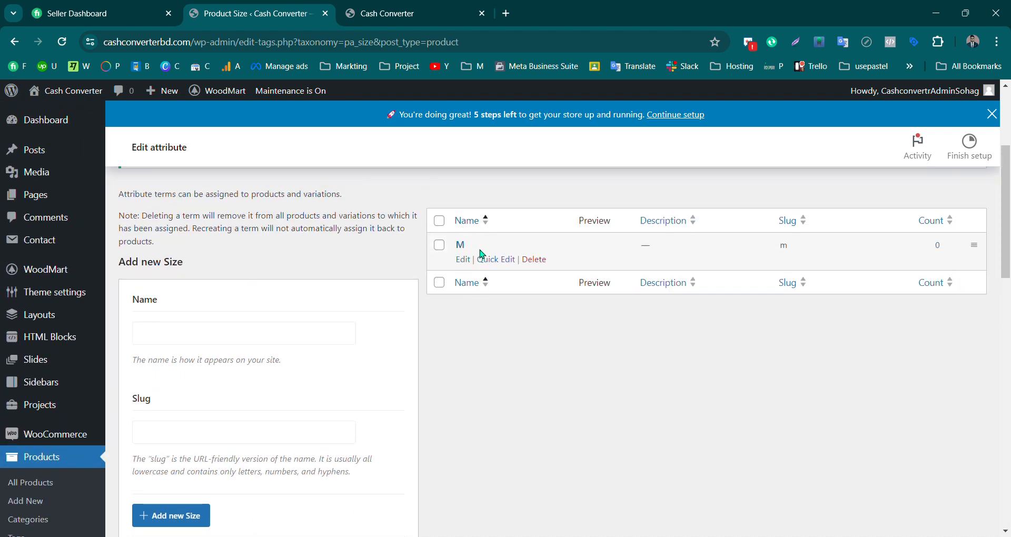
# Add a second Size term with the name S and the slug s
pyautogui.click(165, 340)
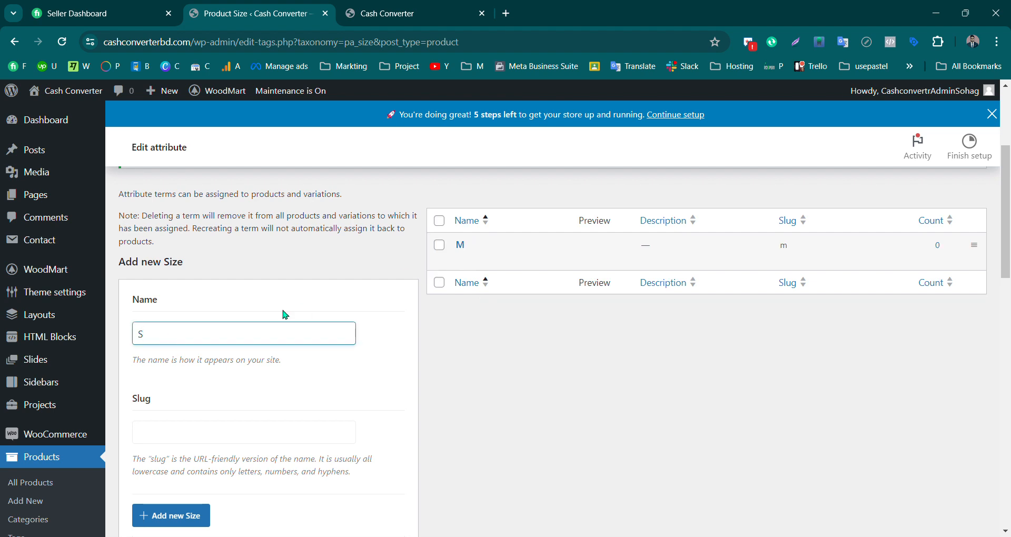
pyautogui.click(185, 442)
pyautogui.write('s')
pyautogui.click(174, 521)
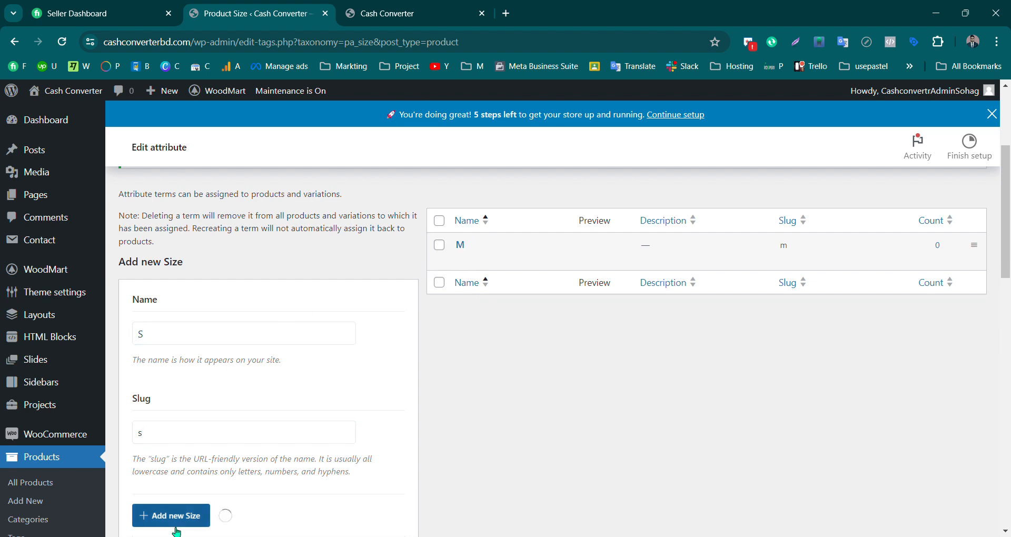
# Add a Size term named Xl, leaving its slug empty
pyautogui.click(167, 342)
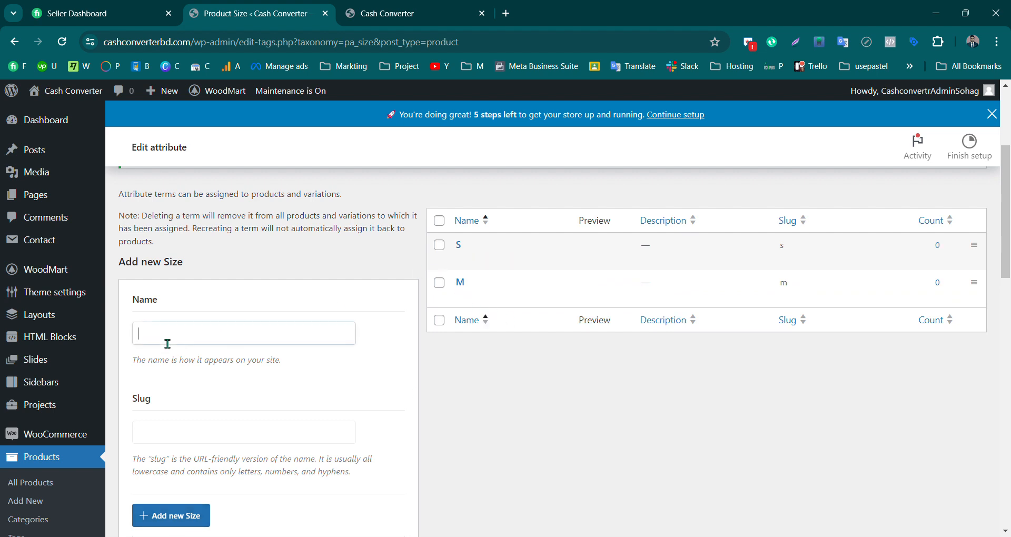
pyautogui.write('X')
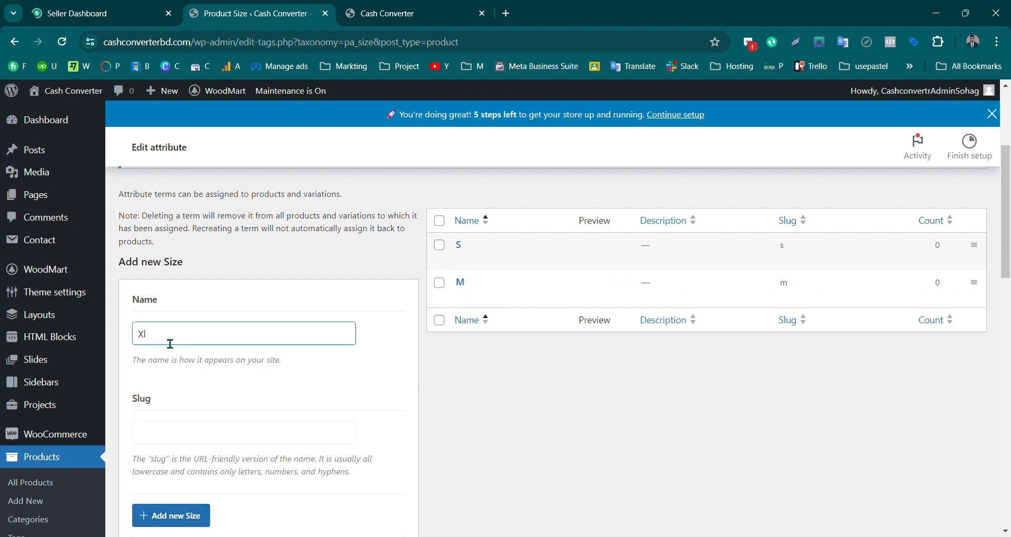
pyautogui.click(185, 524)
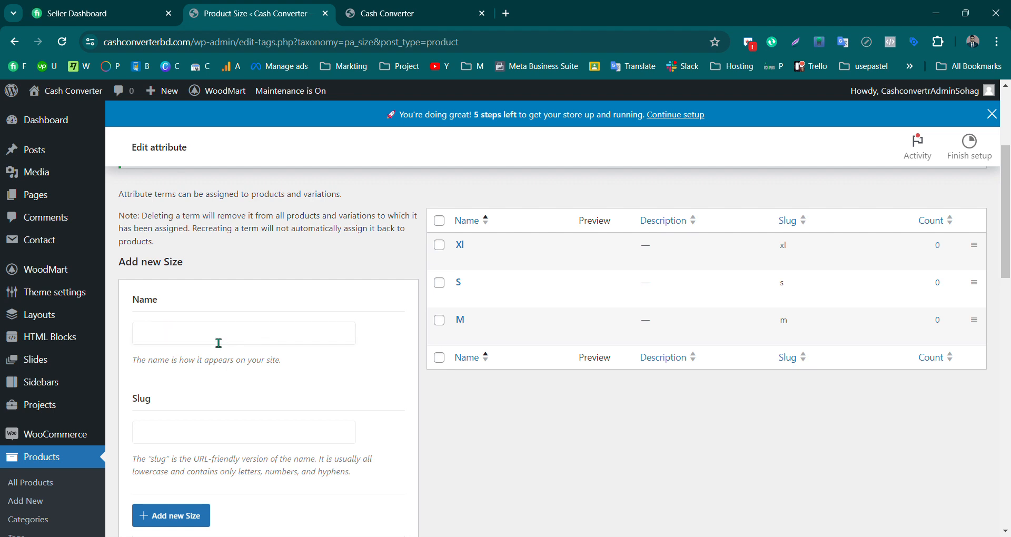
# Add a Size term named XXL and check the list of size terms
pyautogui.click(197, 343)
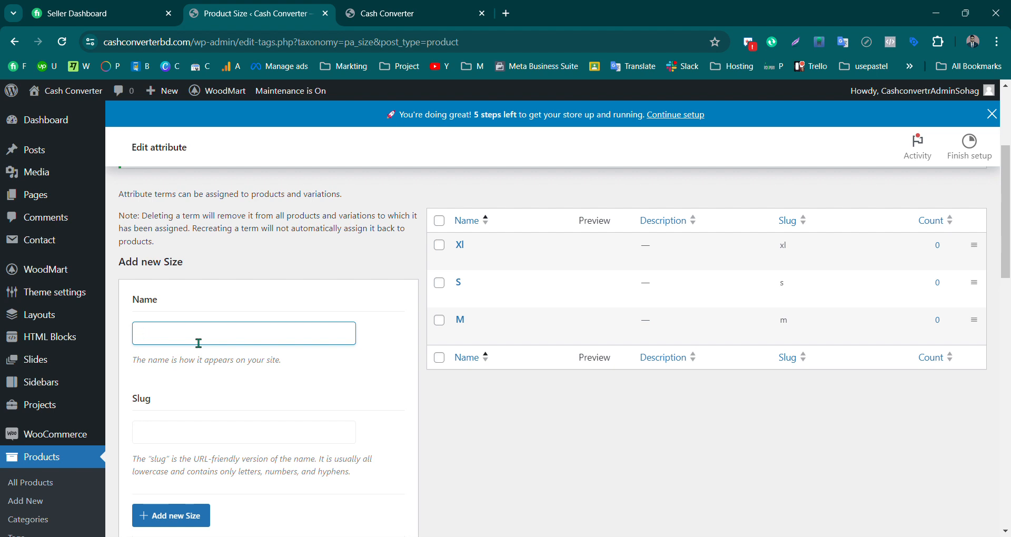
pyautogui.click(163, 432)
pyautogui.click(189, 515)
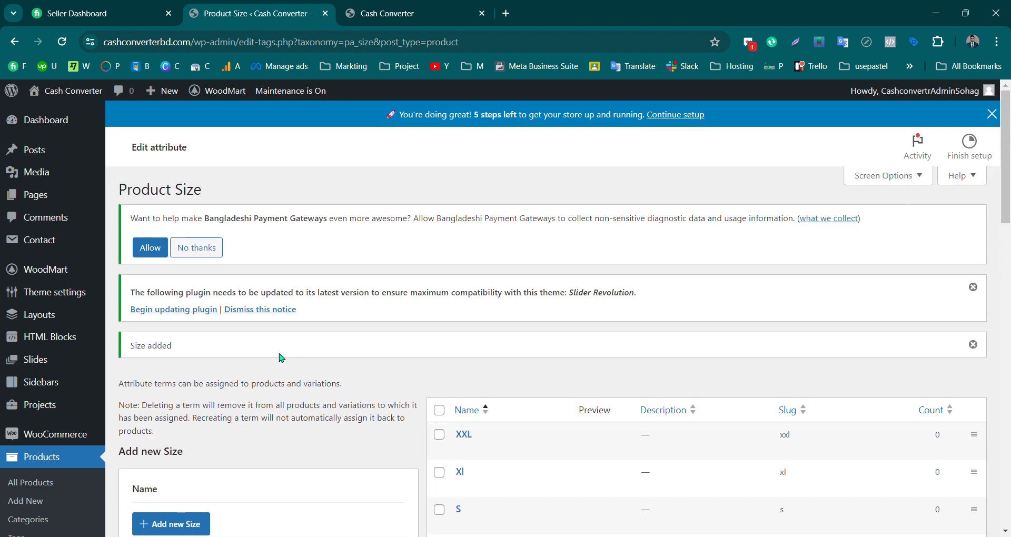
pyautogui.scroll(-2, 279, 369)
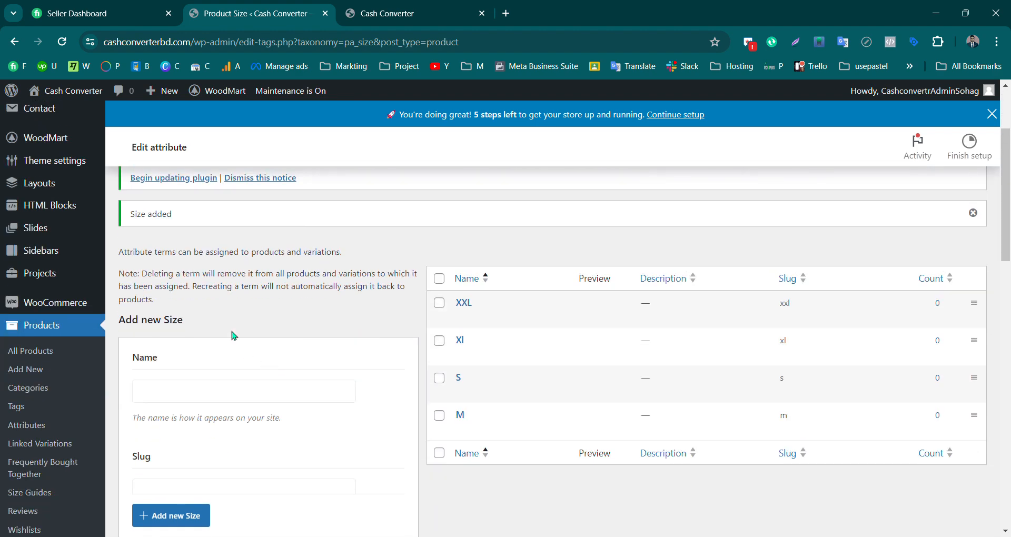
pyautogui.scroll(3, 235, 335)
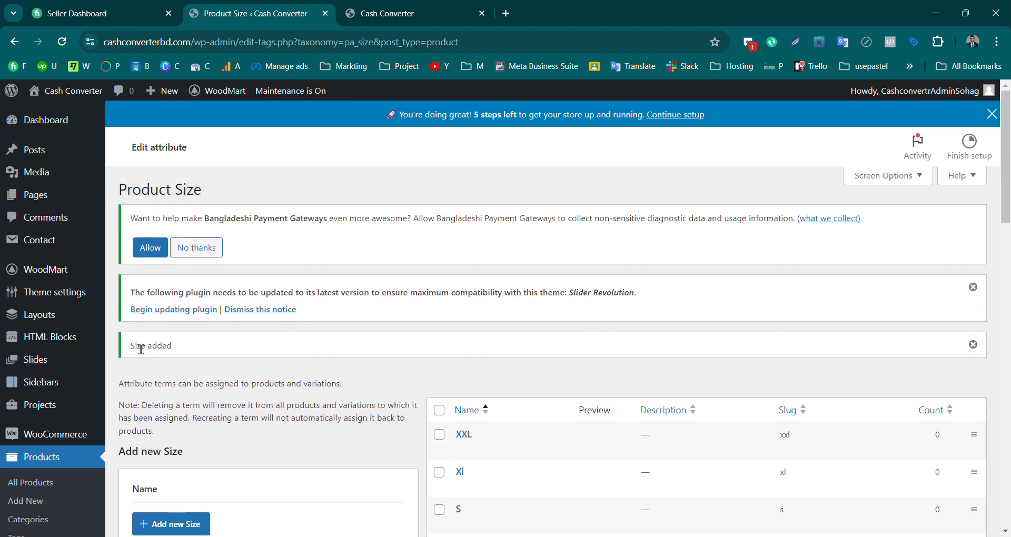
# Return to the store's product attributes and add a new attribute named Colors with the slug left empty
pyautogui.scroll(-3, 141, 349)
pyautogui.click(49, 390)
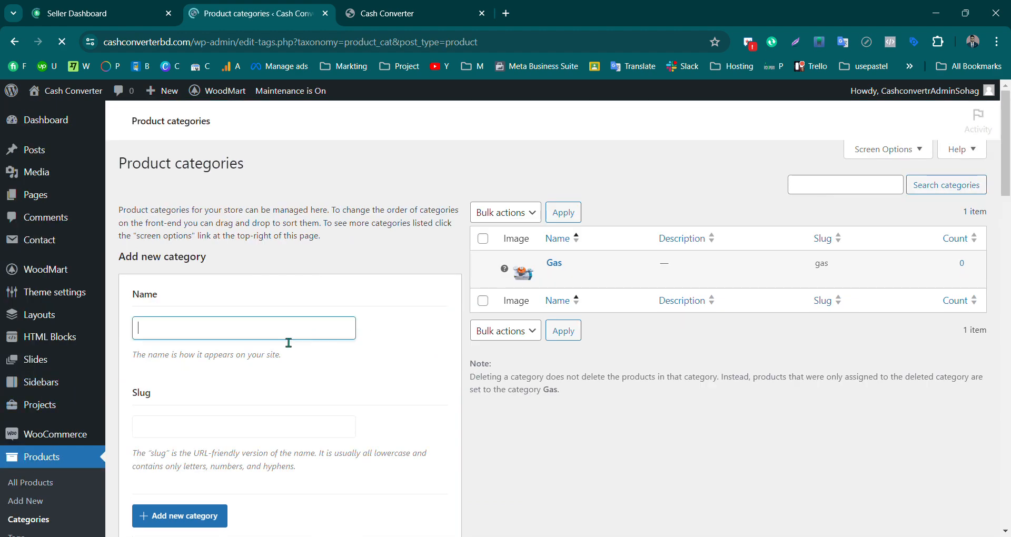
pyautogui.scroll(-2, 52, 436)
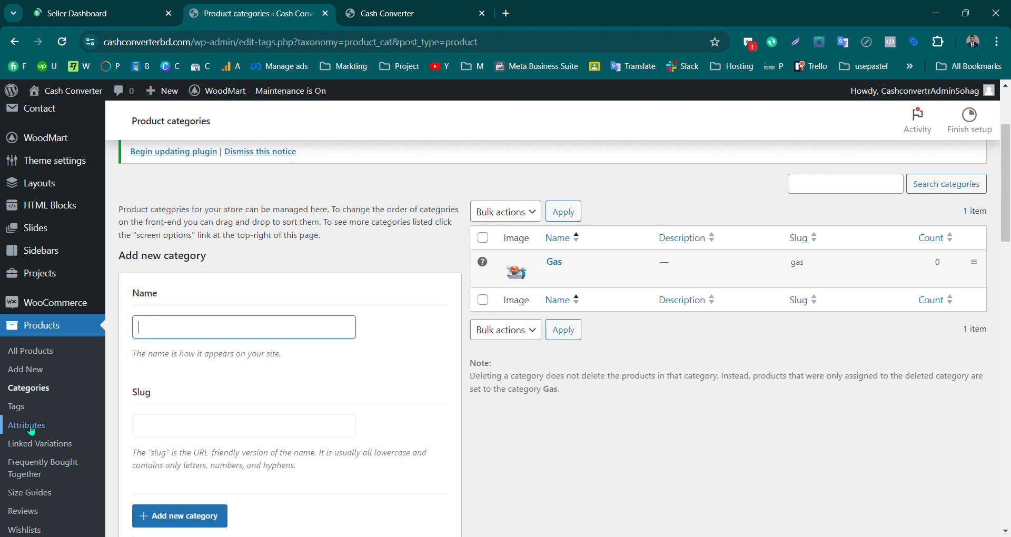
pyautogui.click(28, 426)
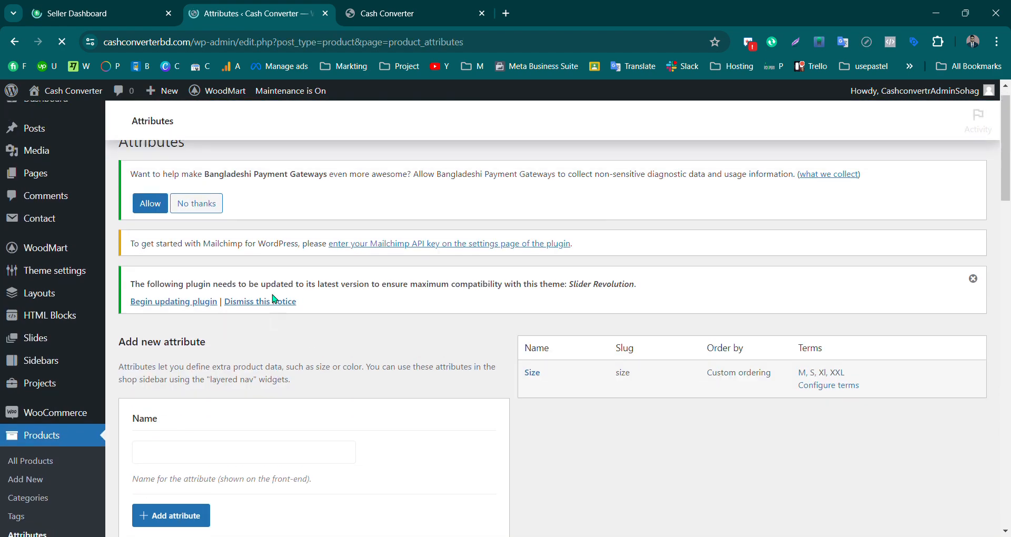
pyautogui.scroll(-4, 278, 399)
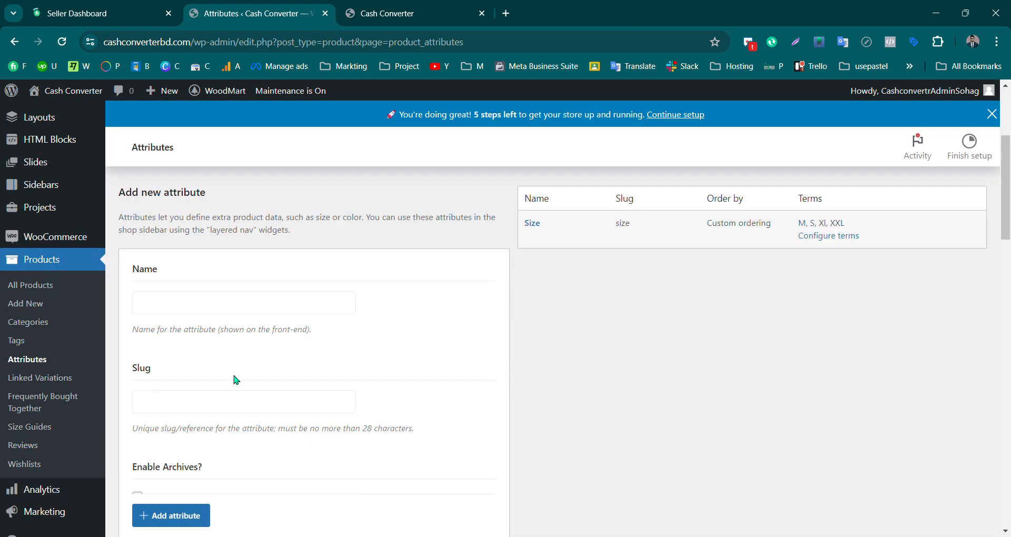
pyautogui.click(192, 307)
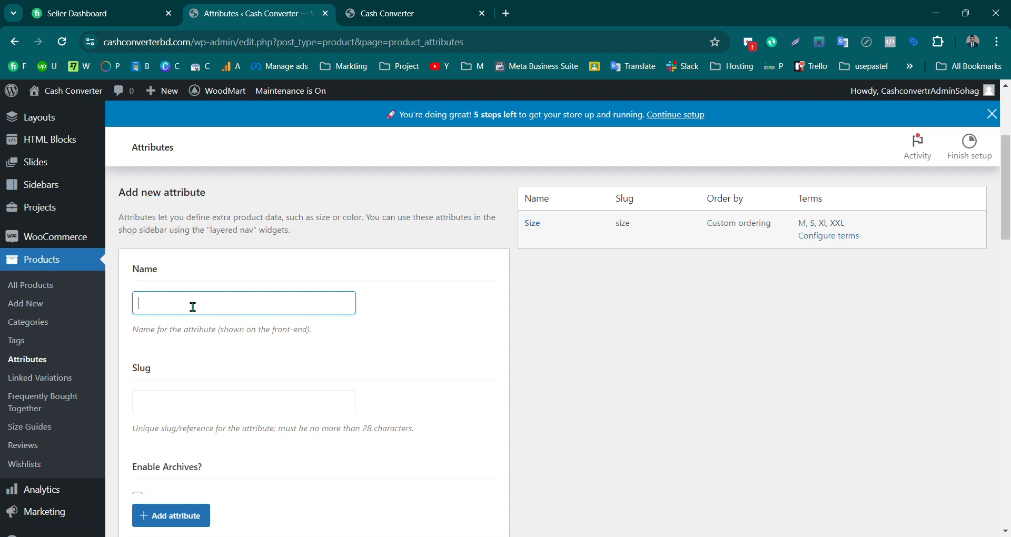
pyautogui.write('Colors')
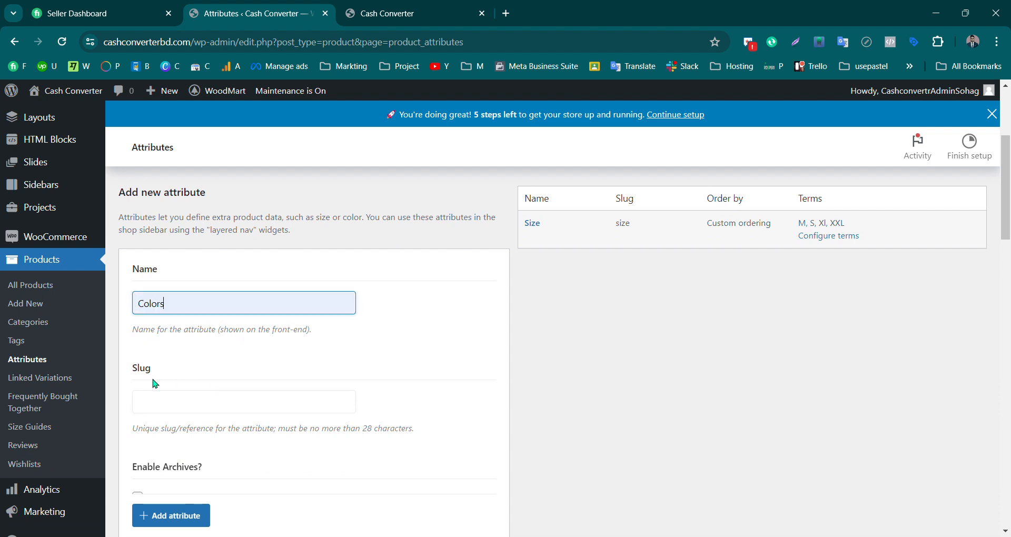
pyautogui.click(178, 520)
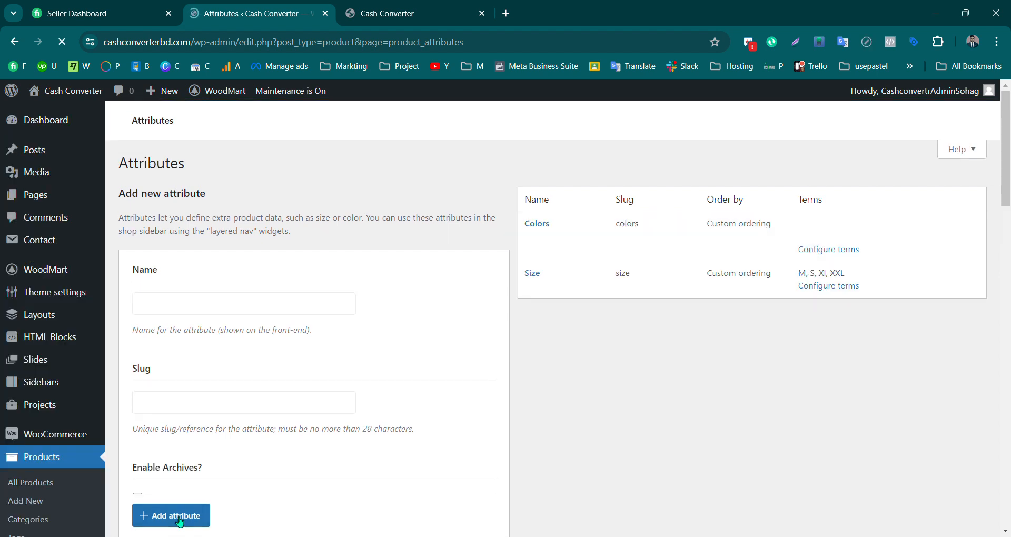
# Open the term configuration of the Colors attribute and name the new term Red
pyautogui.scroll(-3, 594, 304)
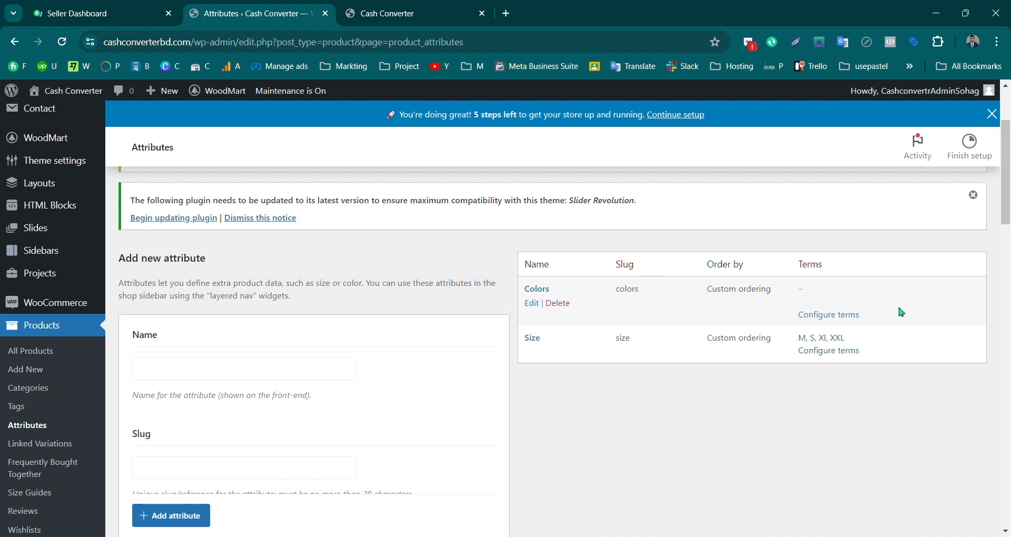
pyautogui.click(835, 315)
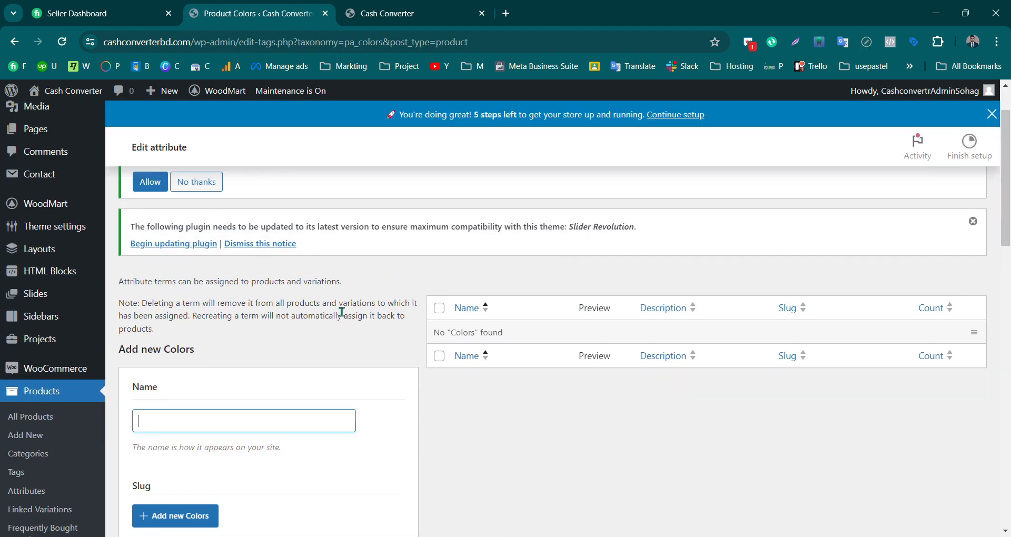
pyautogui.scroll(-1, 190, 347)
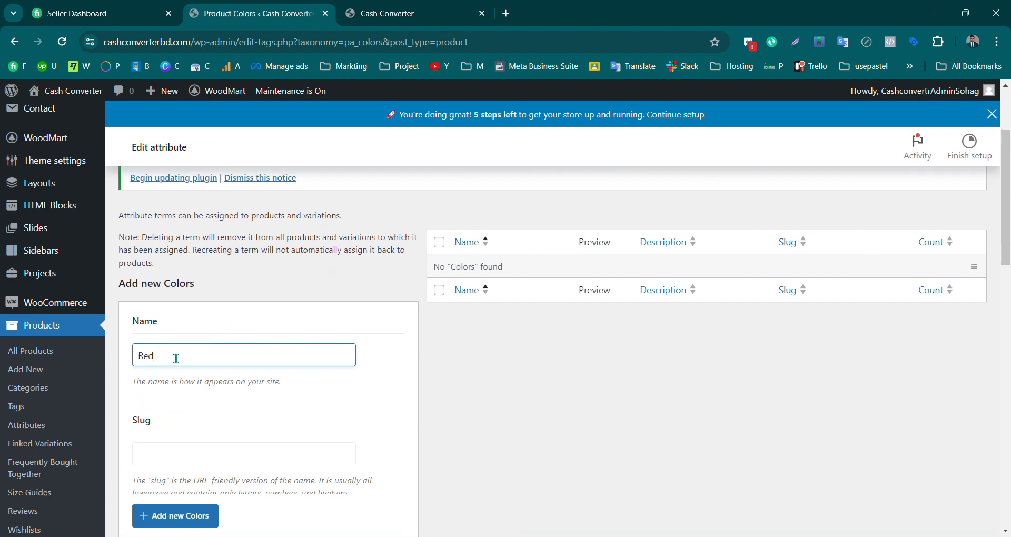
pyautogui.scroll(-5, 181, 376)
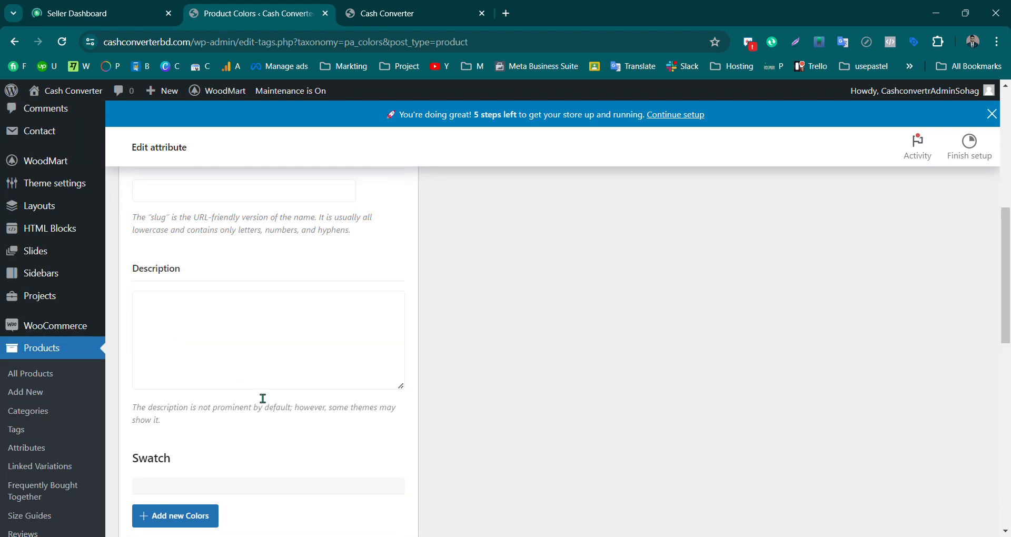
pyautogui.scroll(-6, 282, 345)
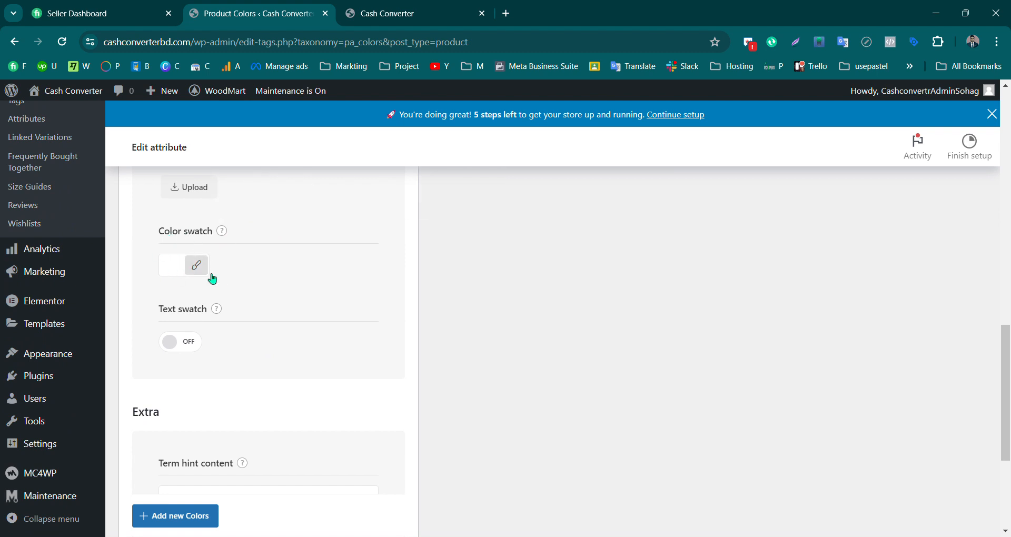
# Set the Red term's color swatch to the preset red, rgb(221,51,51), and add the term to the Colors attribute
pyautogui.click(187, 270)
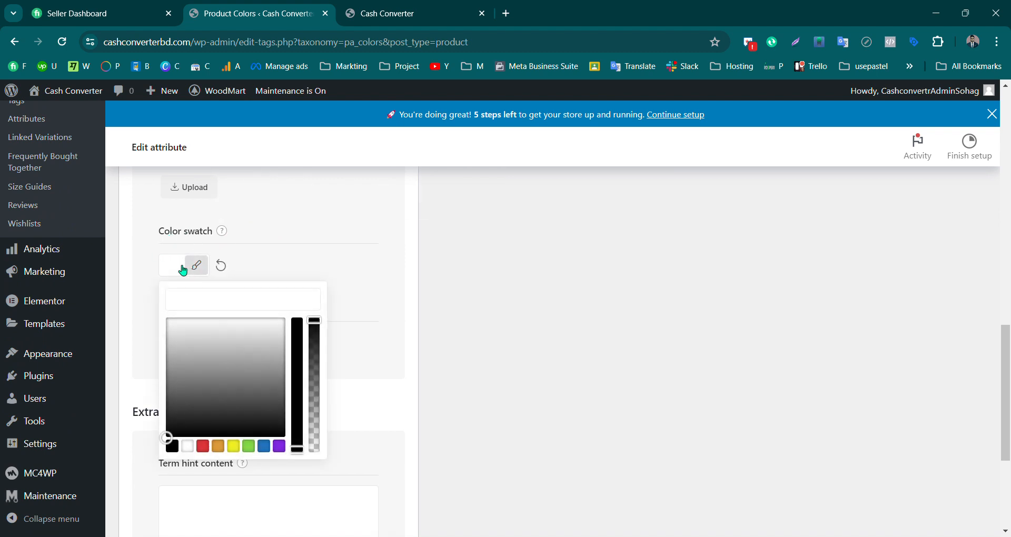
pyautogui.click(208, 449)
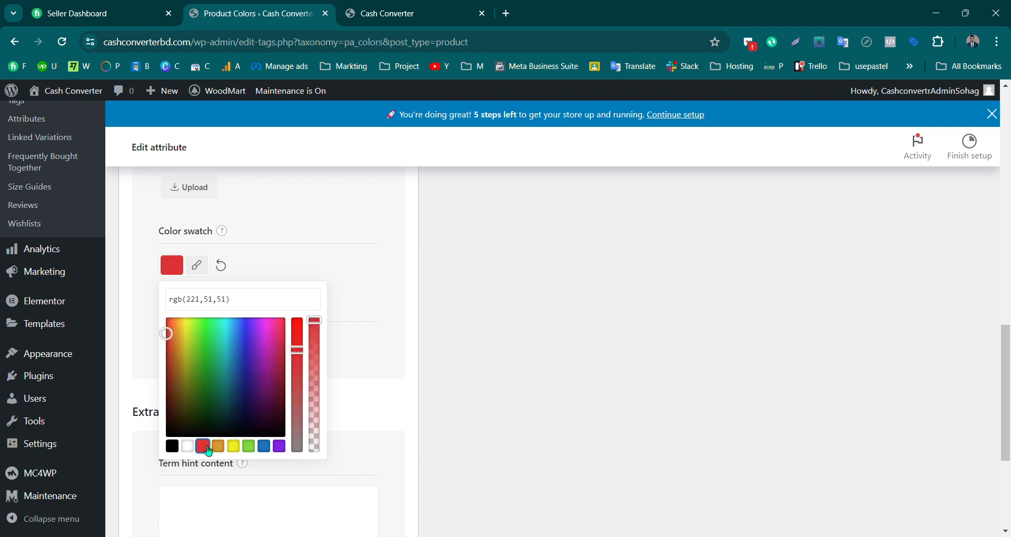
pyautogui.click(350, 327)
pyautogui.scroll(-1, 350, 359)
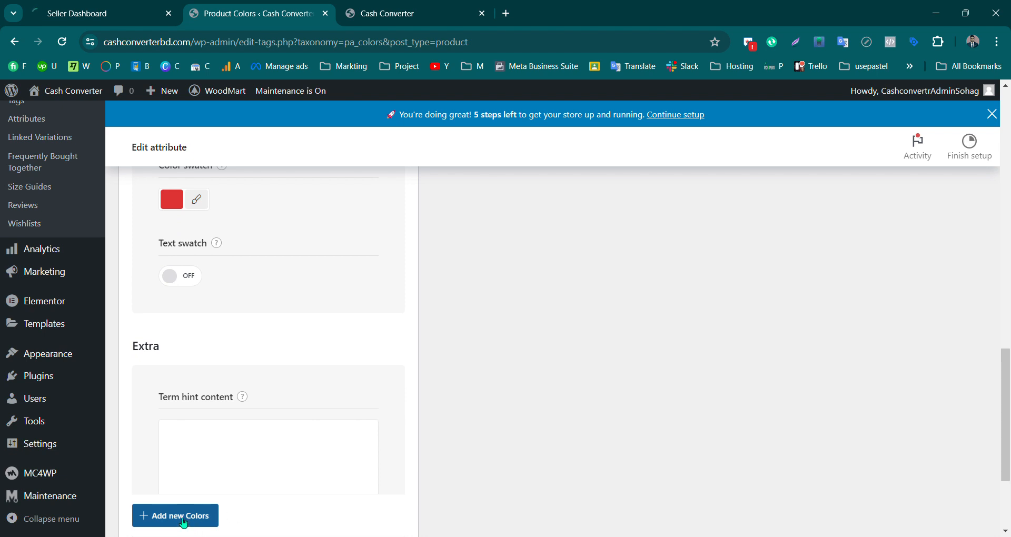
pyautogui.scroll(7, 611, 358)
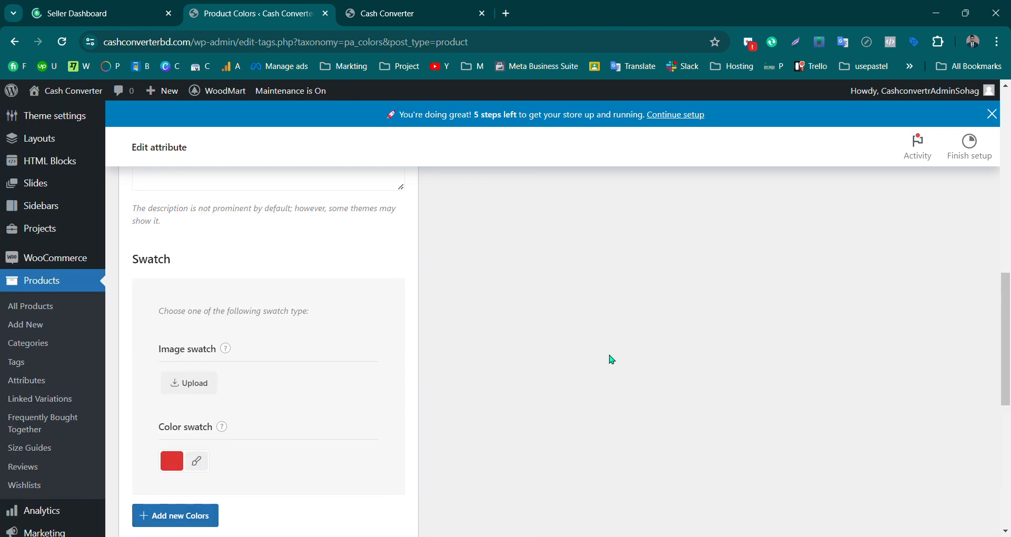
pyautogui.scroll(5, 617, 357)
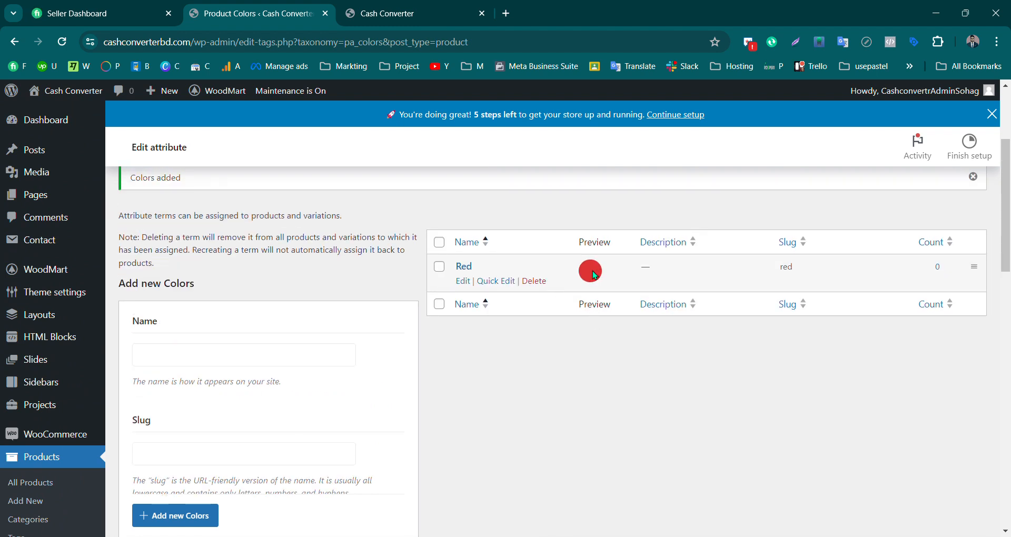
# Enter Green as the name of the next term of the Colors attribute
pyautogui.scroll(-5, 593, 271)
pyautogui.scroll(-4, 594, 275)
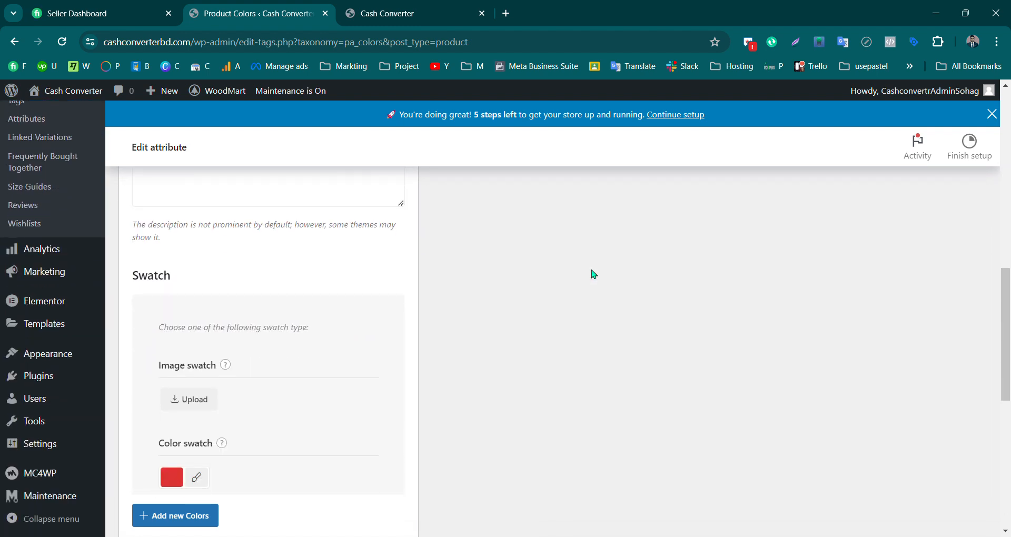
pyautogui.scroll(4, 477, 299)
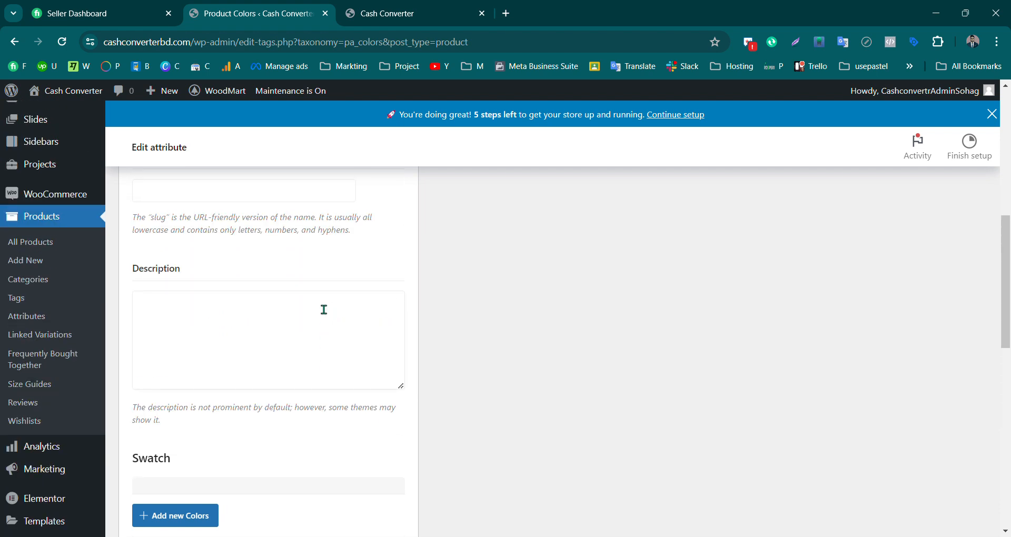
pyautogui.scroll(3, 323, 310)
pyautogui.click(175, 226)
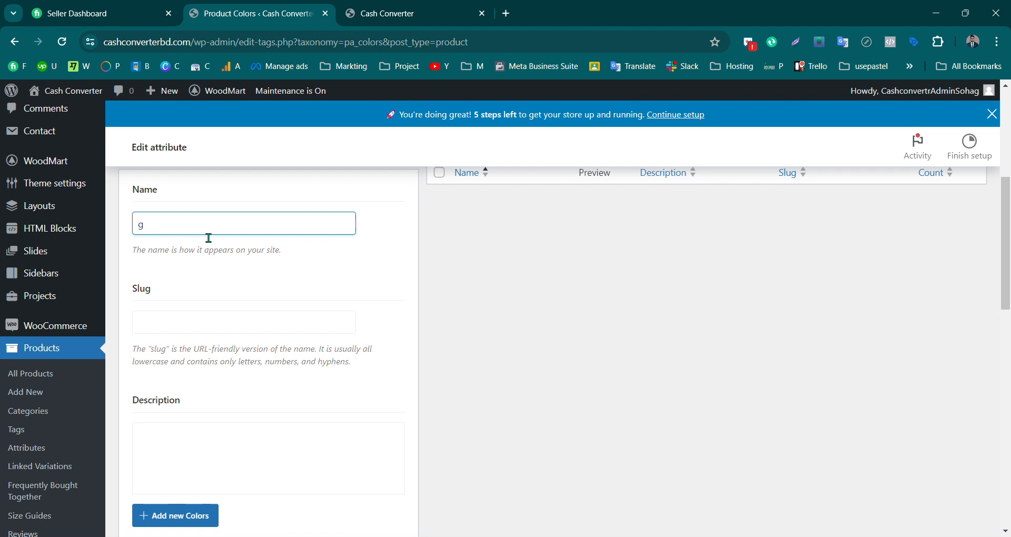
pyautogui.write('Green')
# Open the color picker for the Green term's color swatch and search Google in a new tab for "greeen color code"
pyautogui.scroll(-6, 211, 337)
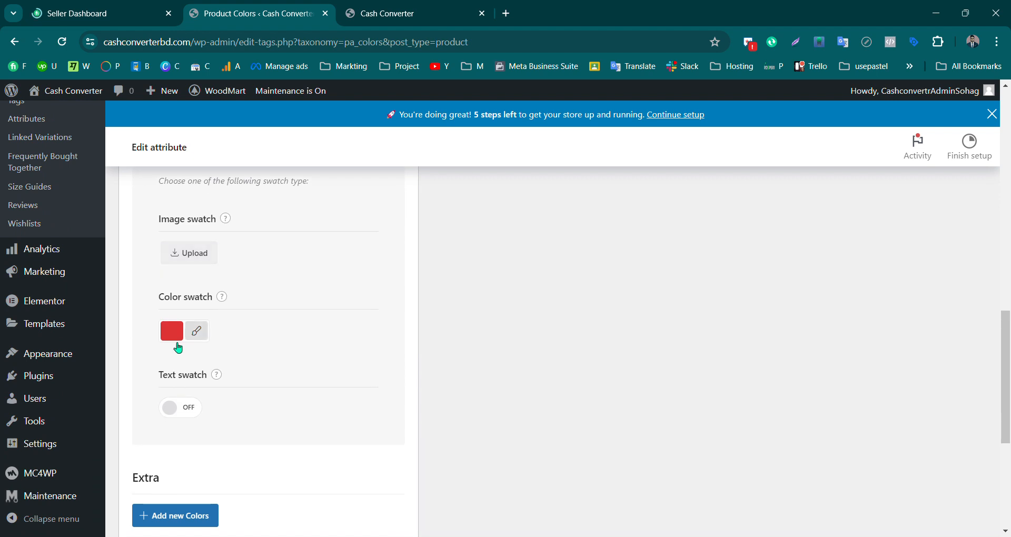
pyautogui.click(172, 331)
pyautogui.scroll(-1, 247, 454)
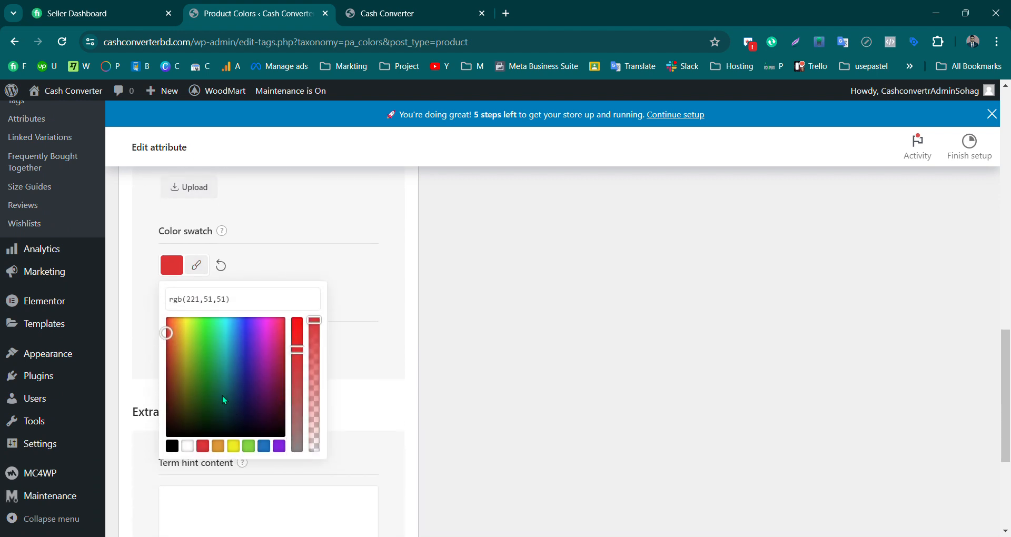
pyautogui.click(506, 13)
pyautogui.write('gree')
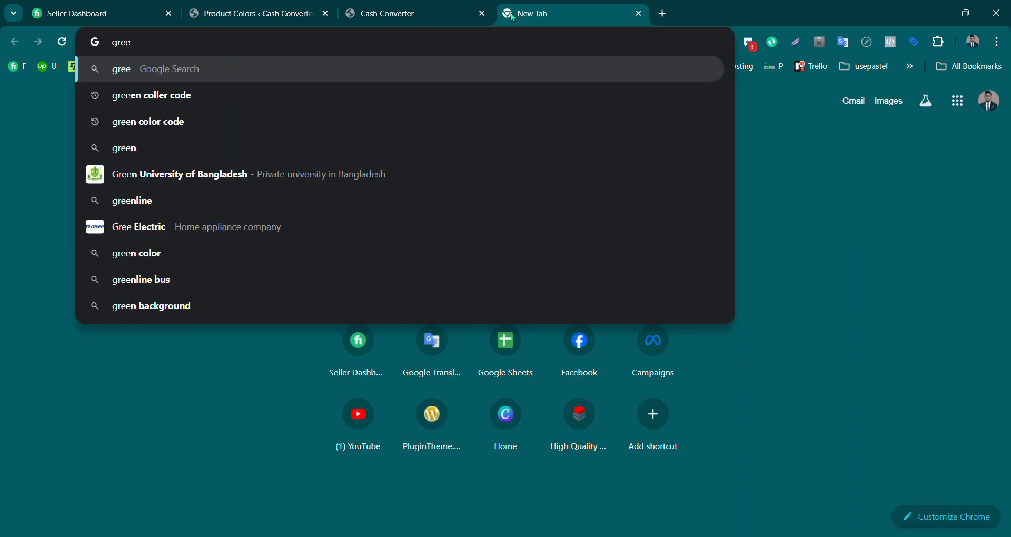
pyautogui.write('en color co')
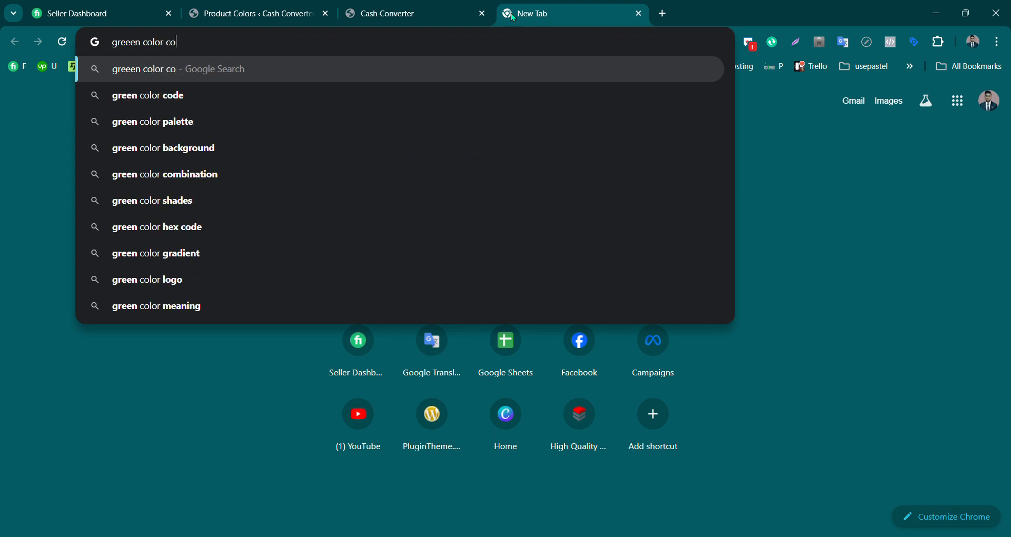
pyautogui.write('de')
pyautogui.press('Return')
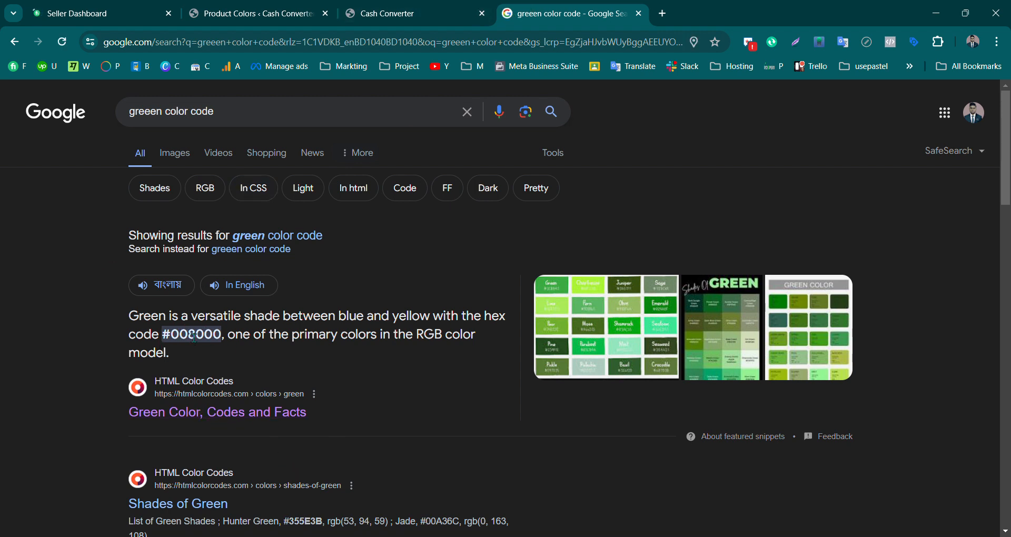
pyautogui.click(256, 256)
pyautogui.scroll(-2, 250, 346)
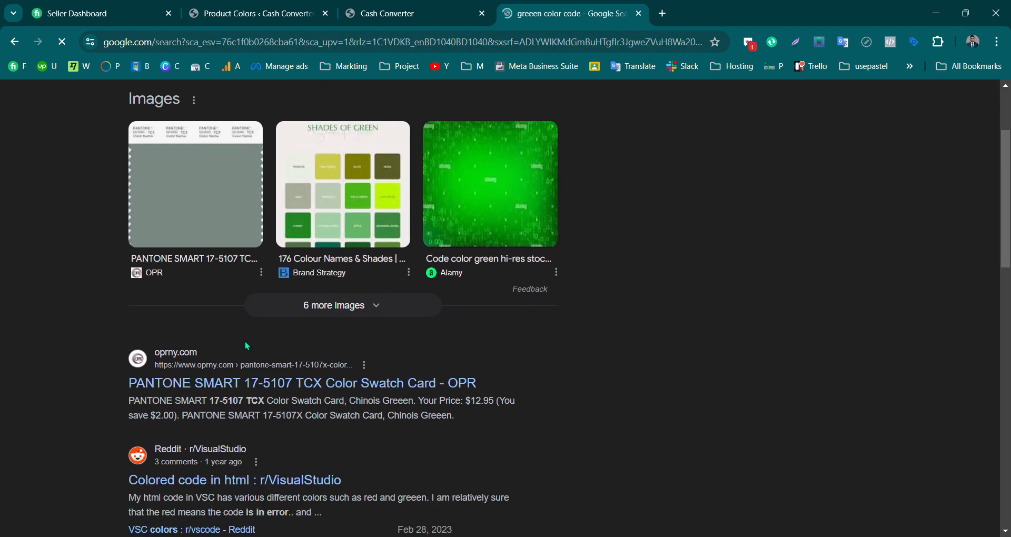
pyautogui.click(16, 44)
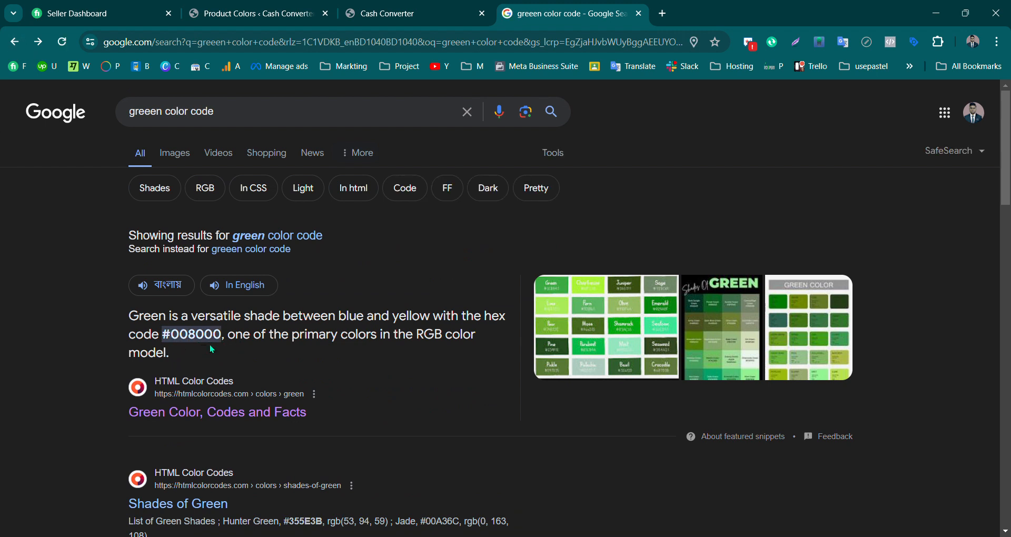
# Switch to the corrected search for "green color code" and copy the hex code #008000
pyautogui.click(295, 236)
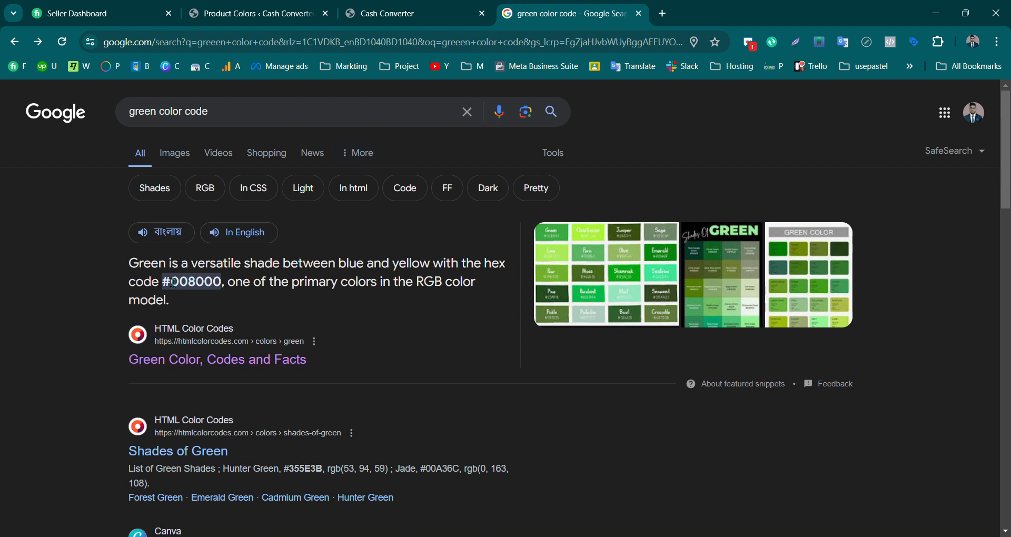
pyautogui.moveTo(221, 284); pyautogui.dragTo(163, 284)
pyautogui.hotkey('ctrl', 'c')
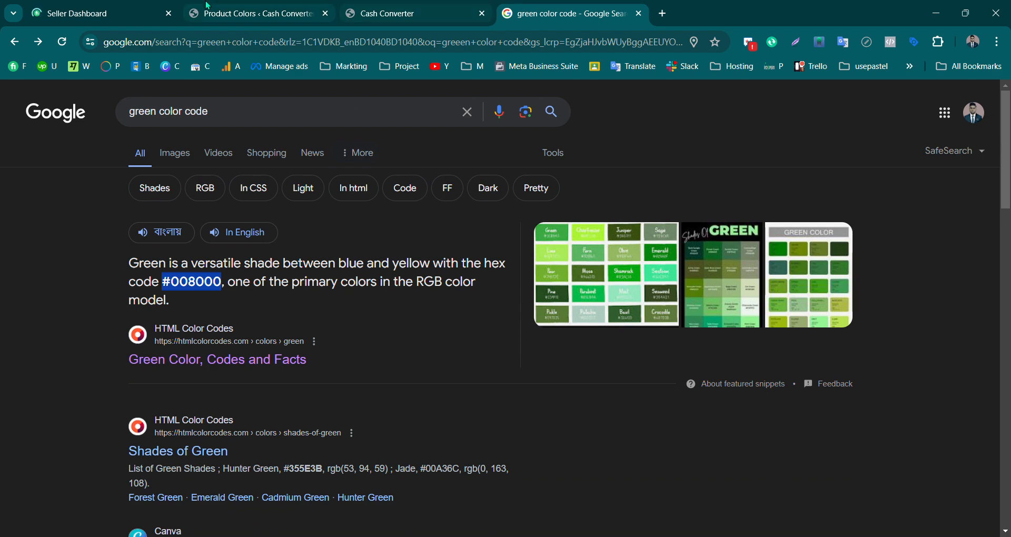
# Return to the Product Colors page and replace the Green term's swatch color with the copied code #008000
pyautogui.click(251, 13)
pyautogui.click(214, 302)
pyautogui.hotkey('ctrl', 'a')
pyautogui.hotkey('ctrl', 'v')
pyautogui.moveTo(275, 308); pyautogui.dragTo(74, 307)
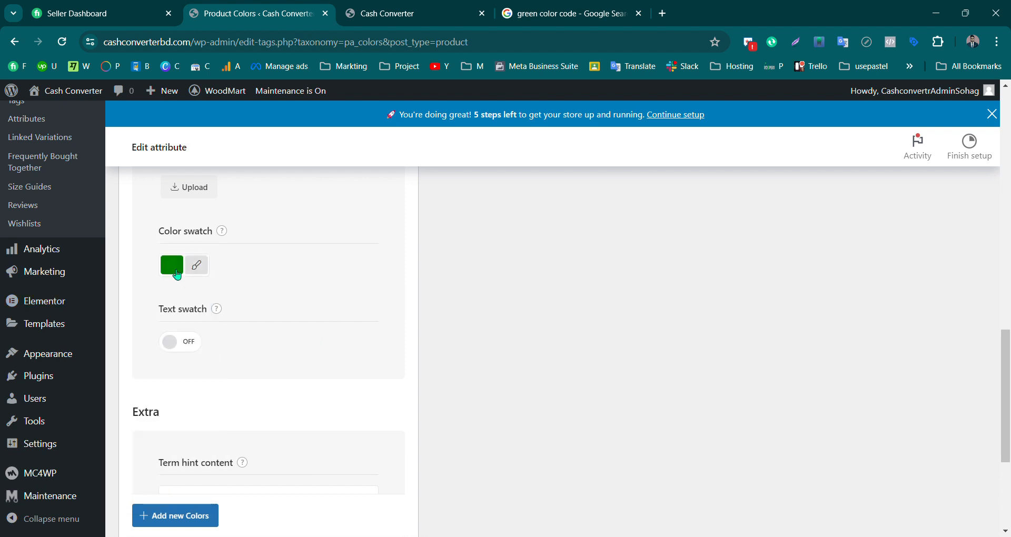
# Re-enter #008000 as the Green term's swatch color and add the term to the Colors attribute
pyautogui.click(196, 265)
pyautogui.click(227, 305)
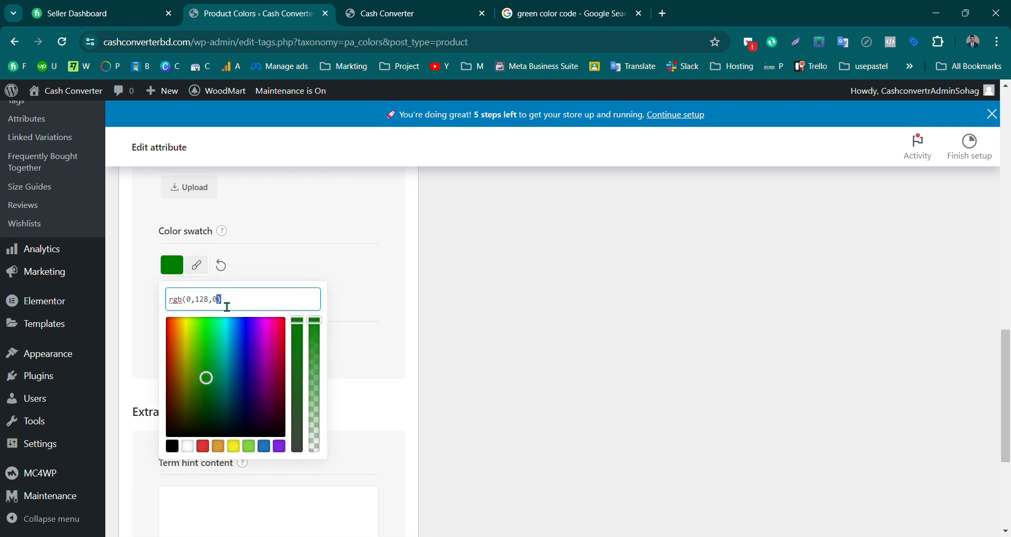
pyautogui.doubleClick(176, 300)
pyautogui.hotkey('ctrl', 'a')
pyautogui.press('BackSpace')
pyautogui.hotkey('ctrl', 'v')
pyautogui.click(383, 334)
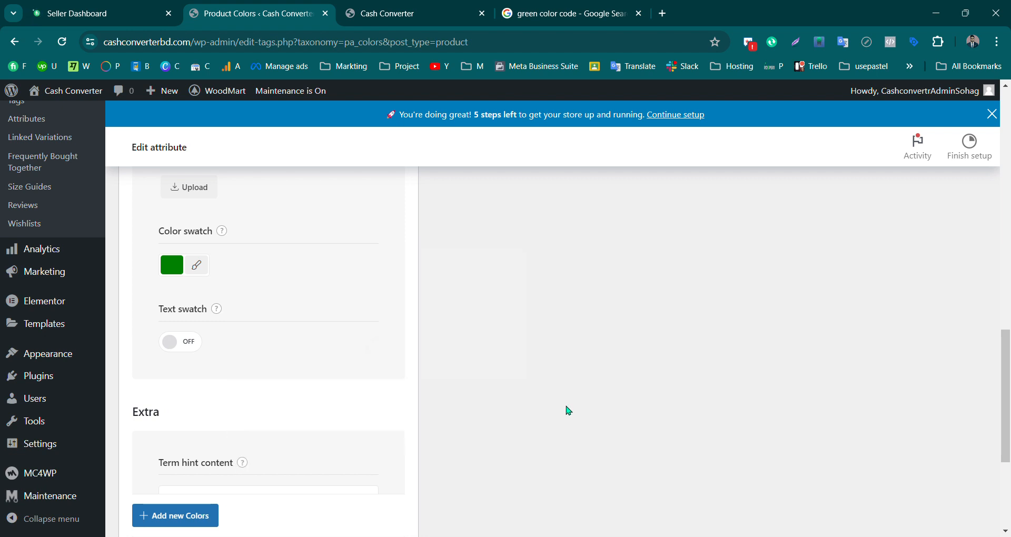
pyautogui.click(178, 518)
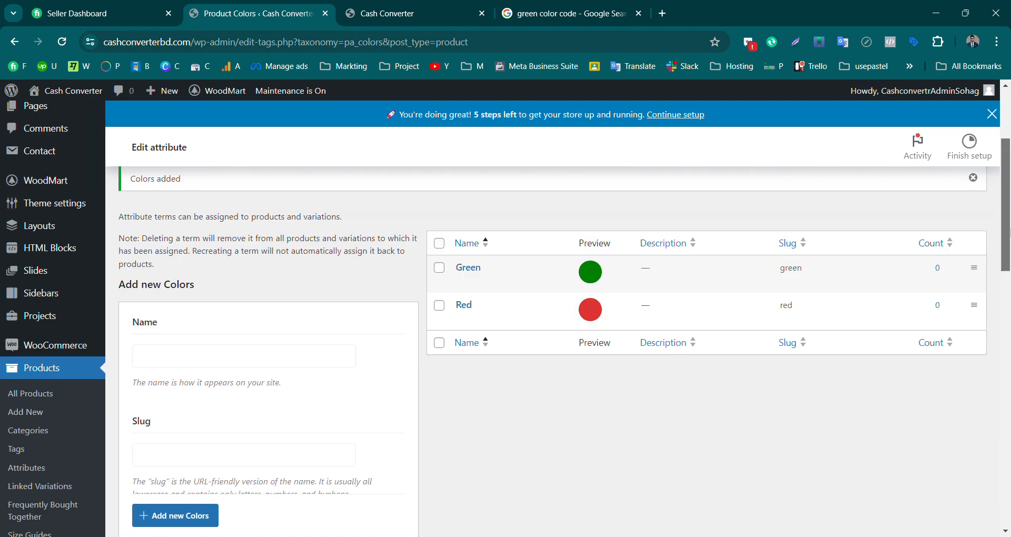
# Search Google in a new tab for "yellow color code"
pyautogui.click(663, 14)
pyautogui.write('you')
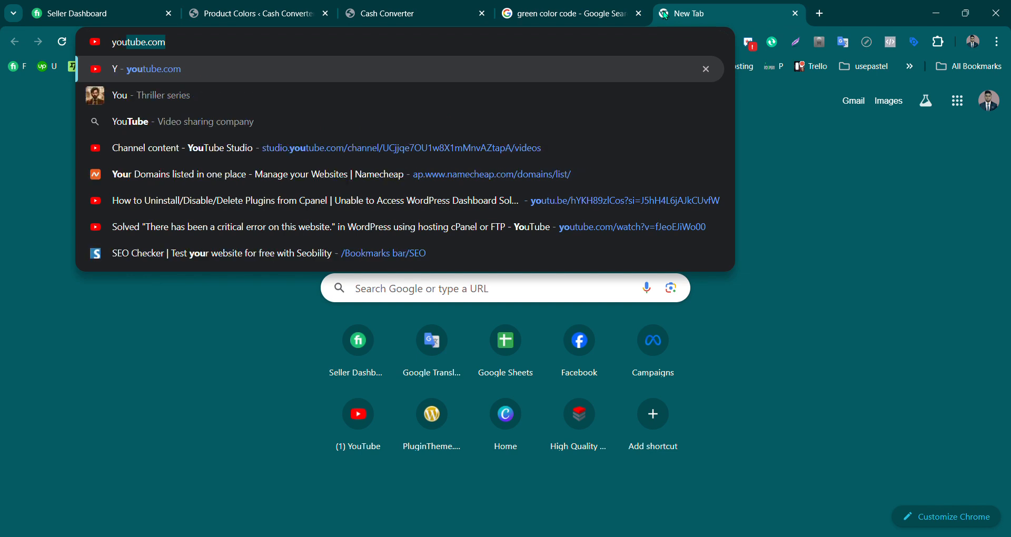
pyautogui.press('BackSpace')
pyautogui.write('llo')
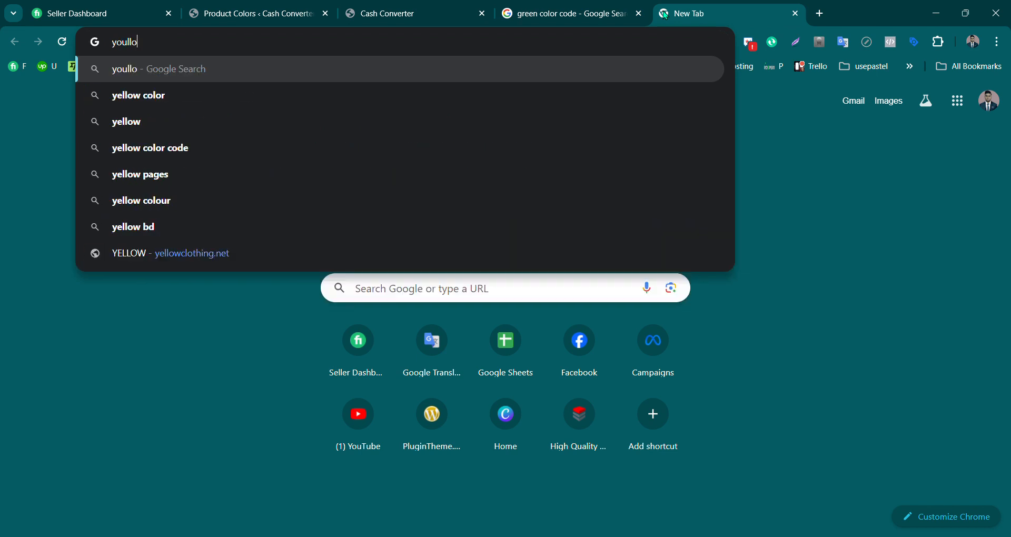
pyautogui.click(132, 97)
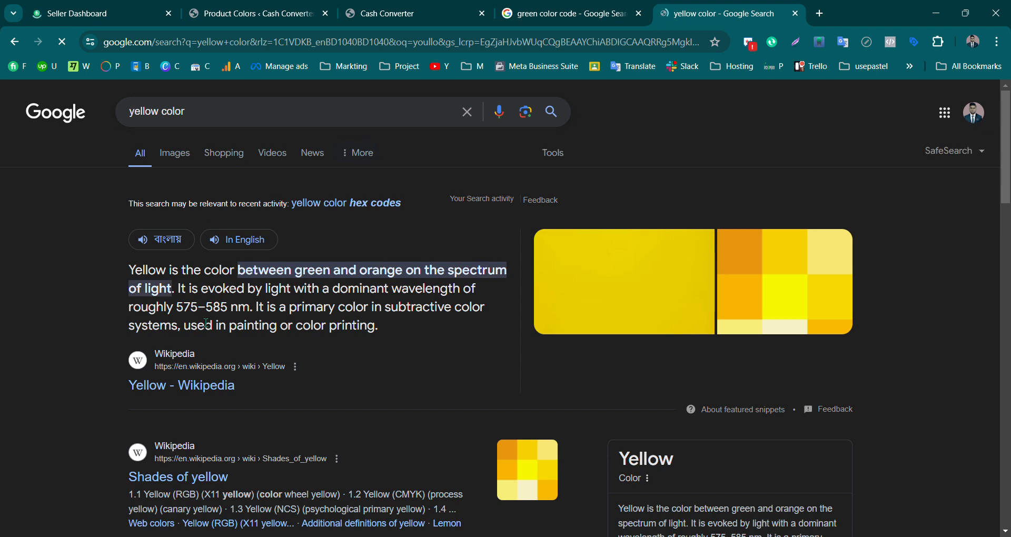
pyautogui.click(233, 114)
pyautogui.write('code')
pyautogui.press('Return')
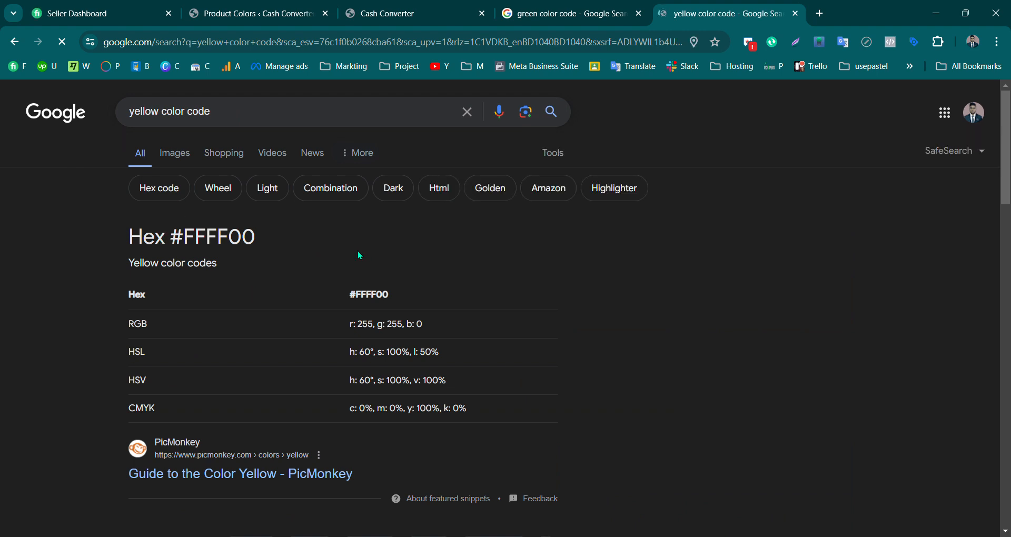
# Copy the hex code #FFFF00 and the word "yellow" from the search page
pyautogui.doubleClick(232, 242)
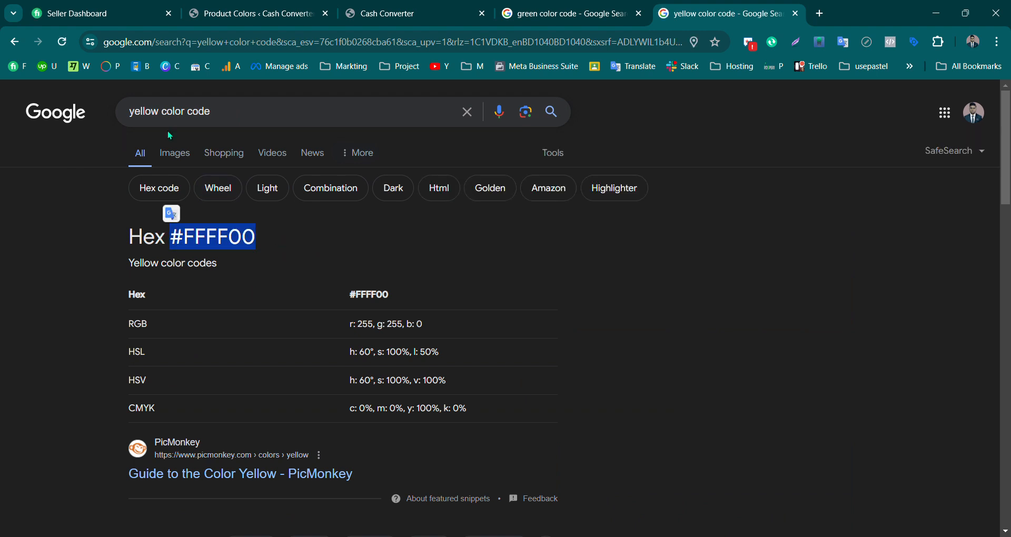
pyautogui.doubleClick(147, 112)
pyautogui.hotkey('ctrl', 'c')
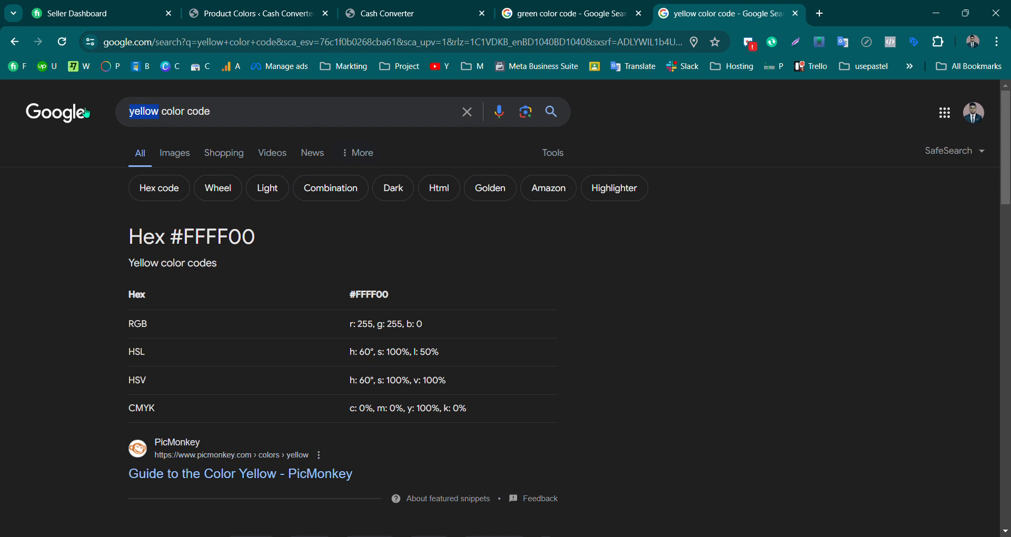
# Return to the Product Colors page and name the next Colors term Yellow, with a capital Y
pyautogui.click(263, 13)
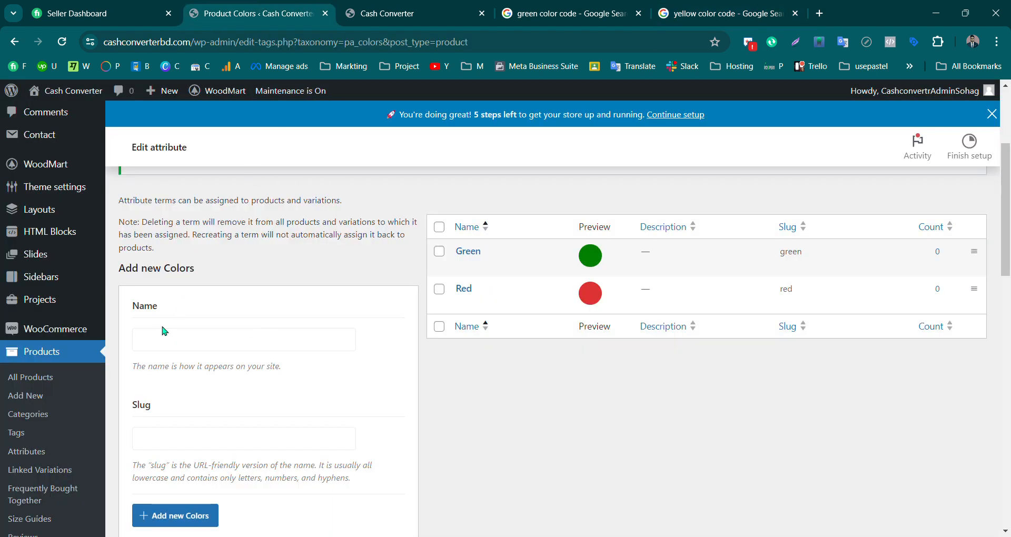
pyautogui.click(177, 343)
pyautogui.hotkey('ctrl', 'v')
pyautogui.scroll(-3, 320, 361)
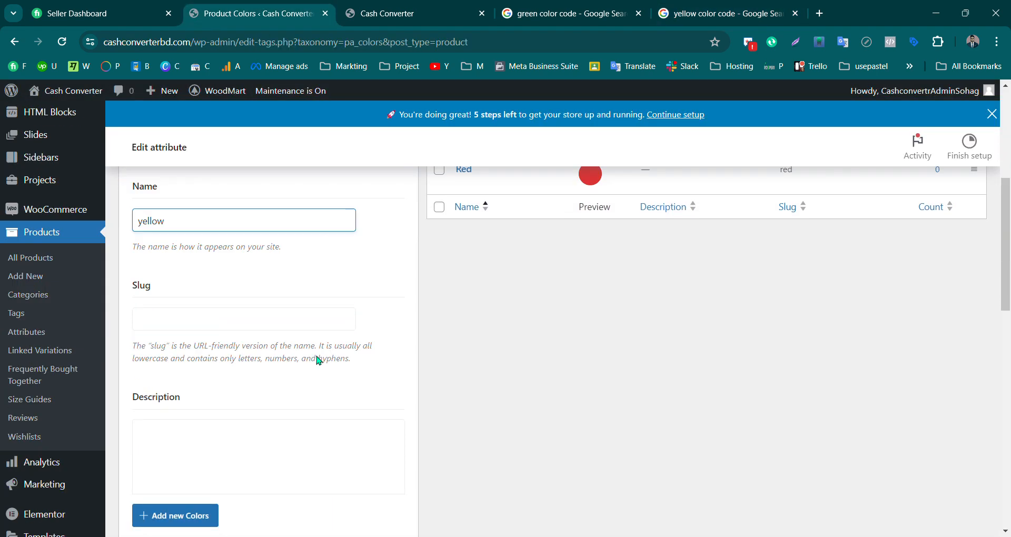
pyautogui.scroll(1, 151, 226)
pyautogui.press('BackSpace')
pyautogui.write('Y')
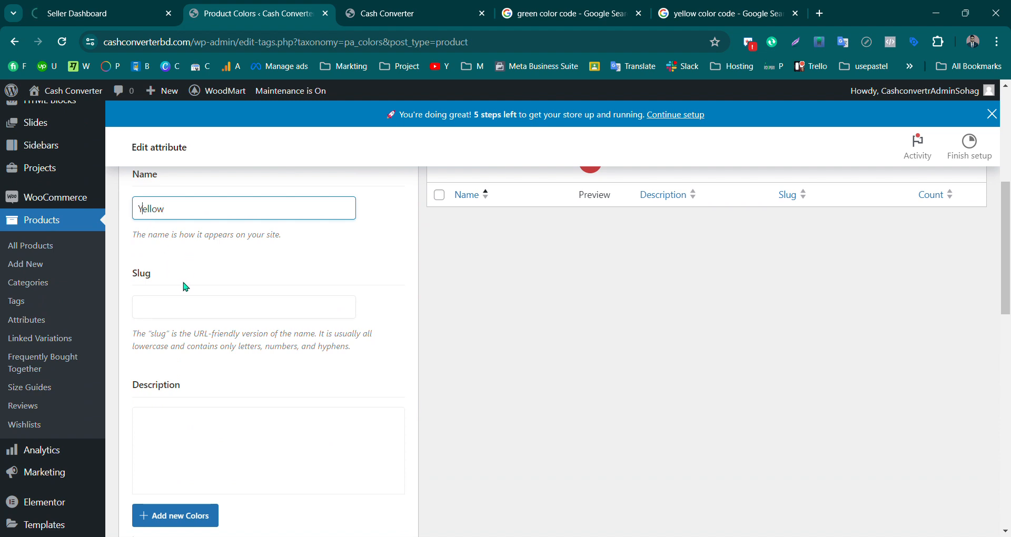
# Set the Yellow term's color swatch to rgb(255,255,0) and add the term to the Colors attribute
pyautogui.scroll(-5, 418, 345)
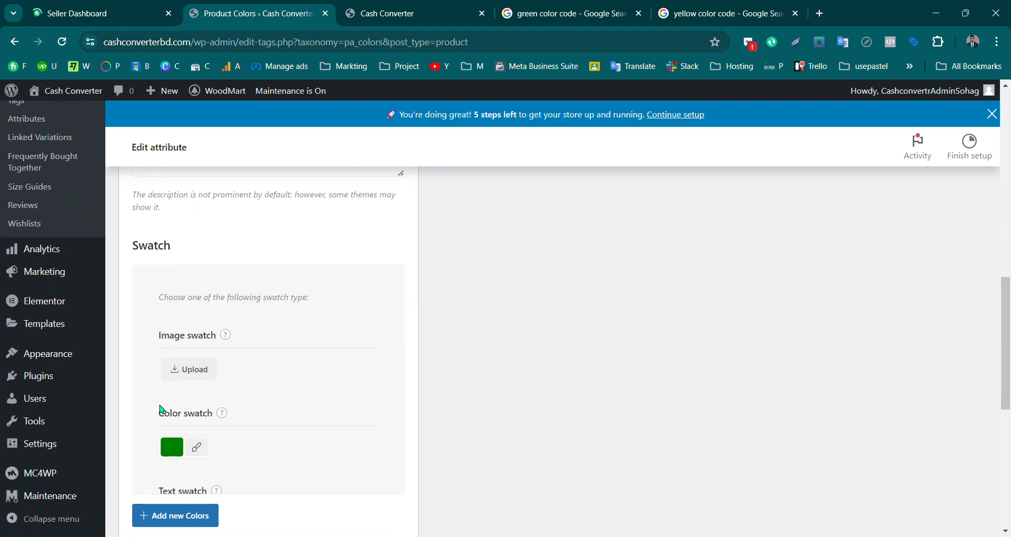
pyautogui.click(174, 451)
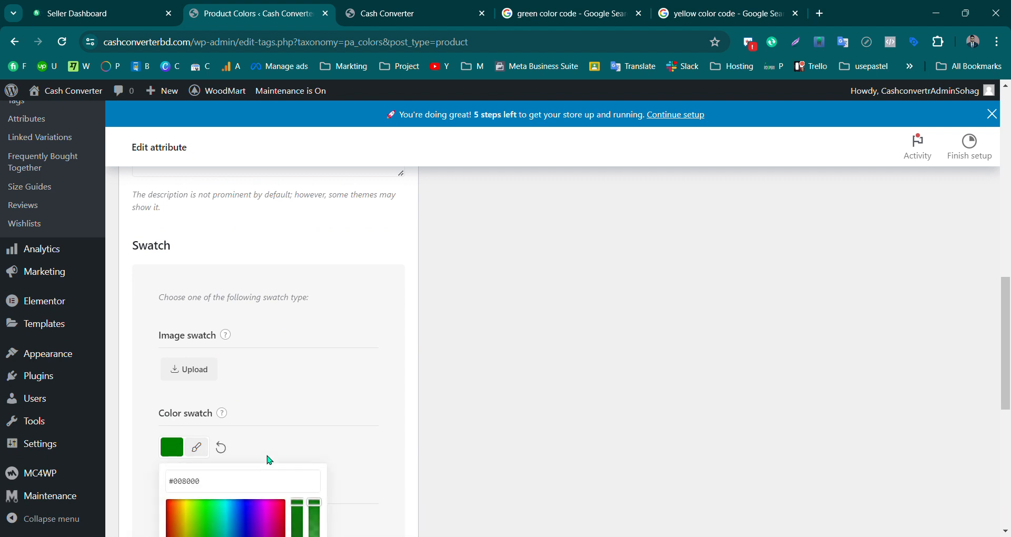
pyautogui.scroll(-1, 252, 453)
pyautogui.click(195, 424)
pyautogui.doubleClick(196, 424)
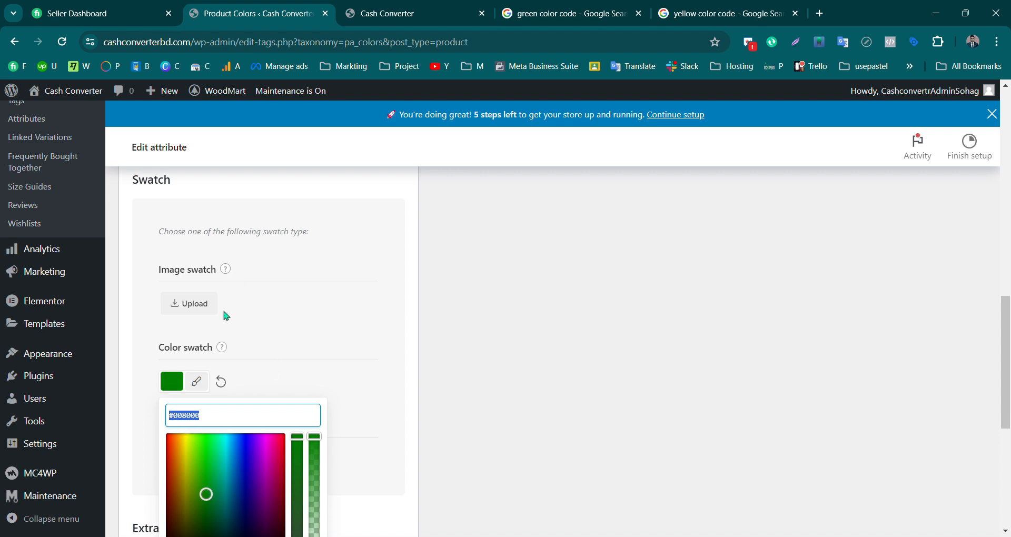
pyautogui.write('rgb(255,255,0)')
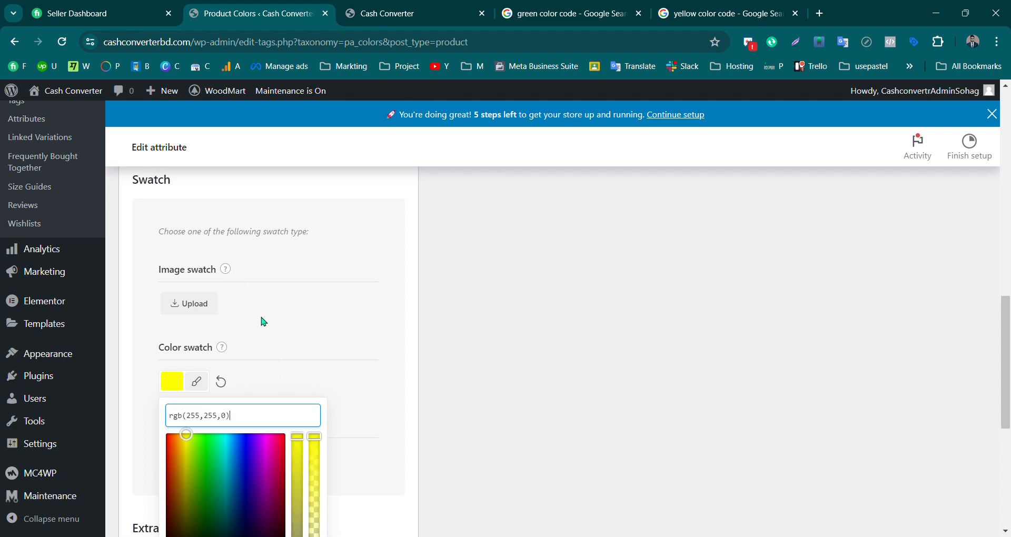
pyautogui.click(477, 410)
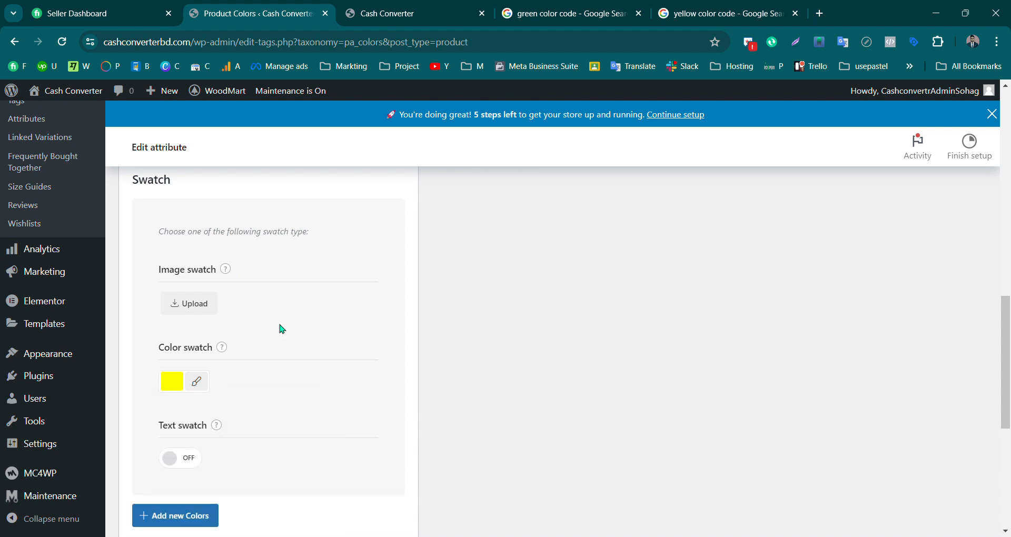
pyautogui.scroll(-5, 283, 330)
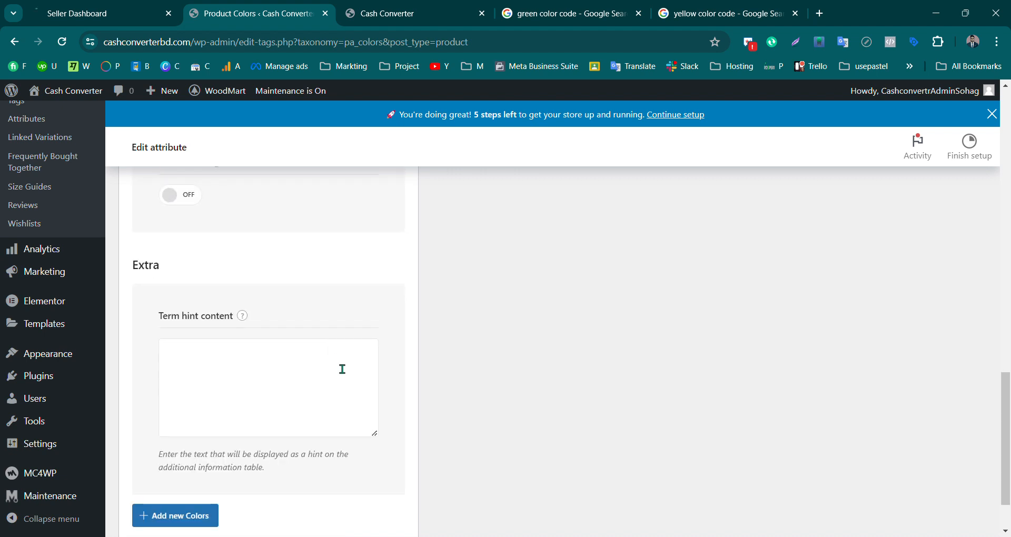
pyautogui.scroll(3, 282, 370)
pyautogui.scroll(-4, 276, 363)
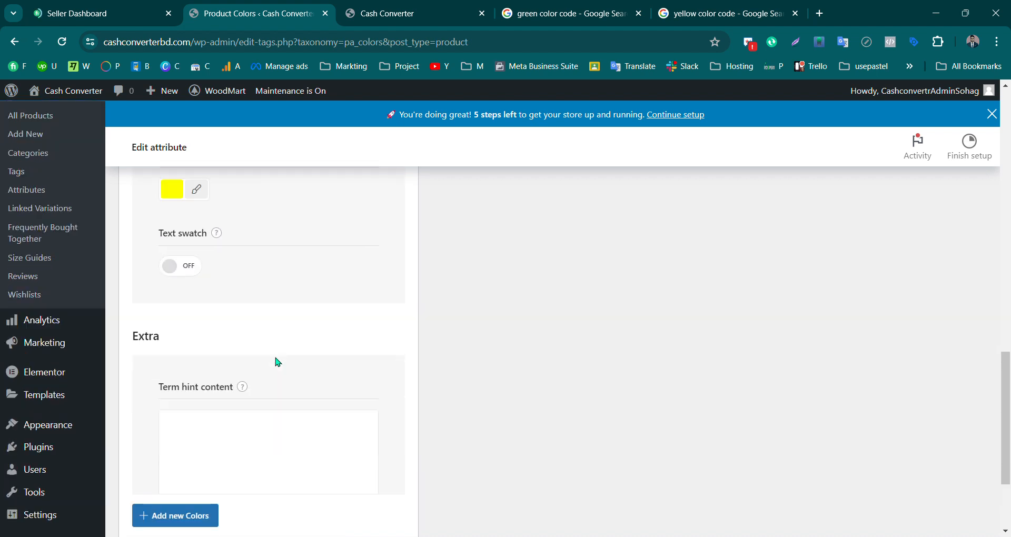
pyautogui.click(196, 476)
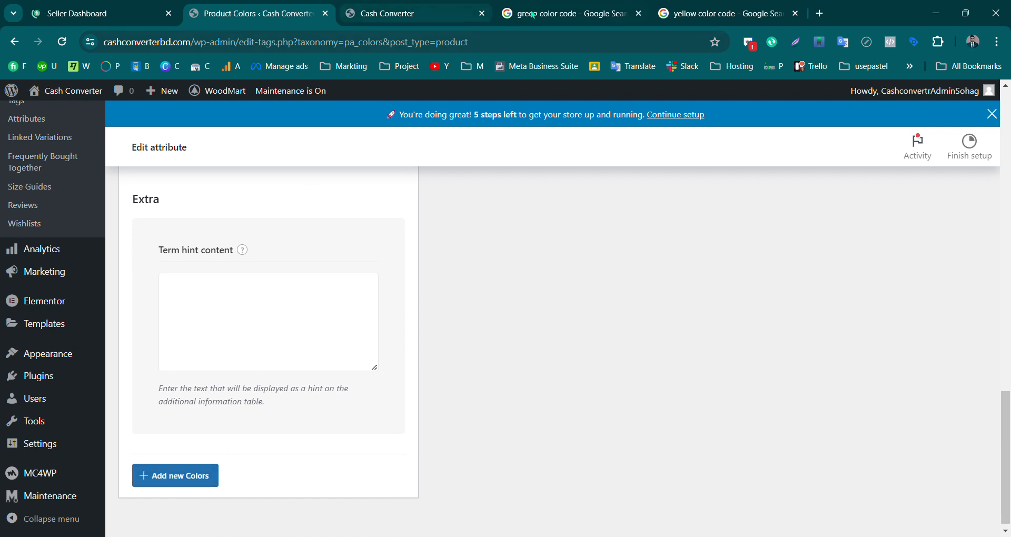
# Review the hex codes on the green and yellow color code search pages and return to the Product Colors page
pyautogui.click(563, 14)
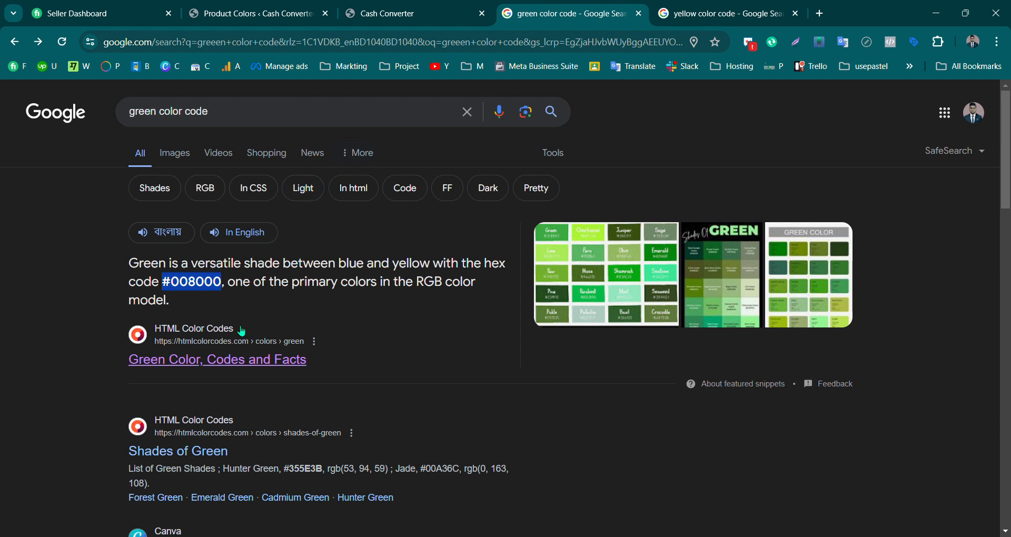
pyautogui.click(188, 279)
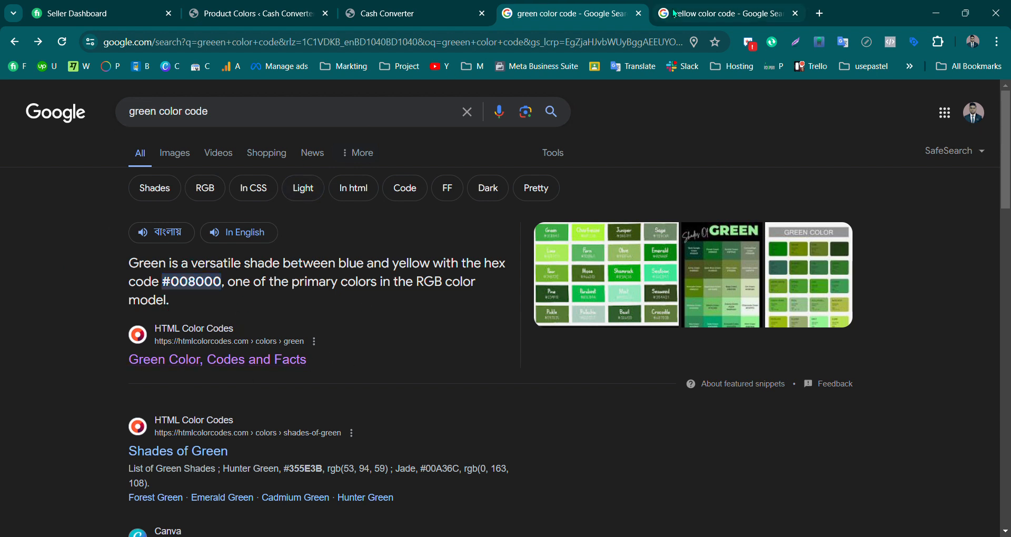
pyautogui.click(709, 16)
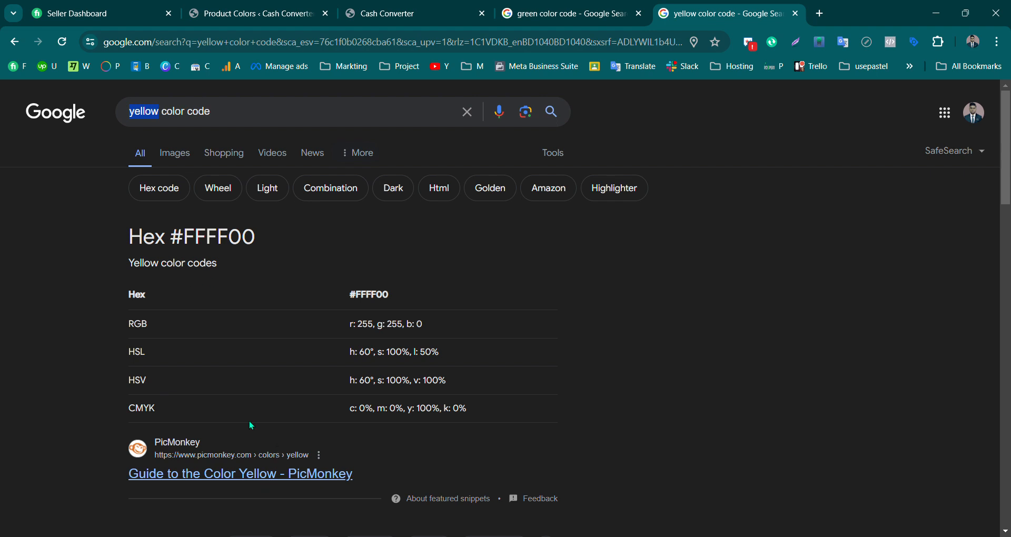
pyautogui.moveTo(110, 233); pyautogui.dragTo(296, 231)
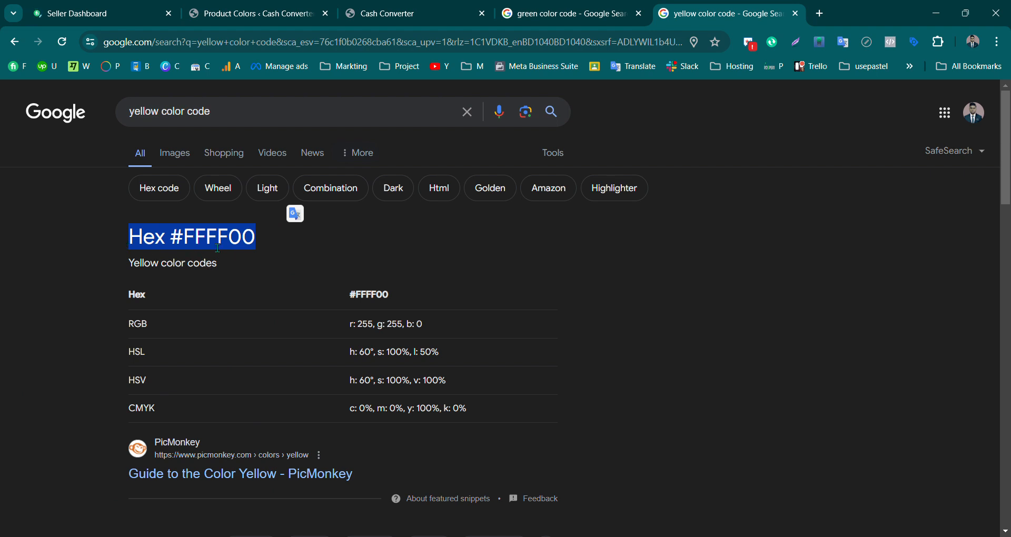
pyautogui.click(247, 7)
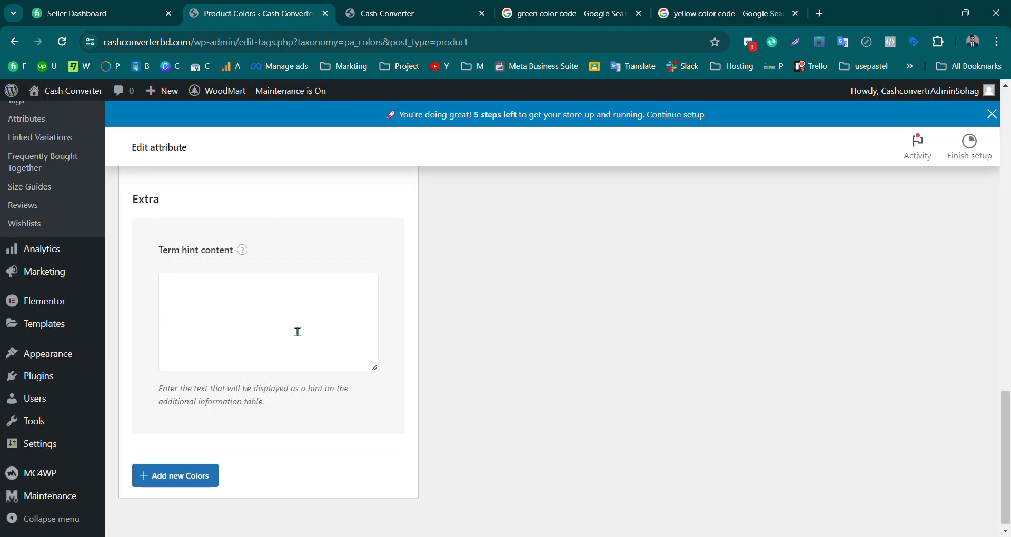
# Check the color previews of the Yellow, Green and Red terms in the Colors list
pyautogui.scroll(12, 440, 294)
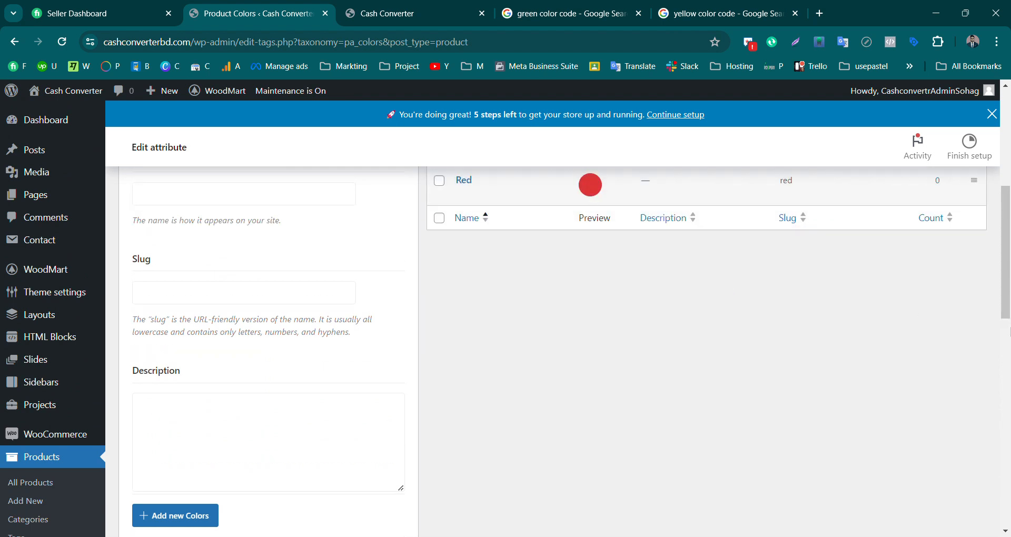
pyautogui.scroll(3, 853, 263)
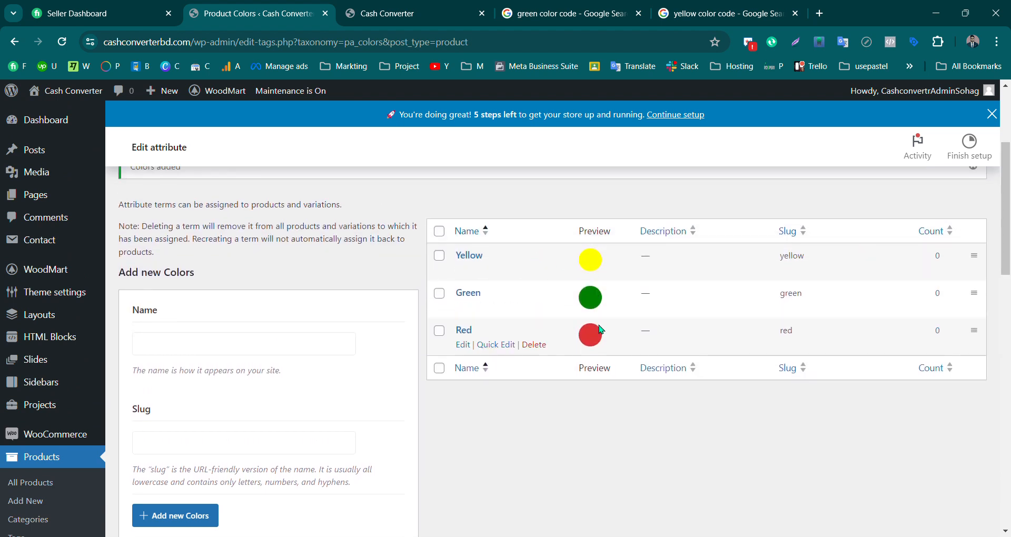
pyautogui.scroll(3, 181, 245)
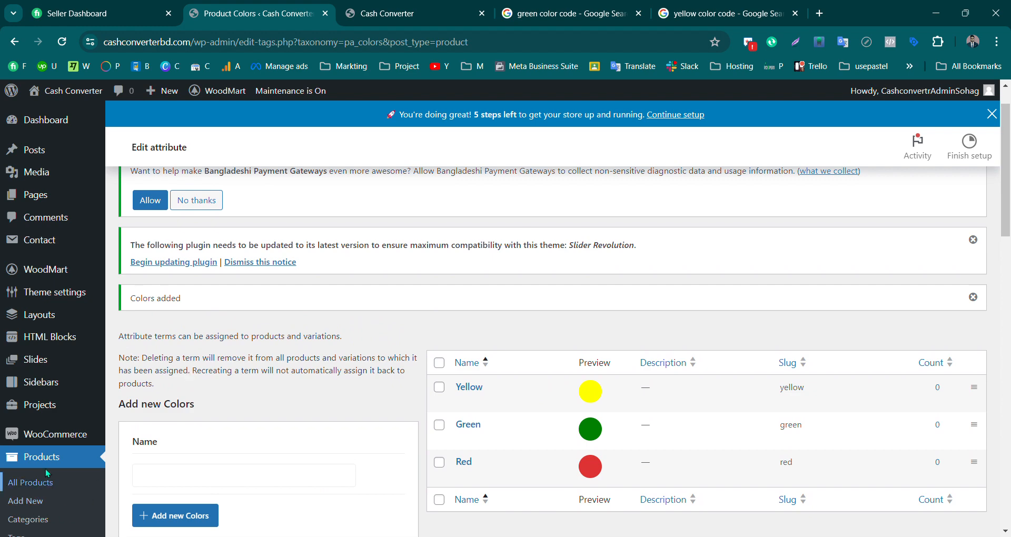
# Open the product Attributes page and review the Colors and Size attributes with their terms
pyautogui.scroll(-3, 41, 481)
pyautogui.click(37, 360)
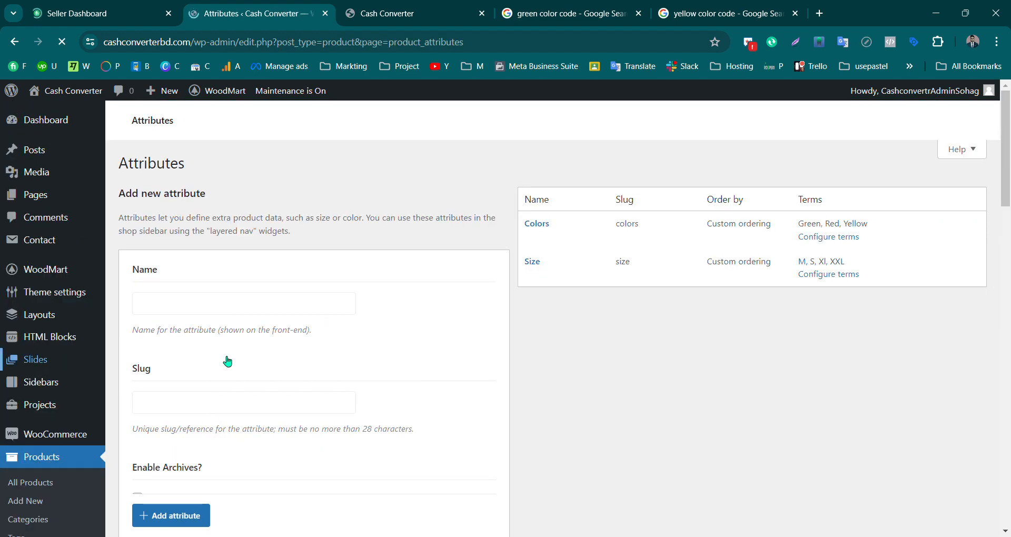
pyautogui.scroll(-3, 599, 356)
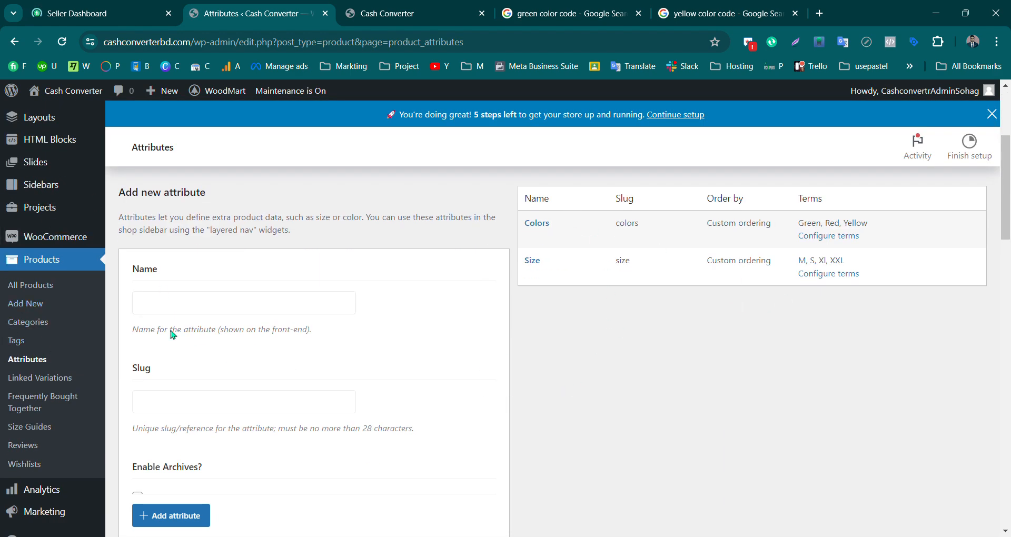
pyautogui.scroll(2, 174, 322)
pyautogui.scroll(-2, 185, 338)
# Open the list of all products and look it over
pyautogui.click(35, 305)
pyautogui.click(44, 289)
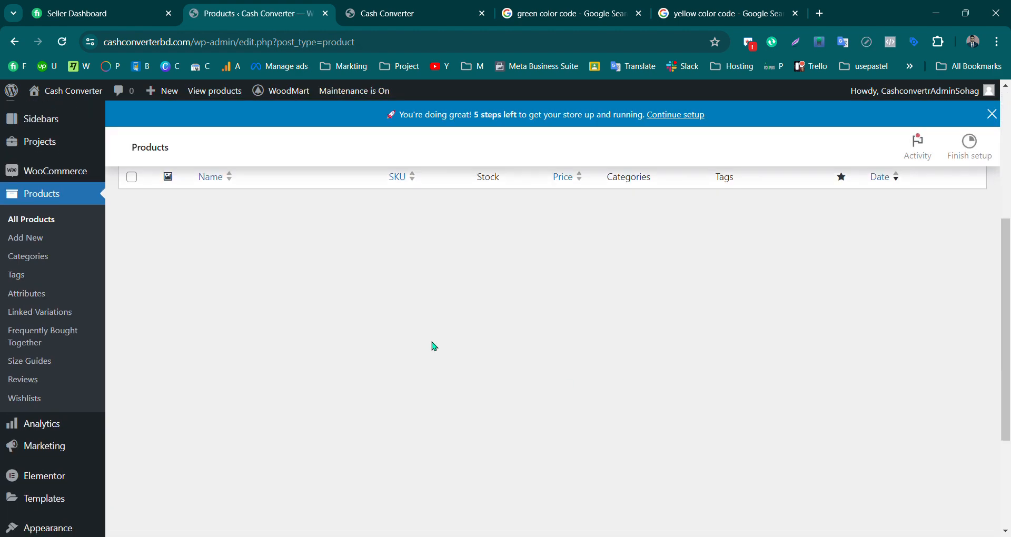
pyautogui.scroll(-3, 824, 441)
pyautogui.scroll(3, 513, 381)
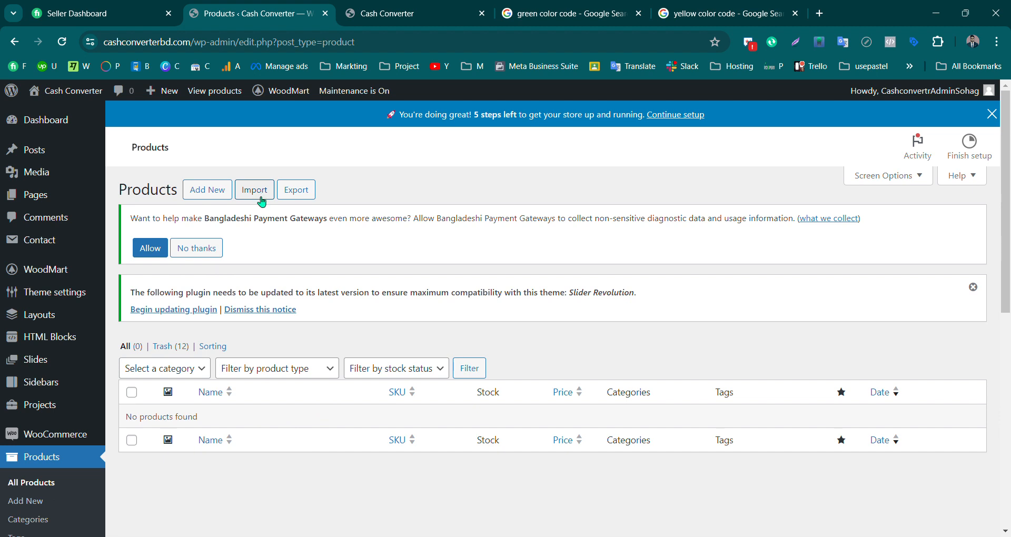
# Start a new product and look over the sections of its form
pyautogui.click(213, 195)
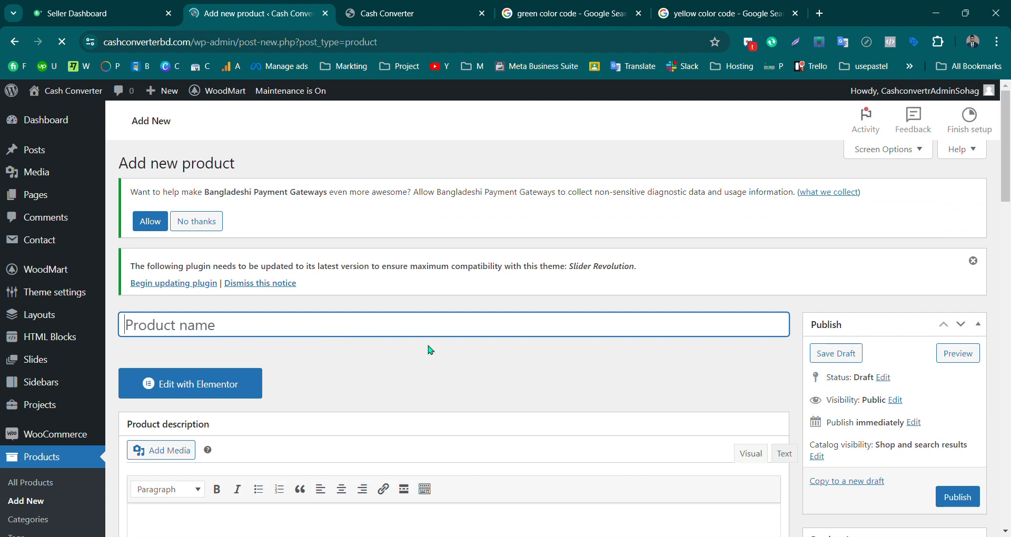
pyautogui.scroll(-10, 431, 350)
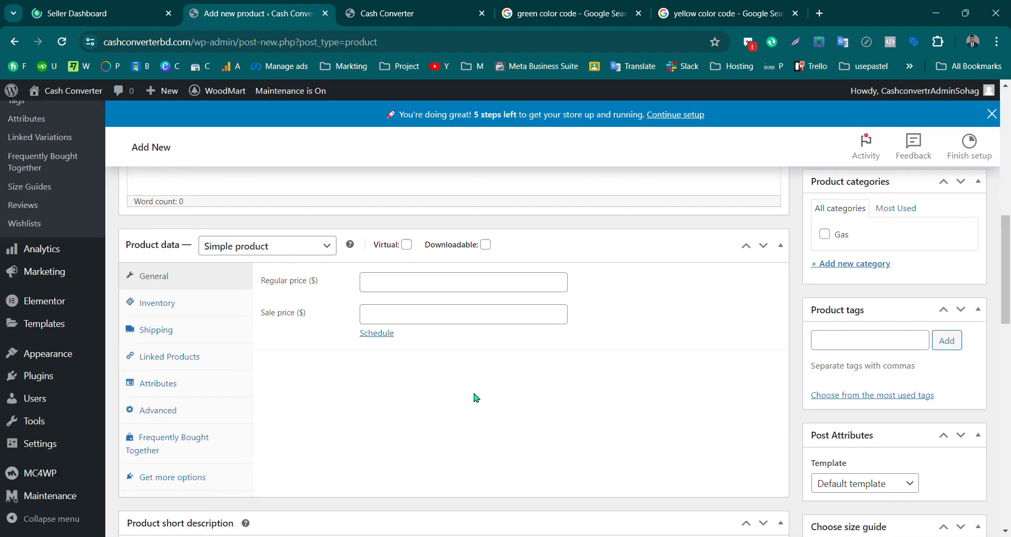
pyautogui.scroll(-3, 476, 397)
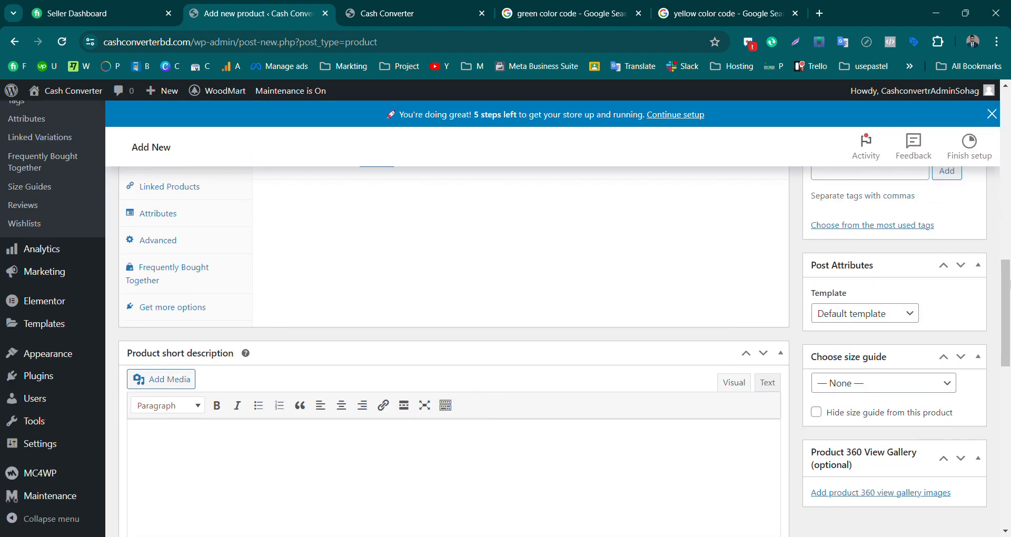
pyautogui.scroll(13, 453, 316)
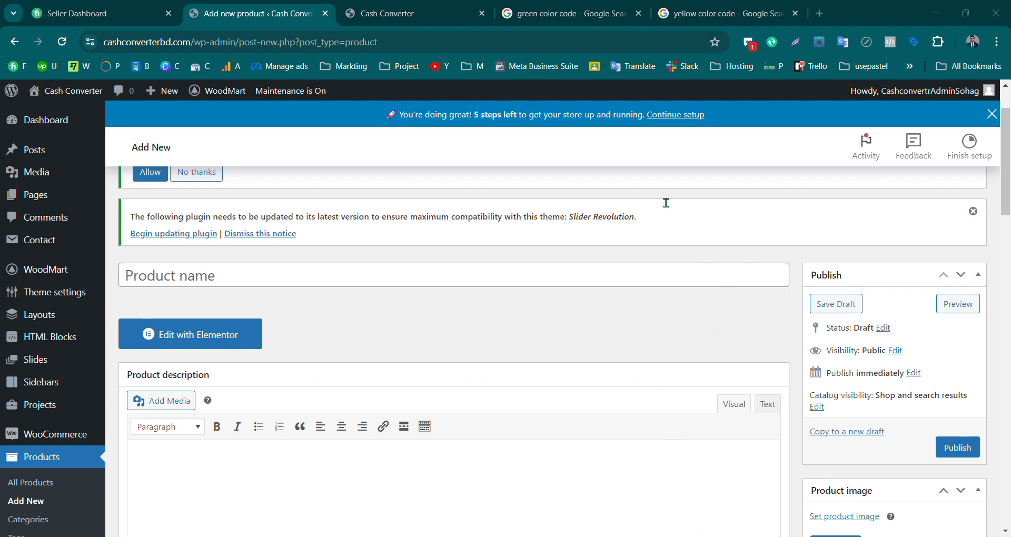
# Name the product "DENMARK এর উন্নত প্রযুক্তিতে তৈরি সেন্সর সমৃদ্ধ GAS SAFETY DEVICE"
pyautogui.click(205, 275)
pyautogui.write('DENMARK এর উন্নত প্রযুক্তিতে তৈরি সেন্সর সমৃদ্ধ GAS SAFETY DEVICE')
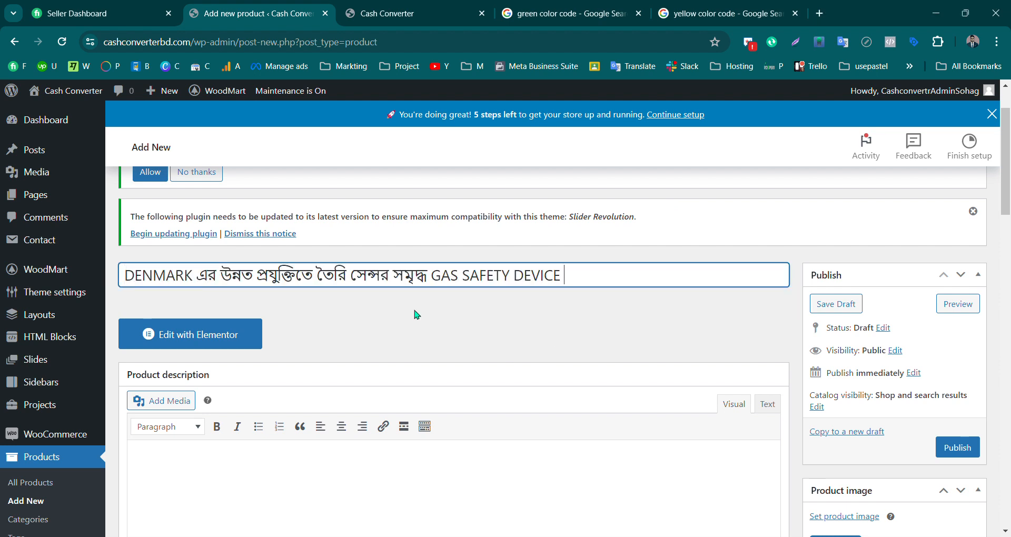
pyautogui.click(452, 314)
# Paste the copied Bengali gas safety device text into the product description
pyautogui.scroll(-3, 372, 343)
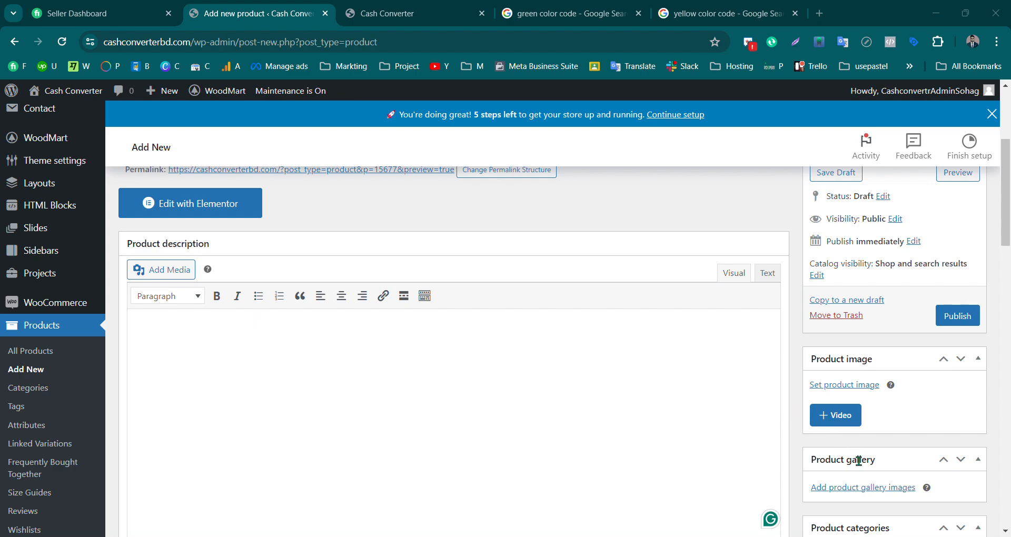
pyautogui.click(307, 388)
pyautogui.hotkey('ctrl', 'v')
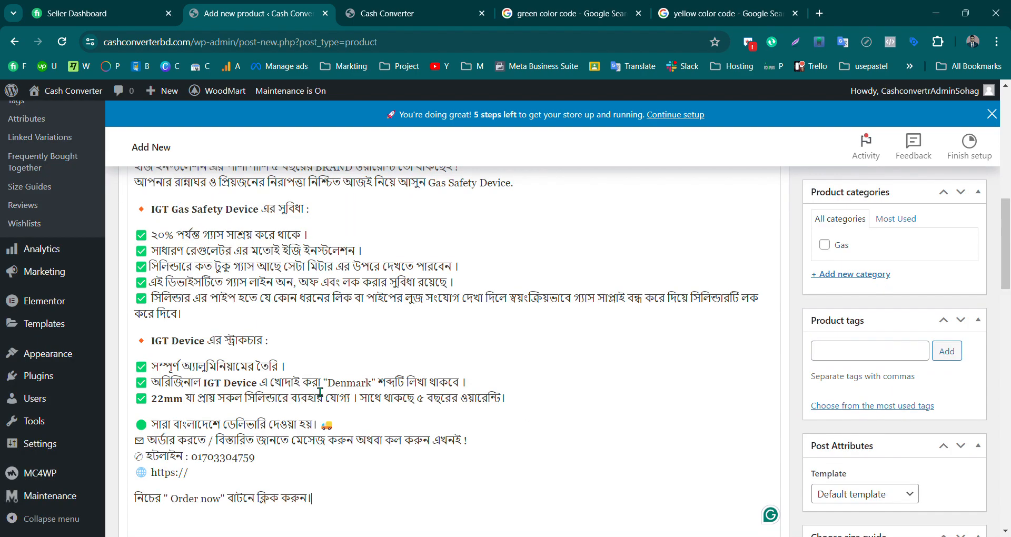
# Review the product name and read through the pasted product description
pyautogui.scroll(5, 507, 411)
pyautogui.scroll(5, 507, 410)
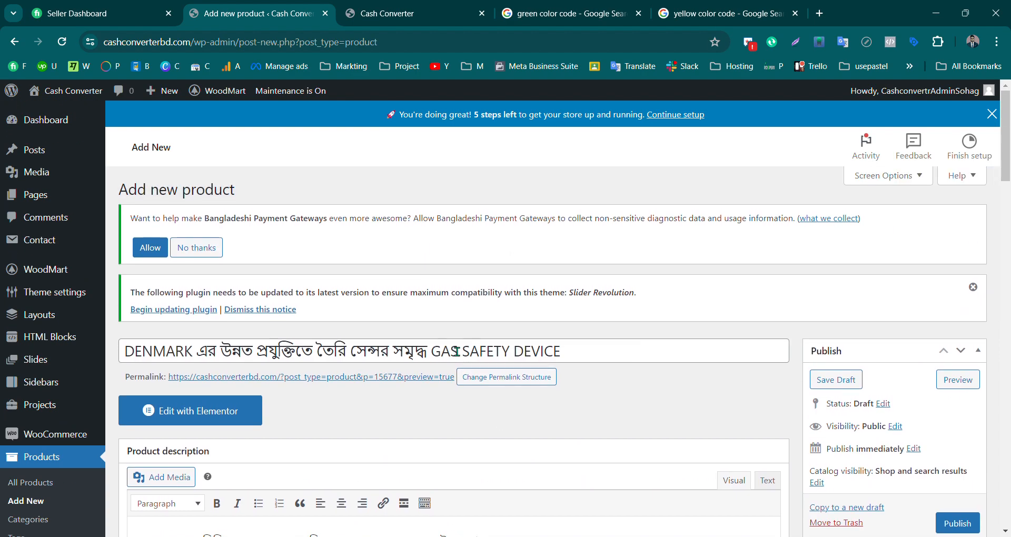
pyautogui.scroll(-2, 374, 300)
pyautogui.click(313, 292)
pyautogui.scroll(-1, 400, 353)
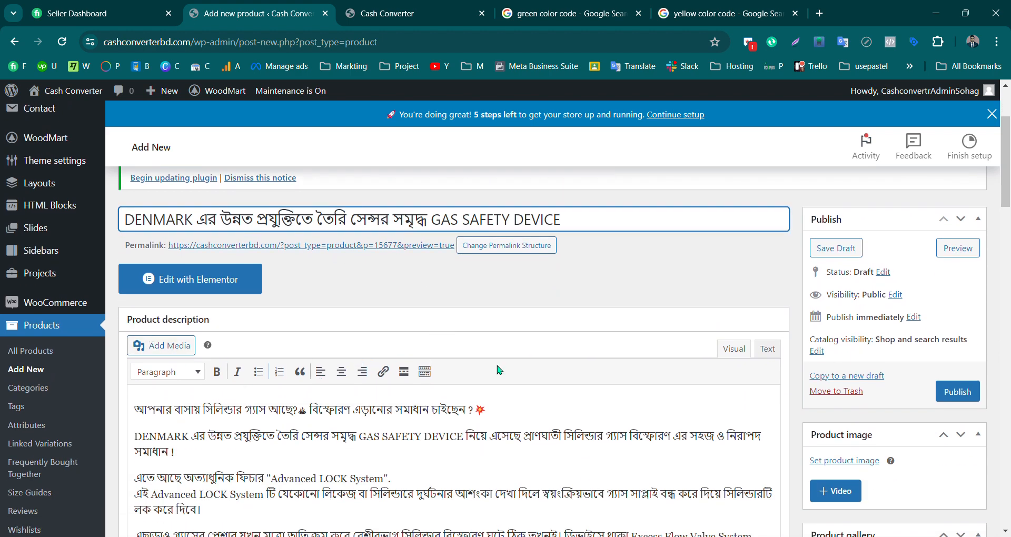
pyautogui.scroll(-4, 372, 316)
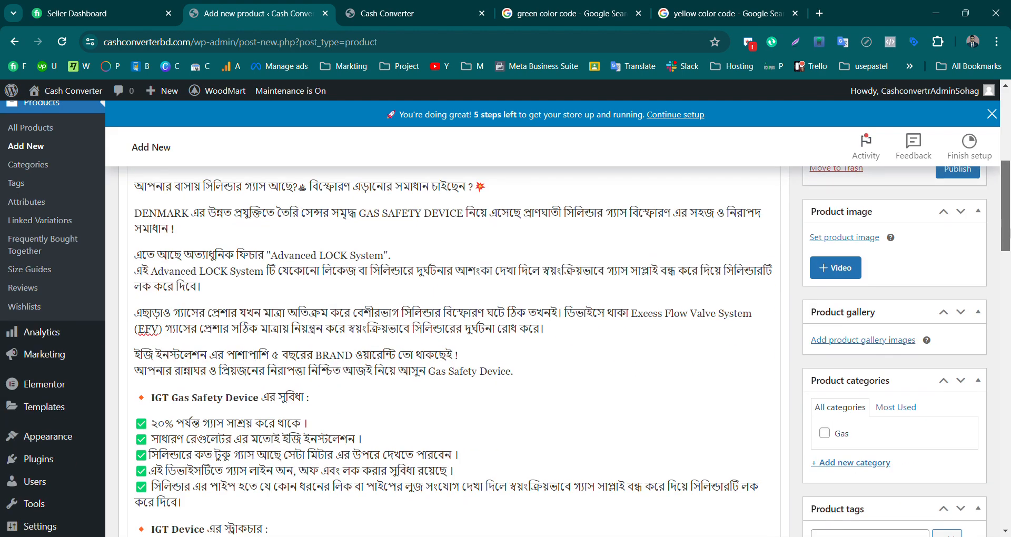
pyautogui.scroll(1, 999, 321)
# Copy the "IGT Gas Safety Device এর সুবিধা" heading and its checkmarked benefits from the product description into the product short description
pyautogui.moveTo(1008, 223); pyautogui.dragTo(1009, 412)
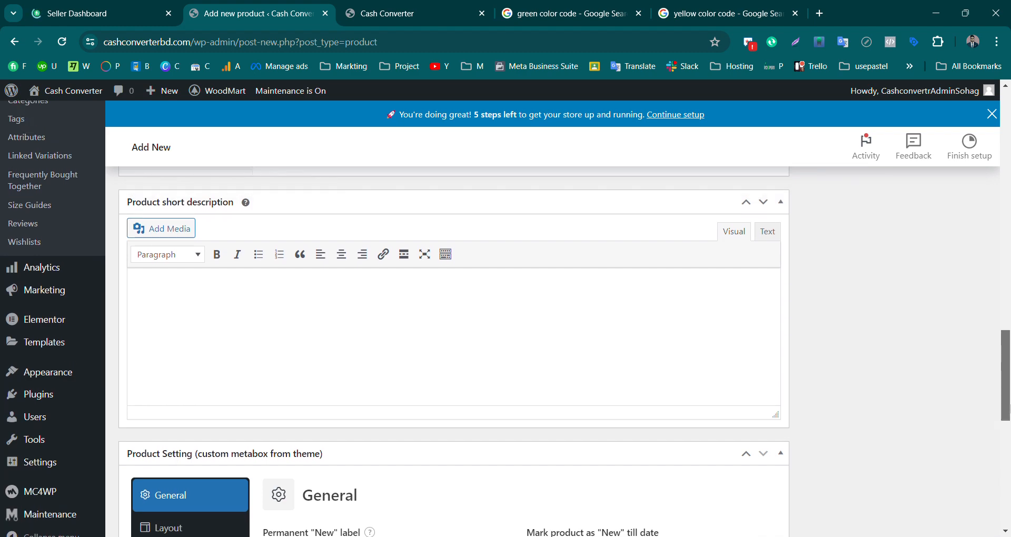
pyautogui.click(278, 328)
pyautogui.moveTo(1010, 407); pyautogui.dragTo(1009, 258)
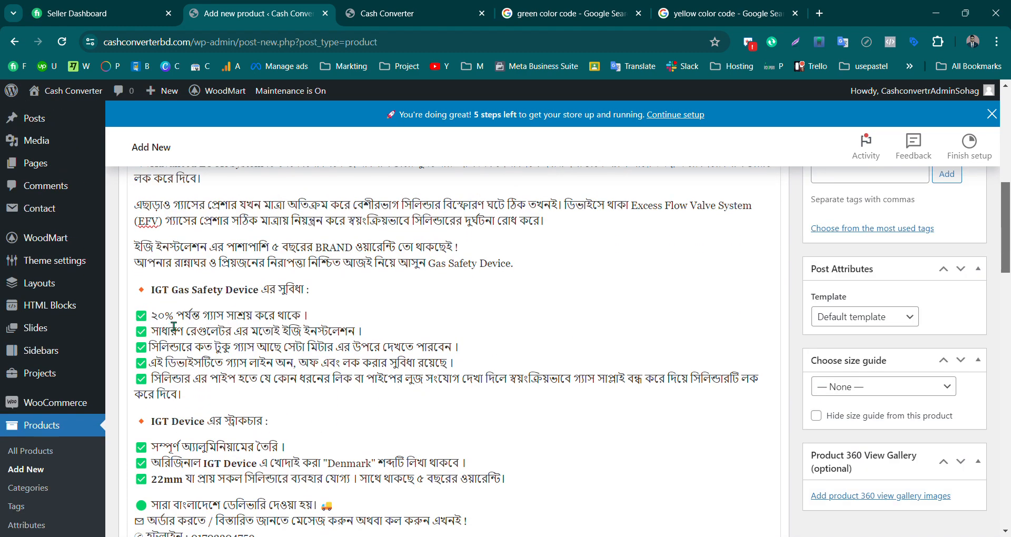
pyautogui.moveTo(182, 395); pyautogui.dragTo(125, 292)
pyautogui.hotkey('ctrl', 'c')
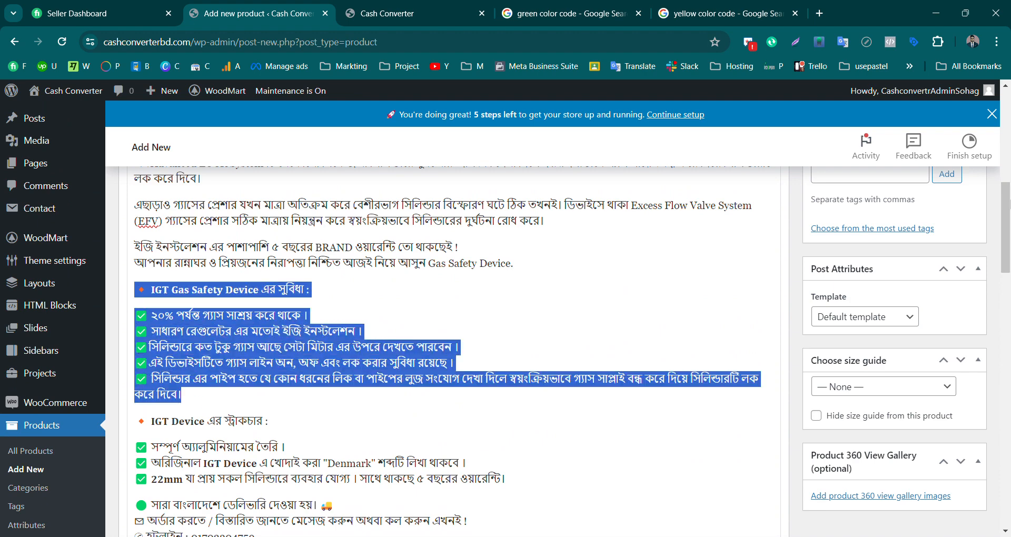
pyautogui.scroll(-15, 328, 327)
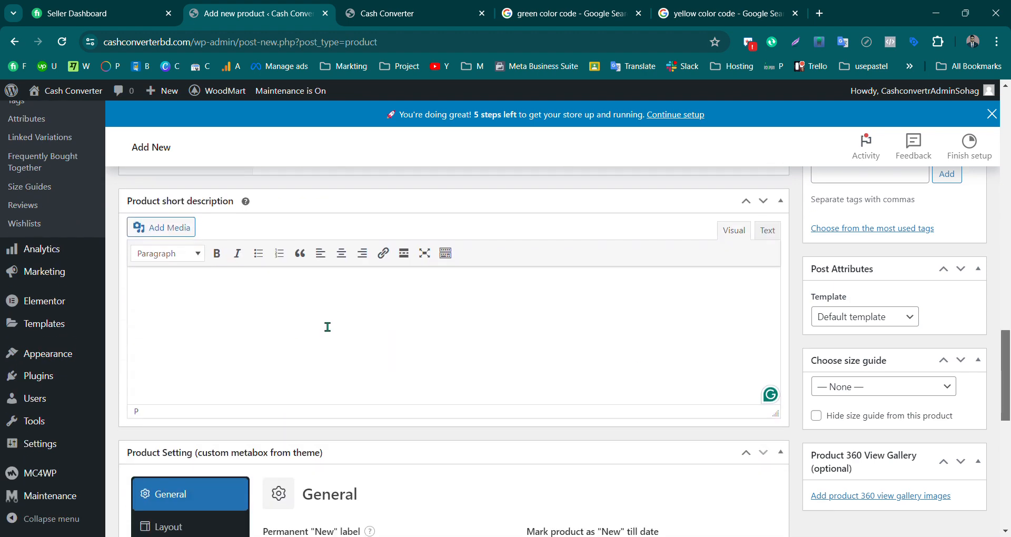
pyautogui.click(300, 287)
pyautogui.hotkey('ctrl', 'v')
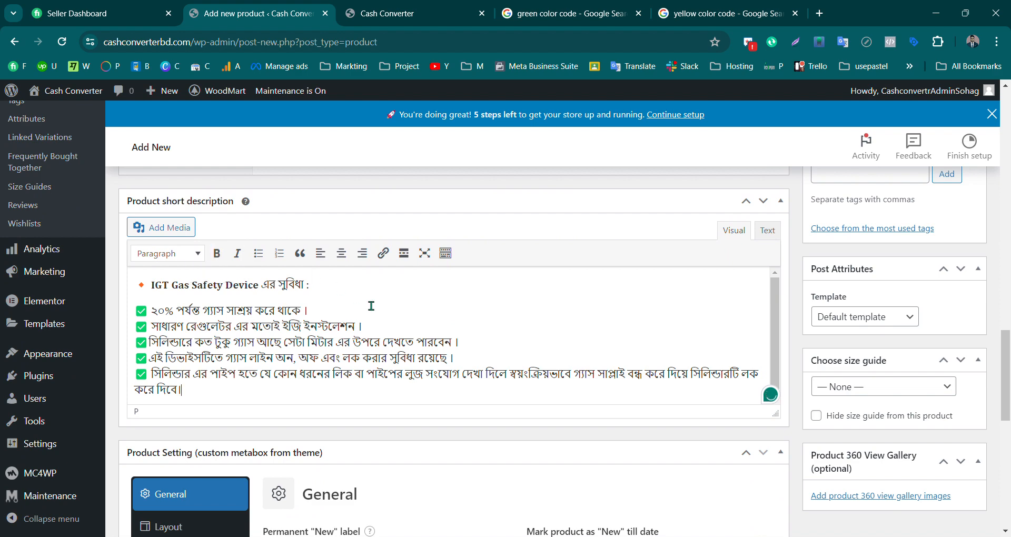
# Compare the full product description with the product short description
pyautogui.scroll(1, 774, 395)
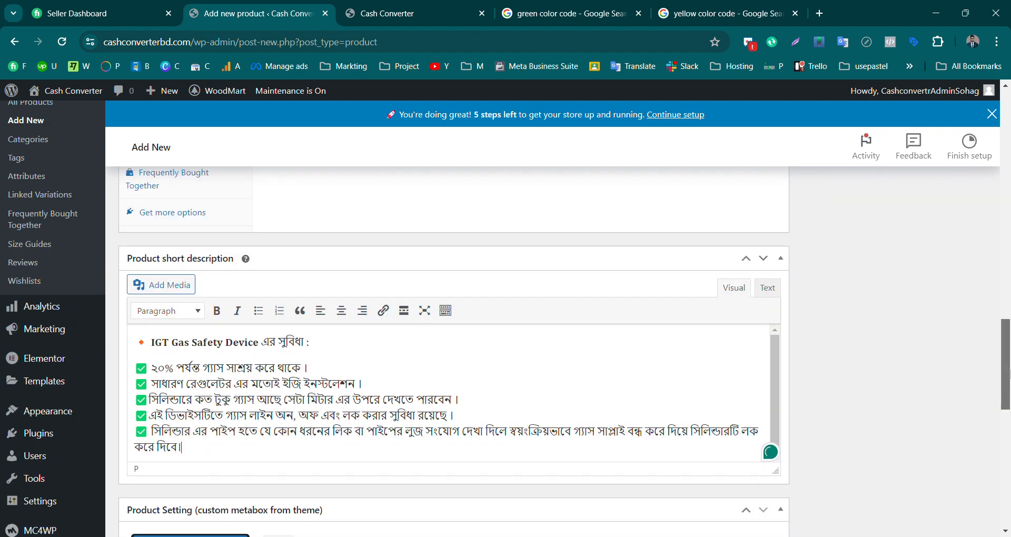
pyautogui.scroll(15, 405, 182)
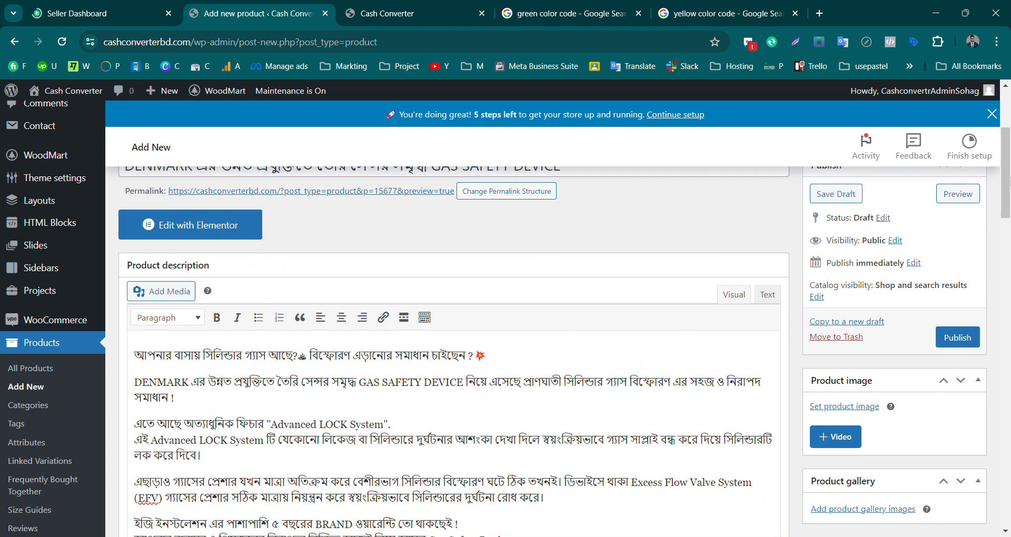
pyautogui.scroll(-20, 453, 368)
pyautogui.scroll(3, 453, 369)
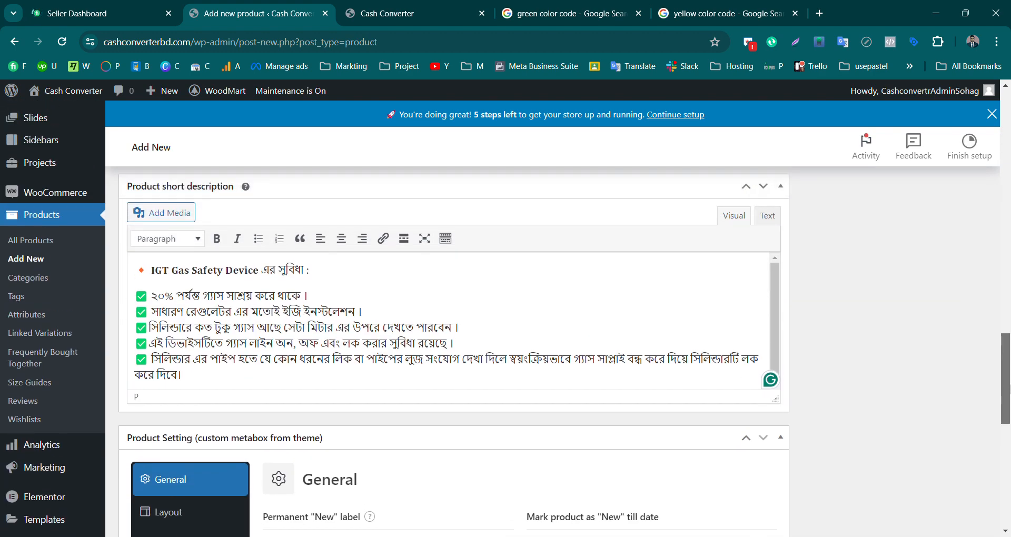
pyautogui.moveTo(1010, 390); pyautogui.dragTo(1010, 386)
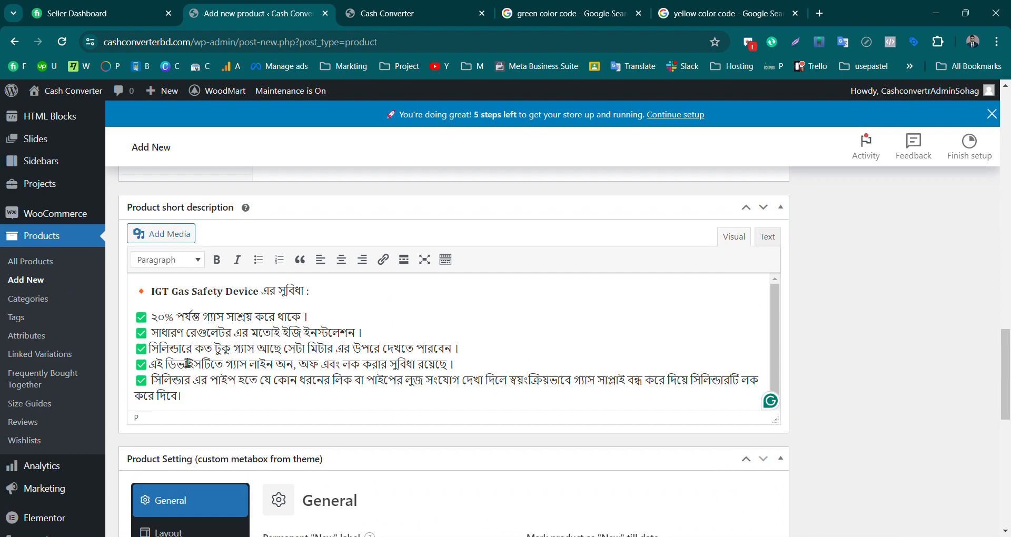
pyautogui.moveTo(1009, 411); pyautogui.dragTo(1005, 223)
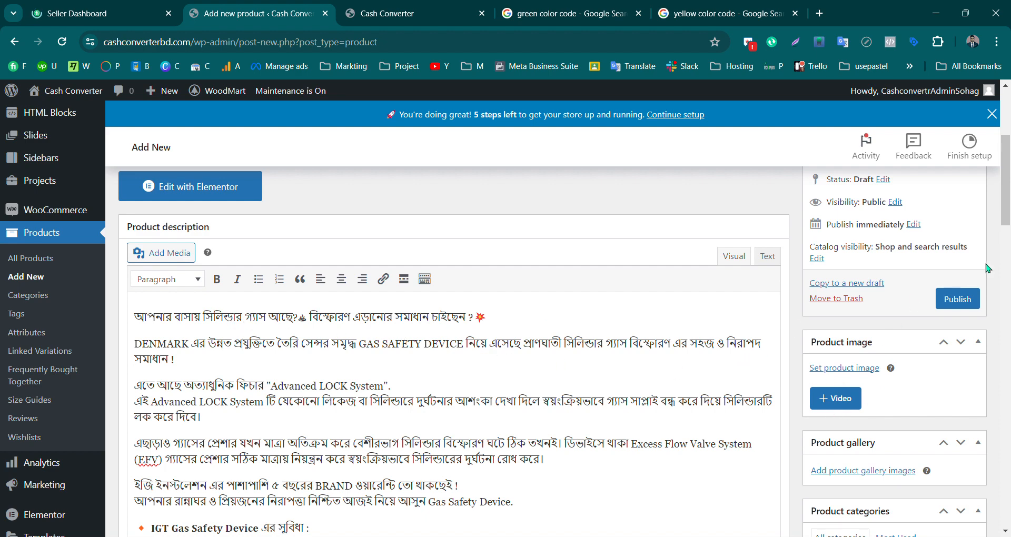
# Upload the picture of the orange gas regulator with the 5-year warranty badge as a candidate for the product image
pyautogui.scroll(-2, 506, 317)
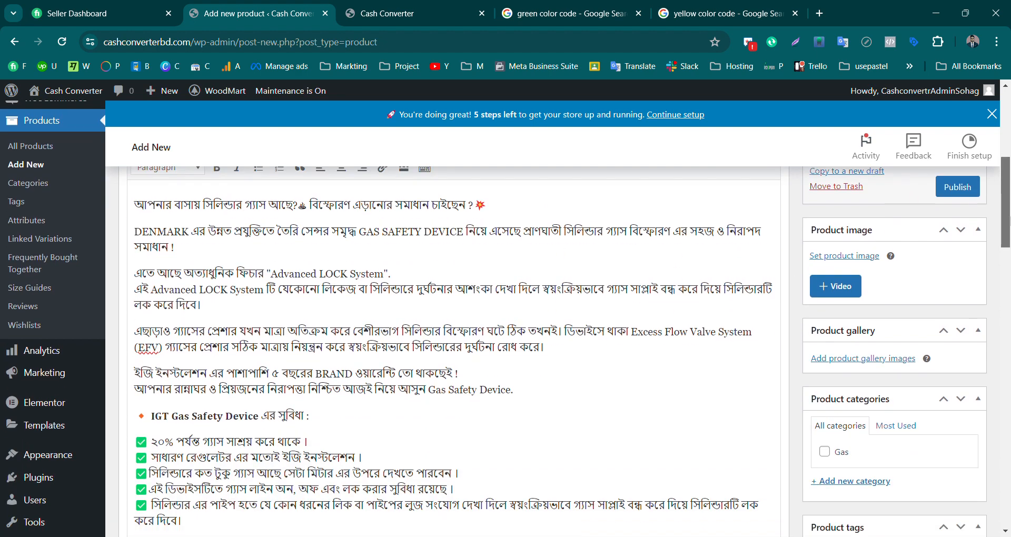
pyautogui.click(841, 274)
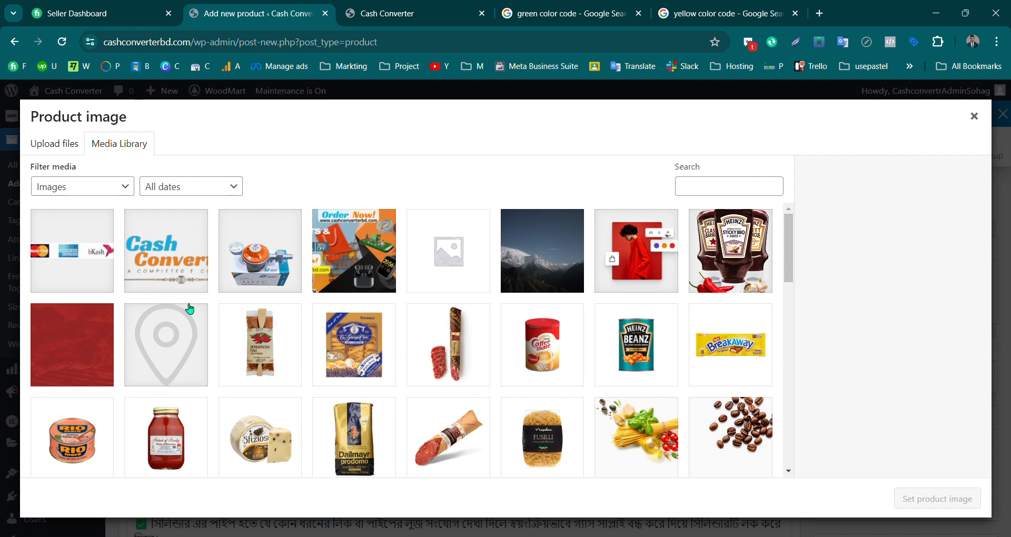
pyautogui.scroll(-1, 190, 308)
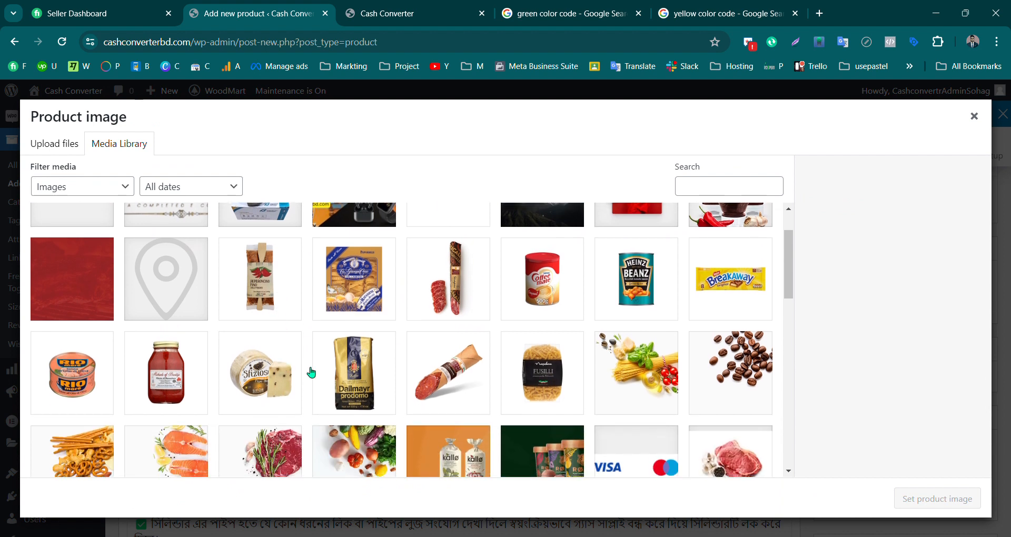
pyautogui.click(55, 141)
pyautogui.click(506, 331)
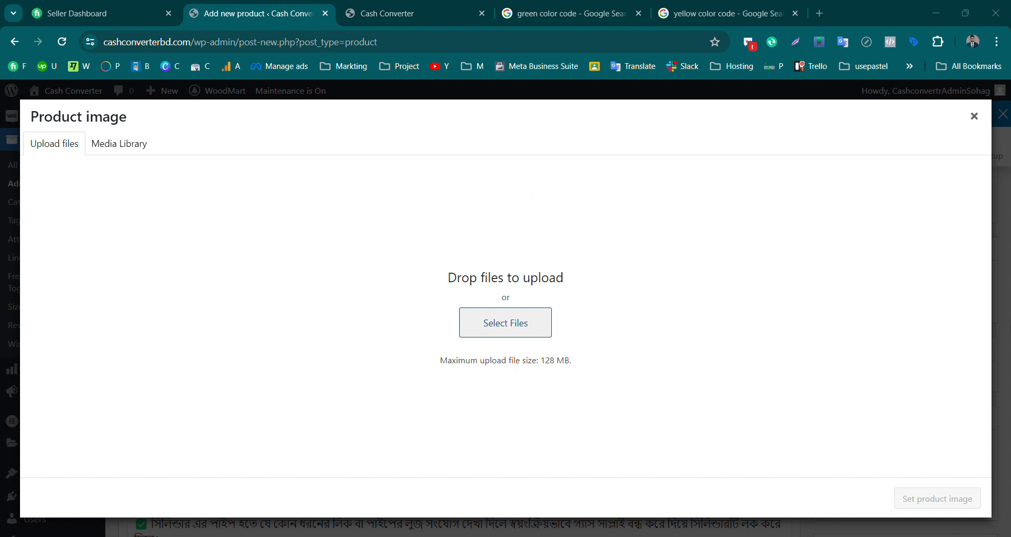
pyautogui.click(885, 386)
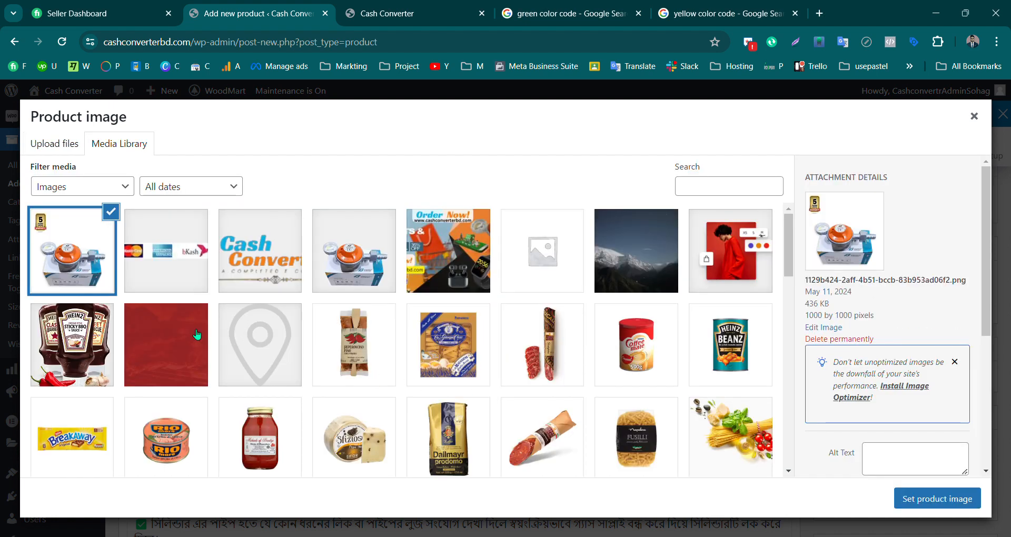
# Give the uploaded regulator picture the alt text "Gas" and set it as the product image
pyautogui.scroll(-2, 992, 243)
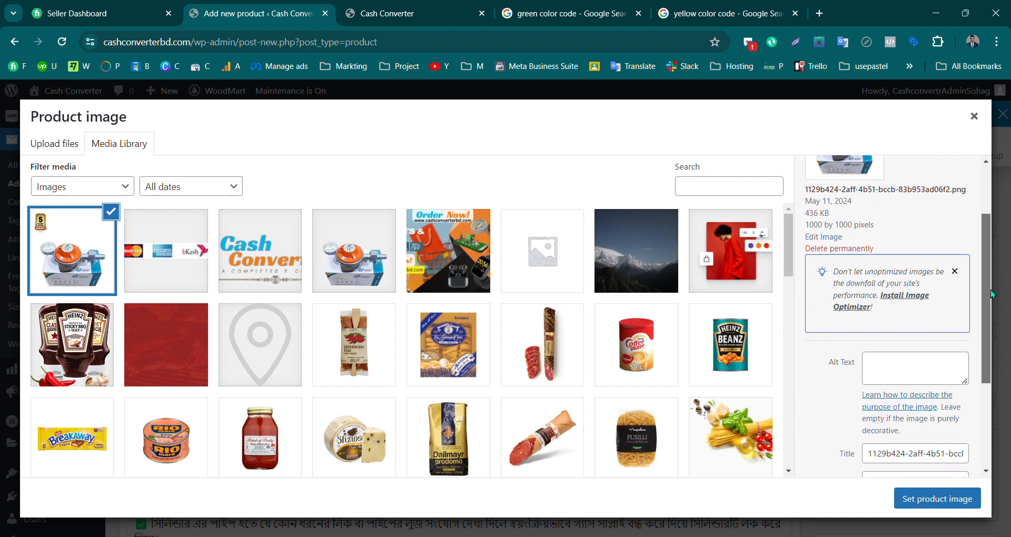
pyautogui.click(898, 372)
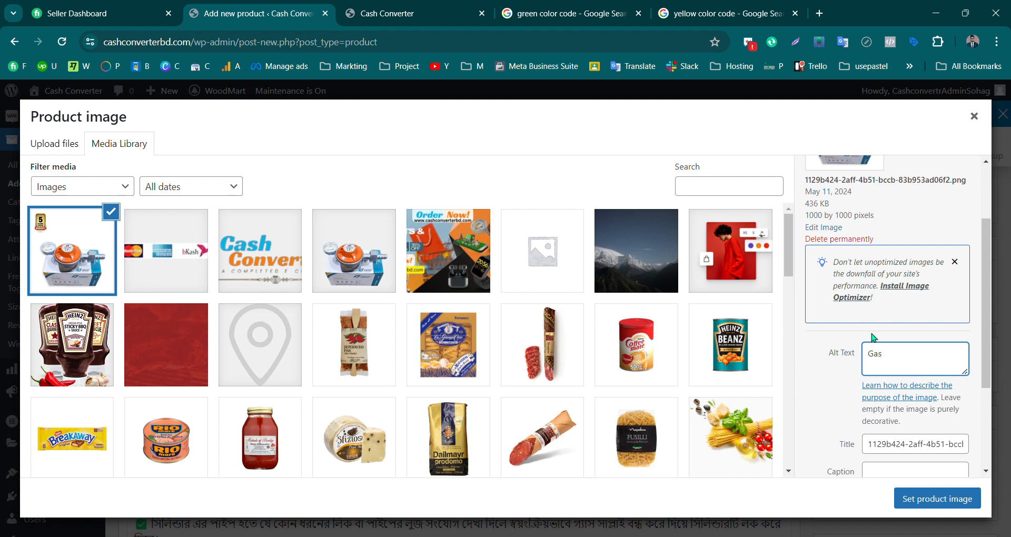
pyautogui.scroll(-3, 981, 361)
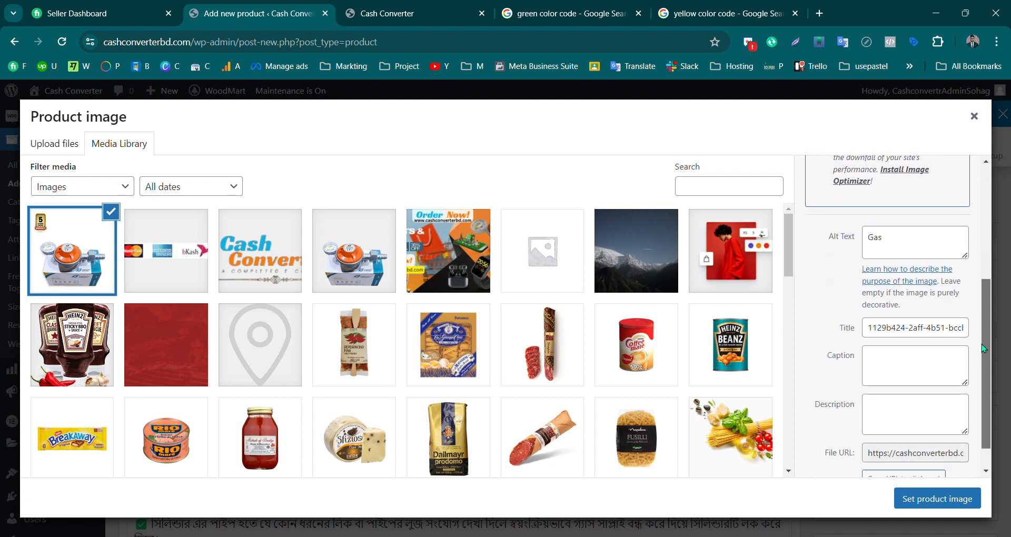
pyautogui.scroll(3, 981, 361)
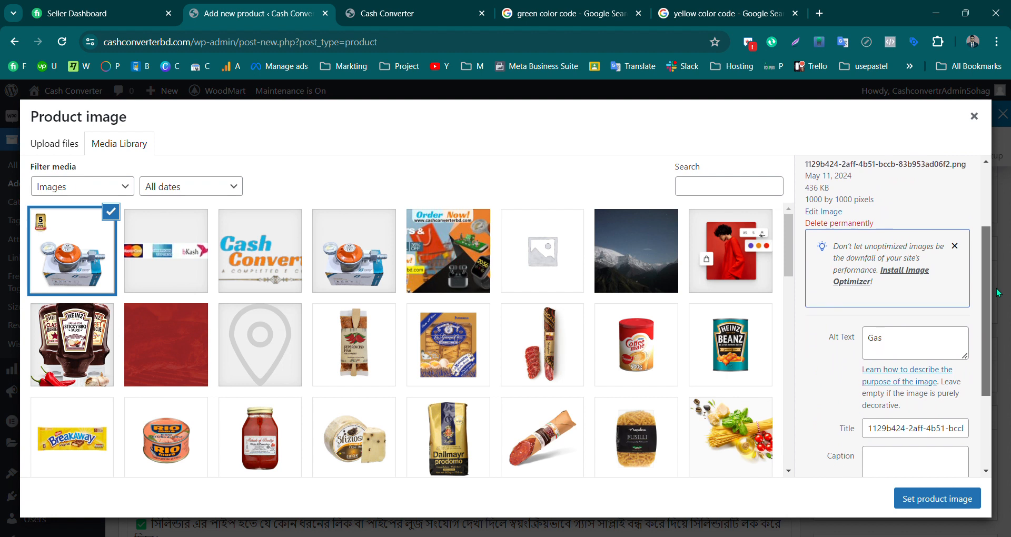
pyautogui.moveTo(999, 293); pyautogui.dragTo(999, 295)
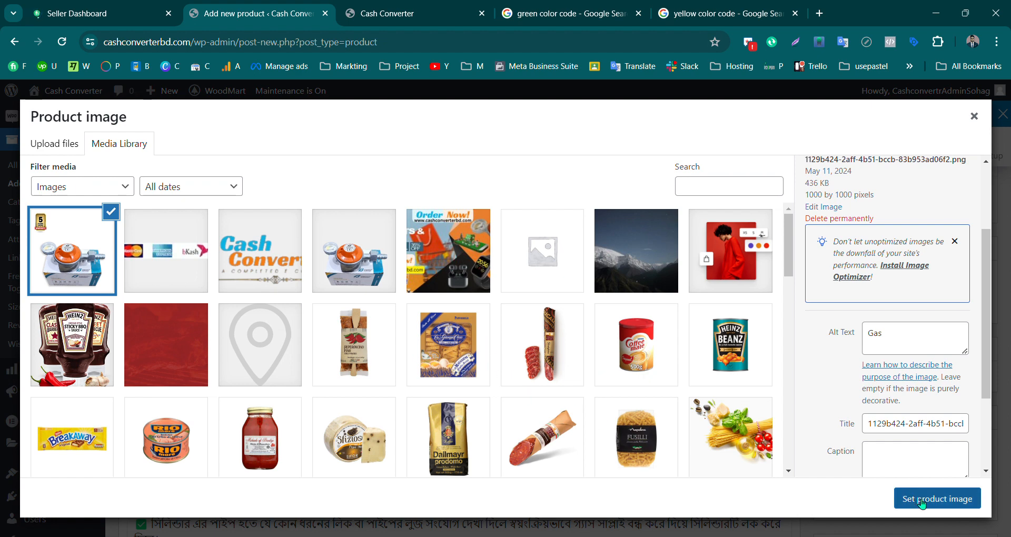
pyautogui.click(919, 501)
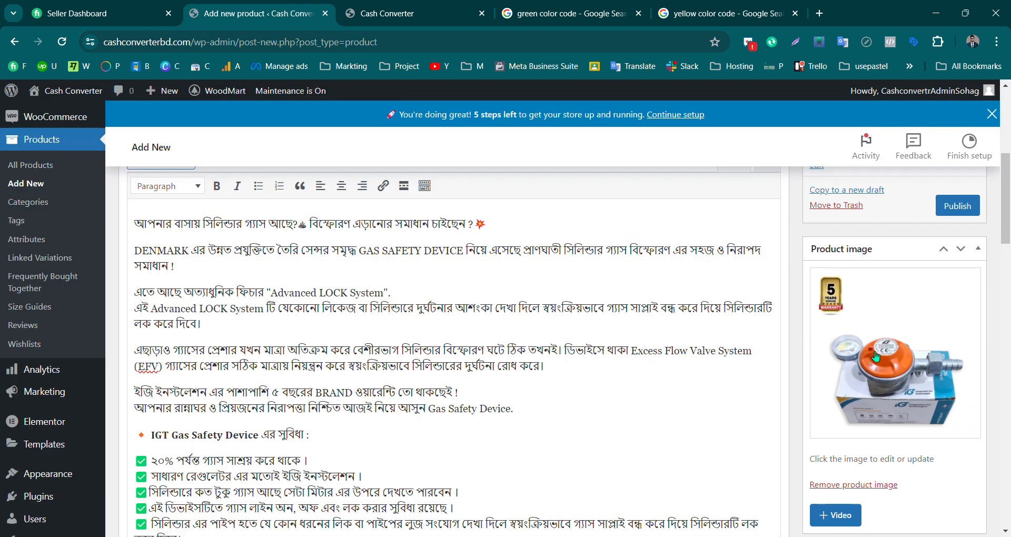
# Reopen the product image chooser to look over its media library and upload options, then close it unchanged
pyautogui.scroll(-1, 914, 319)
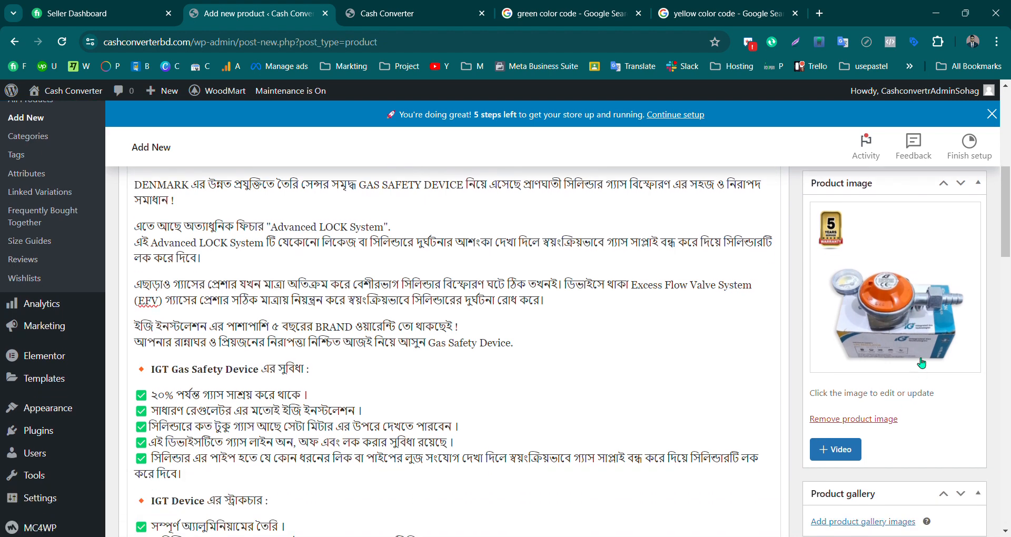
pyautogui.click(870, 288)
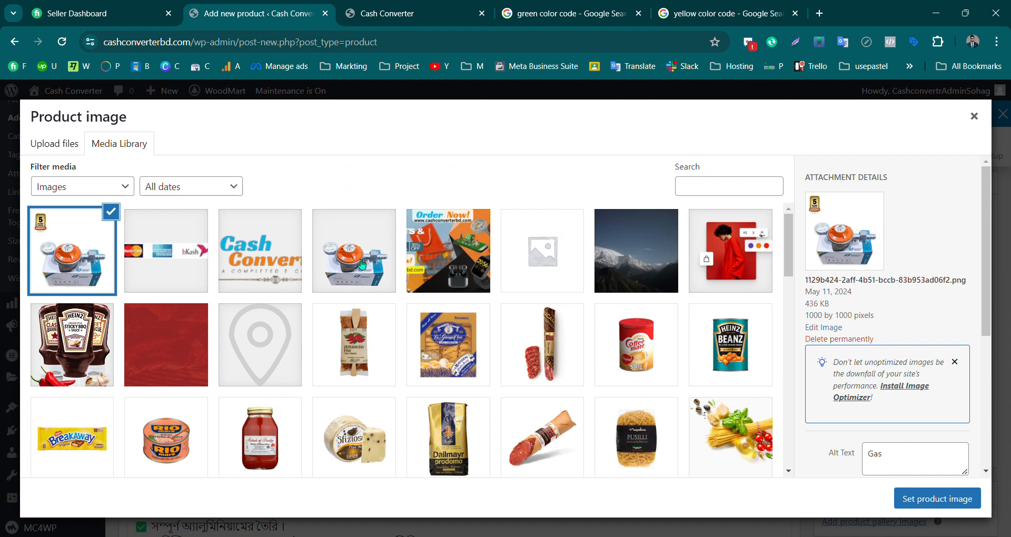
pyautogui.click(131, 148)
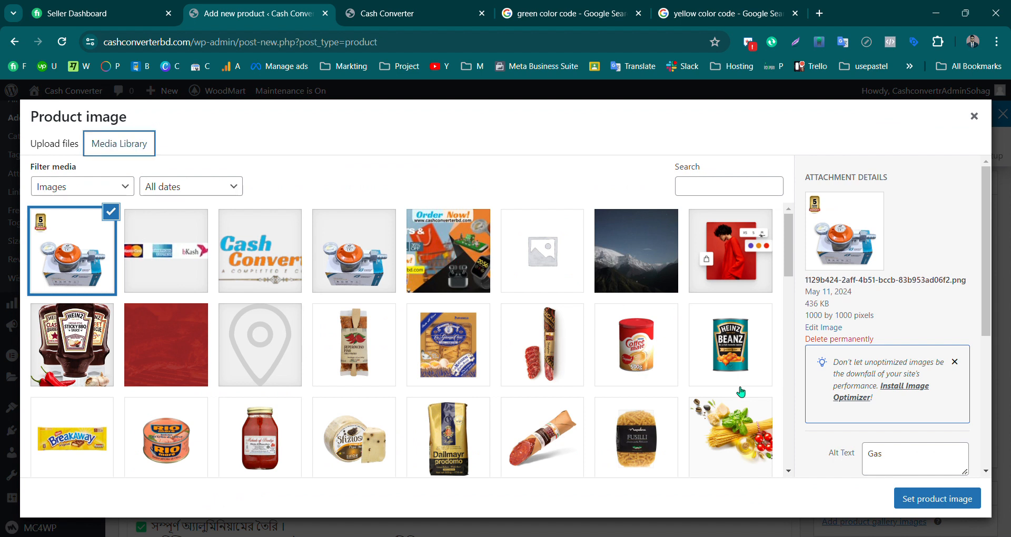
pyautogui.click(69, 144)
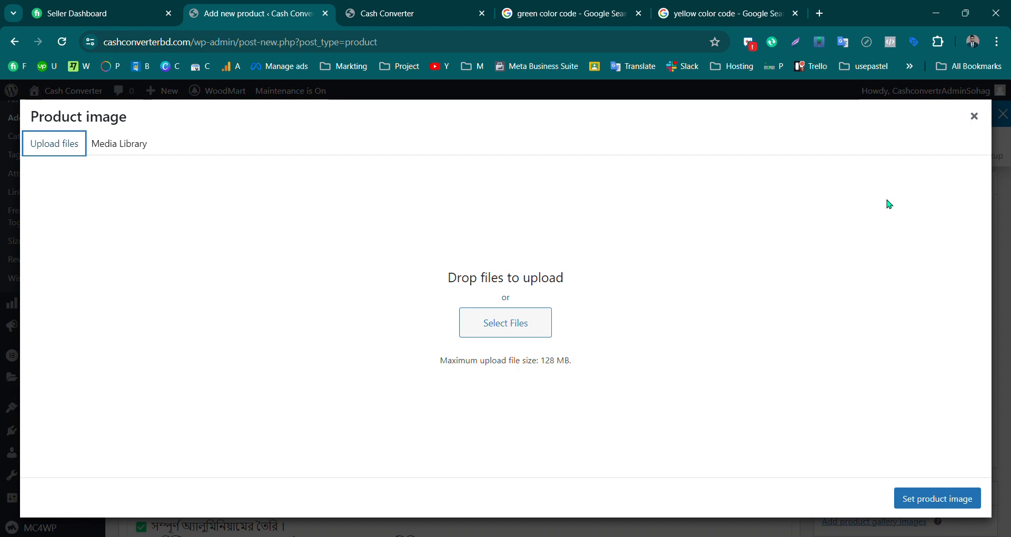
pyautogui.click(977, 114)
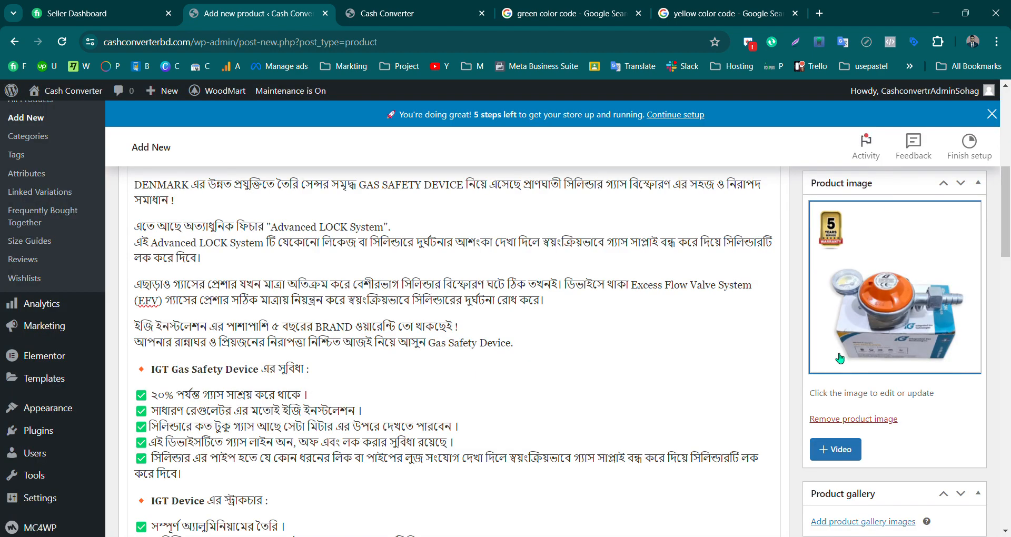
# Upload the blue and orange gas regulator pictures and add both to the product gallery
pyautogui.scroll(-1, 895, 274)
pyautogui.scroll(2, 857, 298)
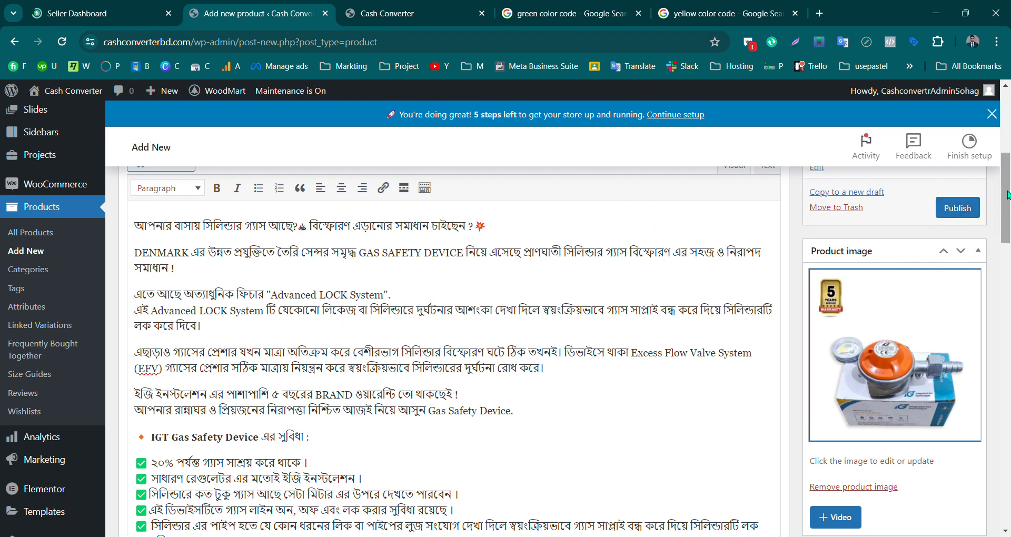
pyautogui.moveTo(1009, 195); pyautogui.dragTo(1010, 247)
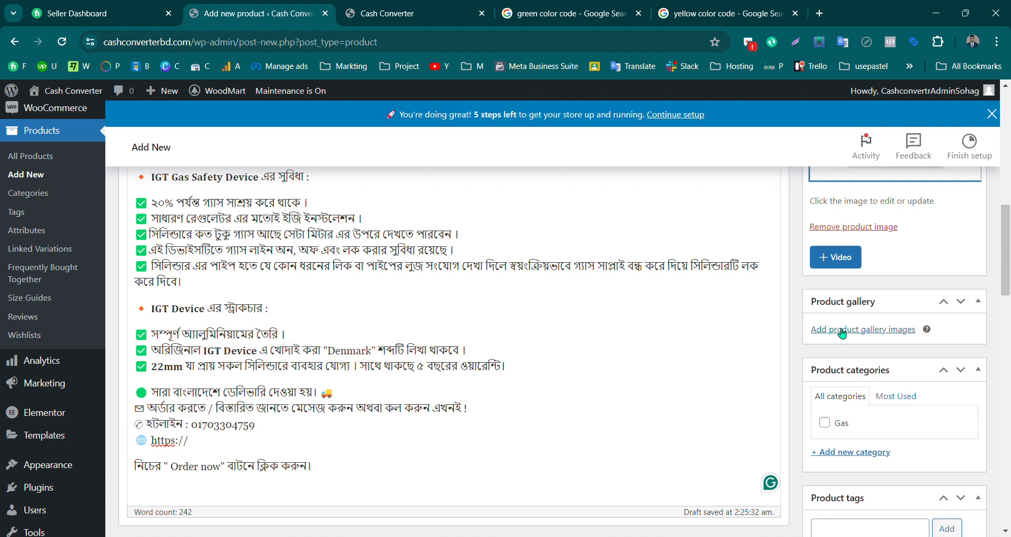
pyautogui.click(864, 334)
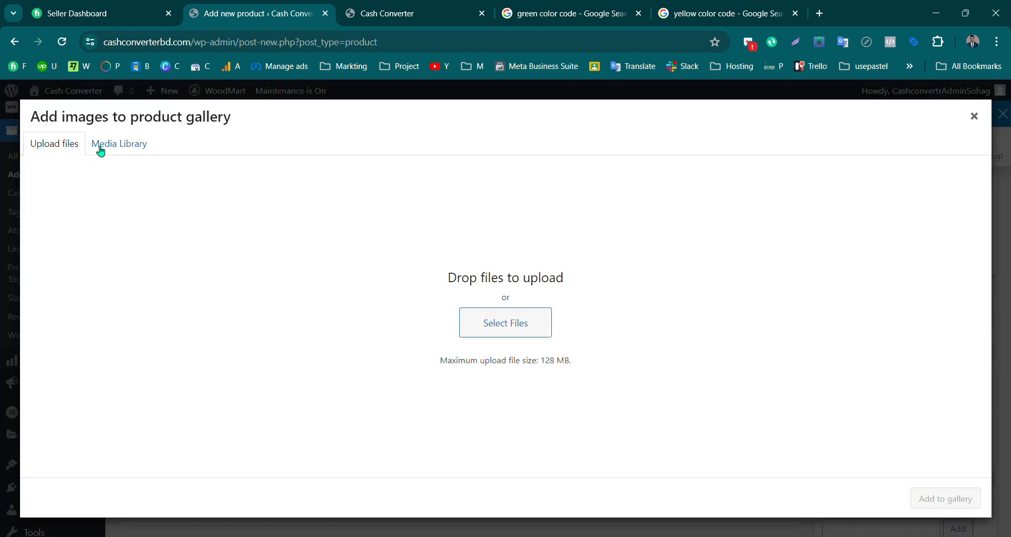
pyautogui.click(498, 330)
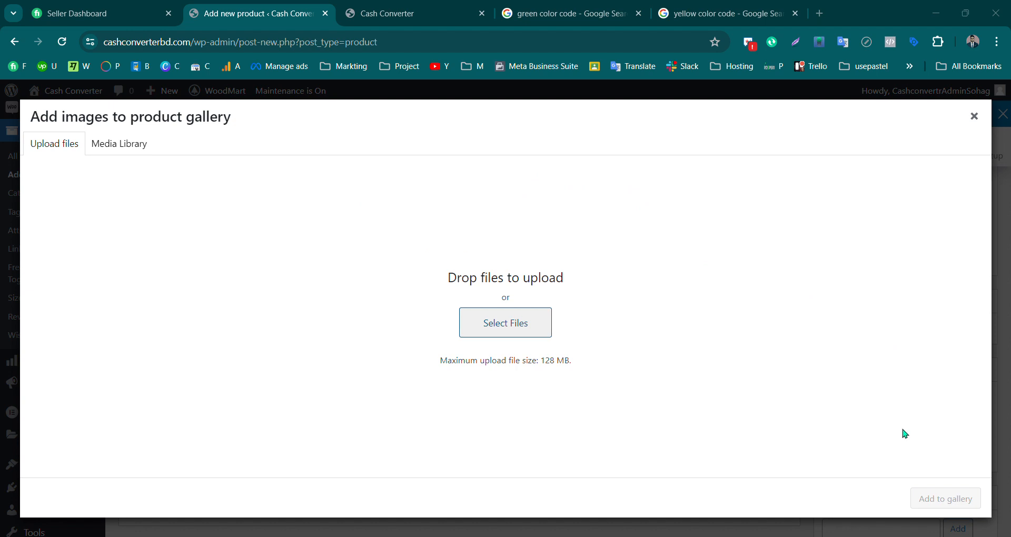
pyautogui.click(891, 394)
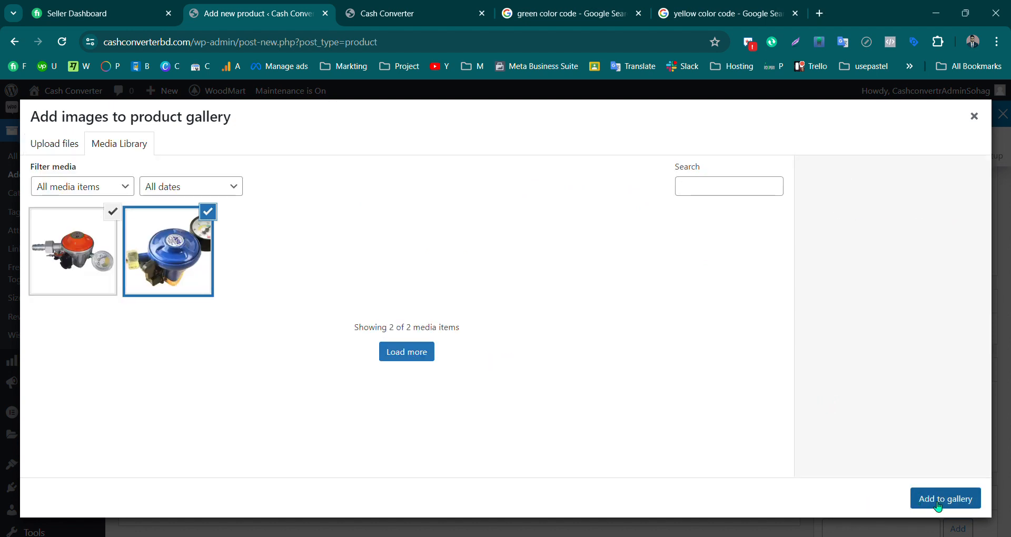
pyautogui.click(936, 499)
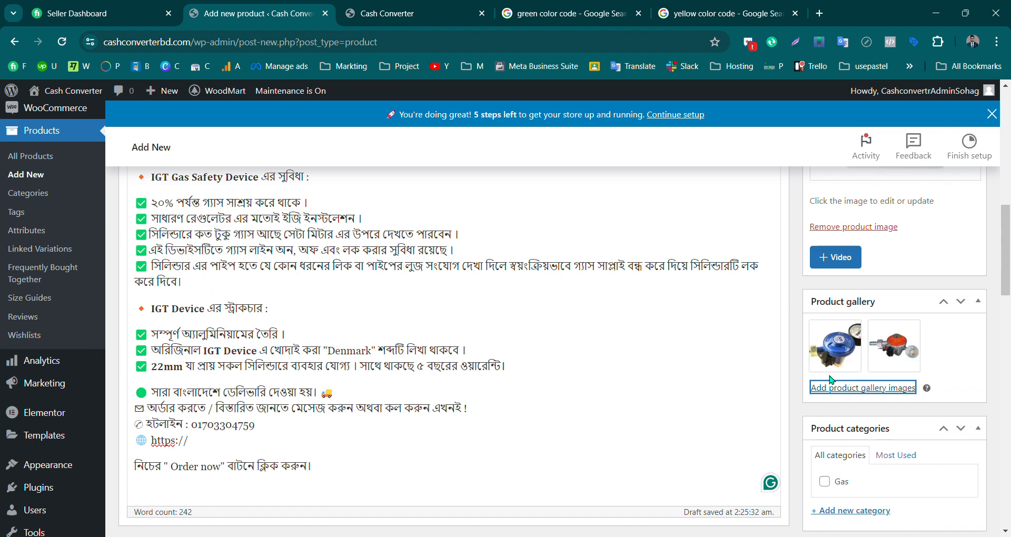
# Review the product name, description, short description, product image and gallery images entered so far
pyautogui.scroll(10, 830, 379)
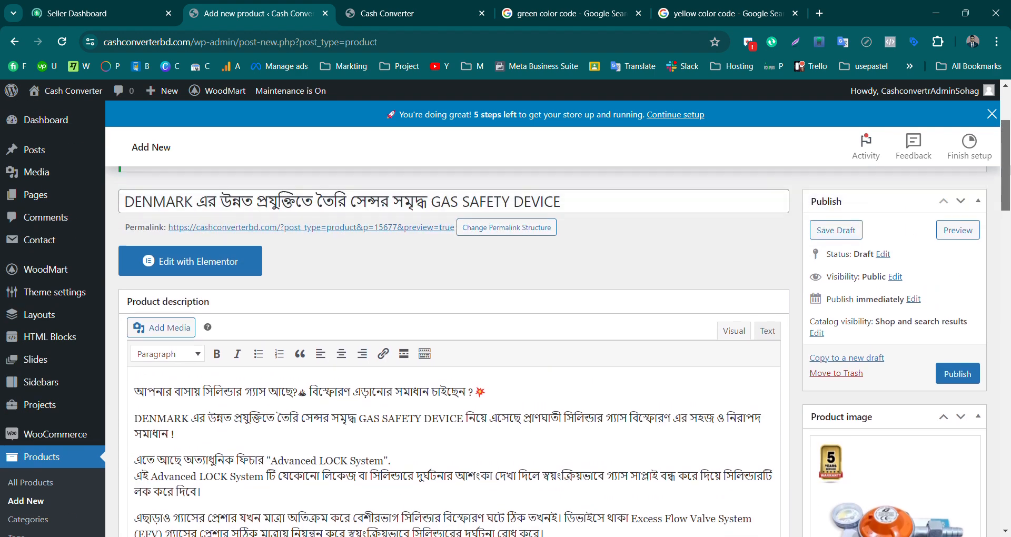
pyautogui.click(154, 261)
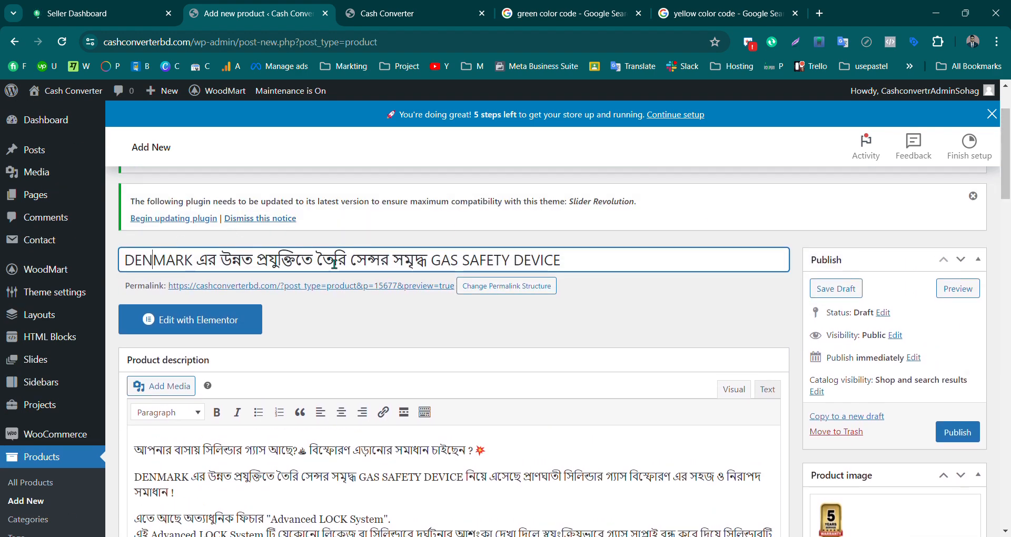
pyautogui.scroll(-4, 255, 344)
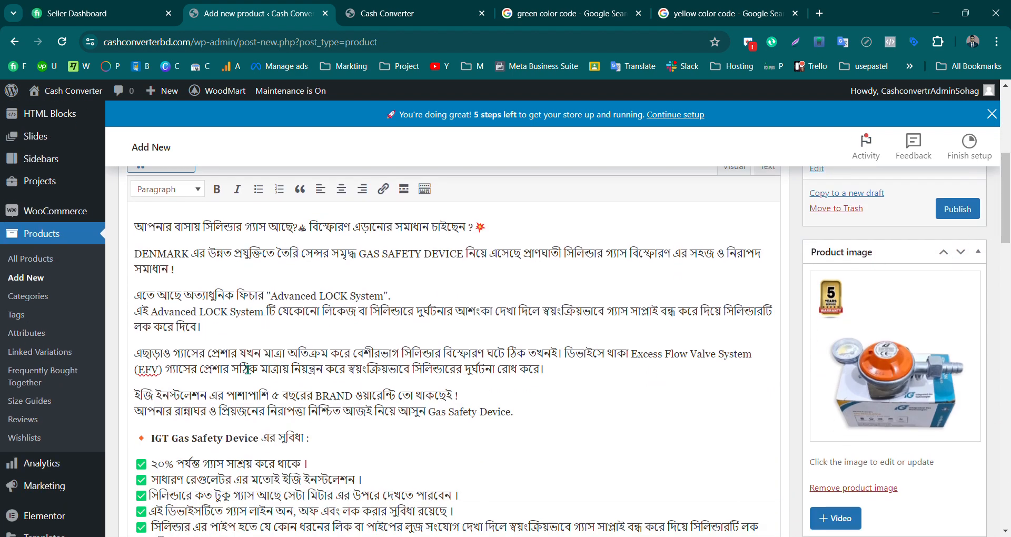
pyautogui.moveTo(1005, 195); pyautogui.dragTo(1010, 377)
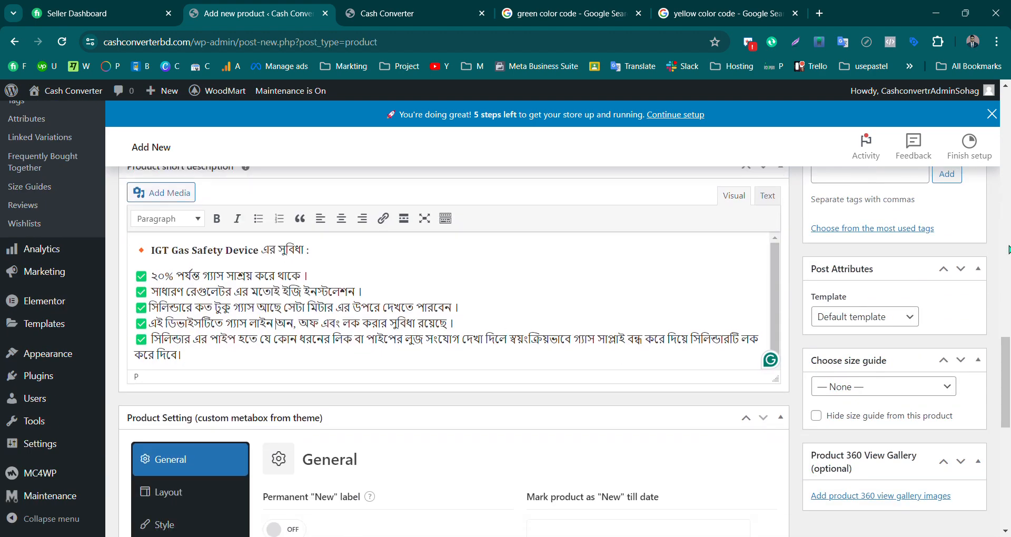
pyautogui.moveTo(1008, 364); pyautogui.dragTo(1009, 134)
pyautogui.click(424, 310)
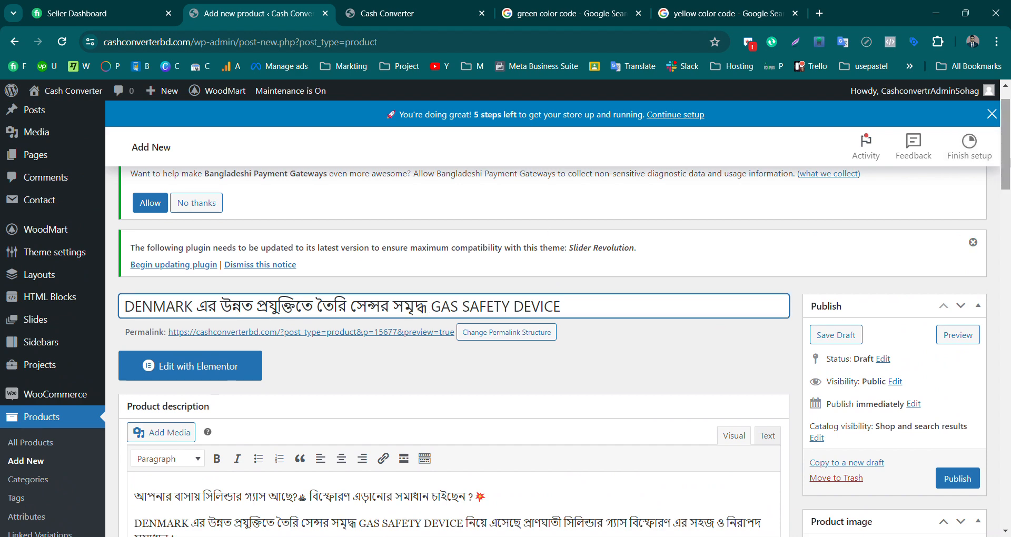
pyautogui.scroll(-5, 291, 339)
pyautogui.moveTo(1007, 211); pyautogui.dragTo(1007, 237)
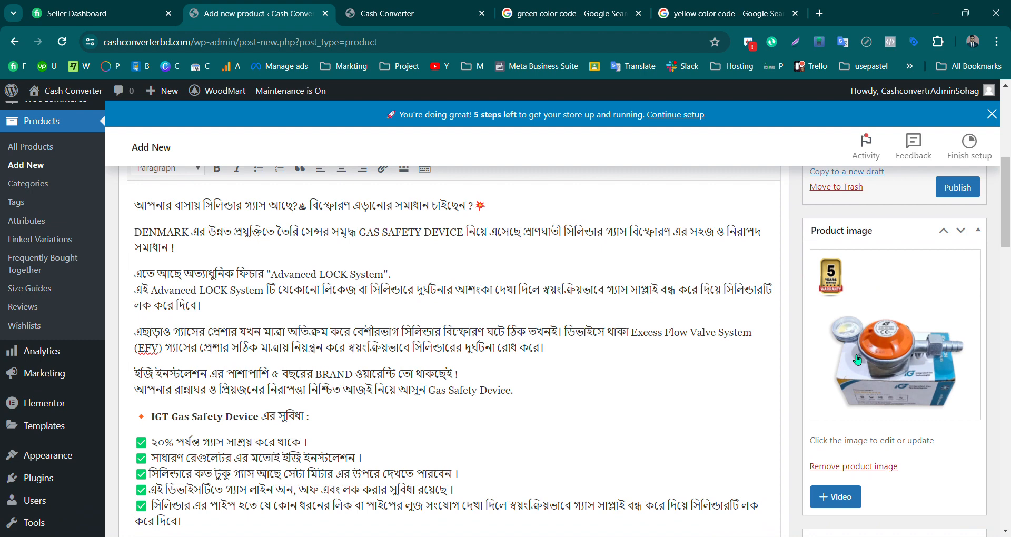
pyautogui.scroll(-5, 858, 359)
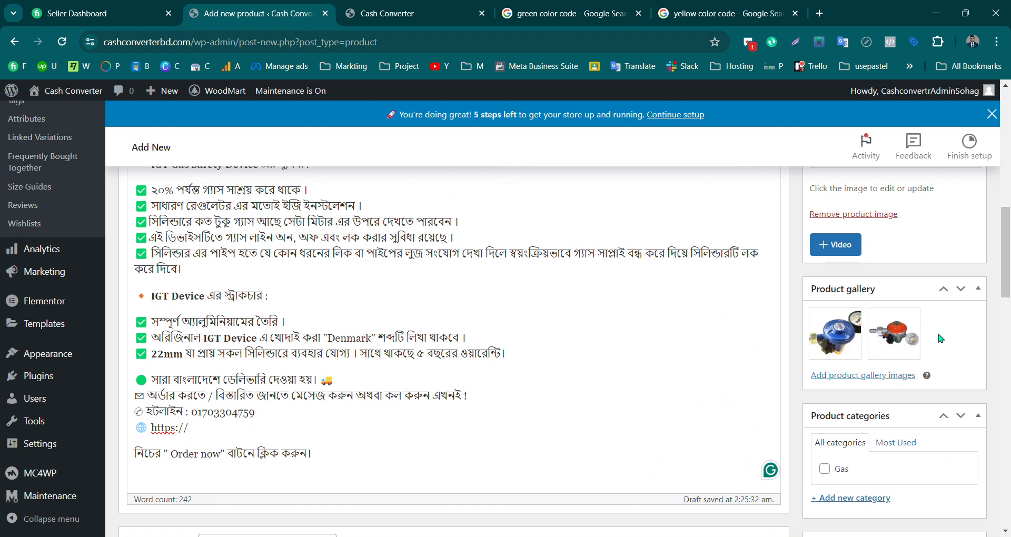
# Set the simple product's regular price to 1500 and sale price to 1300, and mark it as virtual
pyautogui.moveTo(1009, 266); pyautogui.dragTo(1000, 333)
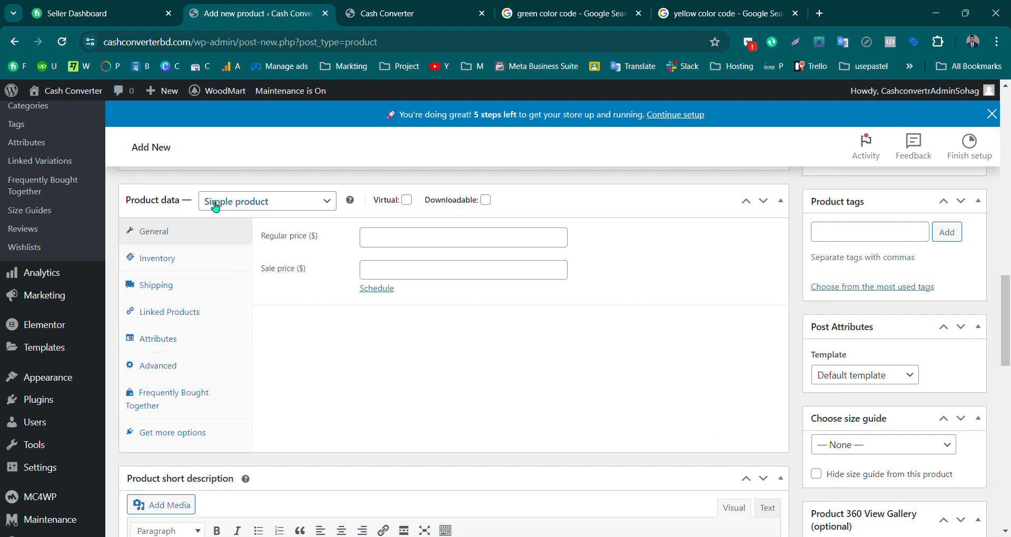
pyautogui.click(304, 206)
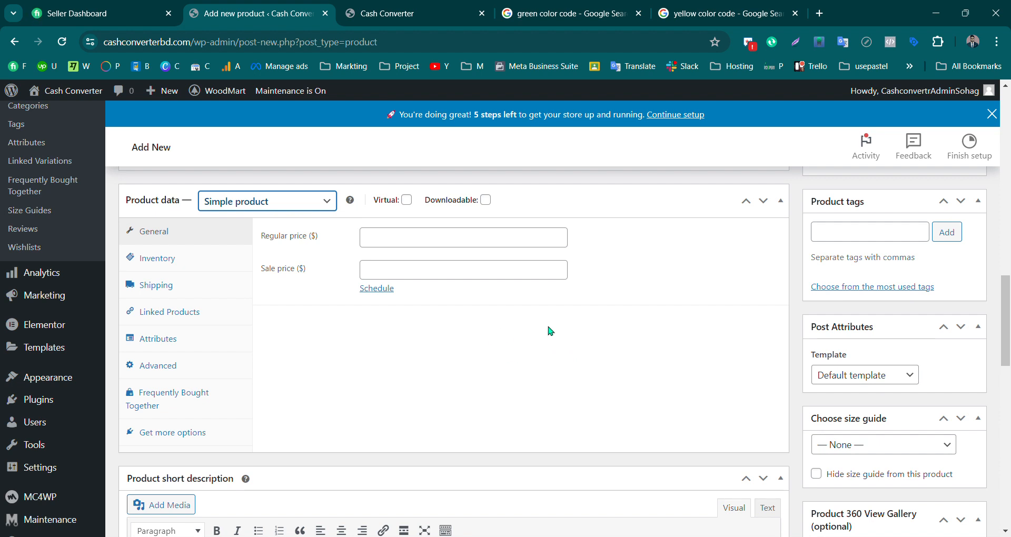
pyautogui.click(406, 245)
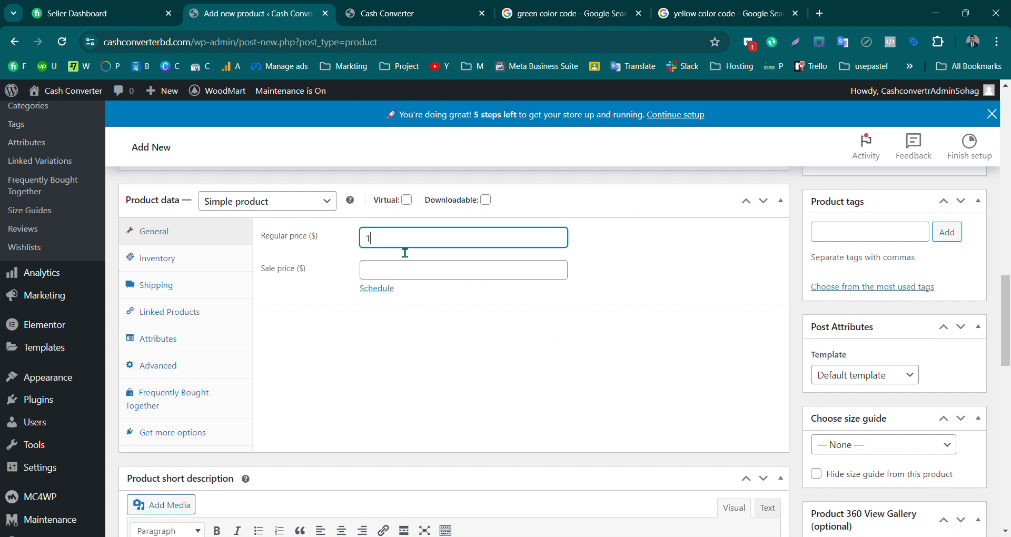
pyautogui.click(426, 278)
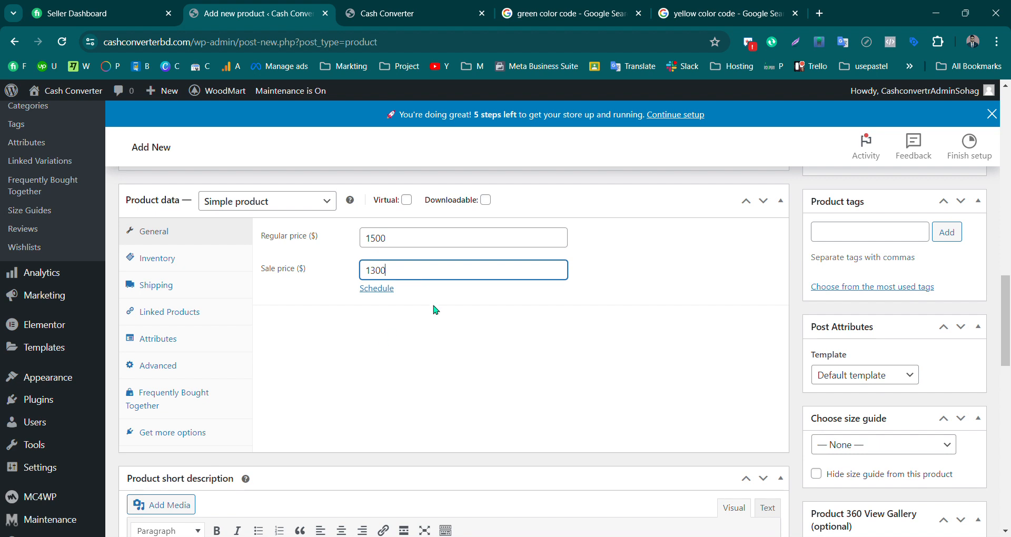
pyautogui.click(393, 339)
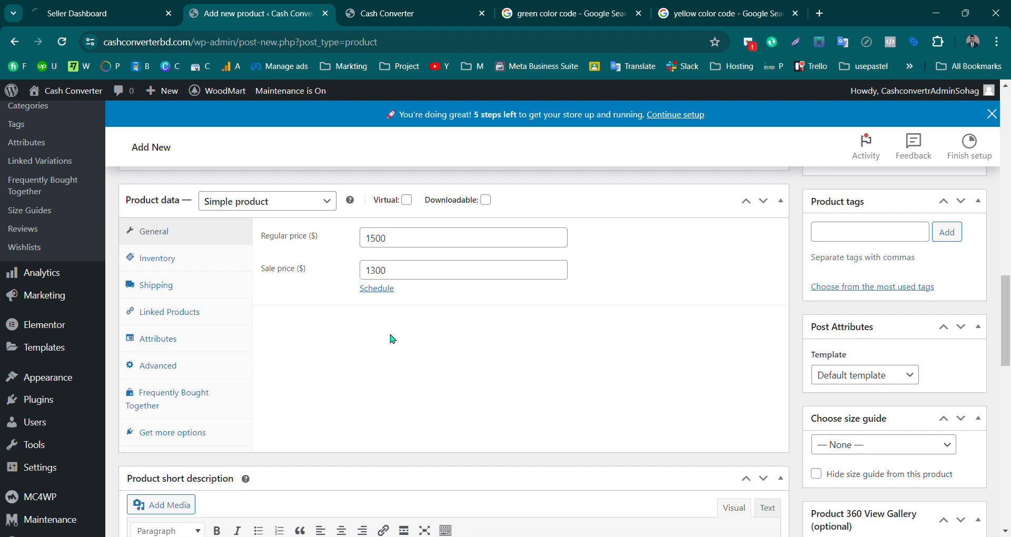
pyautogui.click(406, 200)
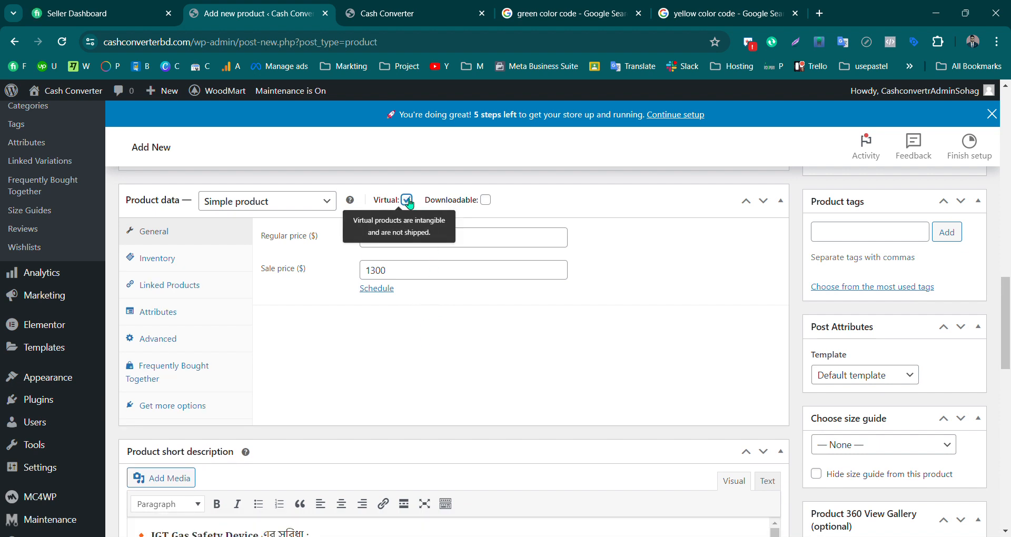
# Clear the virtual setting so the simple product counts as a shippable item
pyautogui.click(407, 199)
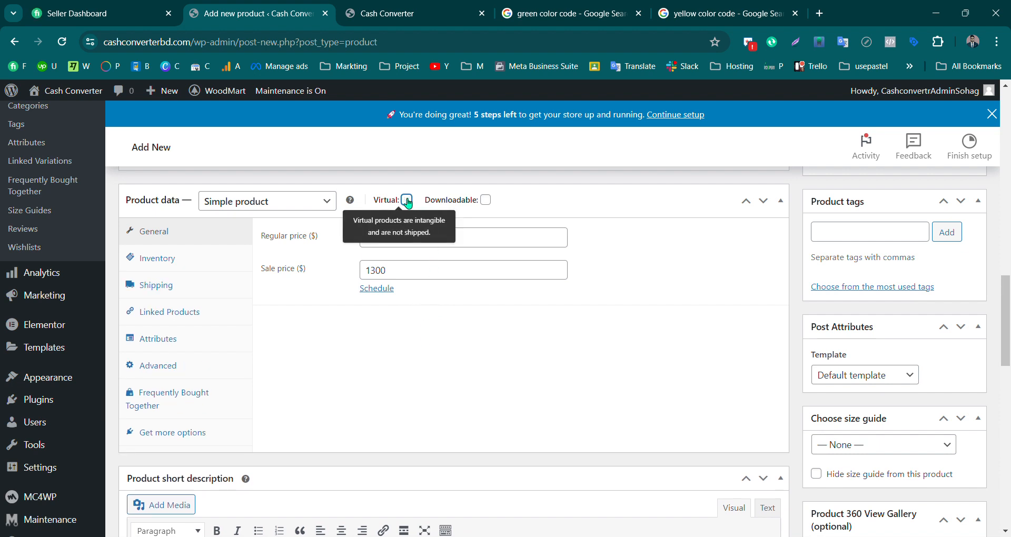
pyautogui.click(407, 200)
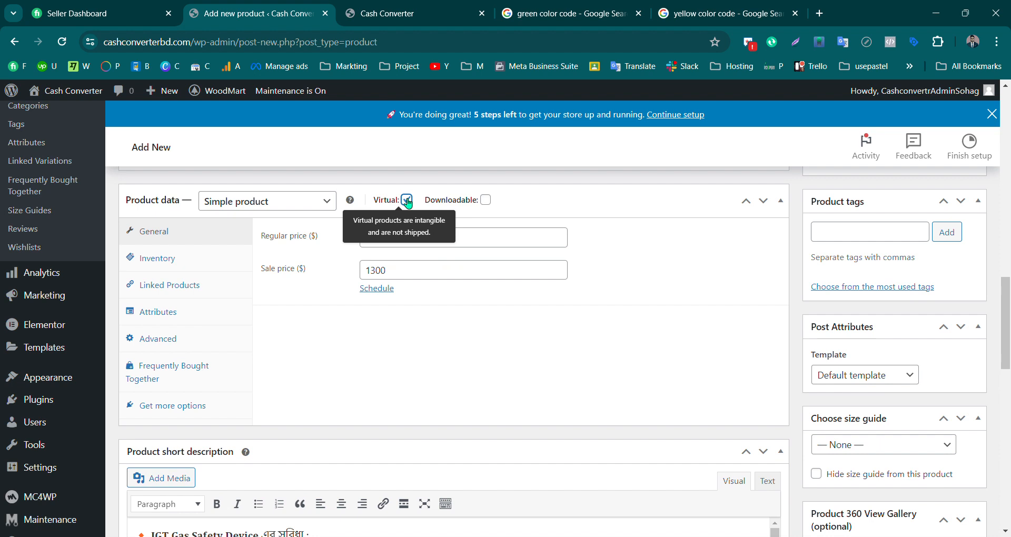
pyautogui.click(406, 200)
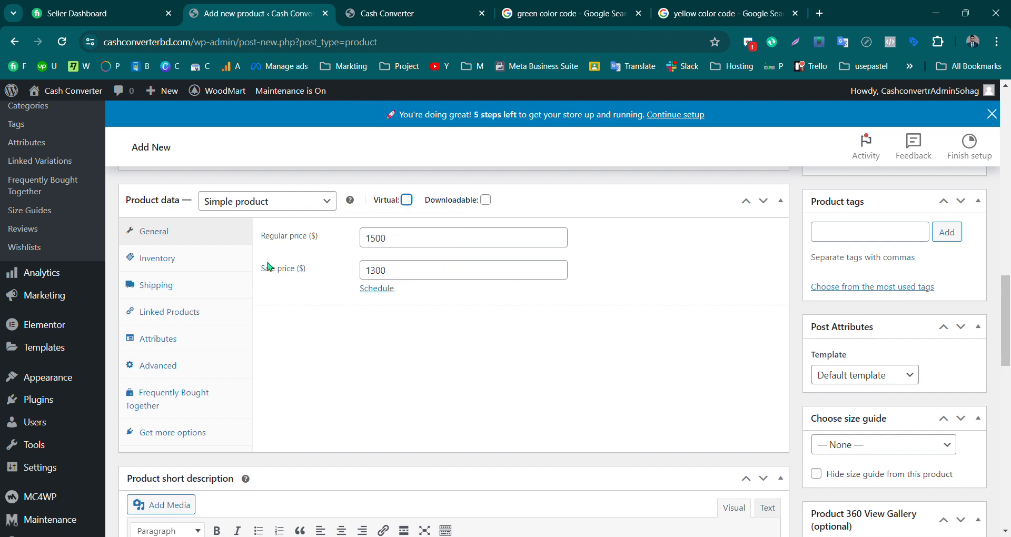
# Set the product's inventory SKU to SKU-001
pyautogui.click(177, 262)
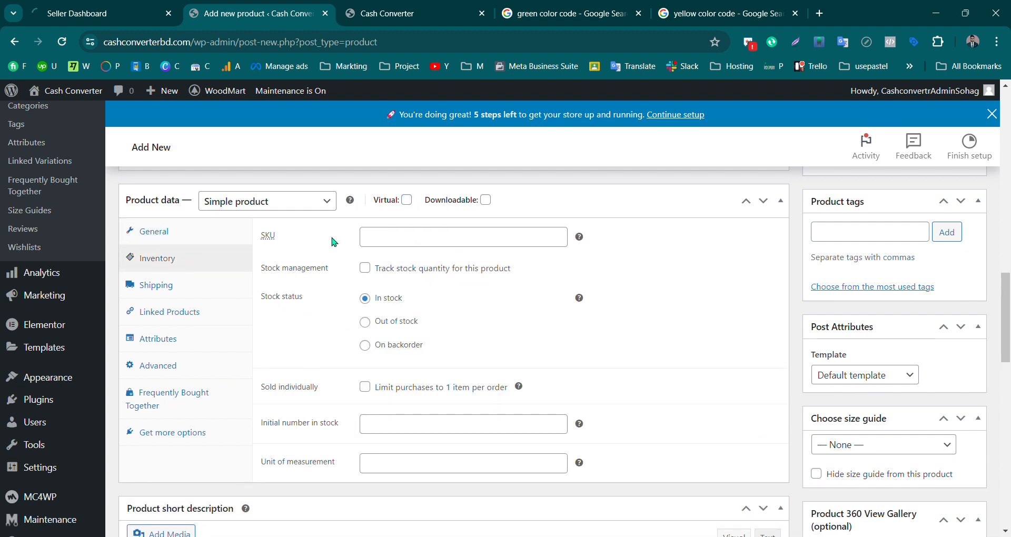
pyautogui.click(457, 245)
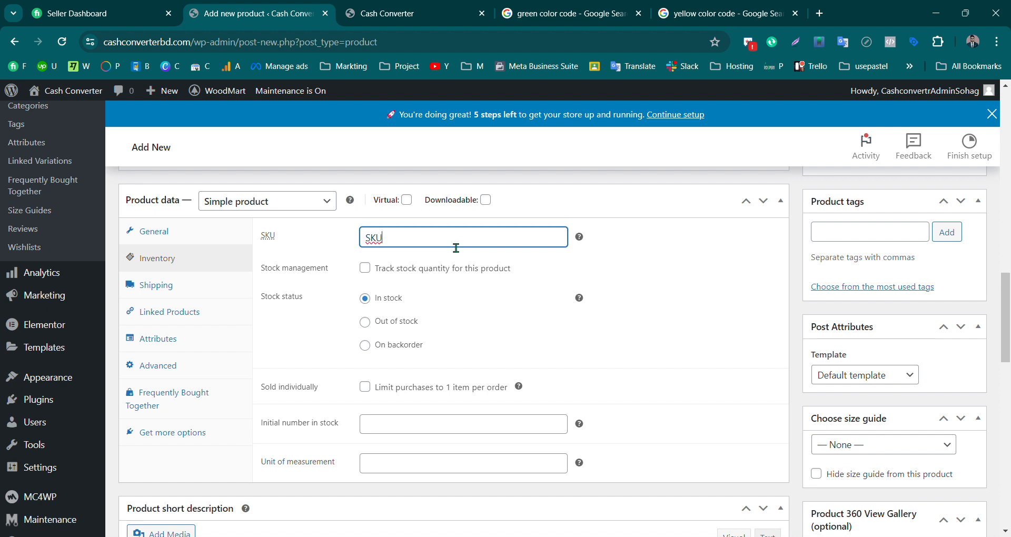
pyautogui.click(608, 257)
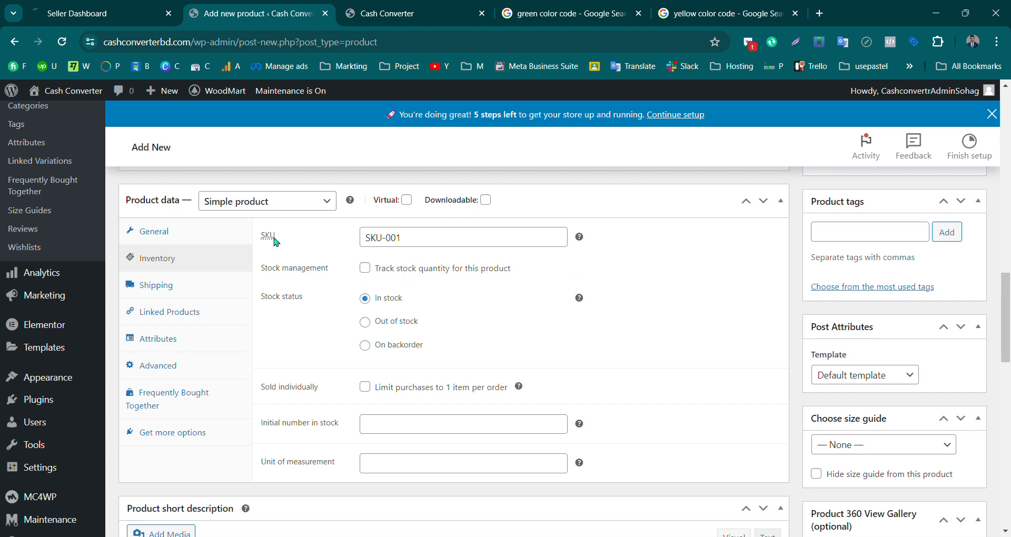
pyautogui.moveTo(450, 241); pyautogui.dragTo(354, 237)
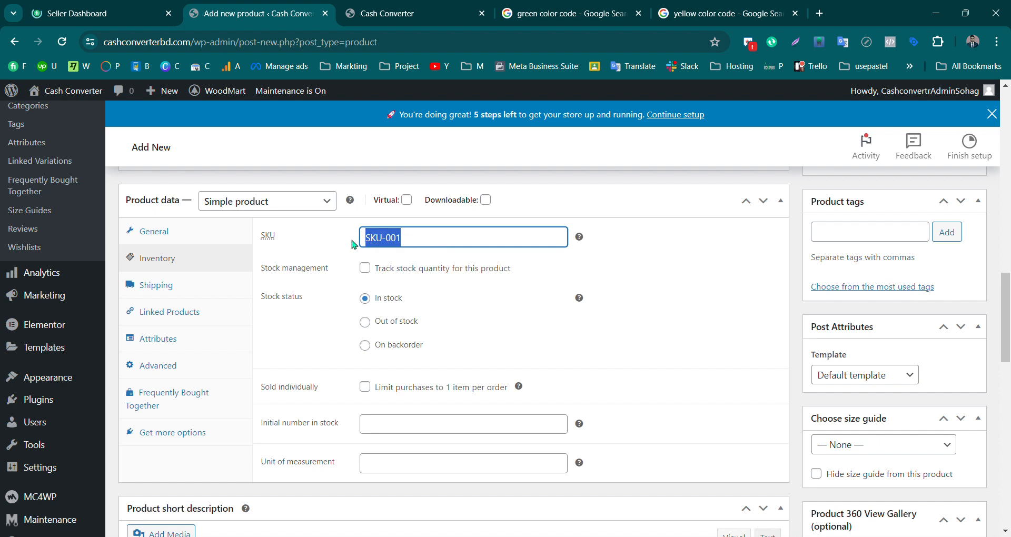
pyautogui.click(654, 248)
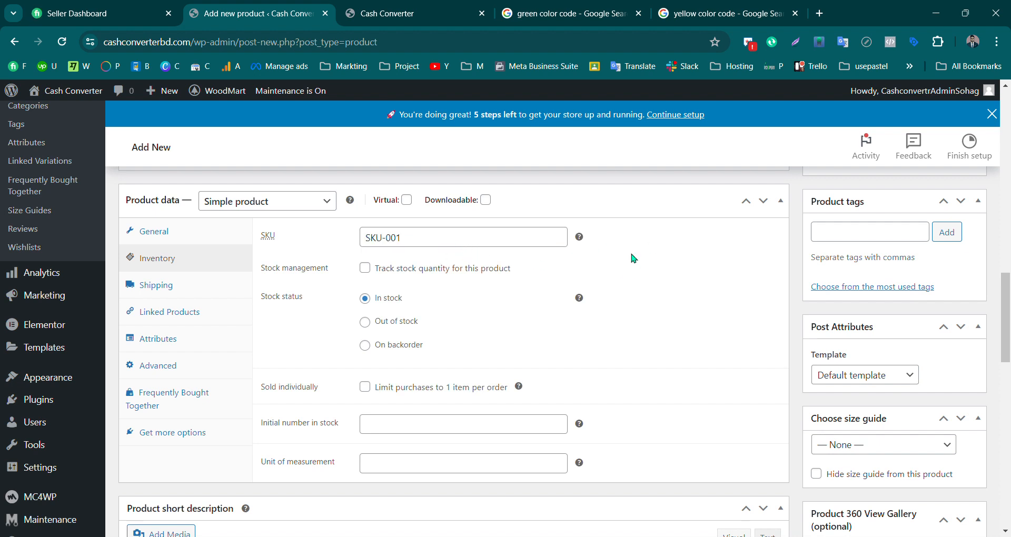
pyautogui.moveTo(472, 245); pyautogui.dragTo(373, 250)
pyautogui.click(695, 261)
# Try tracking the product's stock with a quantity of 10, and turn stock tracking off again
pyautogui.click(365, 269)
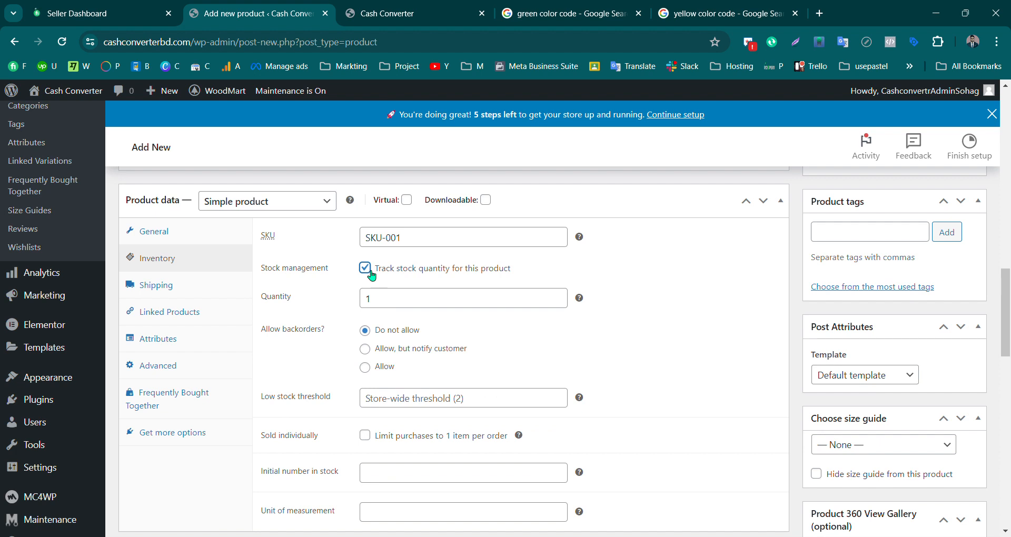
pyautogui.doubleClick(393, 306)
pyautogui.write('10')
pyautogui.click(618, 296)
pyautogui.click(367, 268)
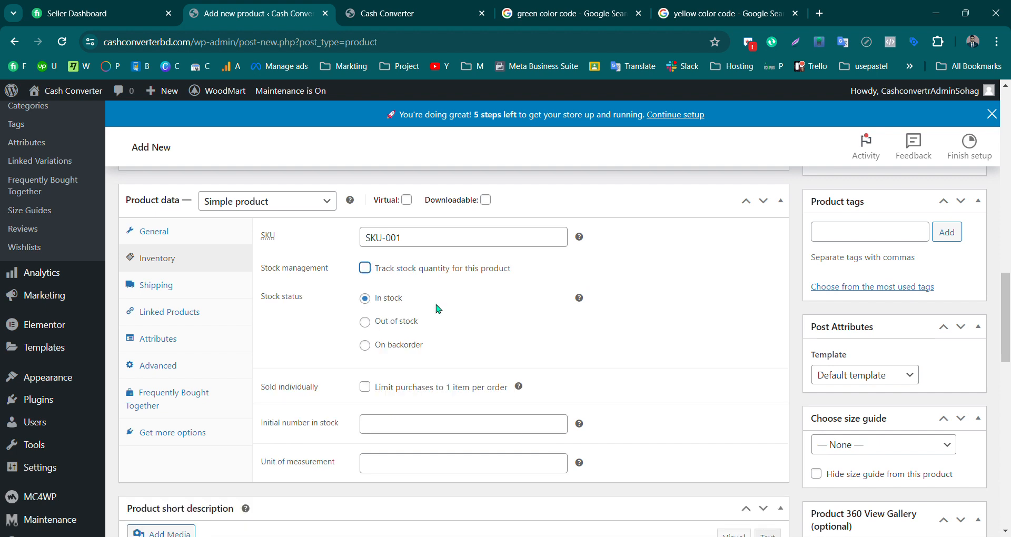
# Look over the remaining inventory options, including stock status and the limit of one item per order, leaving them unchanged
pyautogui.moveTo(1009, 346)
pyautogui.mouseDown()
pyautogui.moveTo(1010, 372)
pyautogui.moveTo(1010, 355)
pyautogui.mouseUp()
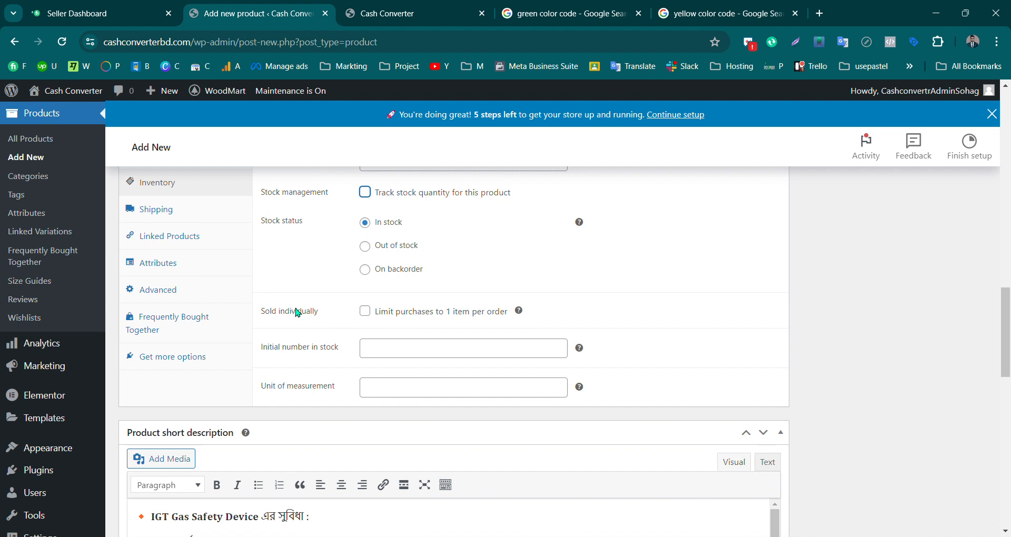
pyautogui.click(367, 319)
pyautogui.click(370, 316)
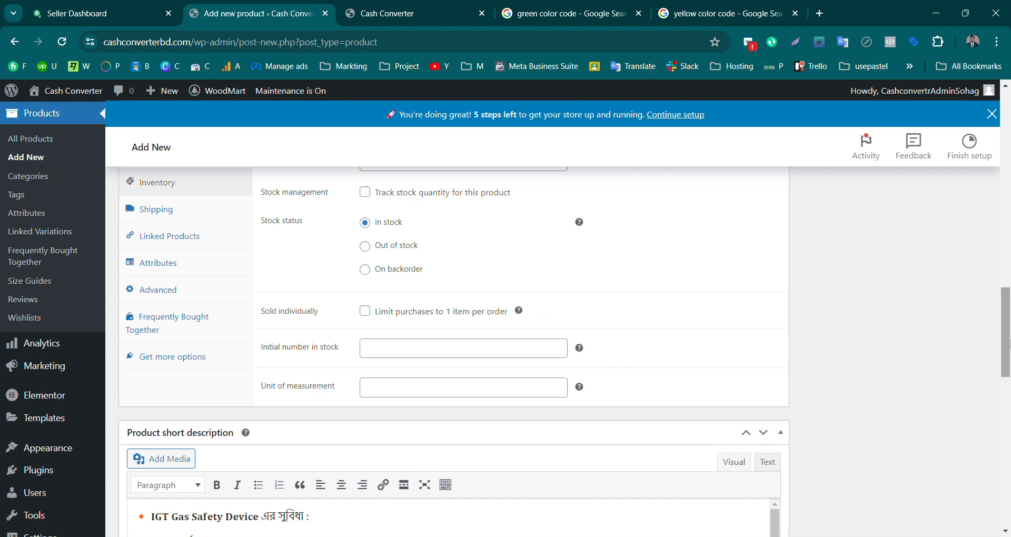
pyautogui.scroll(4, 1007, 352)
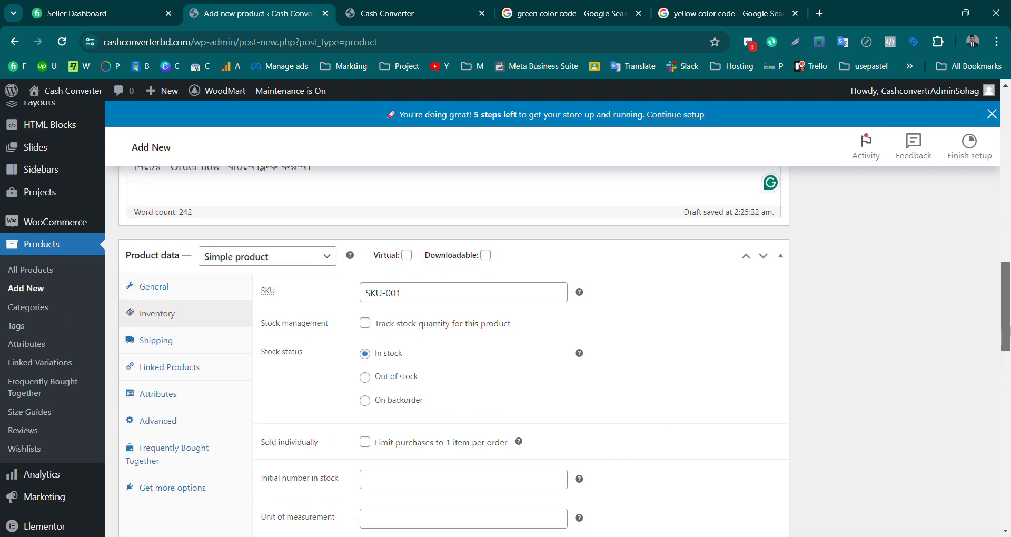
pyautogui.scroll(-2, 1007, 352)
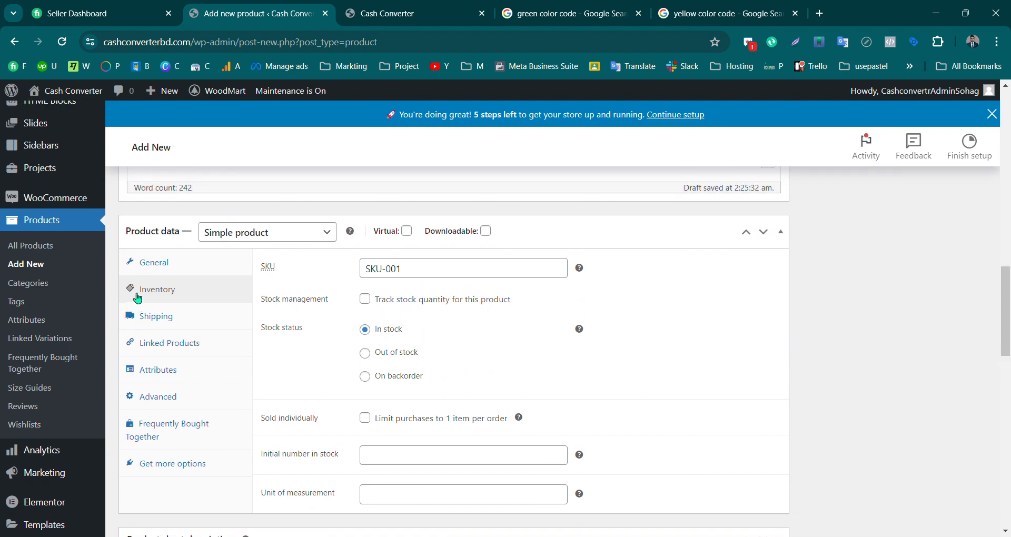
pyautogui.scroll(-8, 1006, 350)
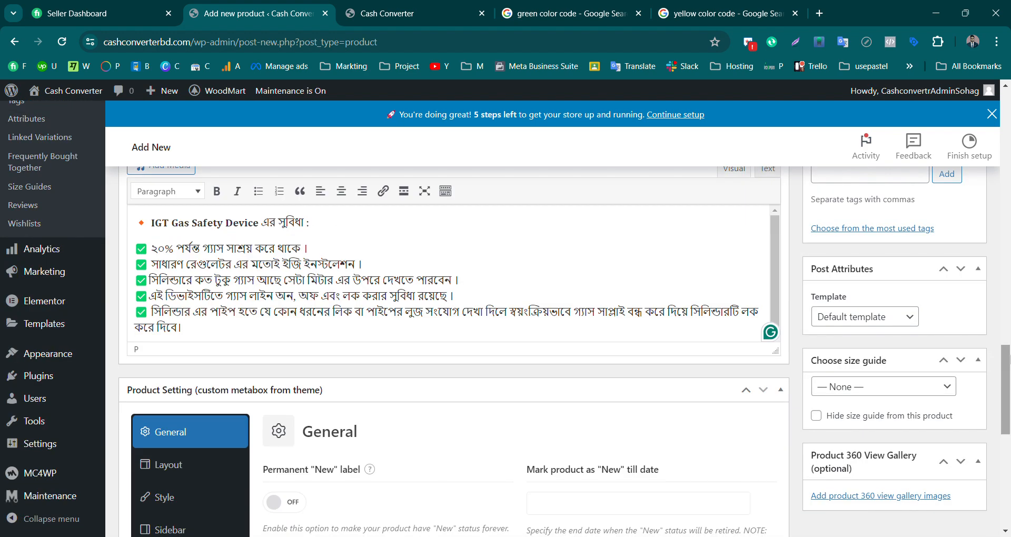
pyautogui.scroll(8, 997, 332)
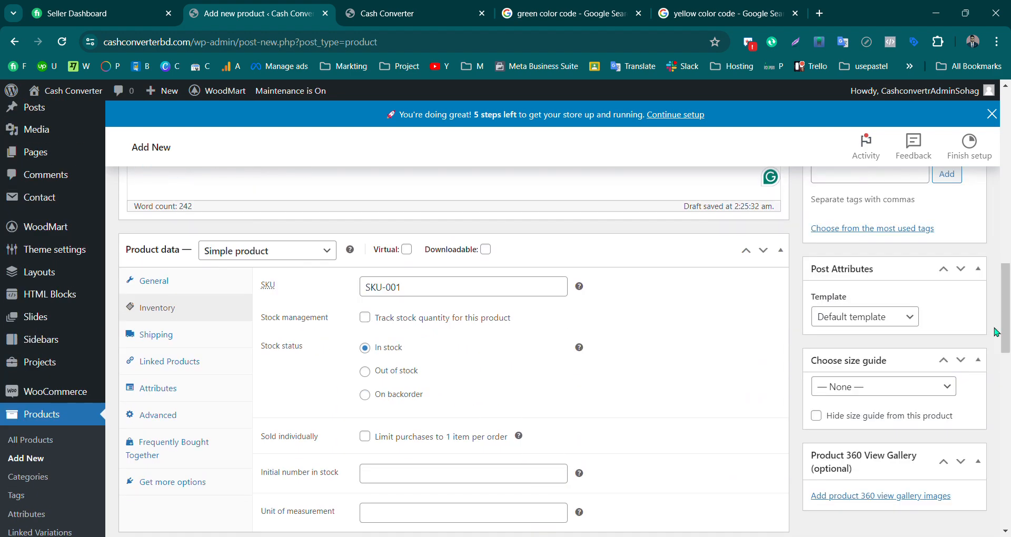
pyautogui.click(476, 296)
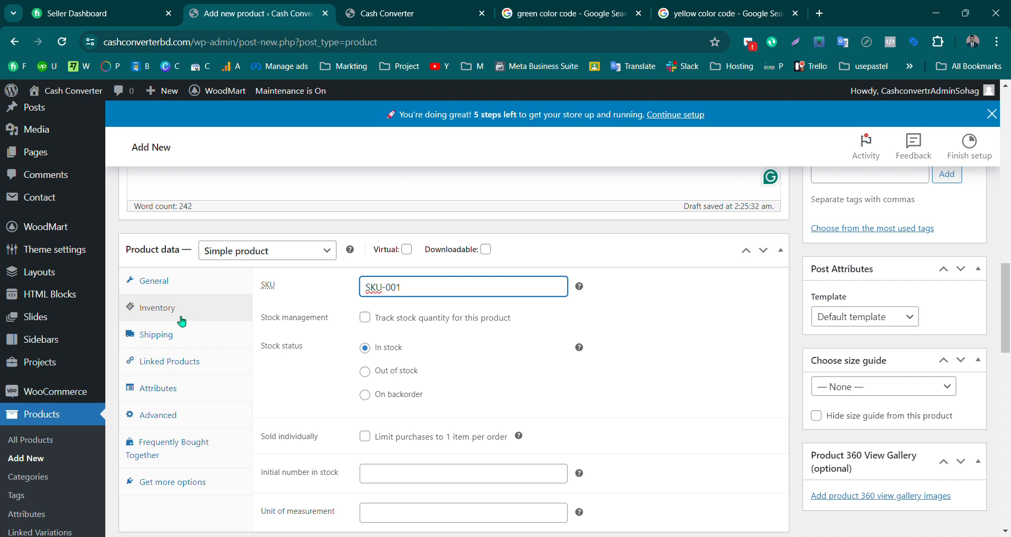
# Look over the shipping weight, dimensions and class settings and the upsell and cross-sell product searches, leaving them empty
pyautogui.click(177, 336)
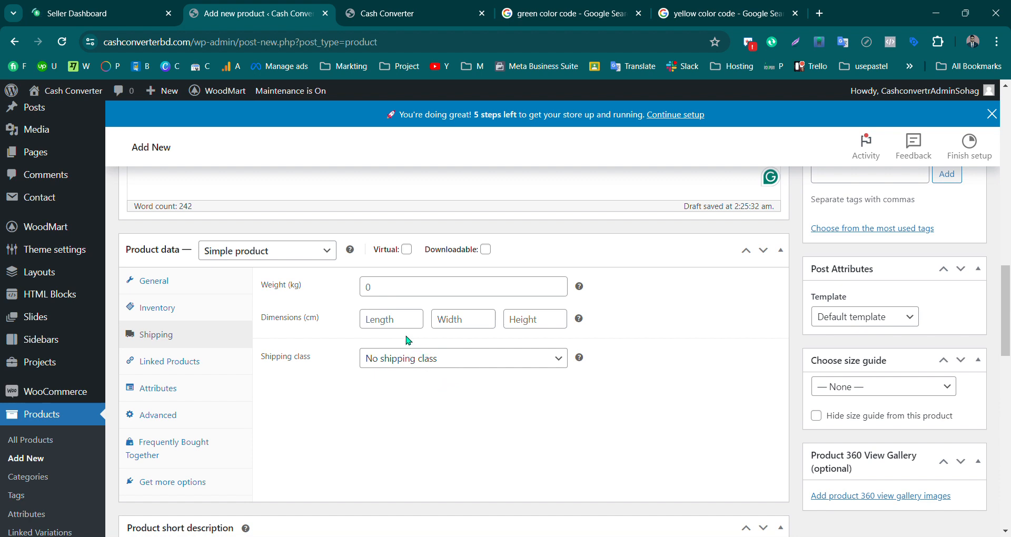
pyautogui.click(379, 325)
pyautogui.click(203, 363)
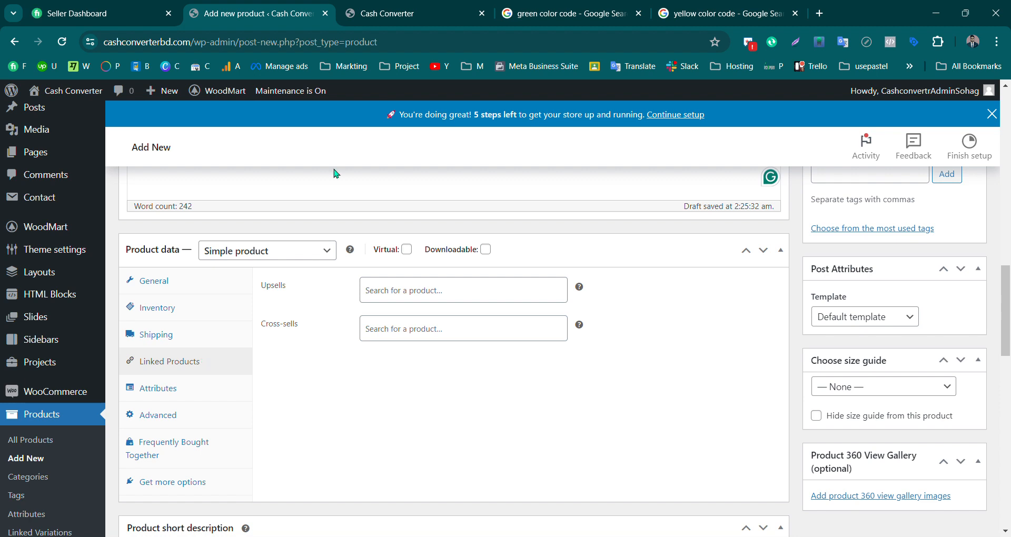
pyautogui.click(406, 300)
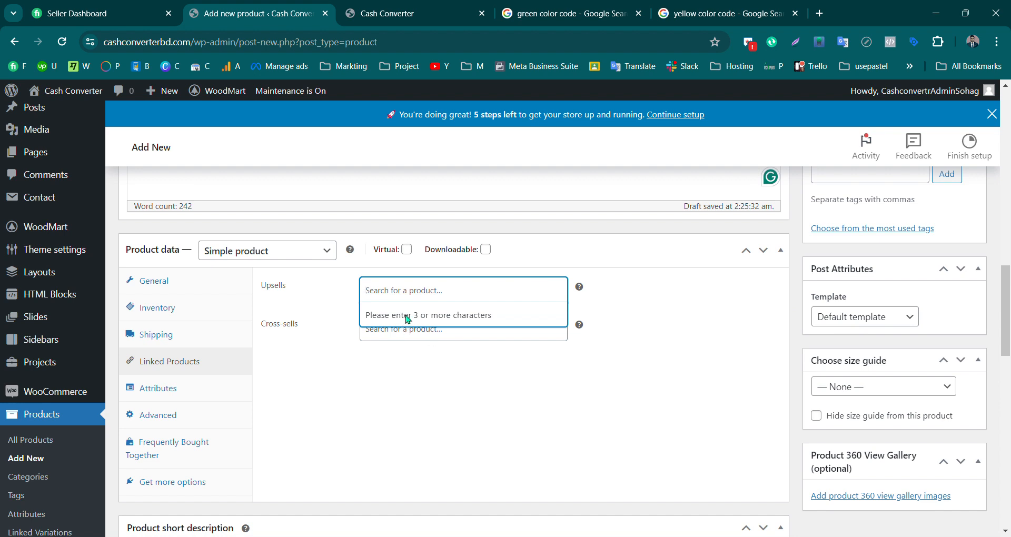
pyautogui.write('s')
pyautogui.press('BackSpace')
pyautogui.click(428, 393)
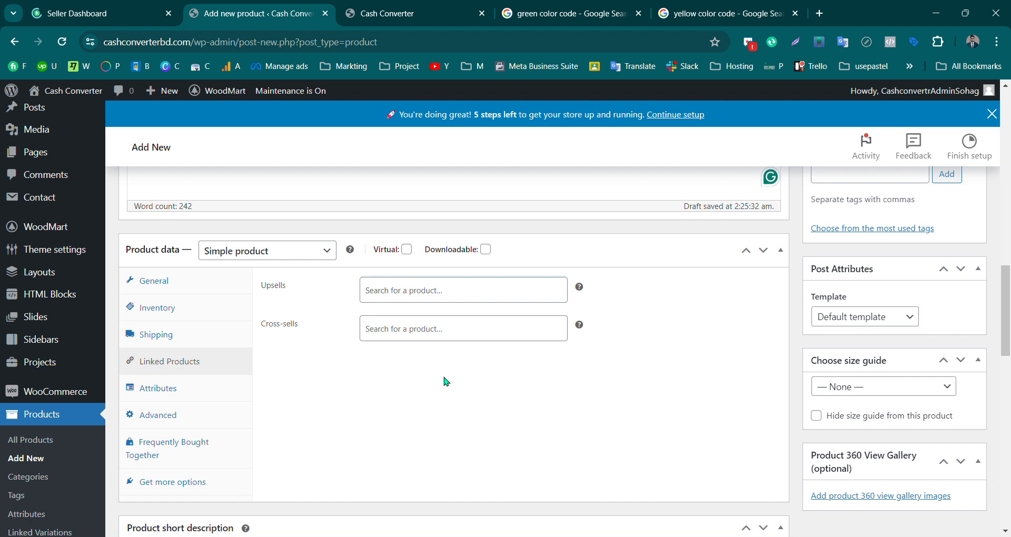
# Add the existing Colors attribute to the product
pyautogui.click(158, 390)
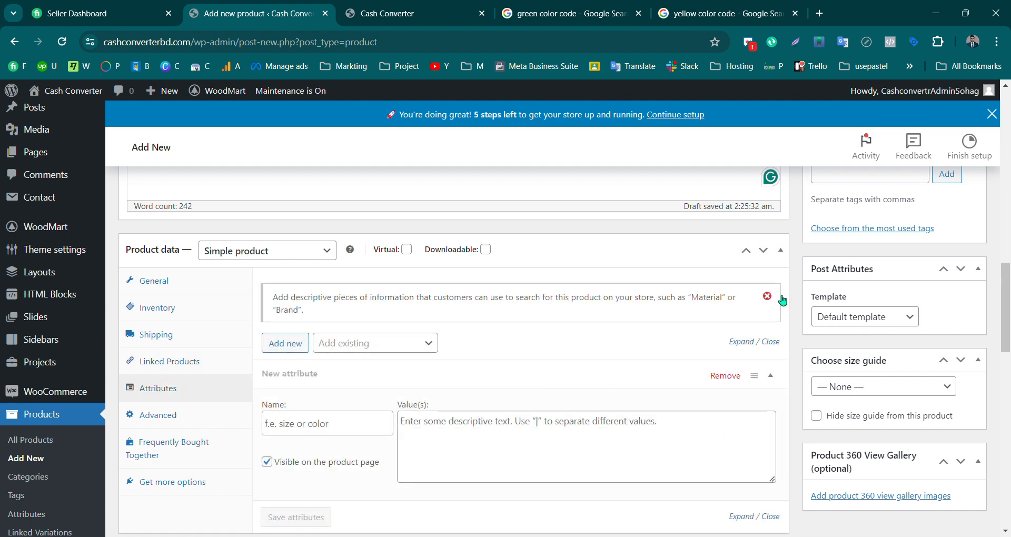
pyautogui.scroll(-1, 979, 260)
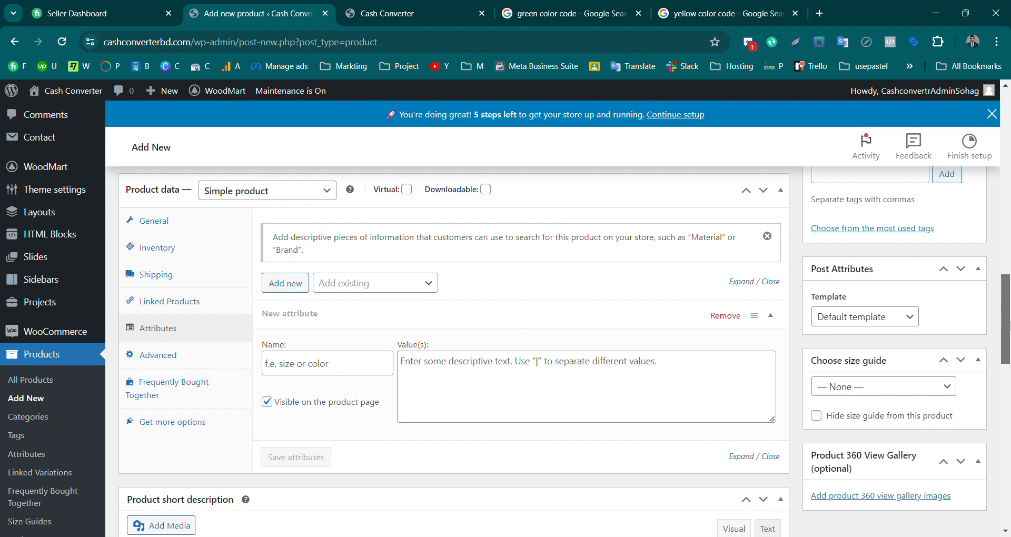
pyautogui.click(340, 288)
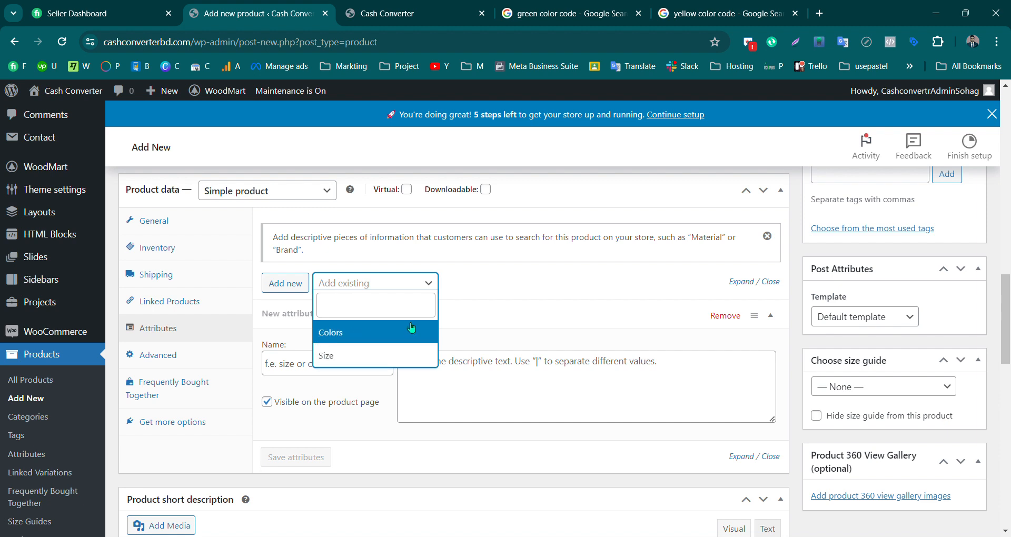
pyautogui.click(348, 332)
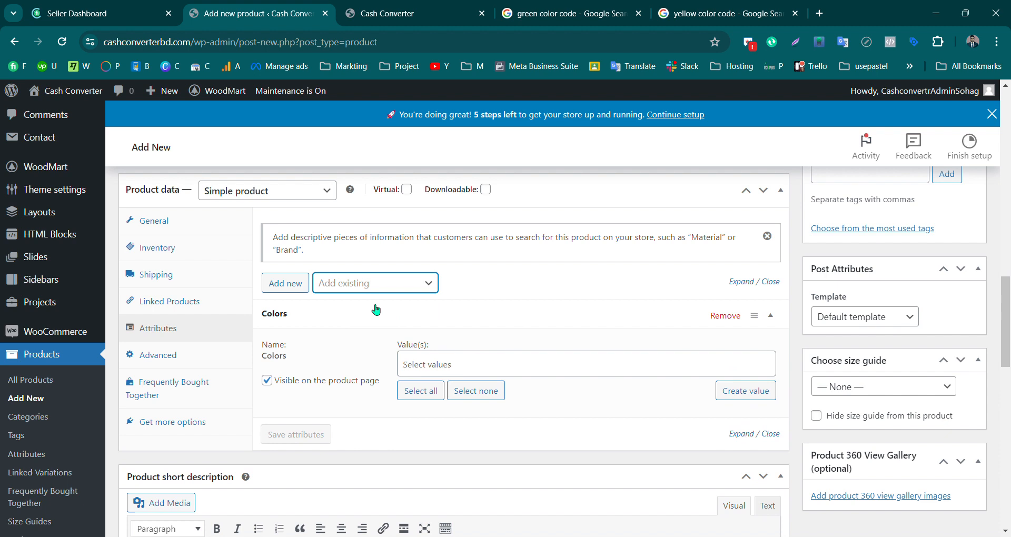
pyautogui.click(350, 283)
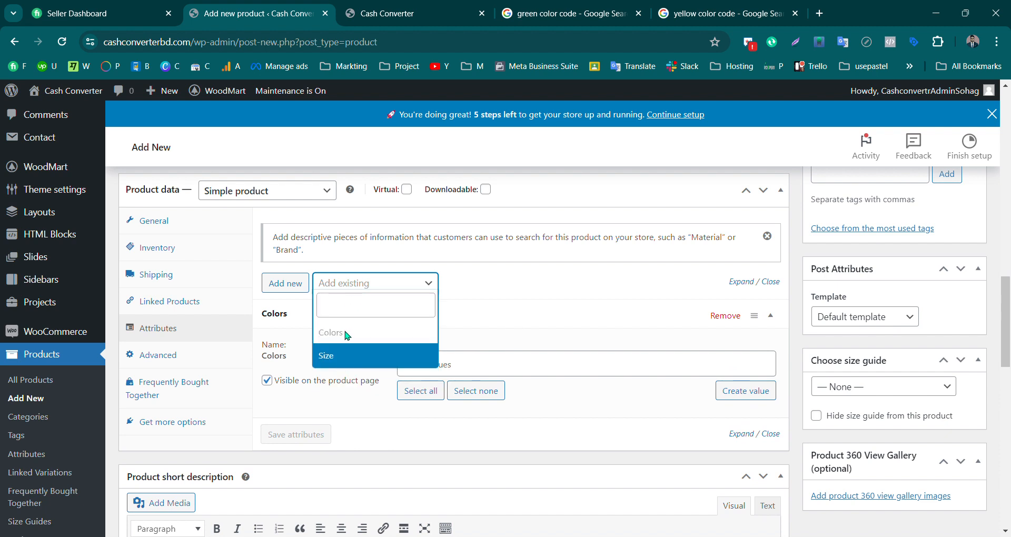
pyautogui.click(455, 319)
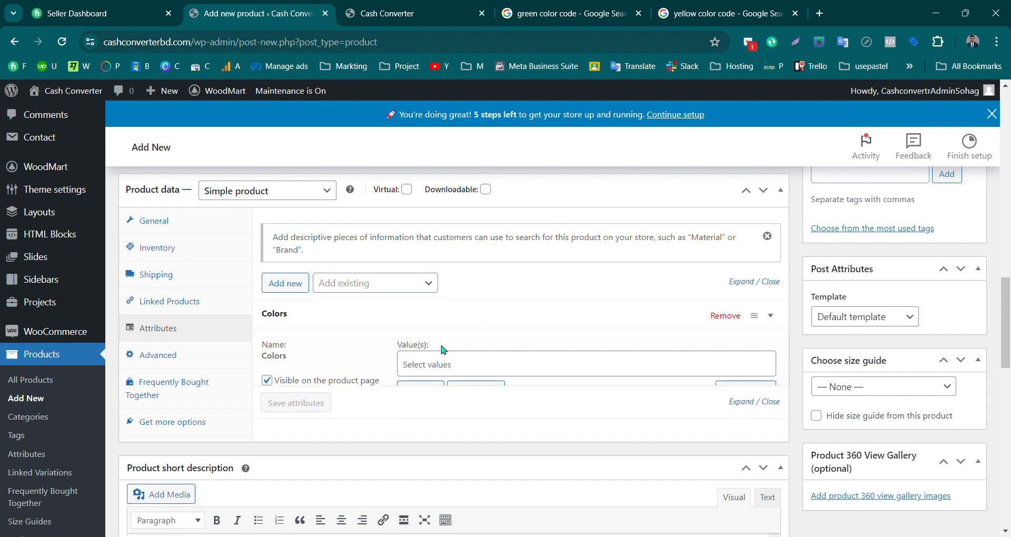
pyautogui.click(590, 324)
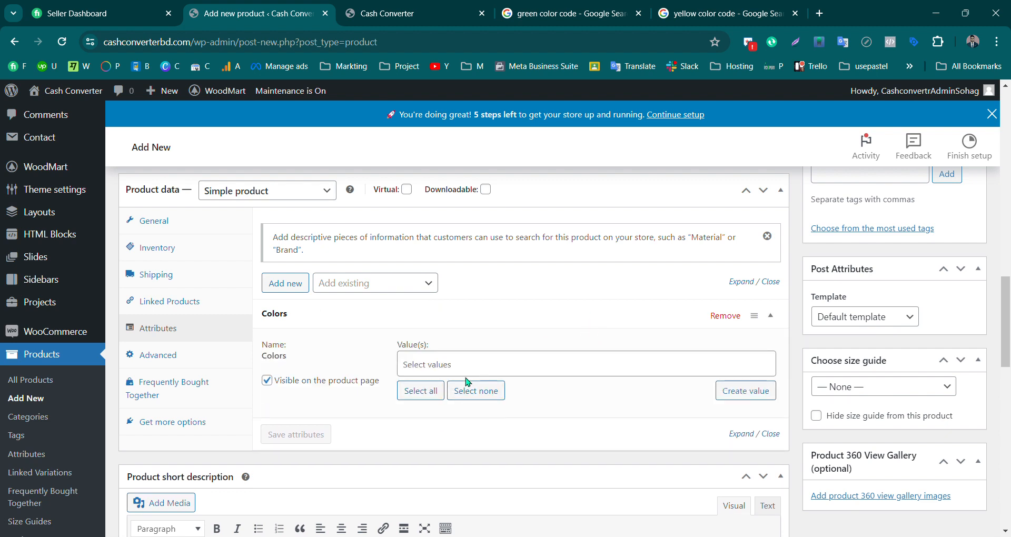
# Assign the values Green and Red to the Colors attribute, leaving out Yellow and keeping it visible on the product page
pyautogui.click(422, 392)
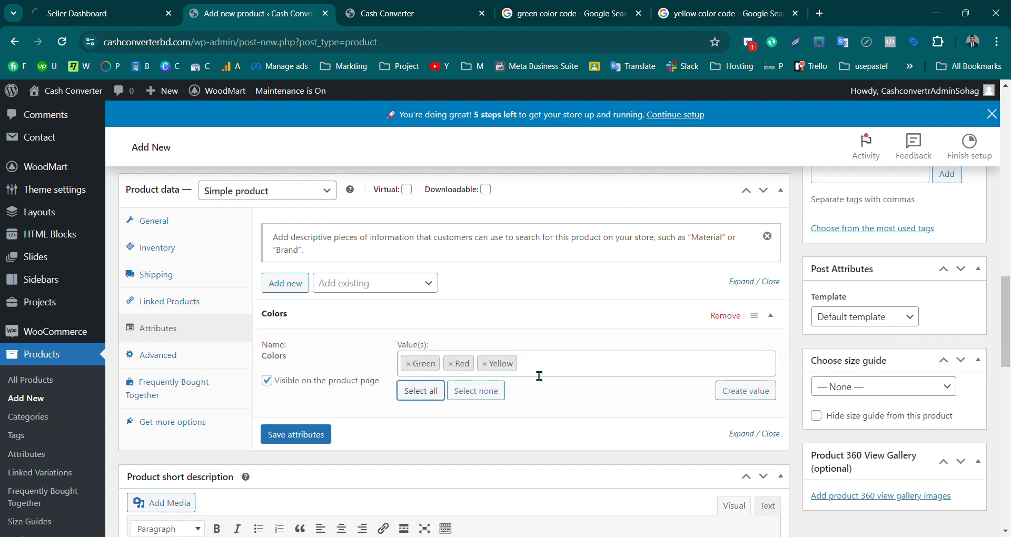
pyautogui.click(484, 363)
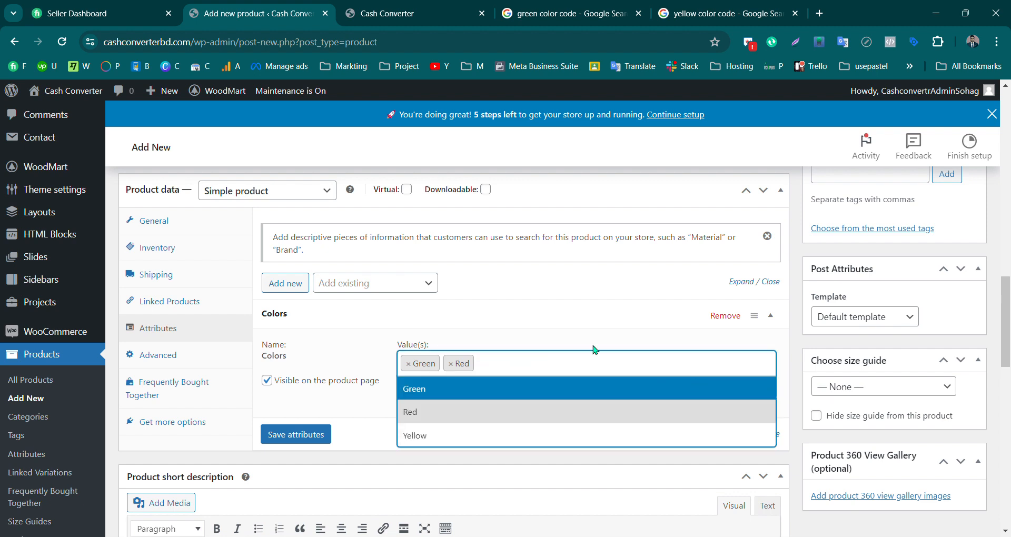
pyautogui.click(548, 324)
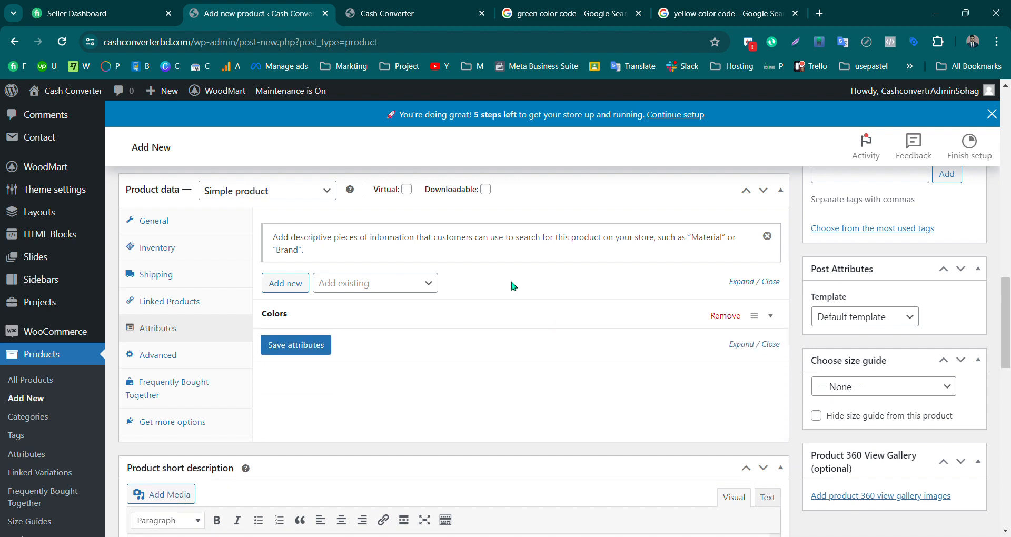
pyautogui.click(299, 321)
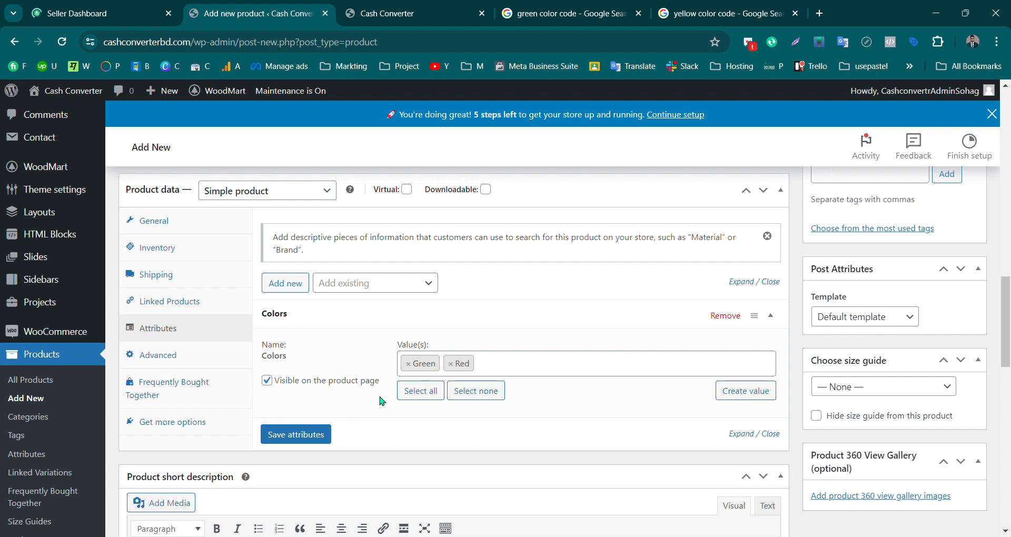
pyautogui.click(269, 383)
pyautogui.click(268, 386)
# Add the existing Size attribute to the product with all its values: M, S, Xl and XXL
pyautogui.click(397, 283)
pyautogui.click(352, 362)
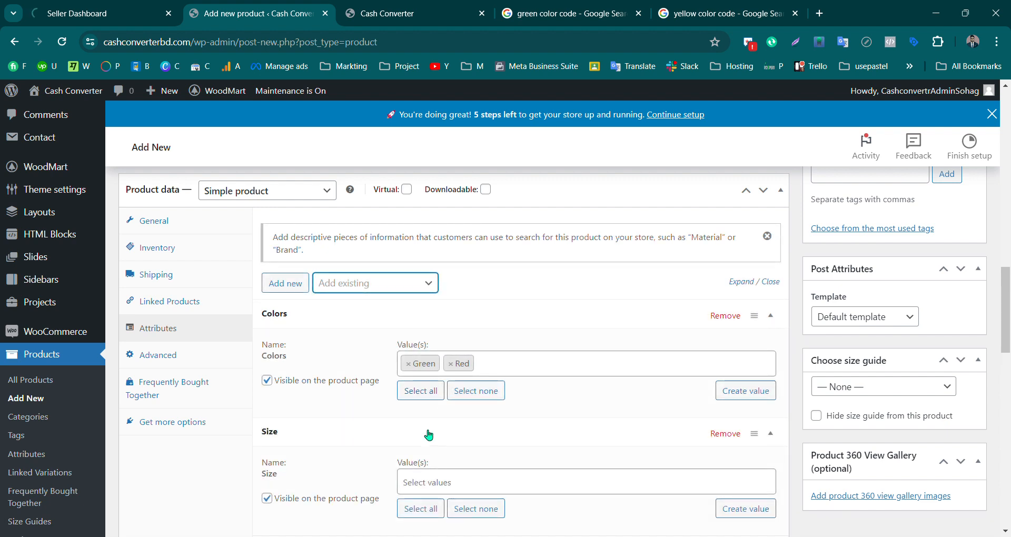
pyautogui.click(482, 513)
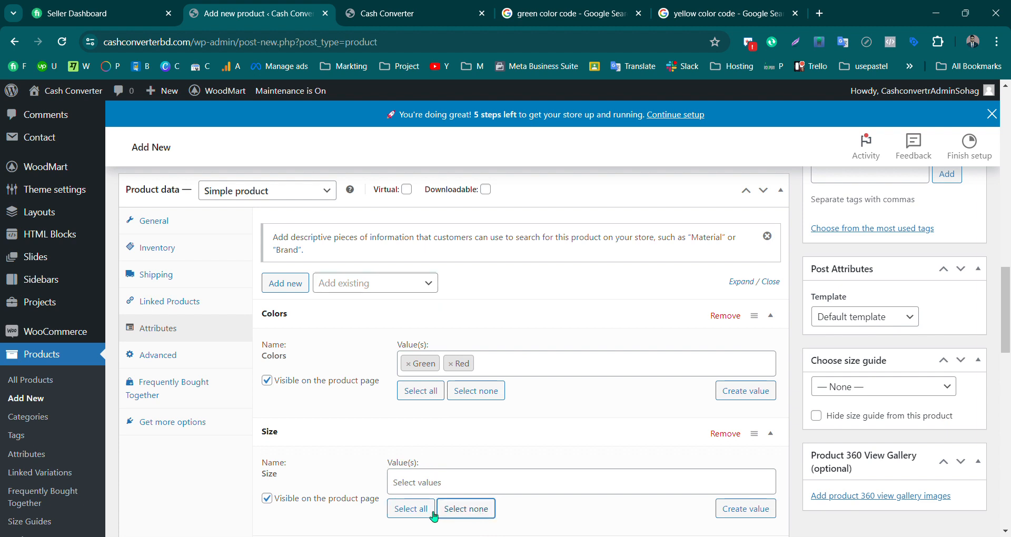
pyautogui.click(410, 510)
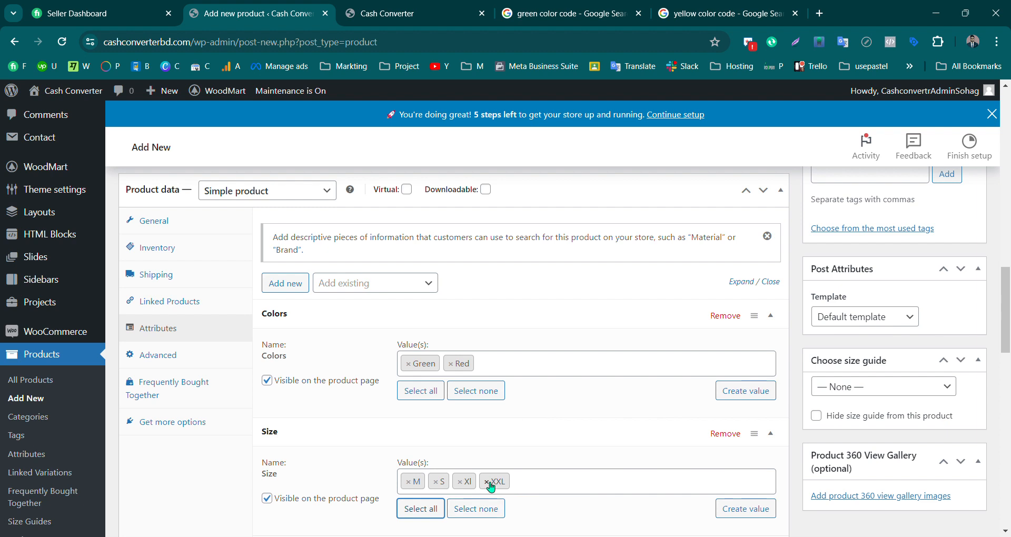
# Remove the XXL value from the Size attribute, keeping M, S and Xl, and save the product attributes
pyautogui.click(487, 481)
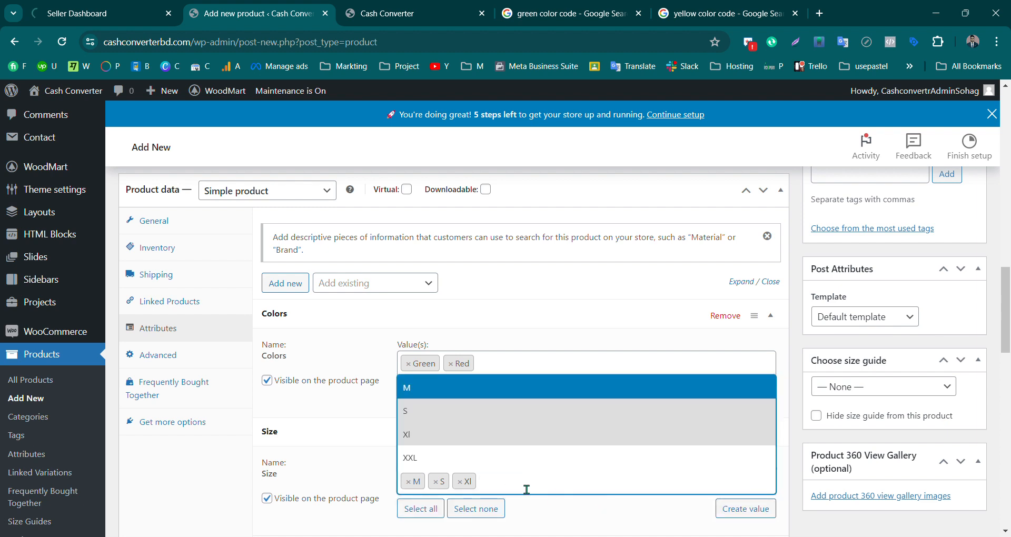
pyautogui.click(388, 451)
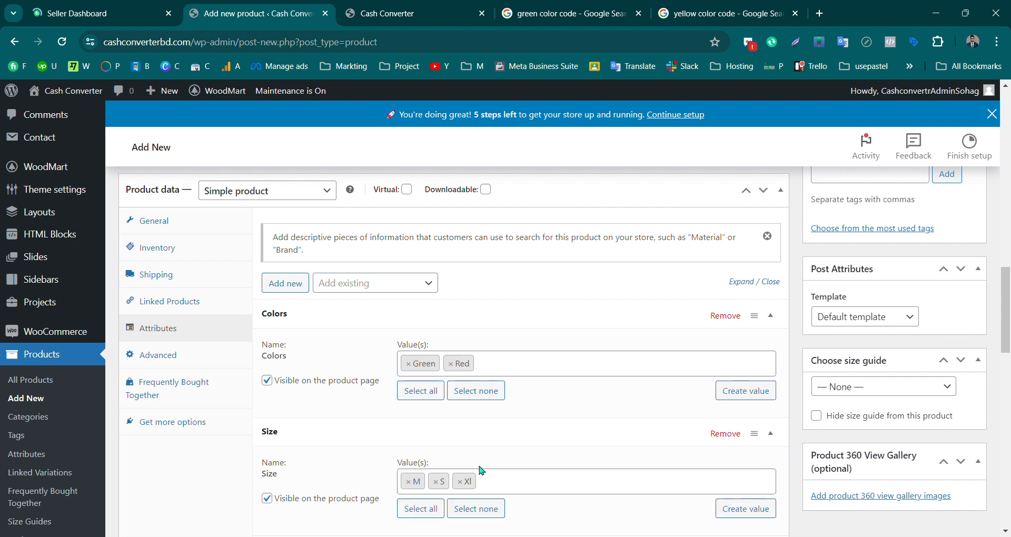
pyautogui.scroll(-3, 532, 406)
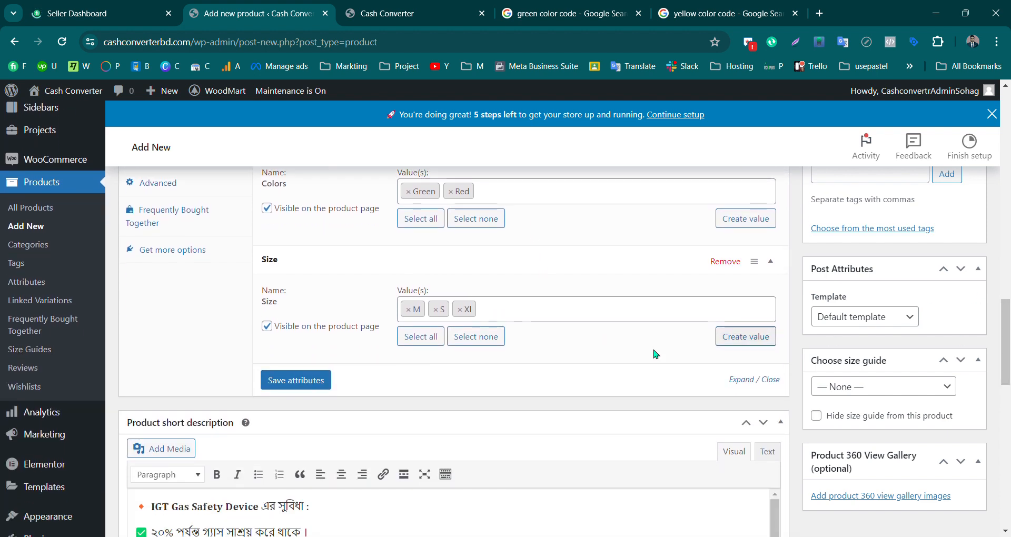
pyautogui.click(295, 384)
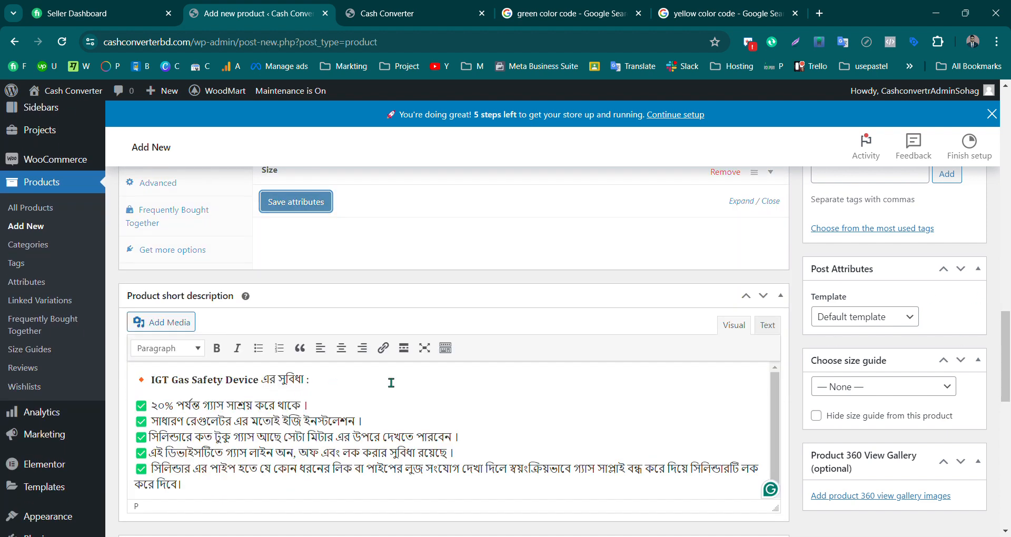
# Enter "Order Now" as the purchase note in the product's advanced settings, leaving reviews enabled
pyautogui.moveTo(1008, 371); pyautogui.dragTo(1010, 332)
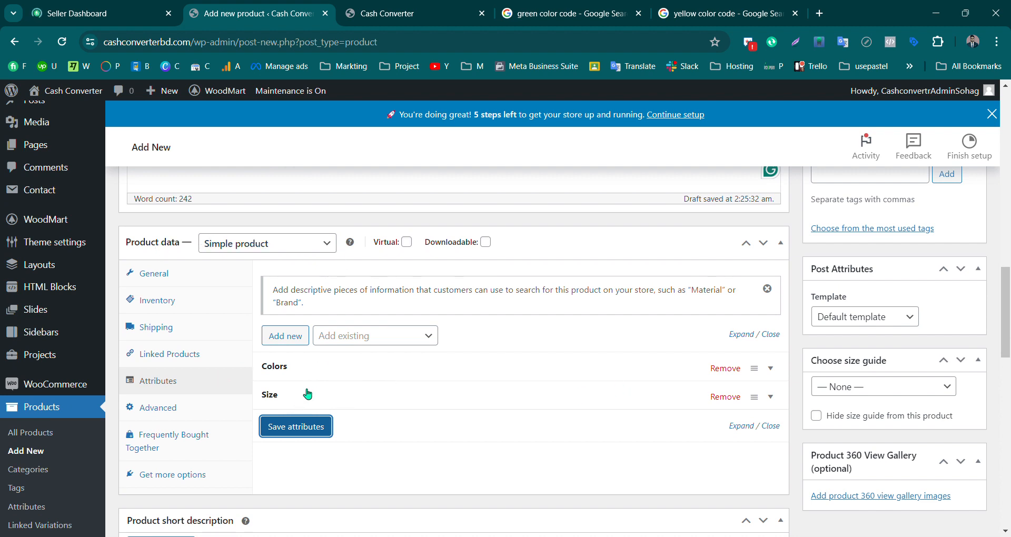
pyautogui.click(150, 409)
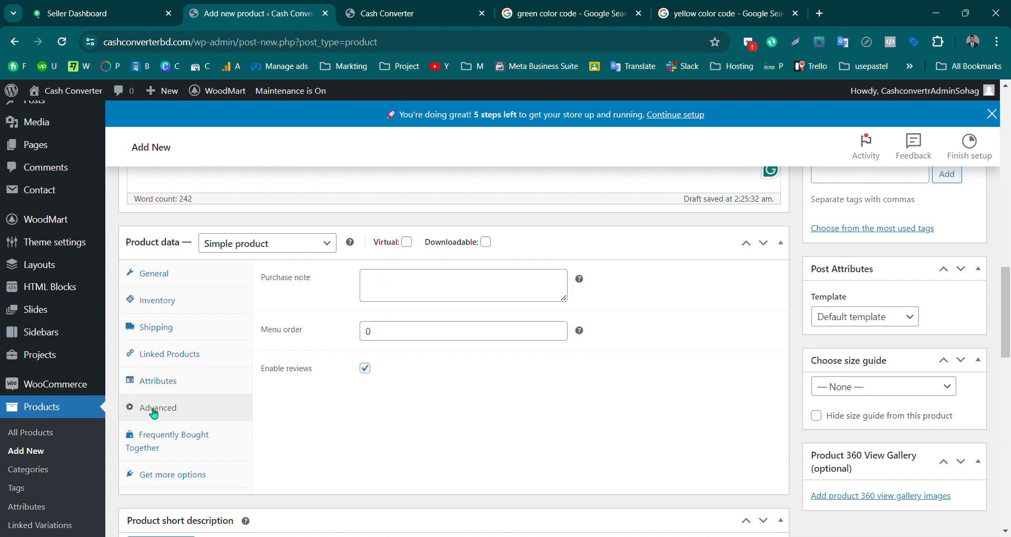
pyautogui.click(385, 294)
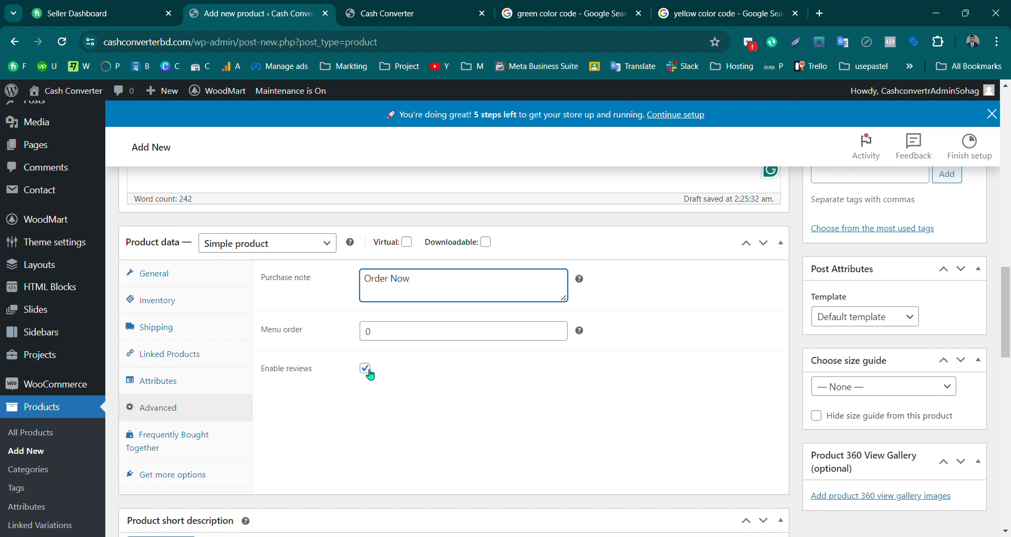
# Check the Frequently Bought Together settings for available bundles without adding any
pyautogui.click(153, 441)
pyautogui.click(410, 332)
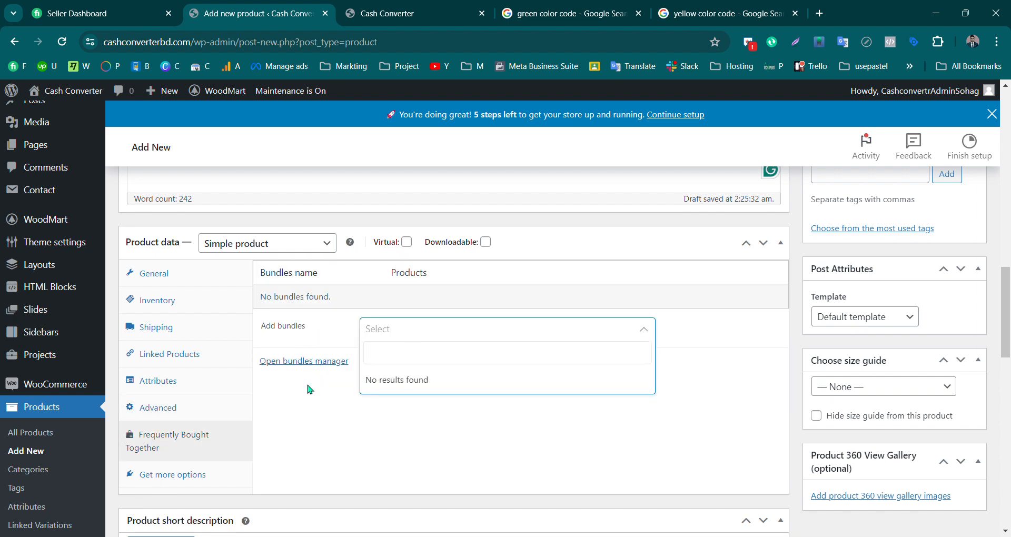
pyautogui.click(300, 453)
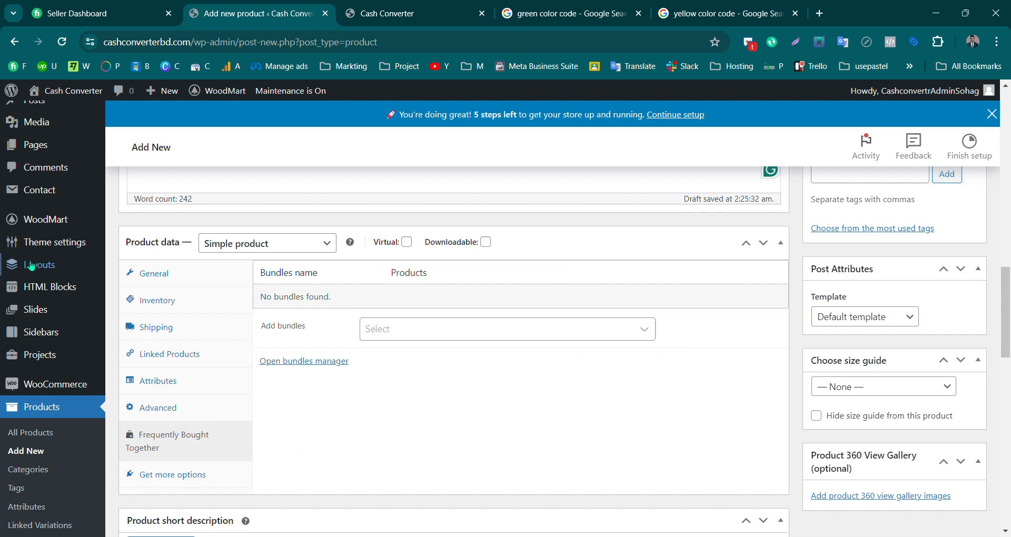
# Review the product's price, inventory, shipping, linked products and attribute settings without changing anything
pyautogui.click(166, 273)
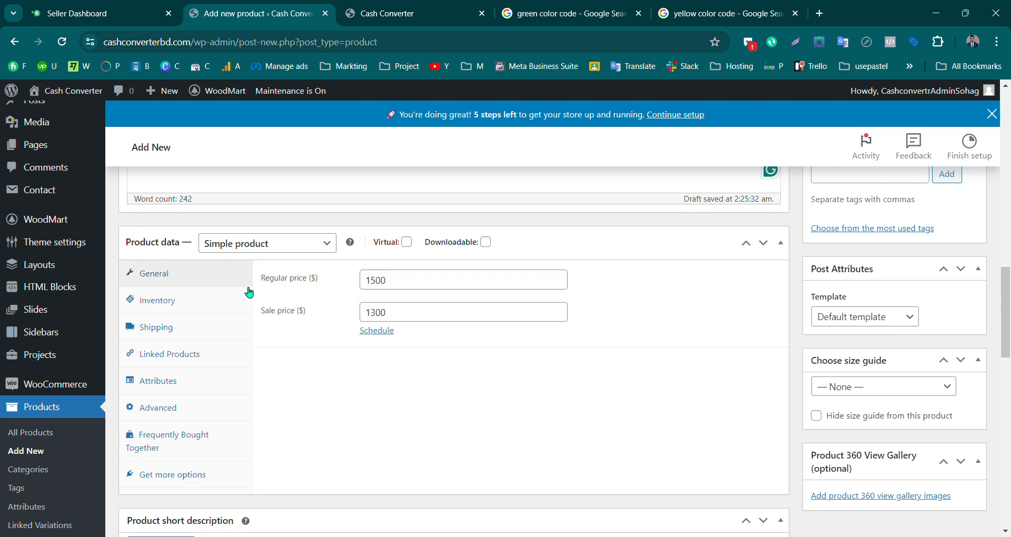
pyautogui.click(385, 287)
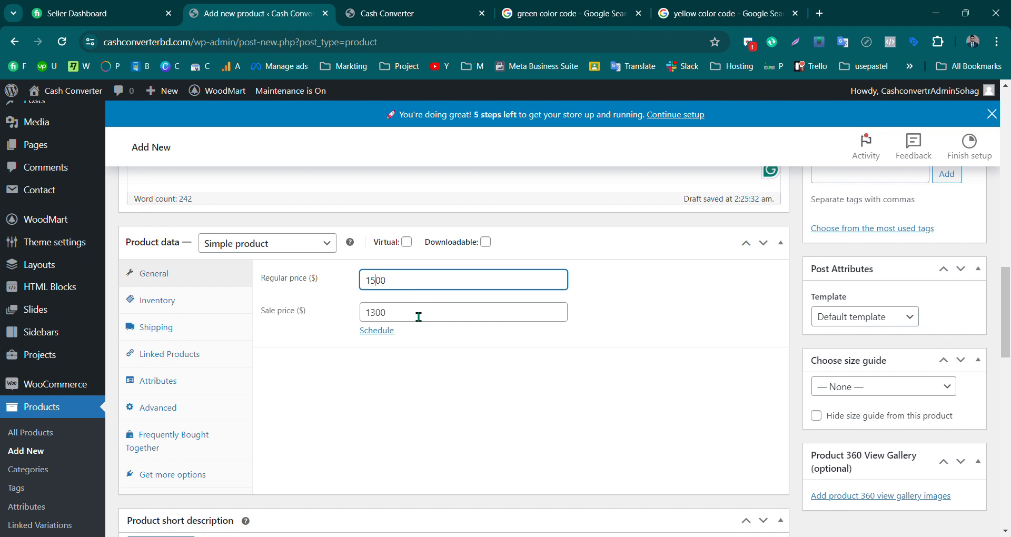
pyautogui.click(183, 303)
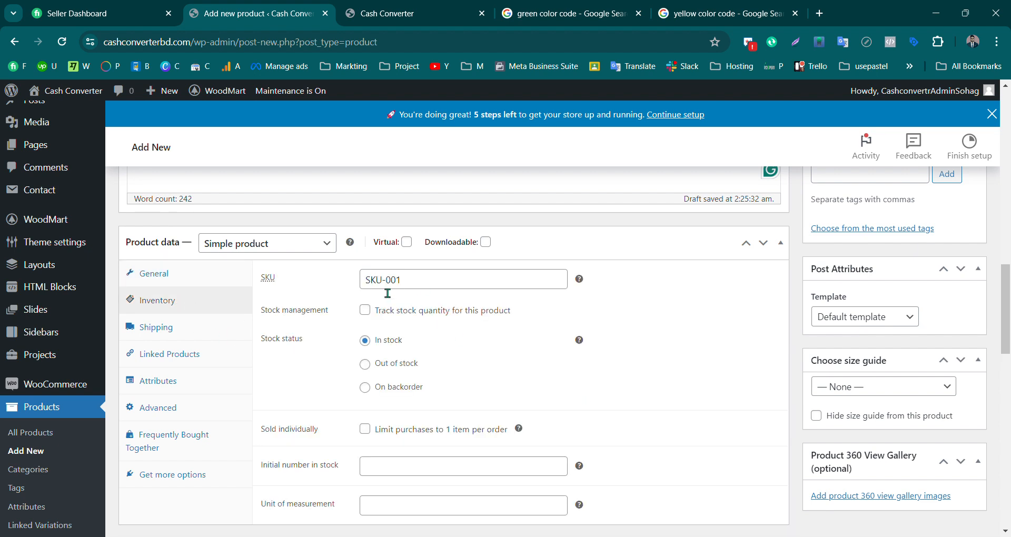
pyautogui.click(433, 286)
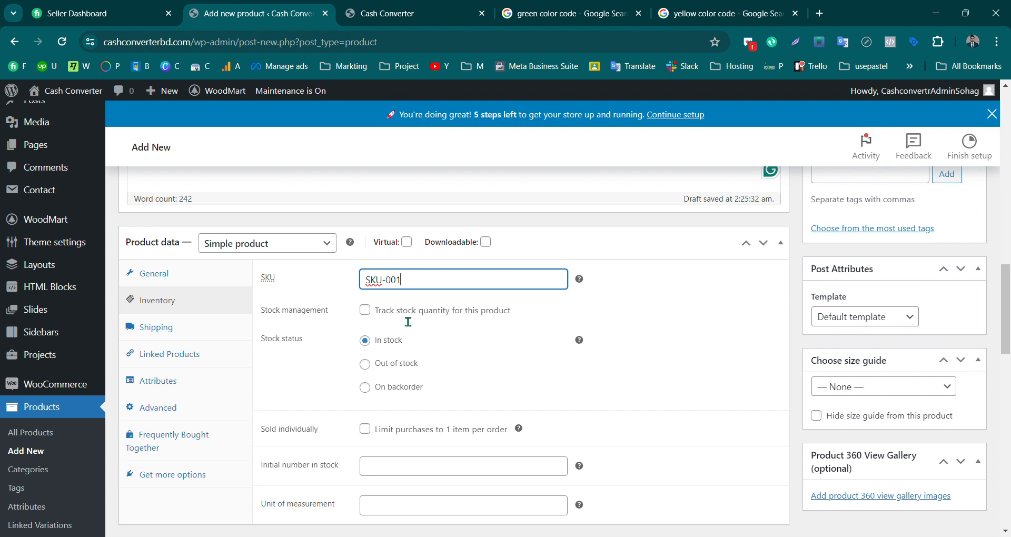
pyautogui.click(375, 316)
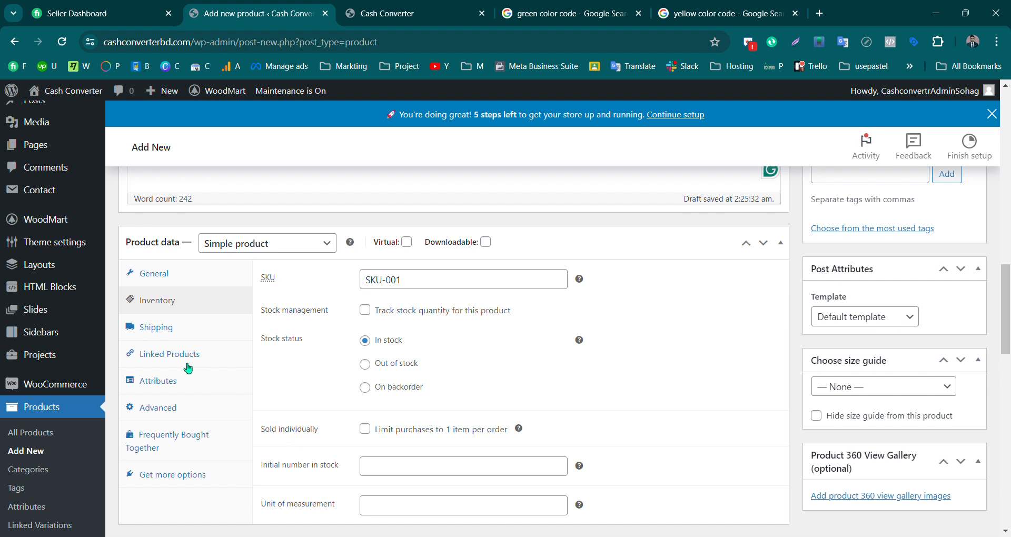
pyautogui.click(164, 332)
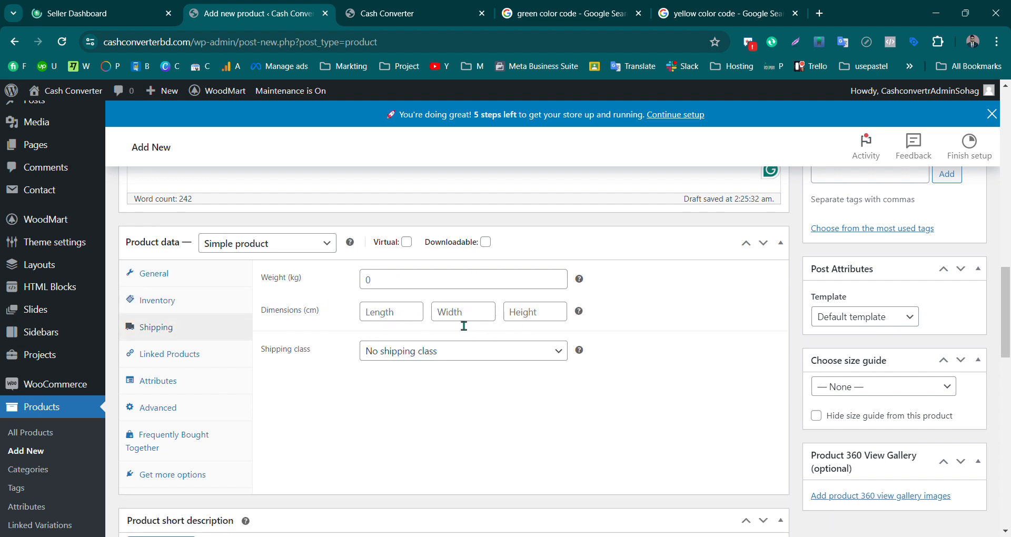
pyautogui.click(164, 357)
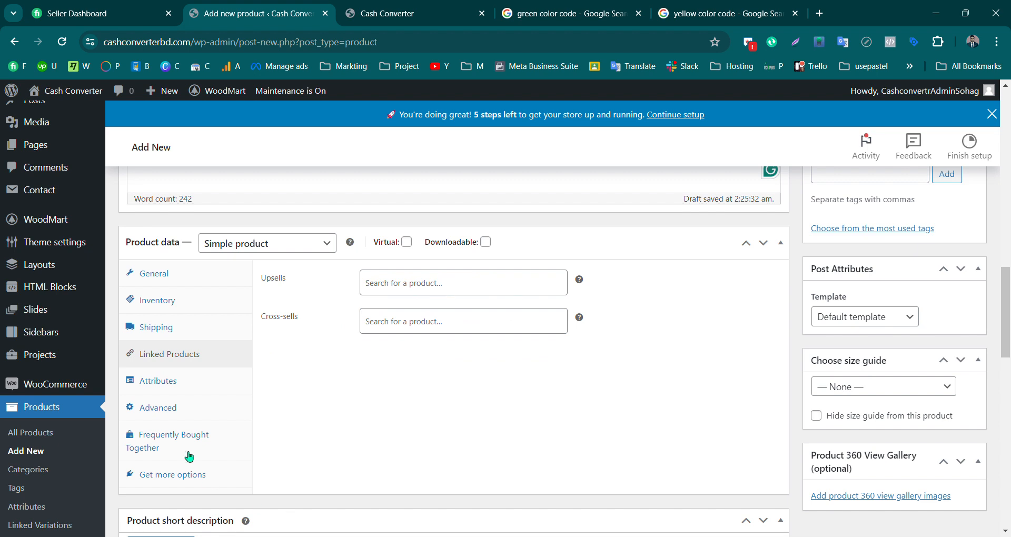
pyautogui.click(169, 385)
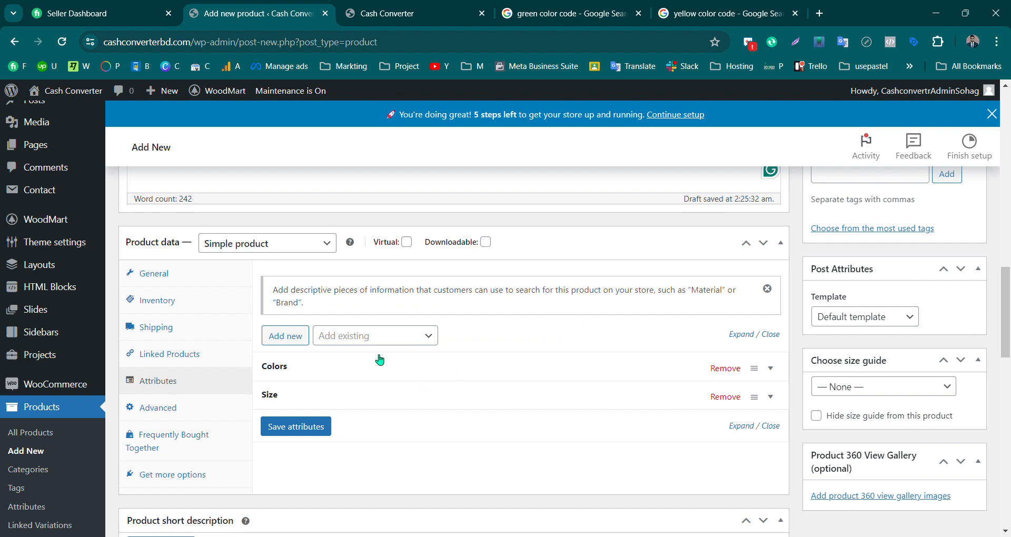
pyautogui.click(397, 337)
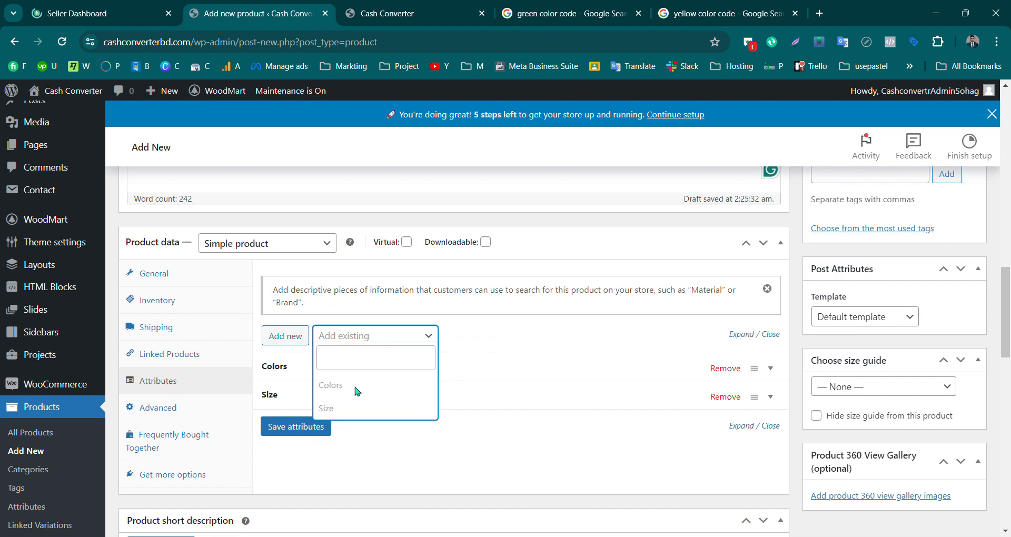
pyautogui.click(494, 334)
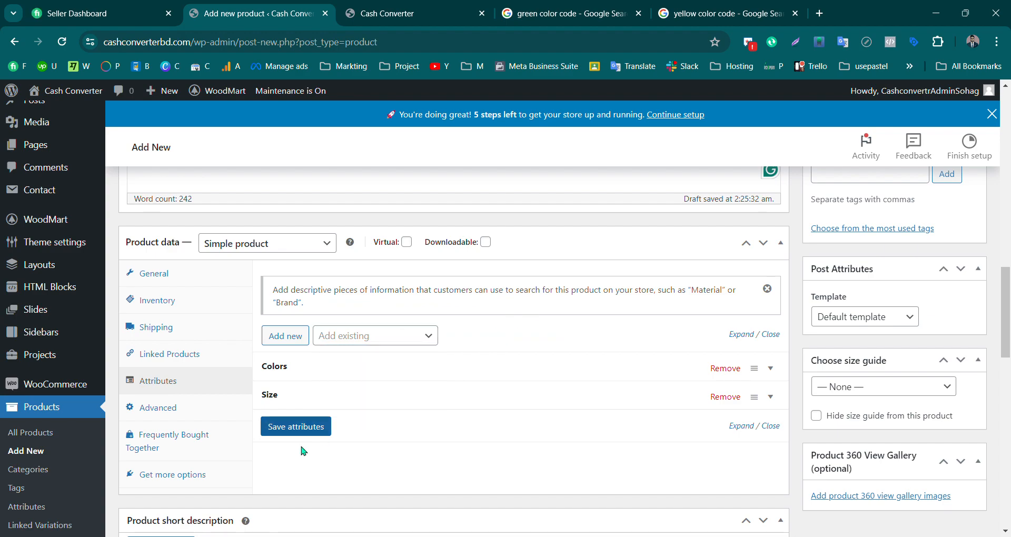
# Look over the product's title, description and image once more, and publish the product
pyautogui.moveTo(1008, 302); pyautogui.dragTo(1008, 154)
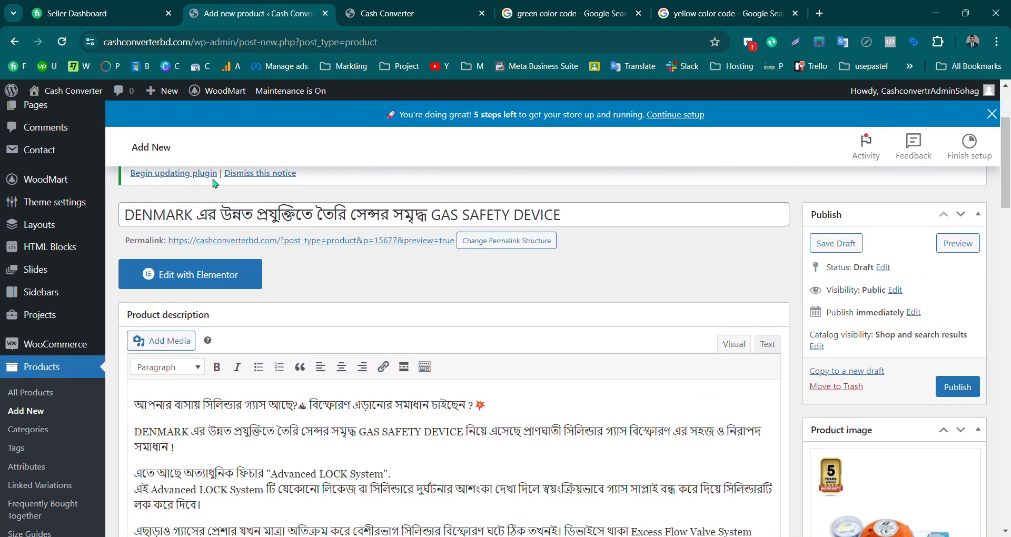
pyautogui.scroll(-3, 352, 385)
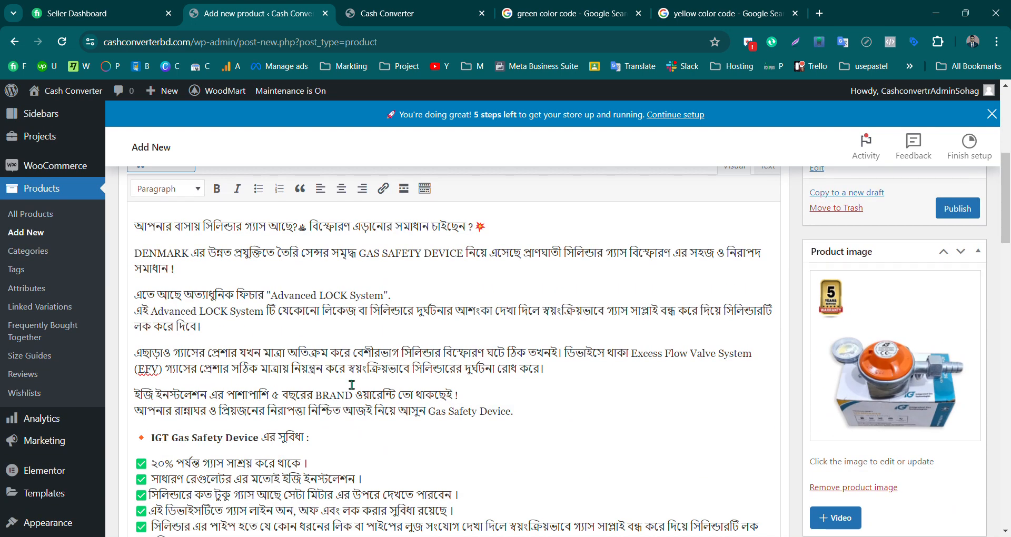
pyautogui.scroll(-10, 963, 241)
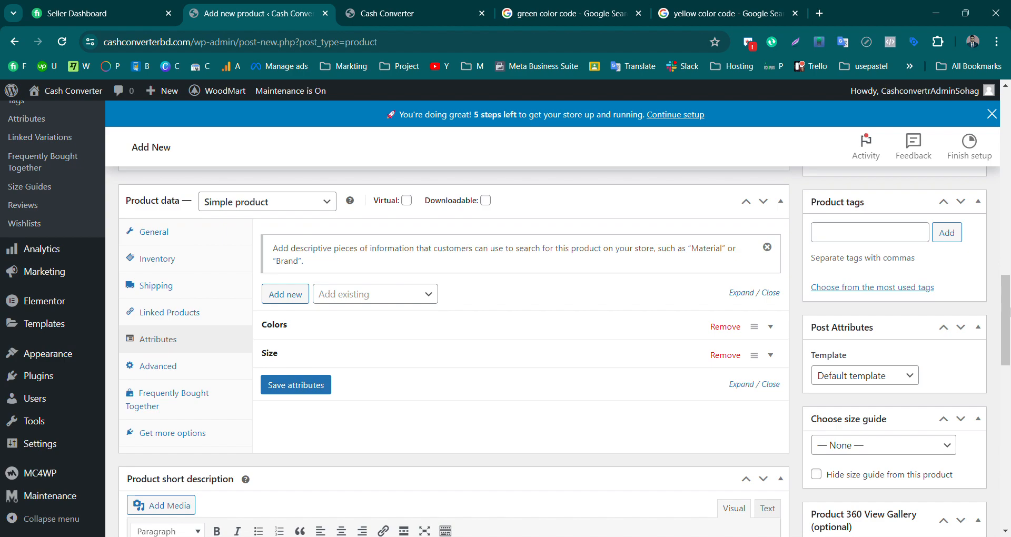
pyautogui.scroll(-10, 280, 367)
pyautogui.scroll(15, 453, 342)
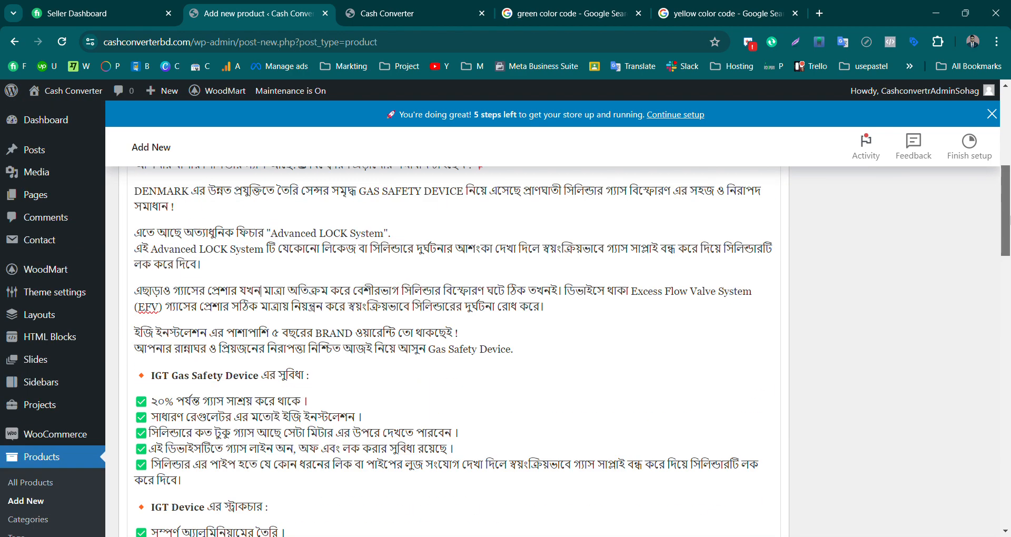
pyautogui.scroll(-2, 981, 235)
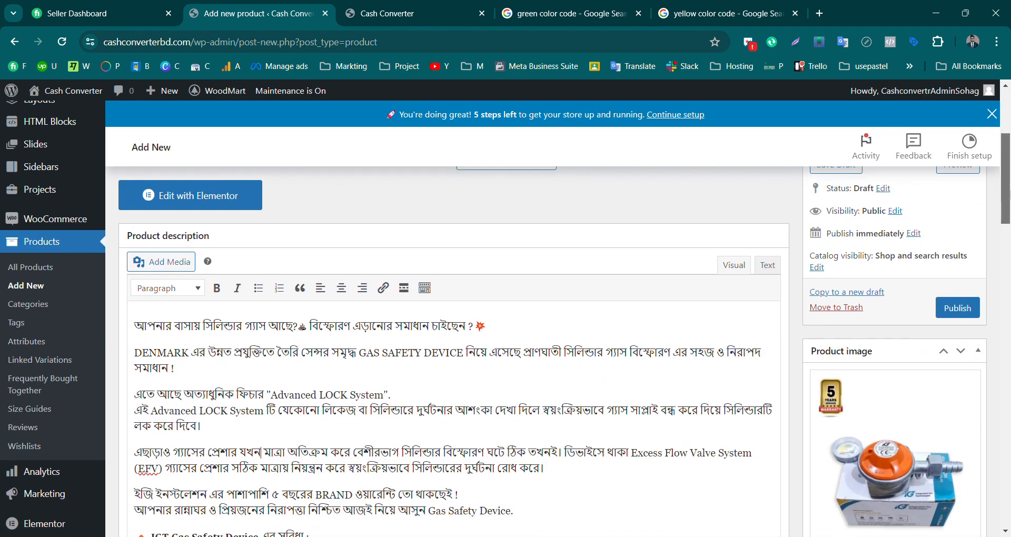
pyautogui.moveTo(1007, 210)
pyautogui.mouseDown()
pyautogui.moveTo(1008, 156)
pyautogui.moveTo(1010, 208)
pyautogui.mouseUp()
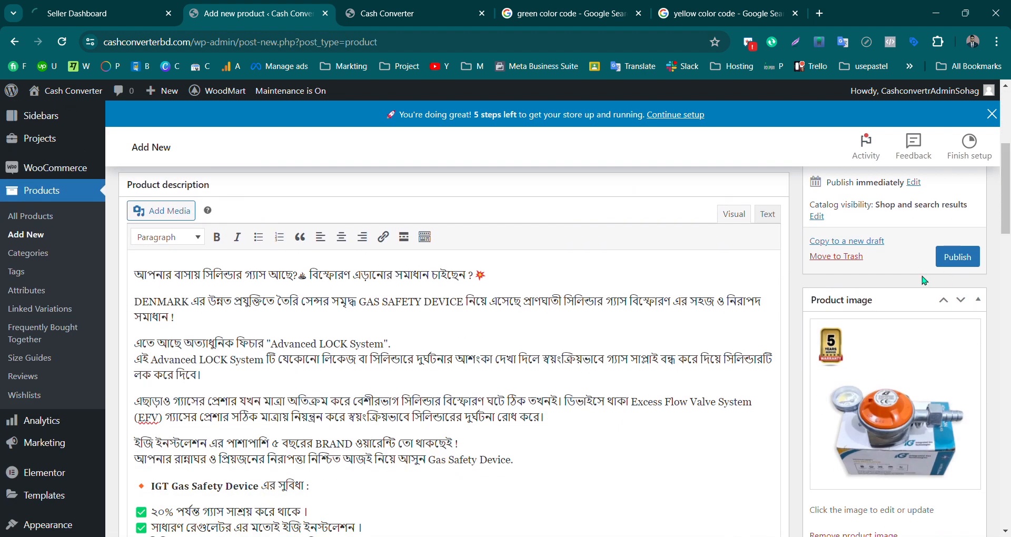
pyautogui.click(958, 257)
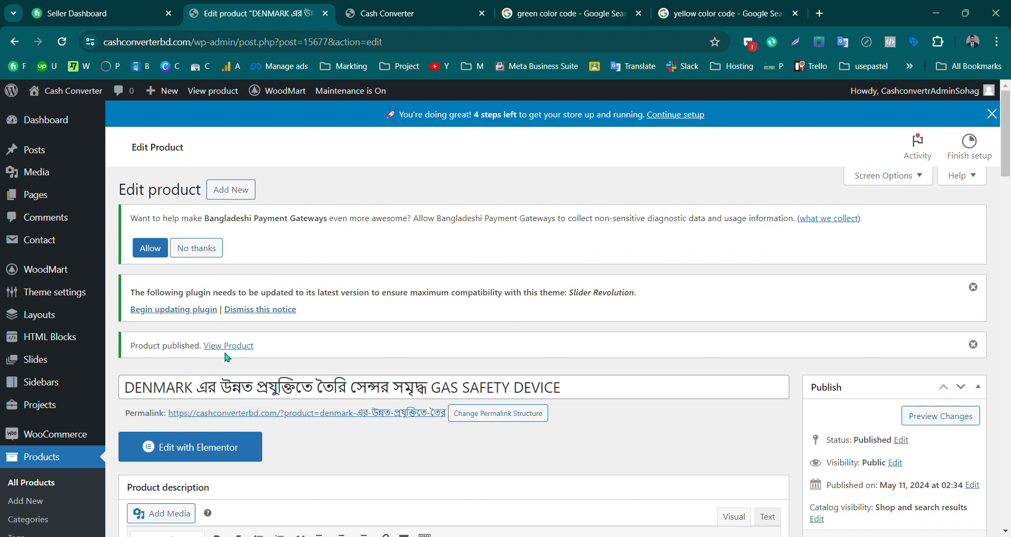
# Reload the storefront home page and open the Gas Safety Device from the Popular Products section
pyautogui.click(418, 13)
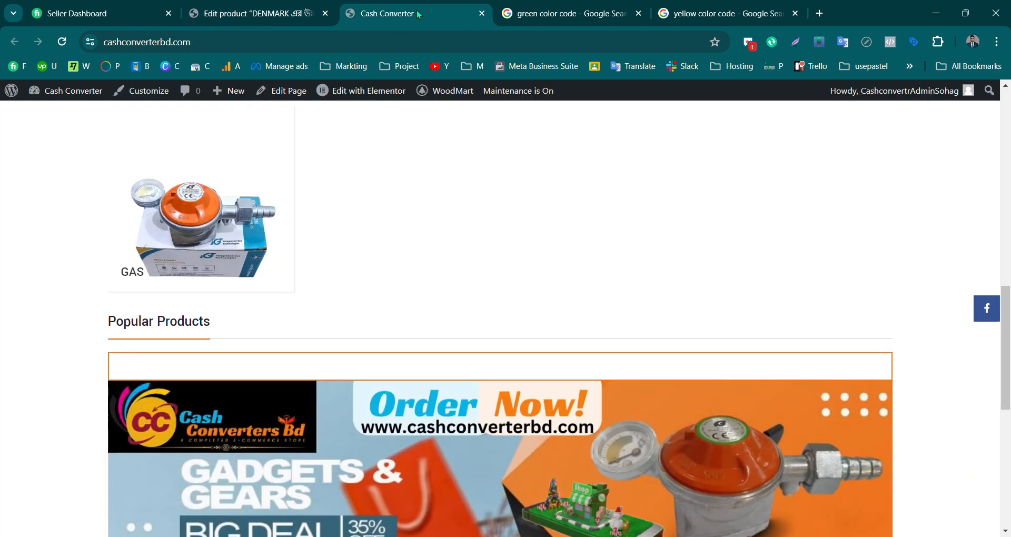
pyautogui.click(190, 46)
pyautogui.press('Return')
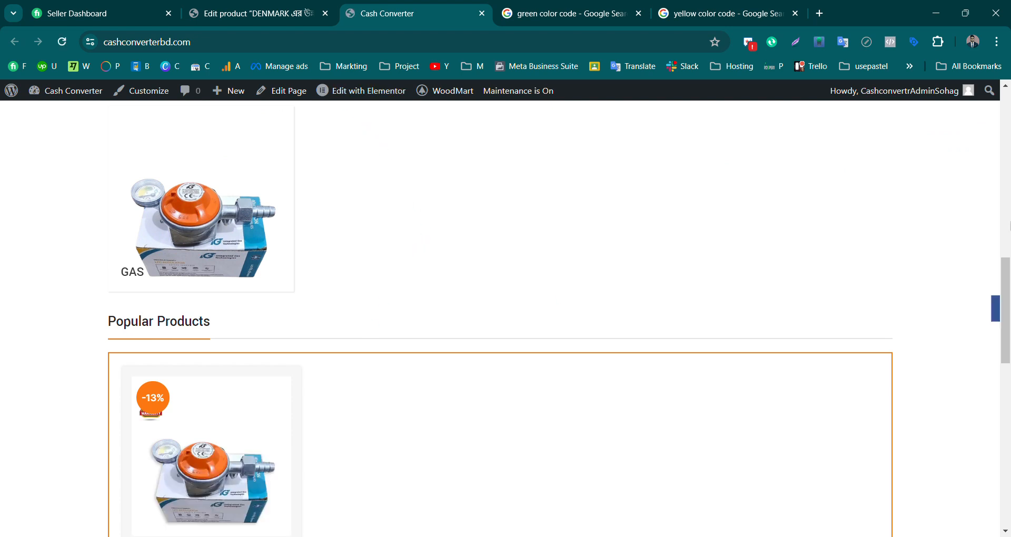
pyautogui.scroll(-5, 956, 351)
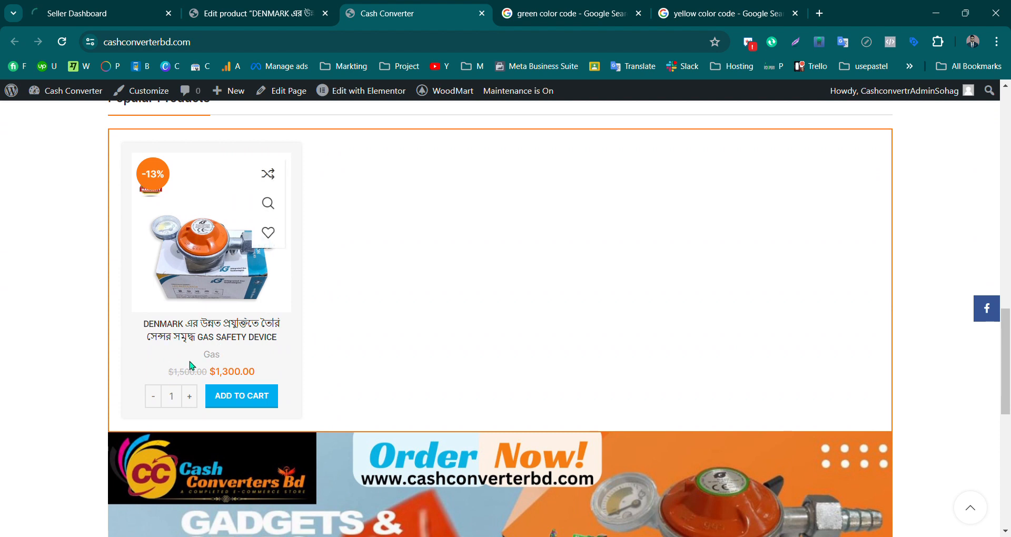
pyautogui.click(226, 245)
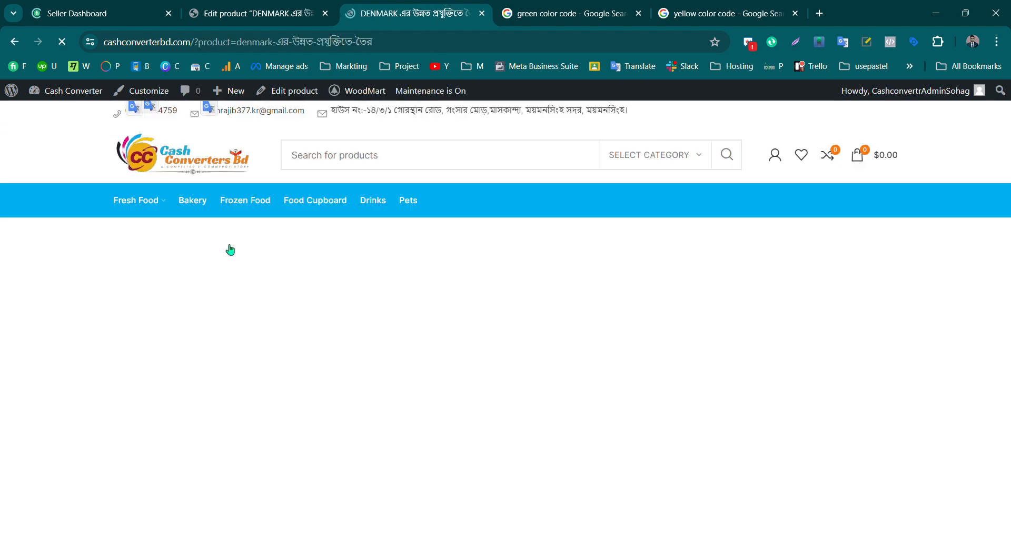
# Compare the product title on the live product page with the title in the product editor
pyautogui.moveTo(836, 305); pyautogui.dragTo(522, 287)
pyautogui.click(194, 5)
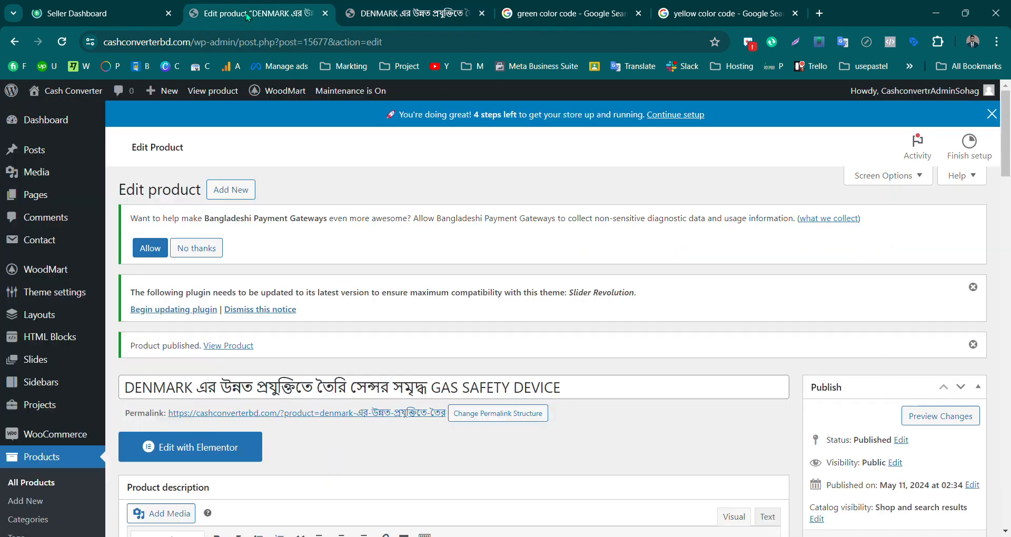
pyautogui.click(292, 397)
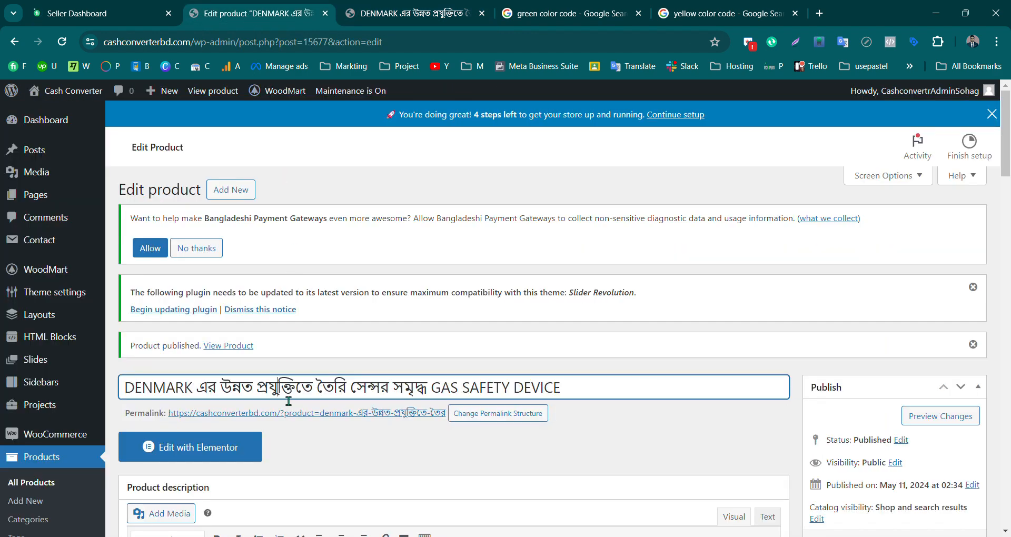
# Compare the feature list on the live product page with the short description in the product editor
pyautogui.hotkey('ctrl', 'Tab')
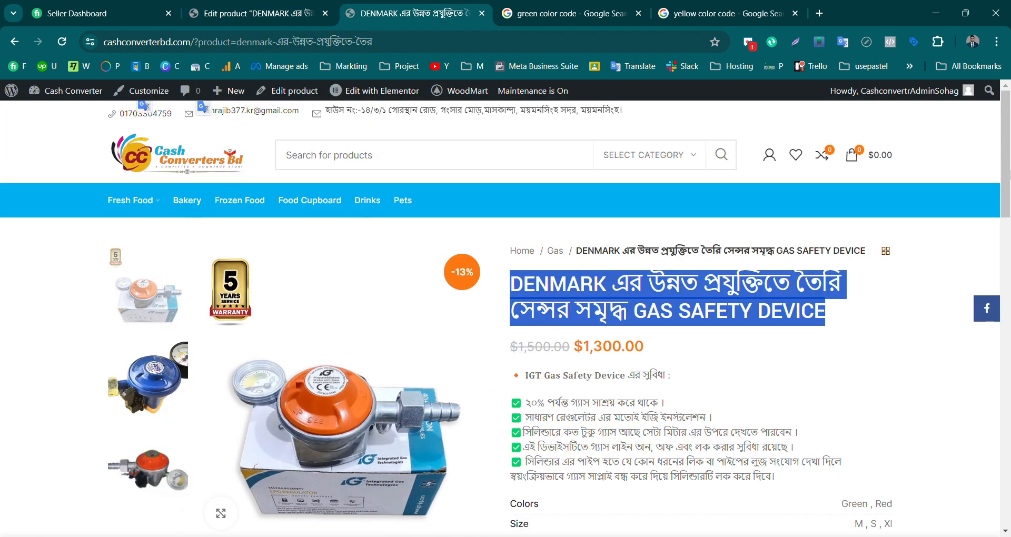
pyautogui.scroll(-3, 1009, 219)
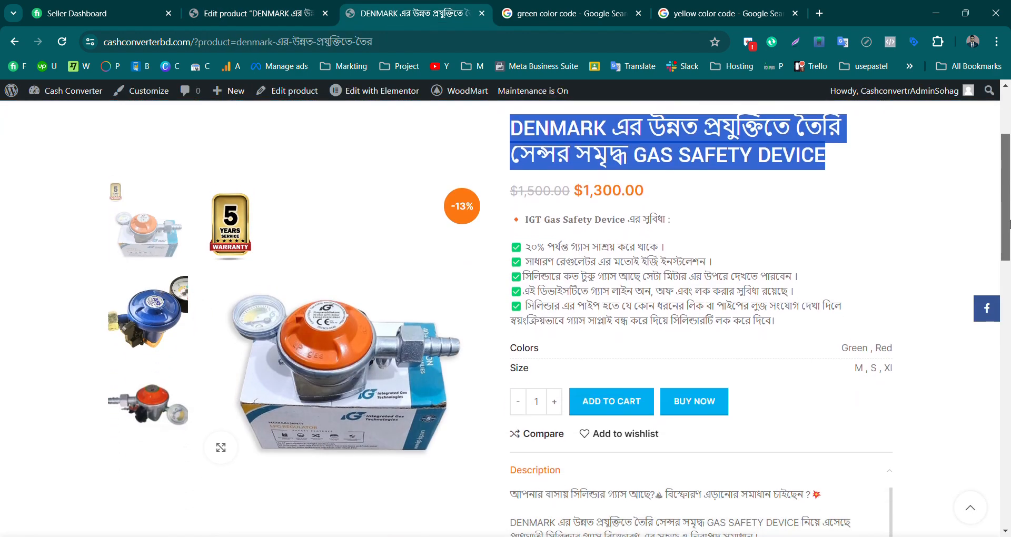
pyautogui.moveTo(776, 320); pyautogui.dragTo(519, 230)
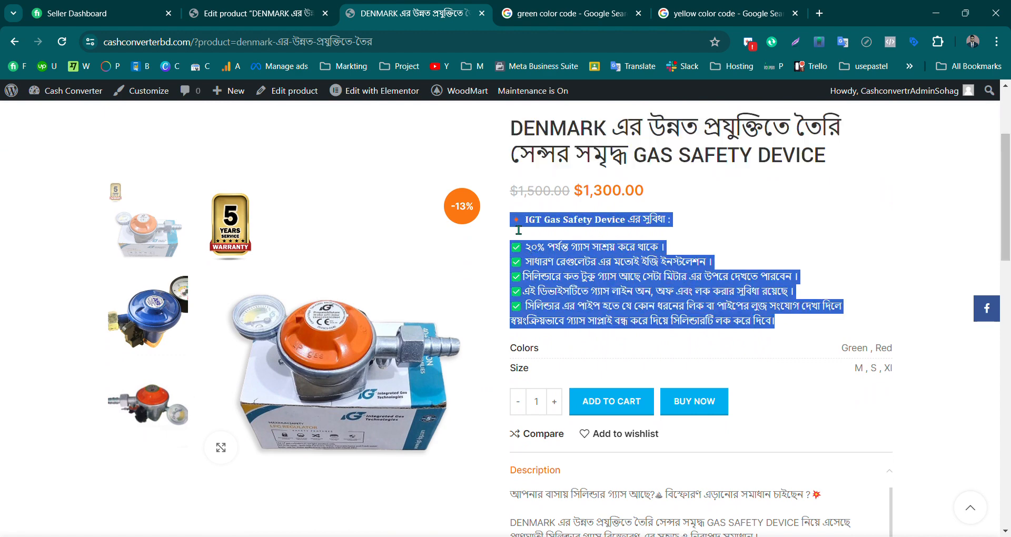
pyautogui.click(228, 16)
pyautogui.moveTo(1007, 152); pyautogui.dragTo(1010, 367)
pyautogui.scroll(-2, 693, 400)
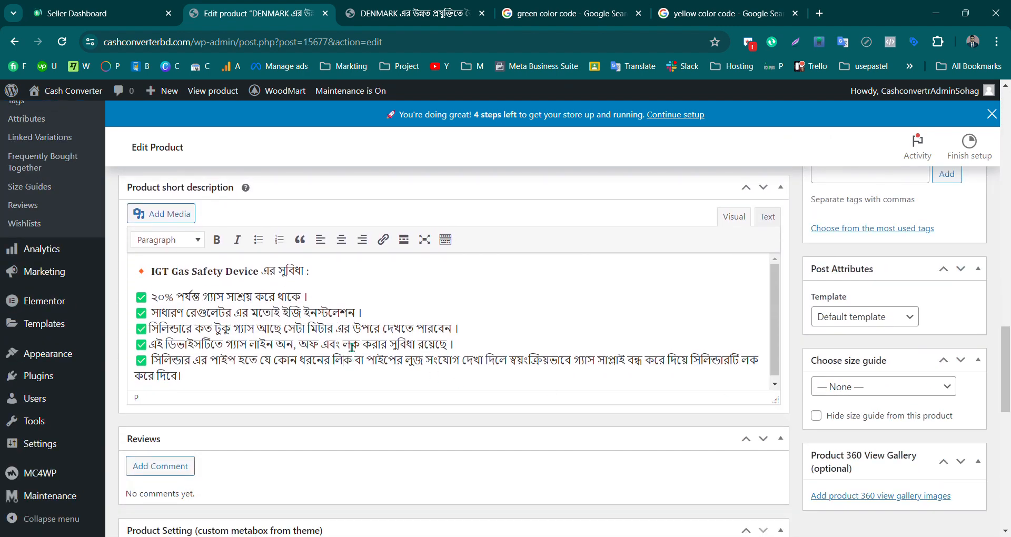
# Review the live gas safety device product page, from the short description through the full description to the reviews section
pyautogui.click(376, 7)
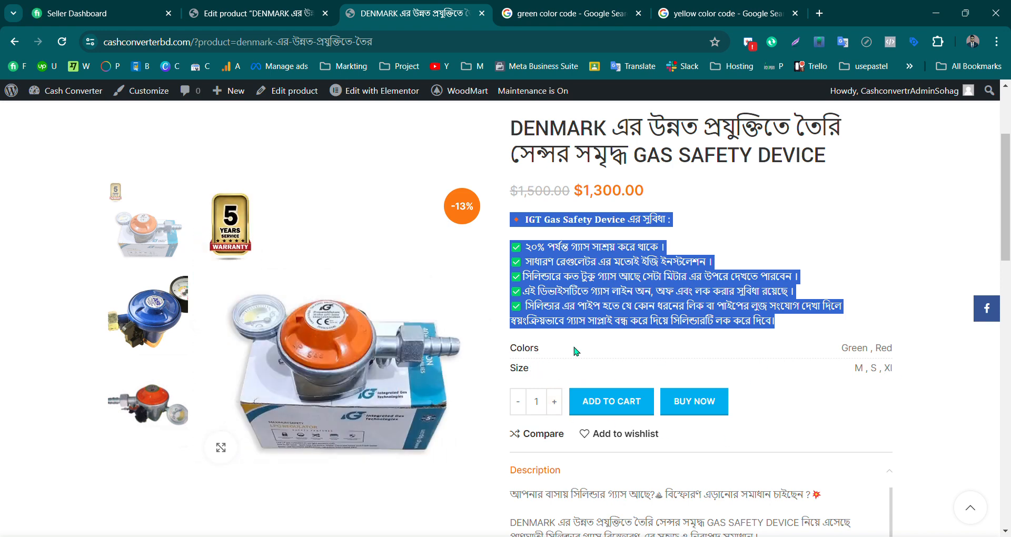
pyautogui.scroll(-3, 1006, 227)
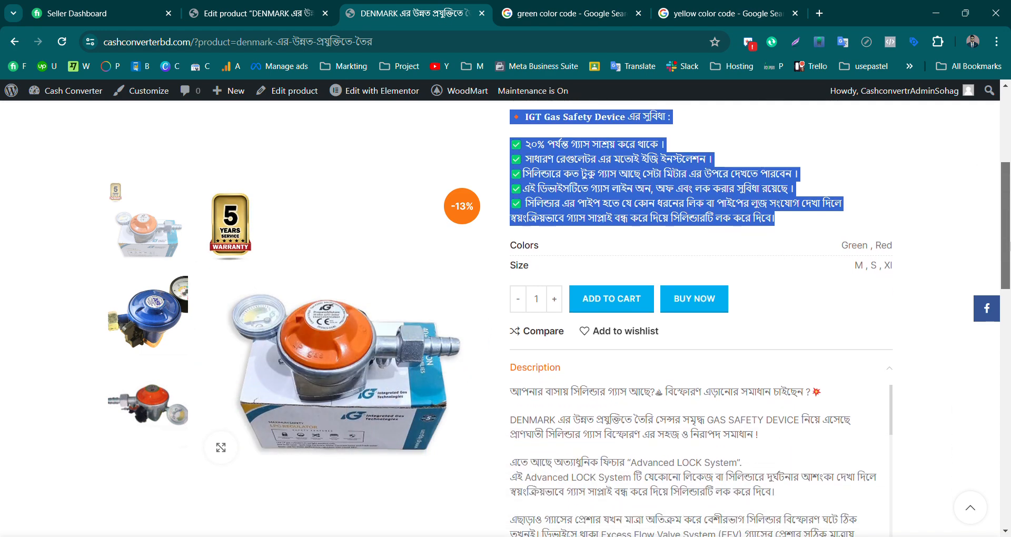
pyautogui.scroll(-4, 1006, 253)
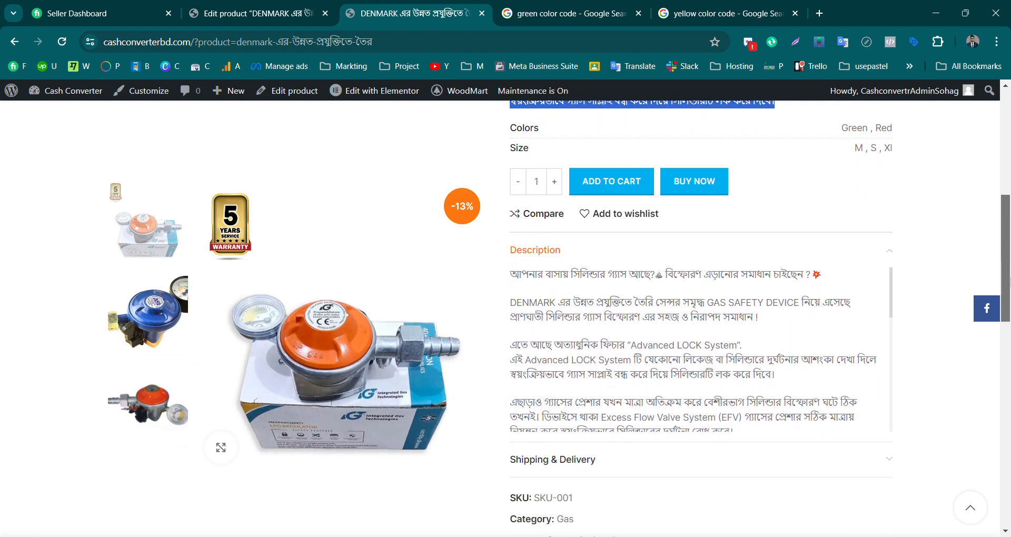
pyautogui.scroll(-10, 506, 316)
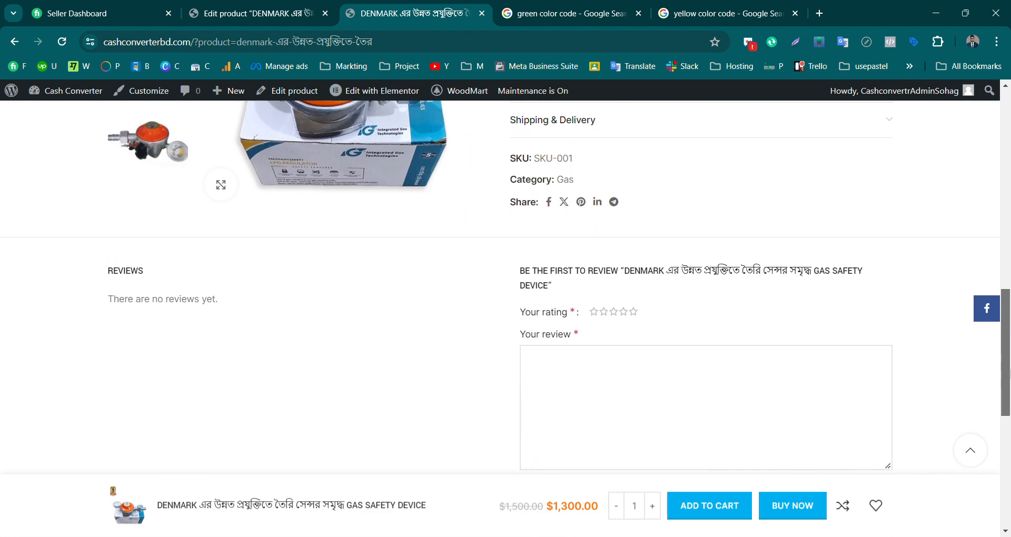
pyautogui.scroll(15, 1004, 301)
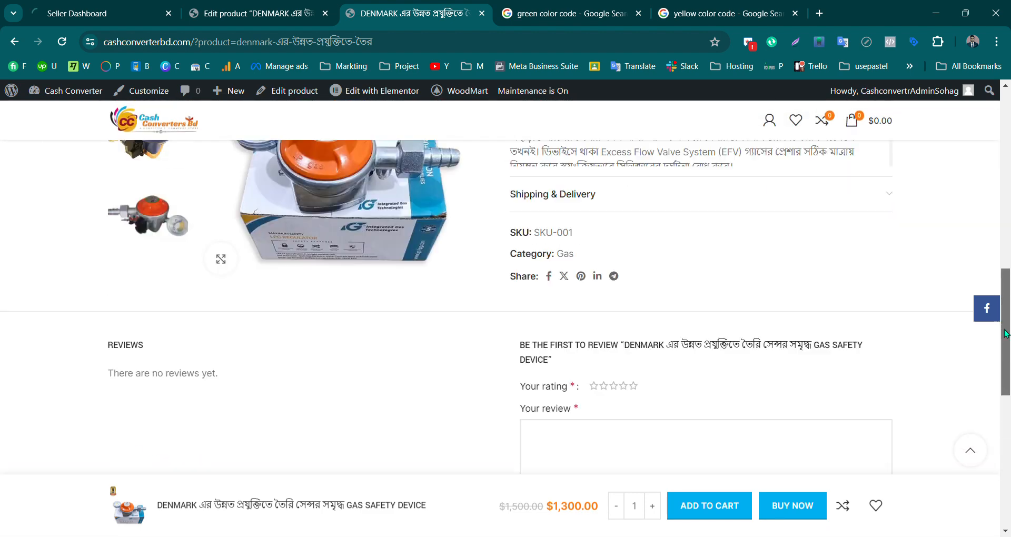
pyautogui.scroll(1, 1004, 301)
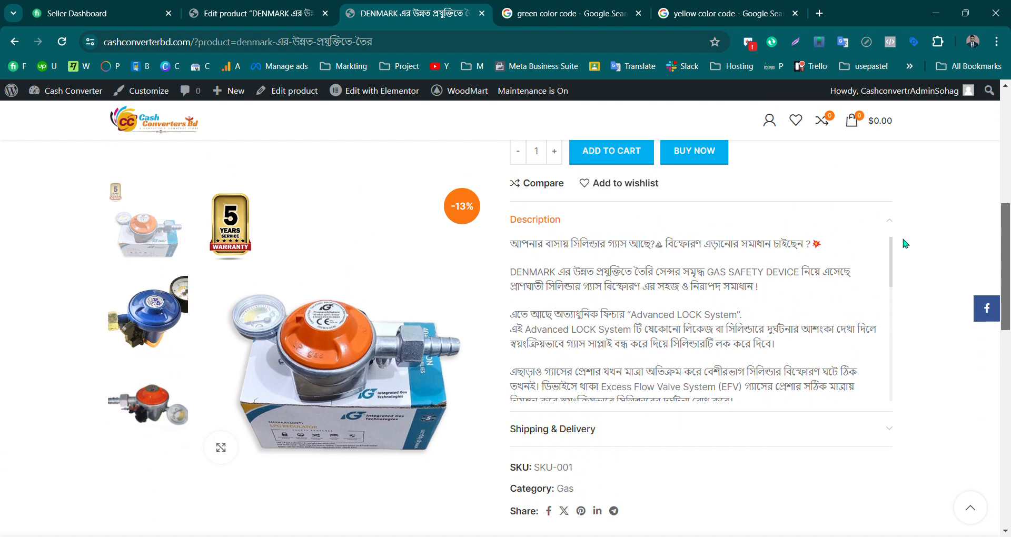
pyautogui.moveTo(893, 252); pyautogui.dragTo(910, 316)
pyautogui.scroll(-8, 955, 380)
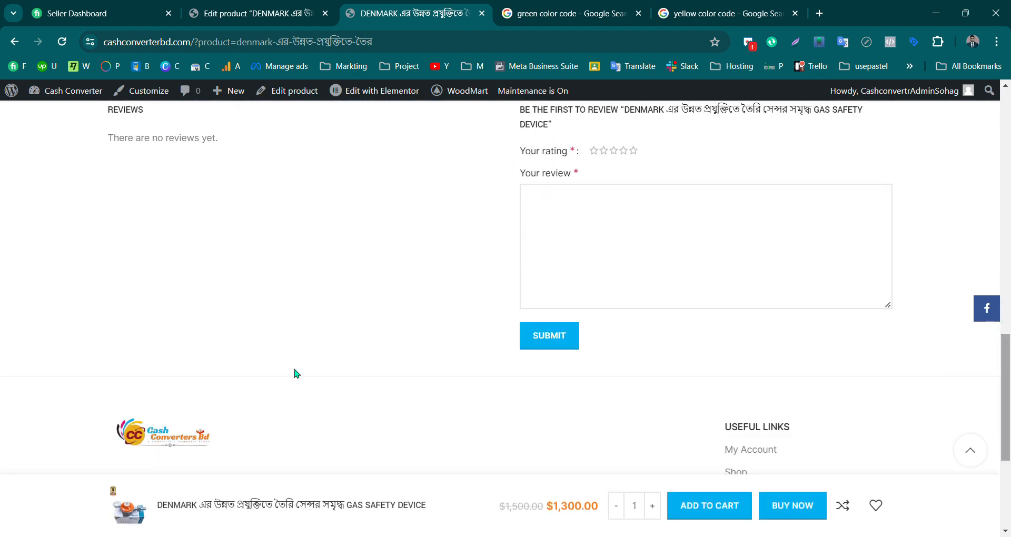
pyautogui.moveTo(1007, 416); pyautogui.dragTo(990, 201)
# Check the product's breadcrumb path, view the Gas category it links to, and return to the product page
pyautogui.moveTo(506, 231); pyautogui.dragTo(834, 226)
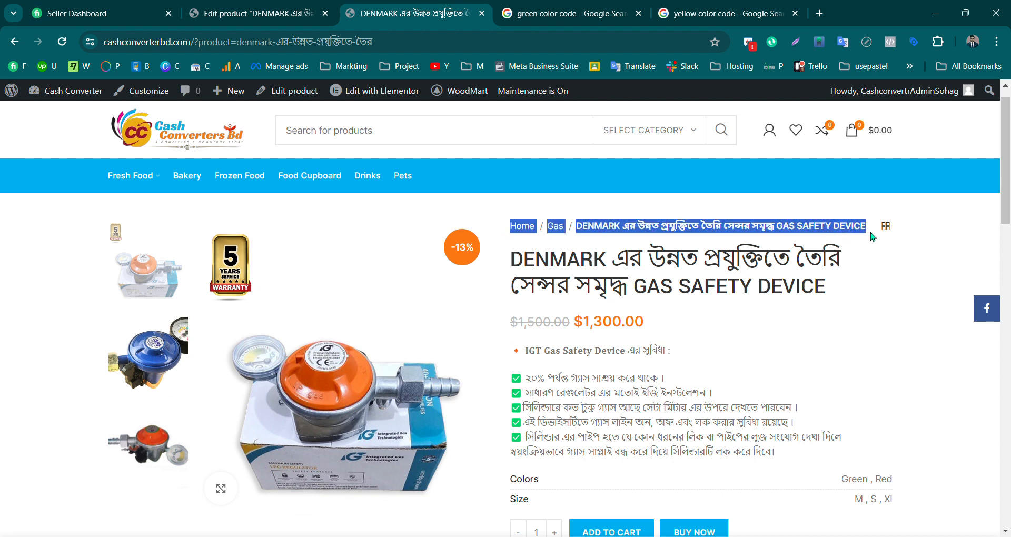
pyautogui.click(564, 228)
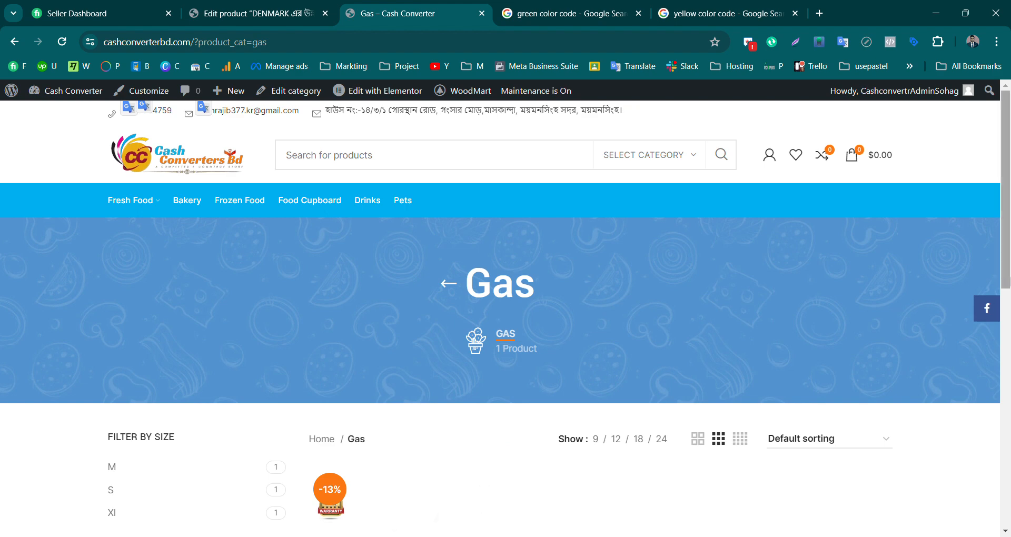
pyautogui.scroll(-6, 469, 476)
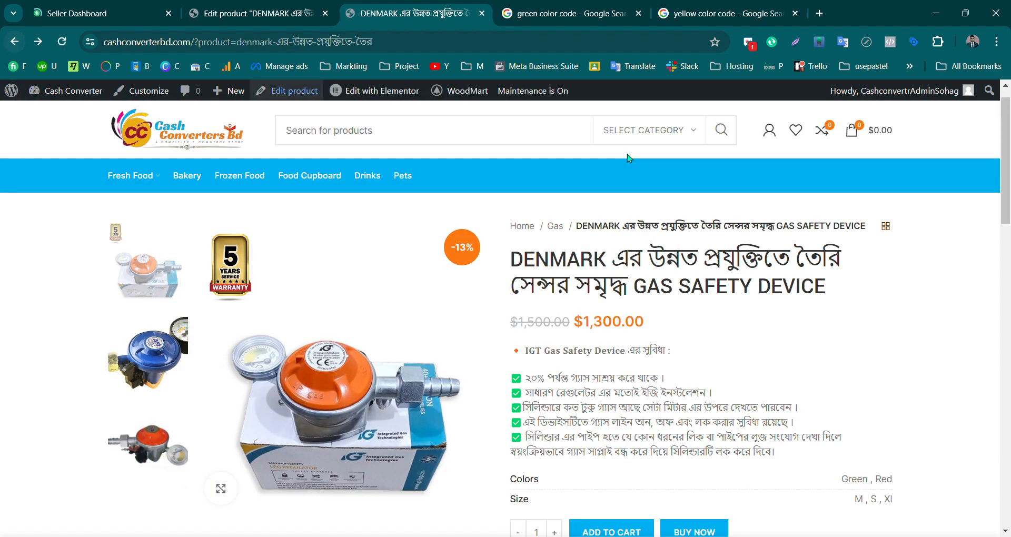
# Add one gas safety device to the cart and proceed to checkout
pyautogui.moveTo(1008, 159); pyautogui.dragTo(1010, 218)
pyautogui.click(598, 431)
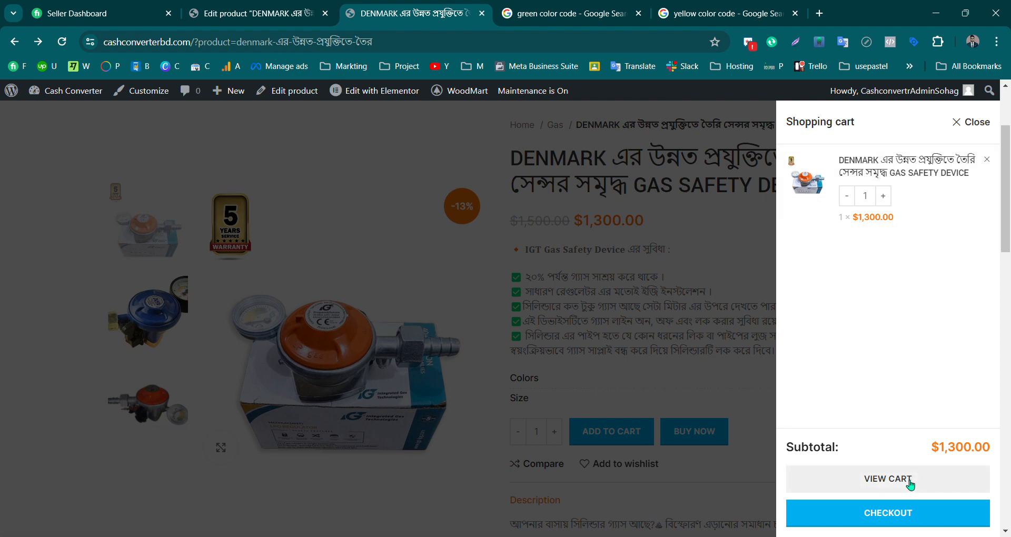
pyautogui.click(899, 514)
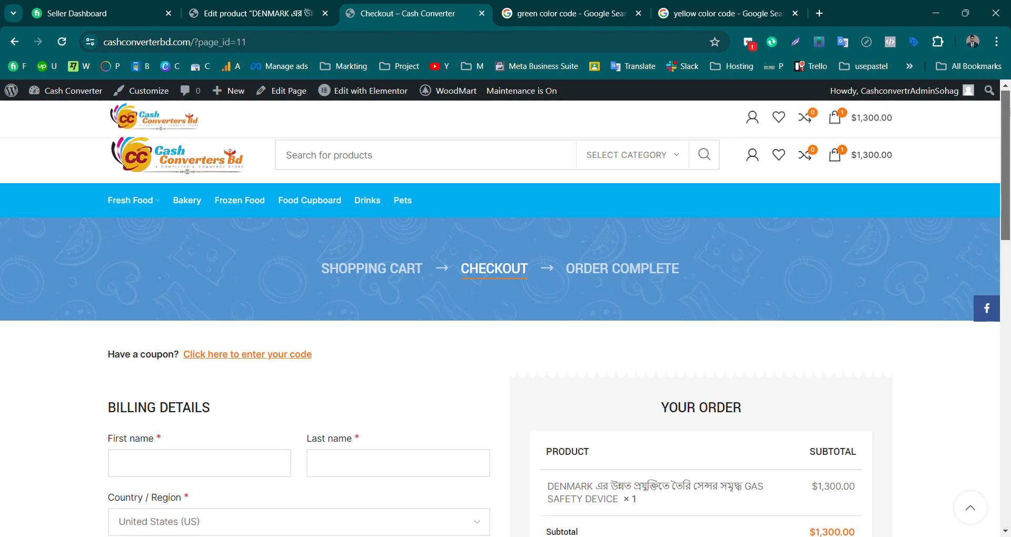
# From the store's home page, open the gas safety device under Popular Products and buy it directly
pyautogui.click(169, 169)
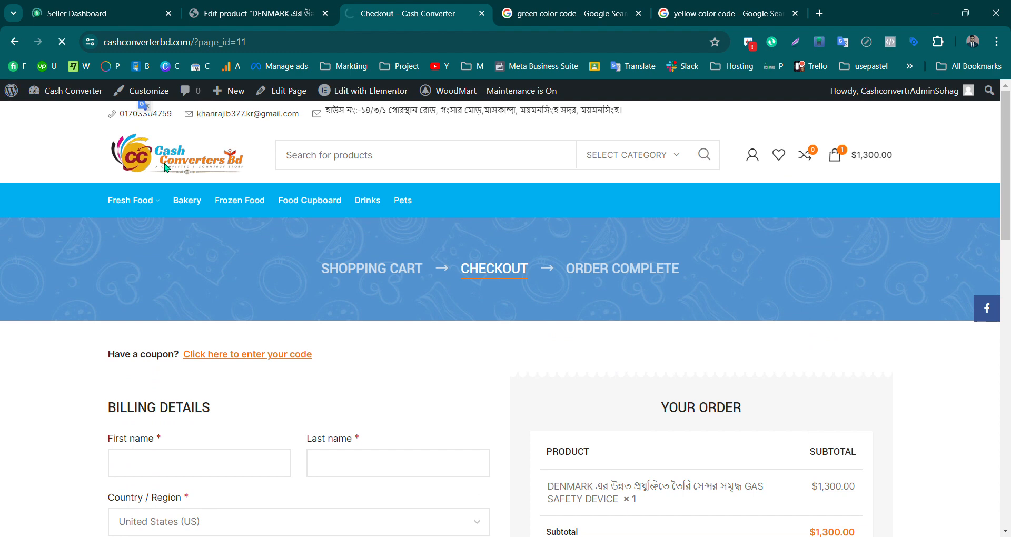
pyautogui.scroll(-10, 252, 397)
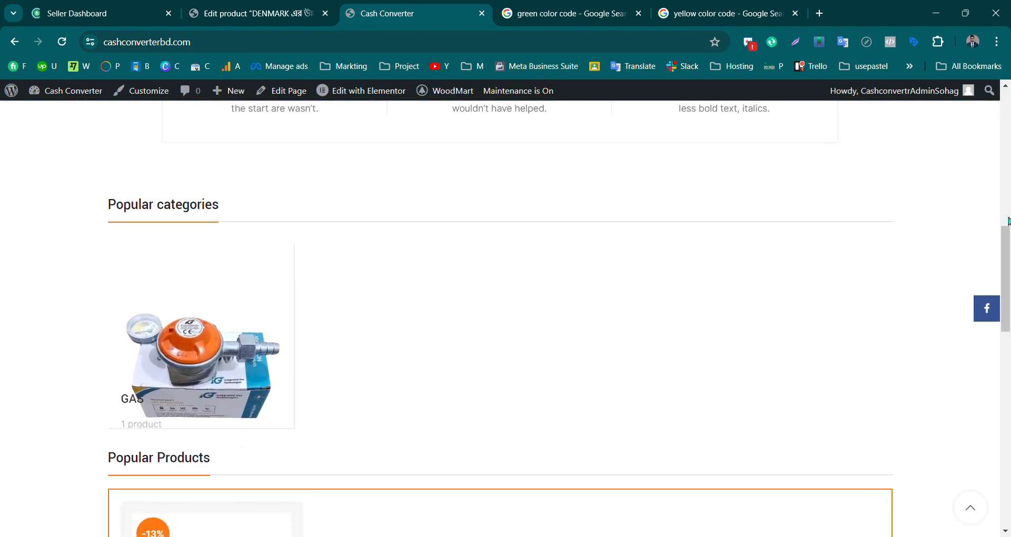
pyautogui.scroll(-4, 219, 459)
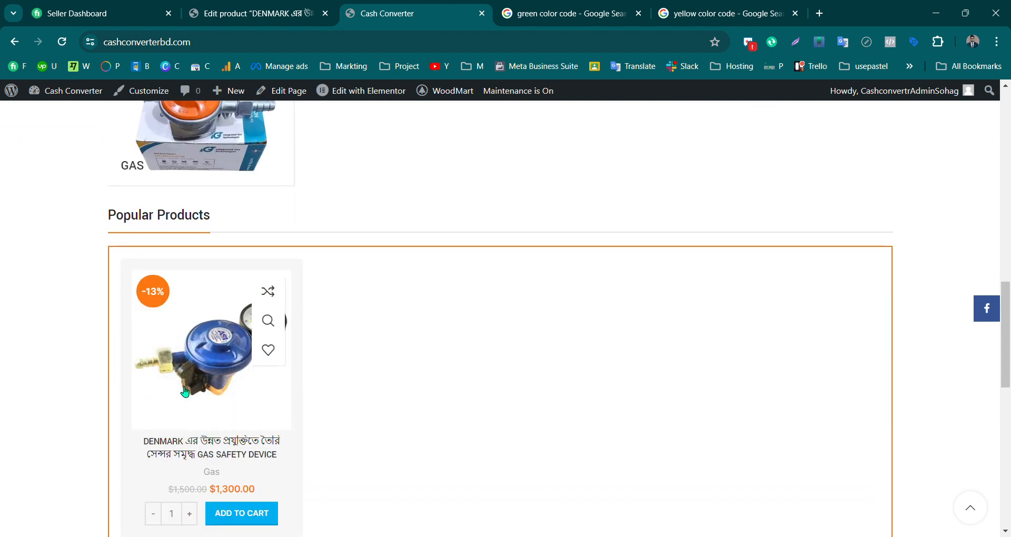
pyautogui.click(197, 422)
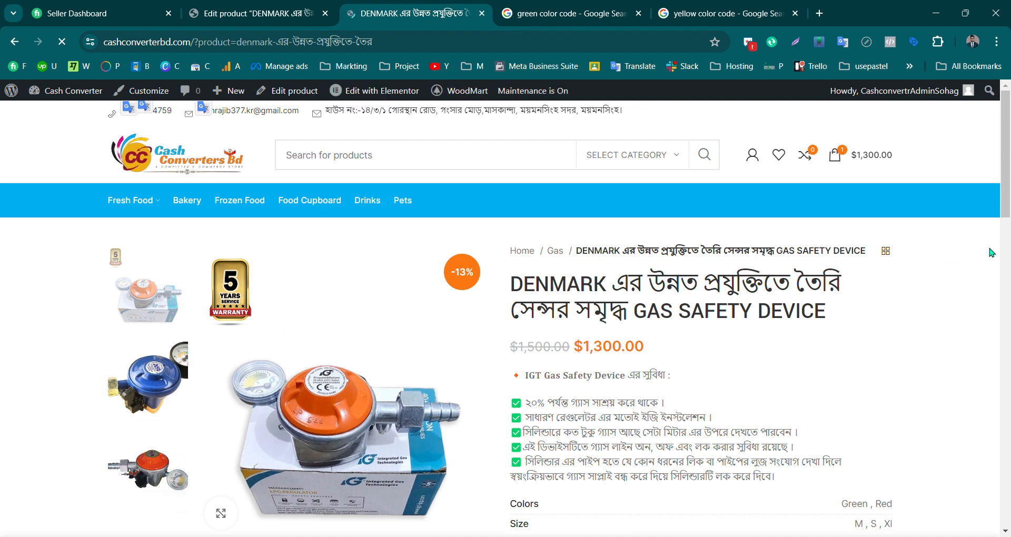
pyautogui.scroll(-6, 769, 269)
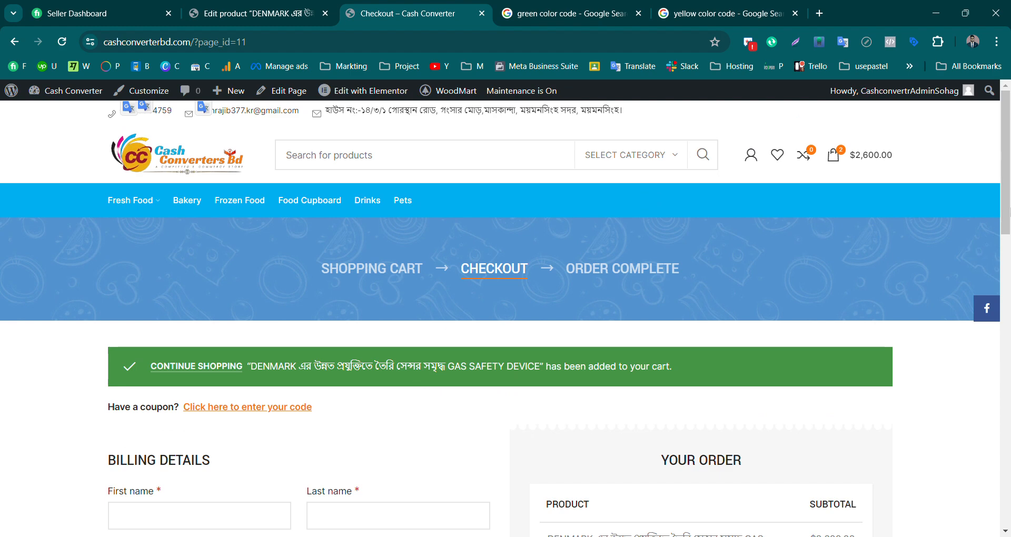
# Set the gas safety device's quantity to 1 in the shopping cart, update the cart, and proceed to checkout
pyautogui.scroll(-5, 972, 248)
pyautogui.moveTo(1010, 284)
pyautogui.mouseDown()
pyautogui.moveTo(1009, 314)
pyautogui.moveTo(1007, 300)
pyautogui.mouseUp()
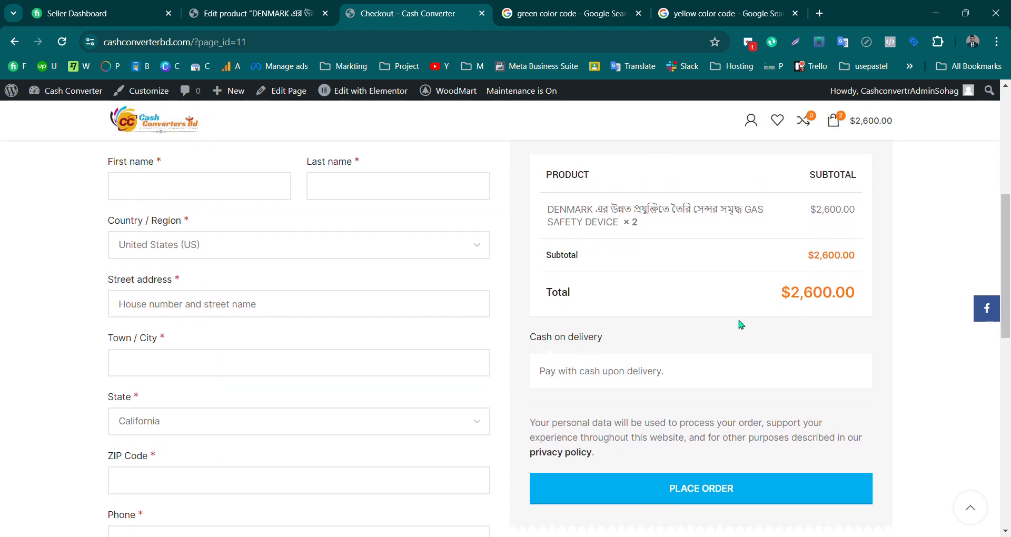
pyautogui.scroll(2, 558, 337)
pyautogui.moveTo(1007, 262); pyautogui.dragTo(985, 194)
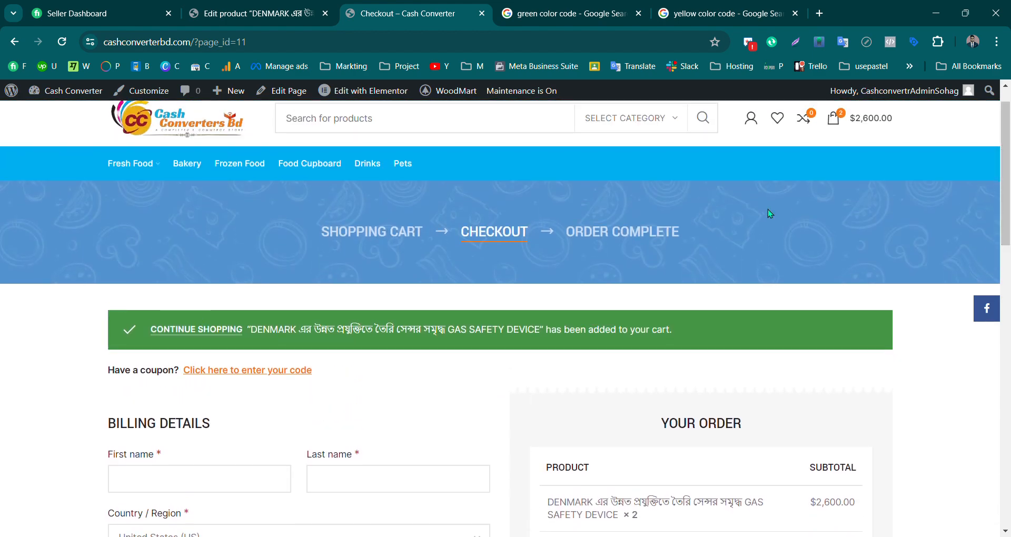
pyautogui.click(835, 120)
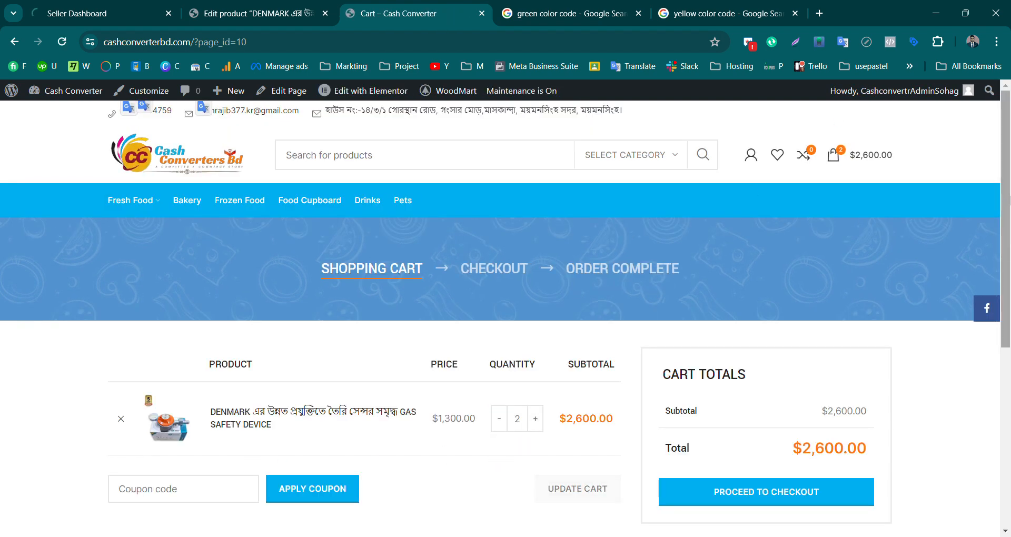
pyautogui.scroll(-2, 435, 323)
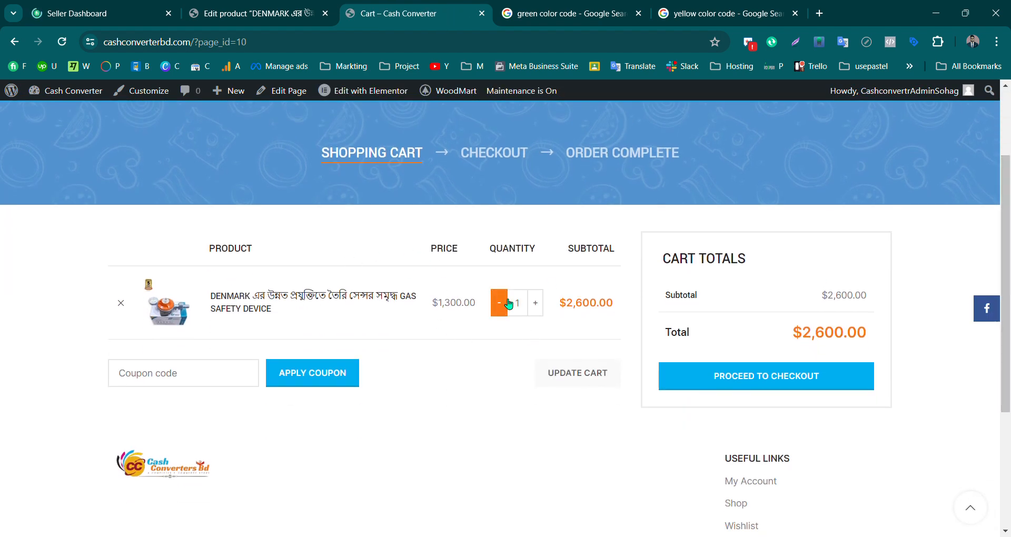
pyautogui.click(589, 379)
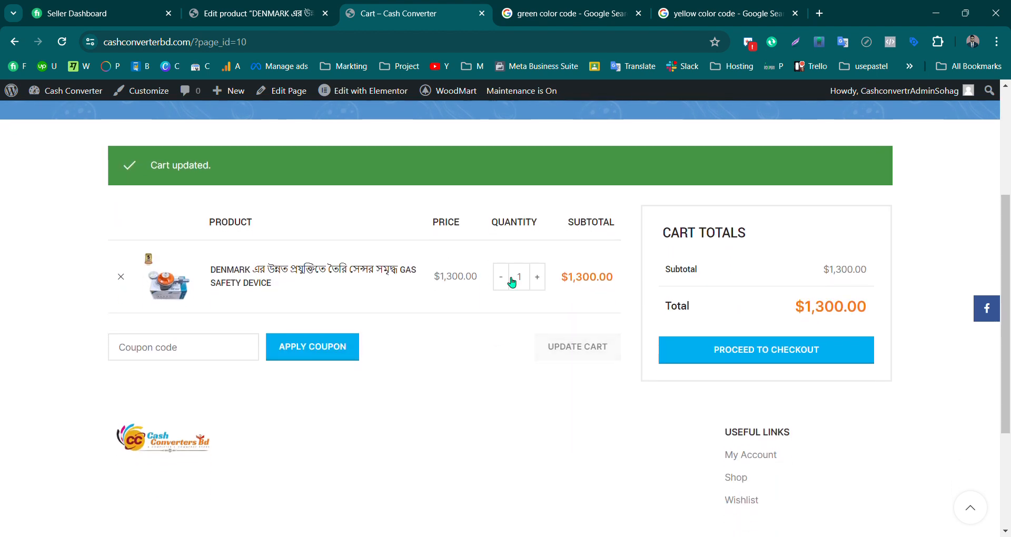
pyautogui.click(730, 360)
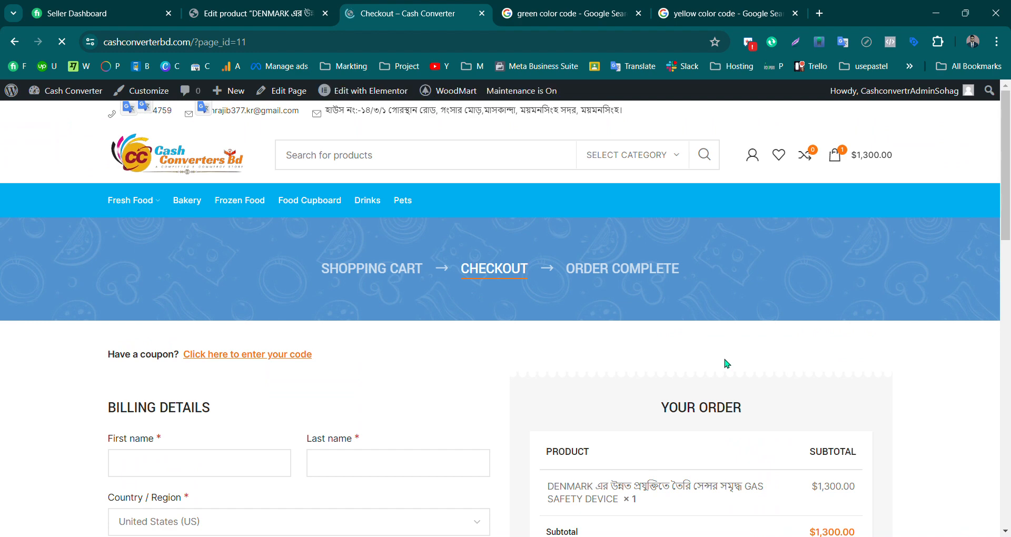
pyautogui.scroll(-5, 706, 379)
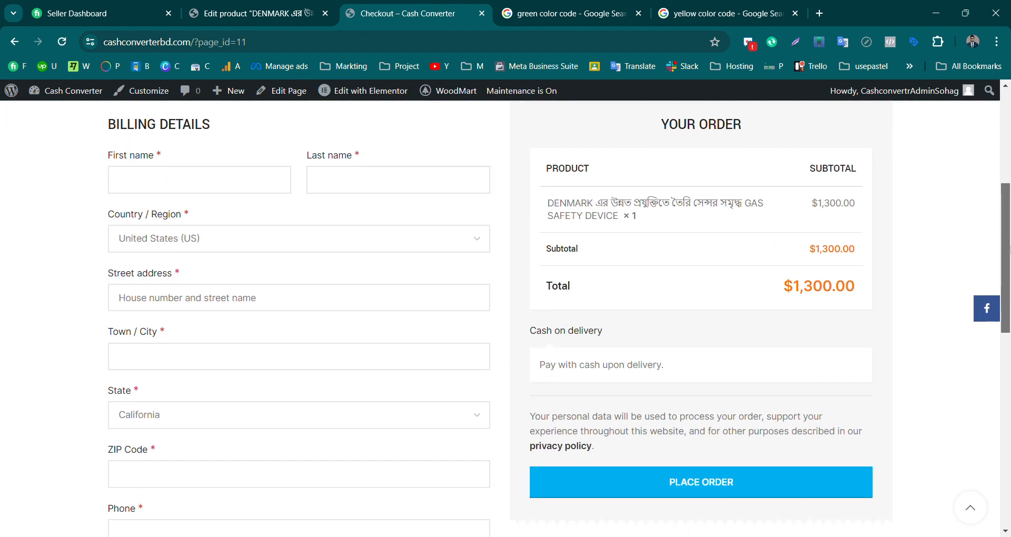
pyautogui.moveTo(1010, 251); pyautogui.dragTo(999, 167)
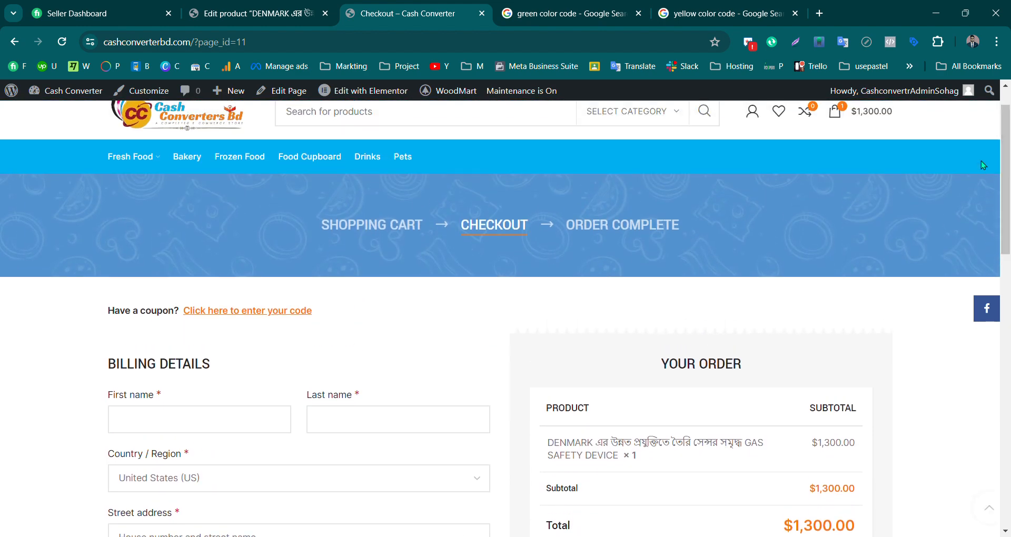
pyautogui.click(198, 46)
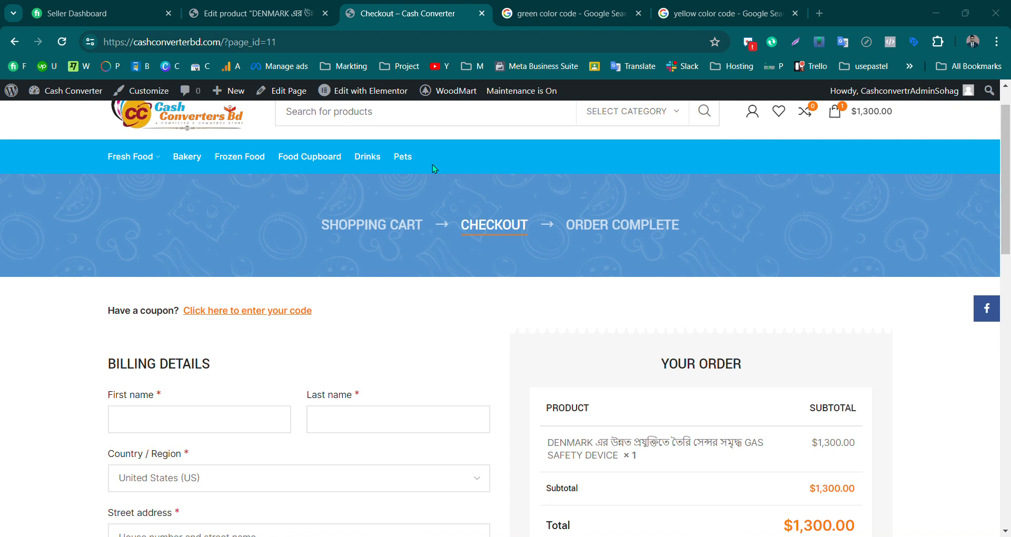
pyautogui.click(991, 17)
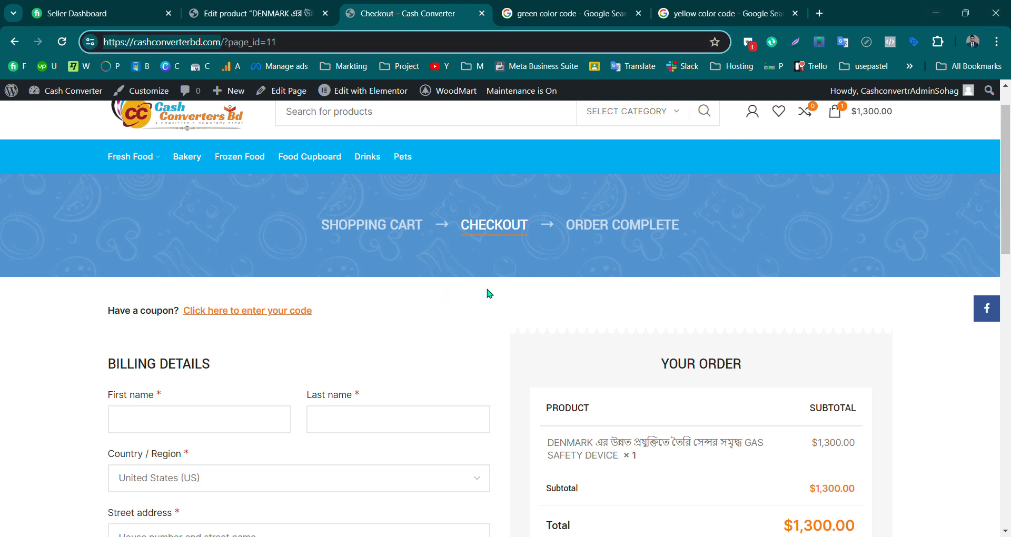
# Fill in the customer's name, street address, town and postcode in the billing details, with Bangladesh as the country
pyautogui.moveTo(1006, 203); pyautogui.dragTo(1006, 273)
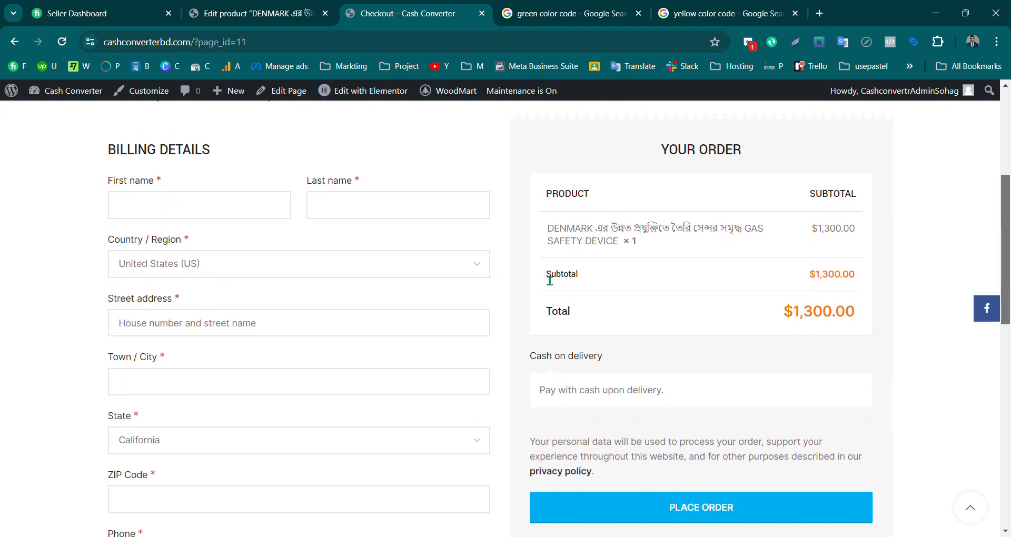
pyautogui.write('soahg')
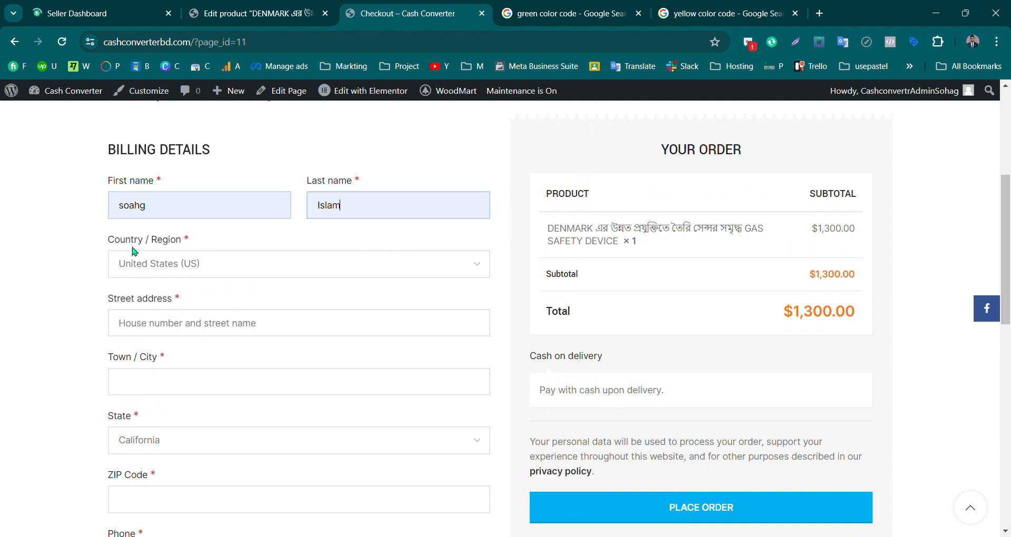
pyautogui.click(155, 269)
pyautogui.write('bang')
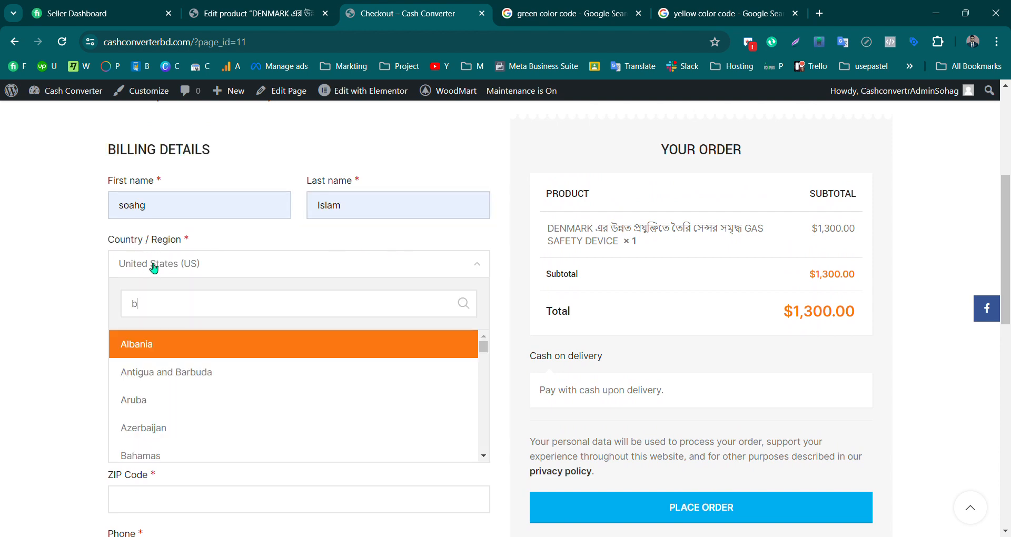
pyautogui.click(171, 347)
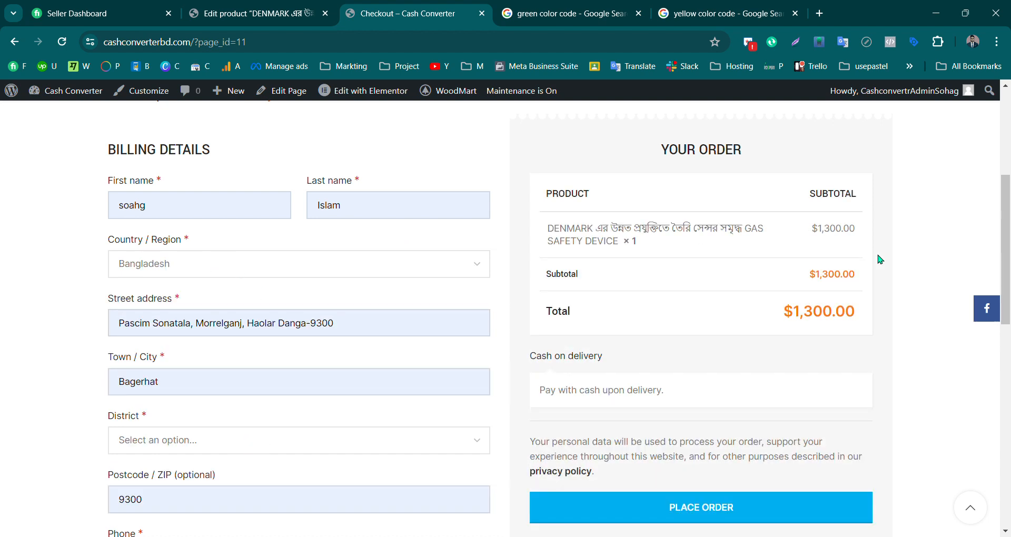
# Select the billing district that matches the customer's town
pyautogui.scroll(-3, 232, 278)
pyautogui.click(169, 262)
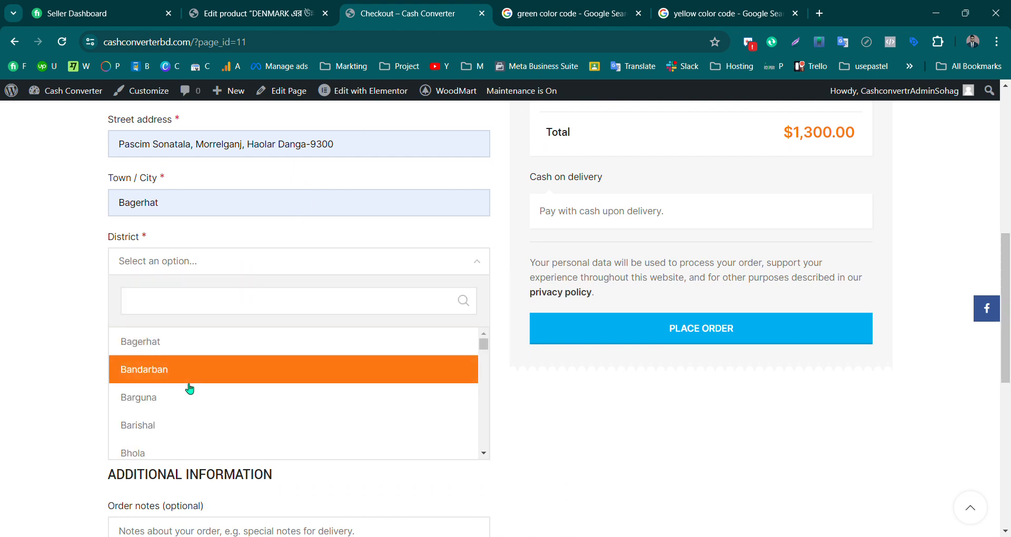
pyautogui.click(181, 371)
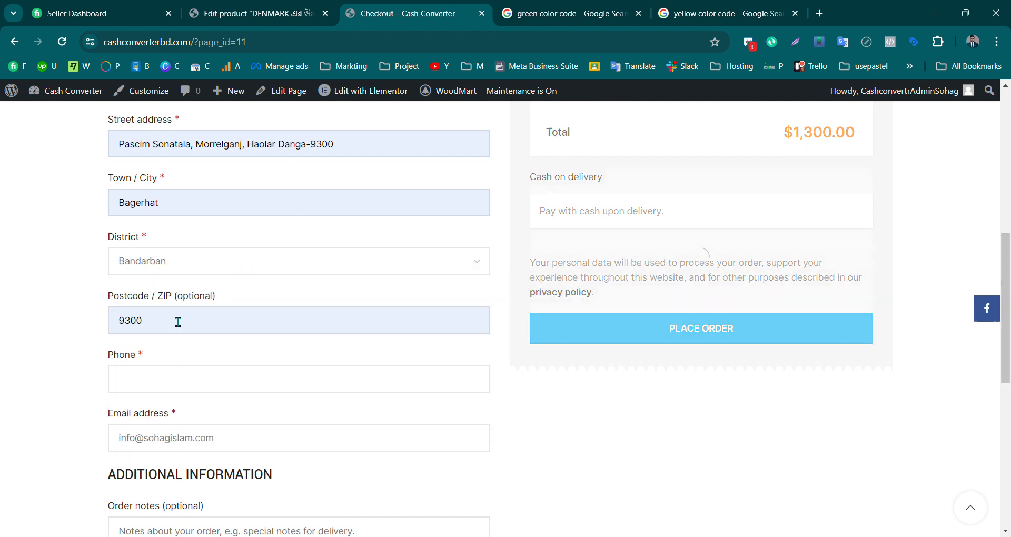
pyautogui.click(164, 258)
pyautogui.click(158, 347)
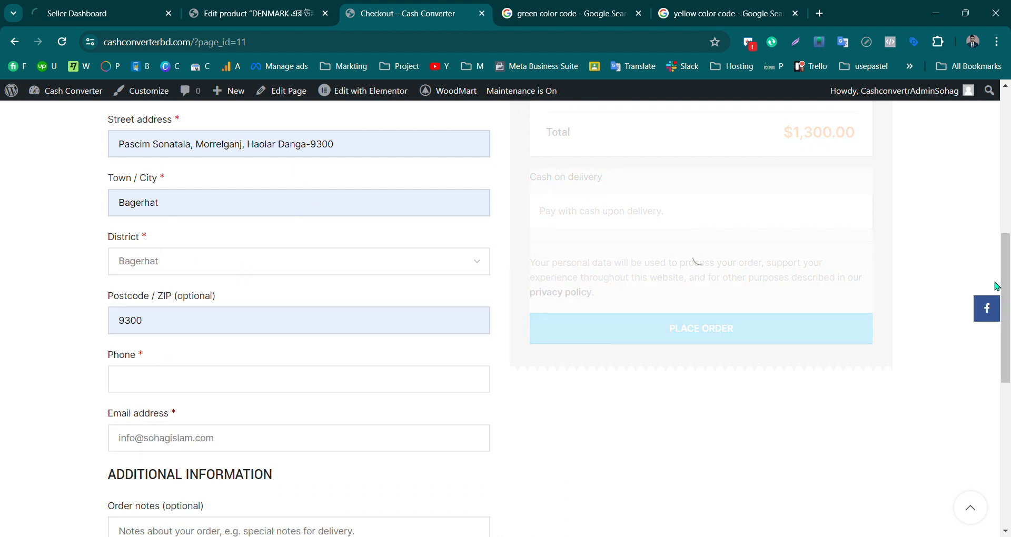
pyautogui.scroll(-4, 506, 316)
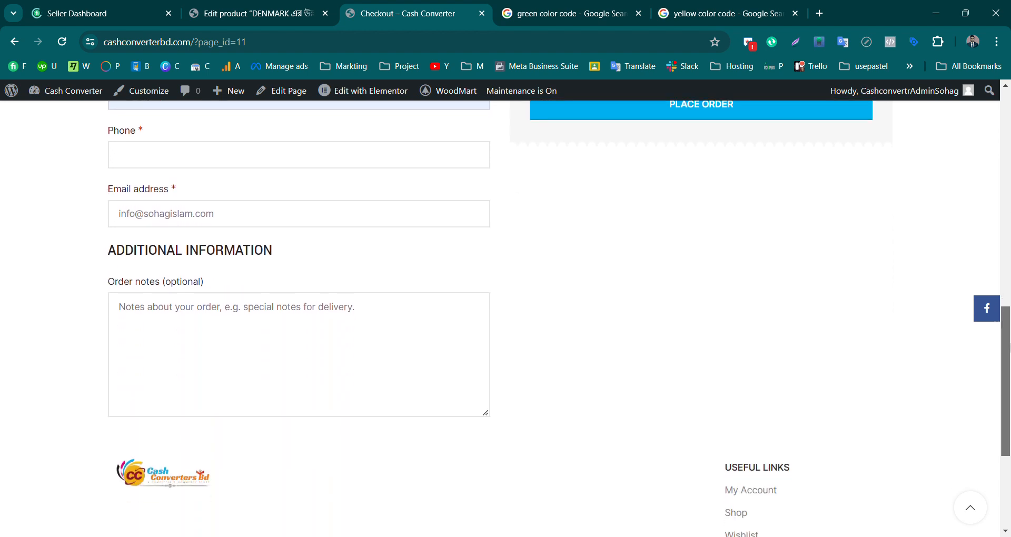
# Fill in the customer's phone number and email address, and enter "Hello" as the order note
pyautogui.scroll(3, 505, 316)
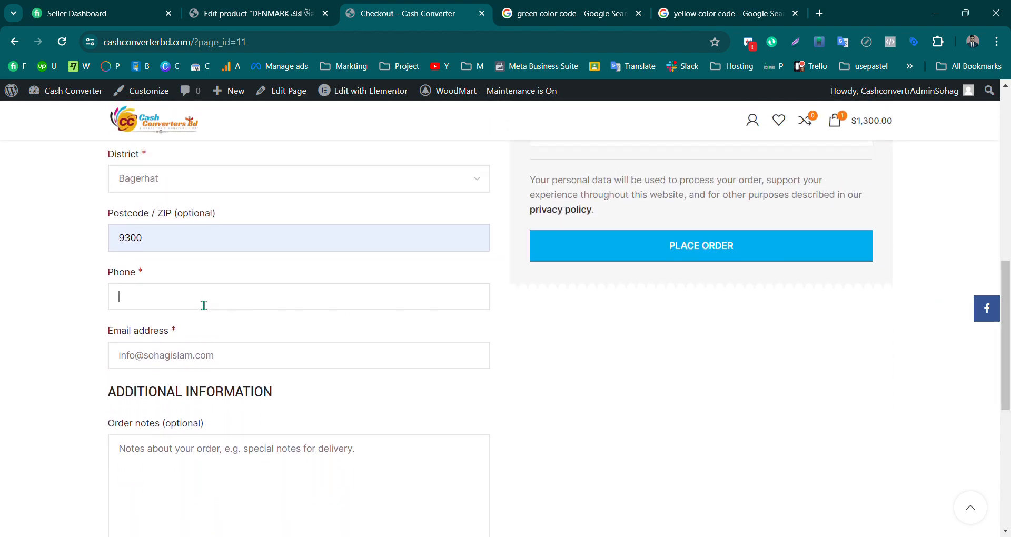
pyautogui.click(261, 348)
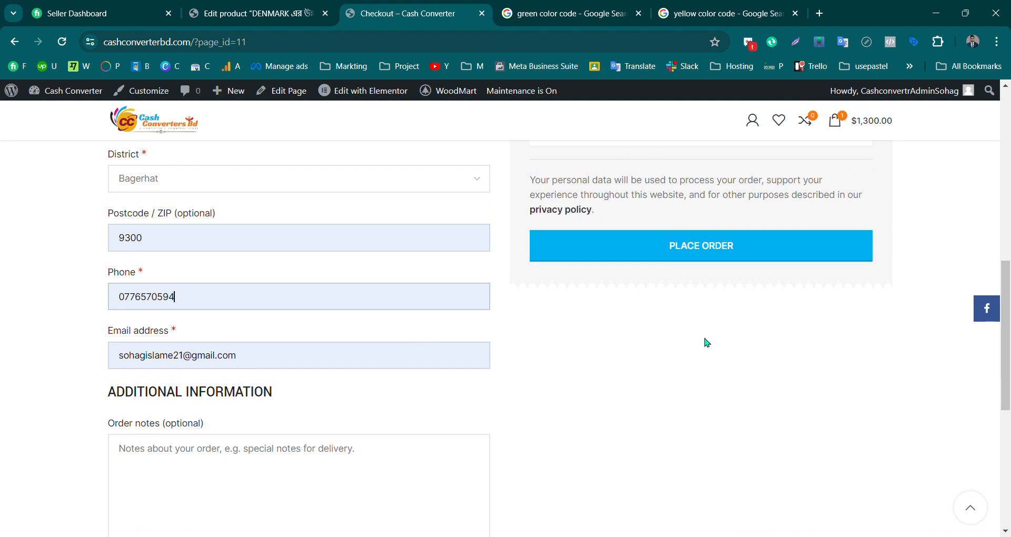
pyautogui.scroll(-2, 1009, 284)
pyautogui.click(237, 386)
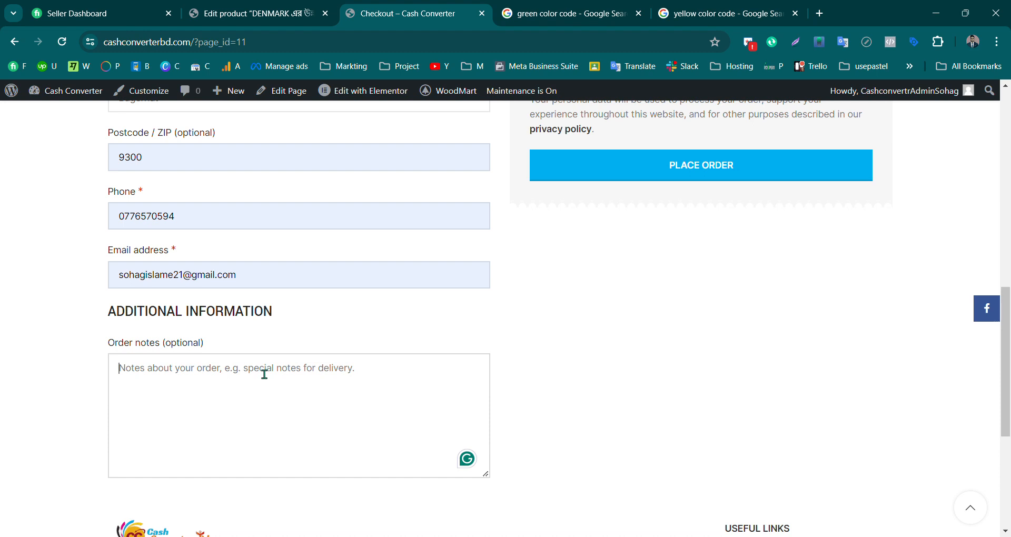
pyautogui.write('Hello')
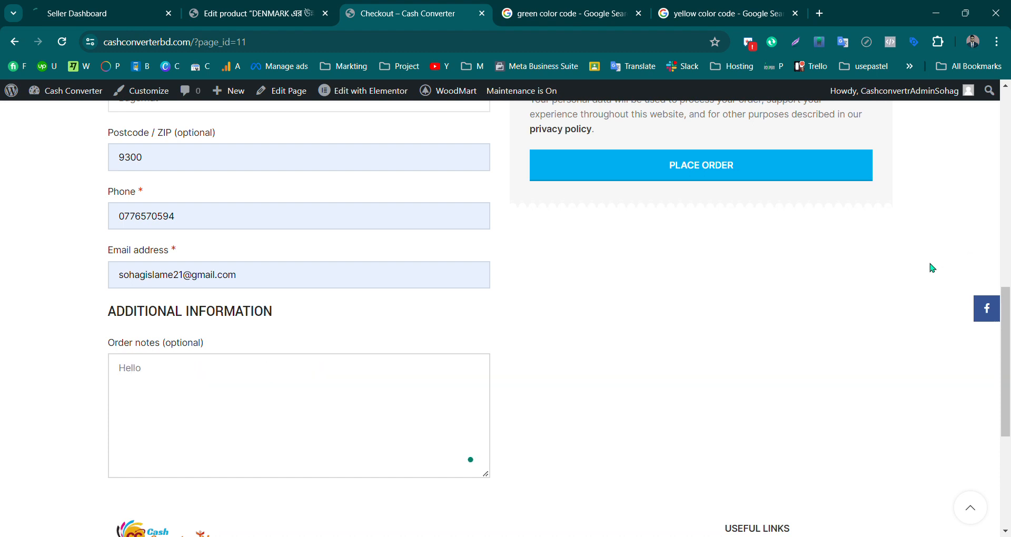
# Check the cash on delivery payment option and place the order
pyautogui.moveTo(1007, 304); pyautogui.dragTo(1007, 227)
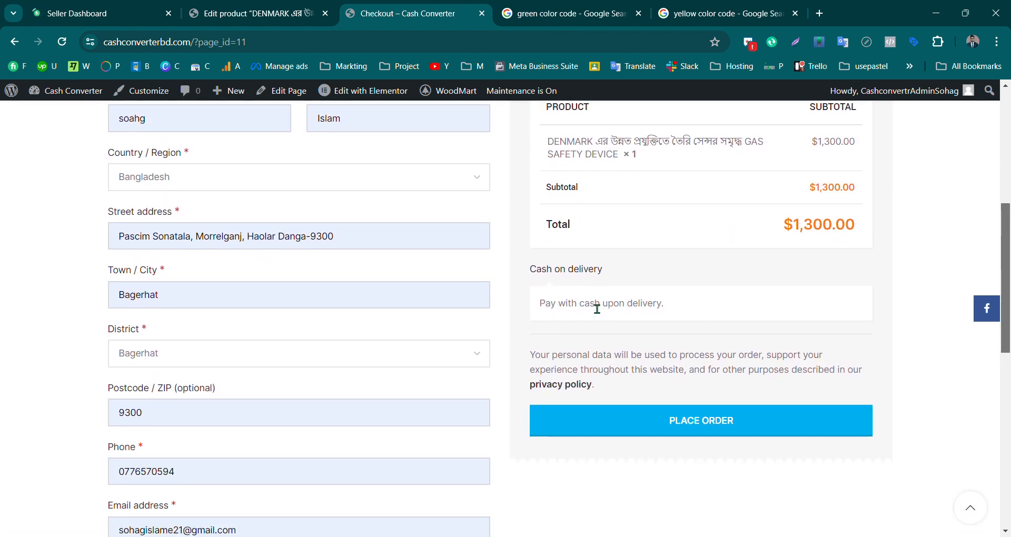
pyautogui.moveTo(546, 305); pyautogui.dragTo(731, 305)
pyautogui.click(731, 305)
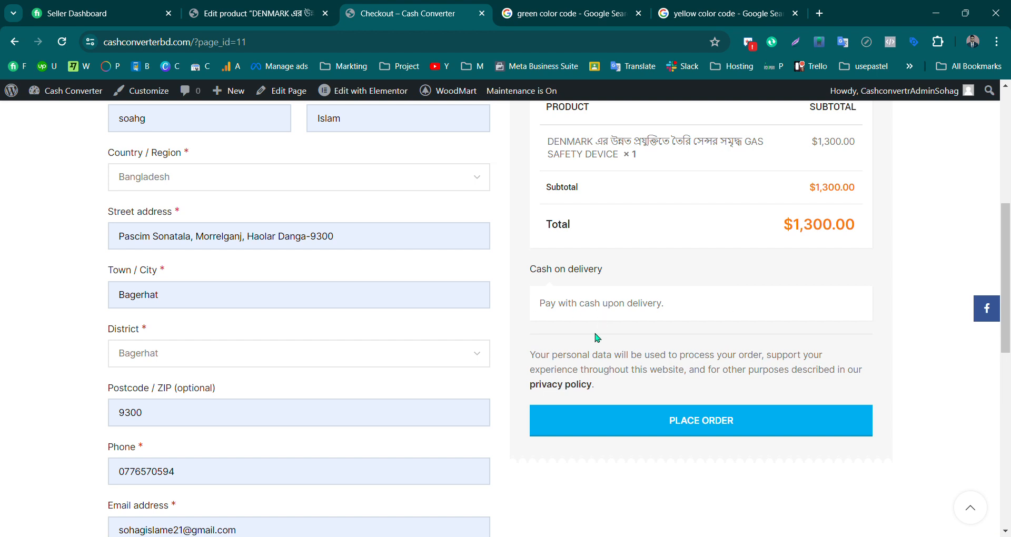
pyautogui.click(687, 425)
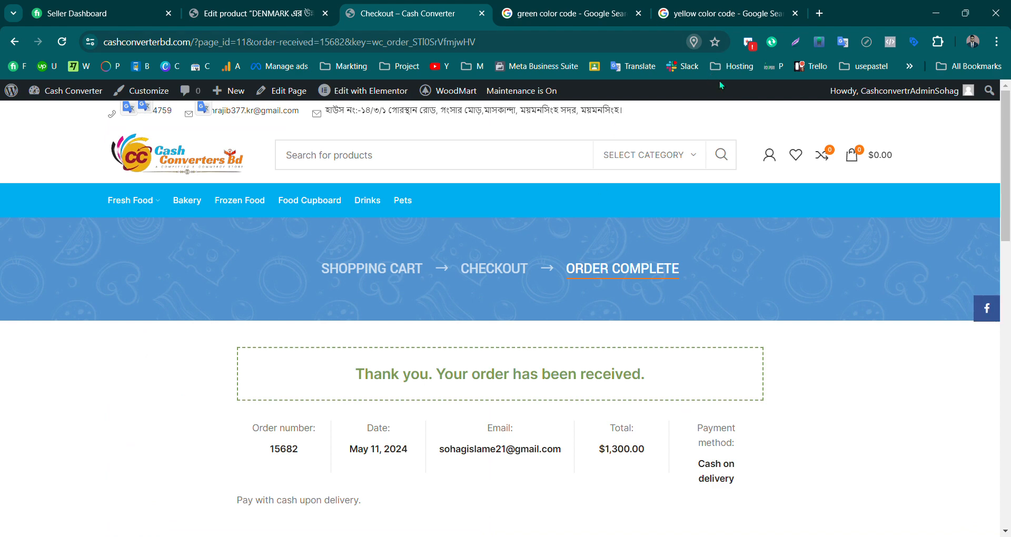
# Review the order confirmation, including the order details, note, payment method and billing address
pyautogui.scroll(-6, 505, 316)
pyautogui.scroll(-6, 506, 316)
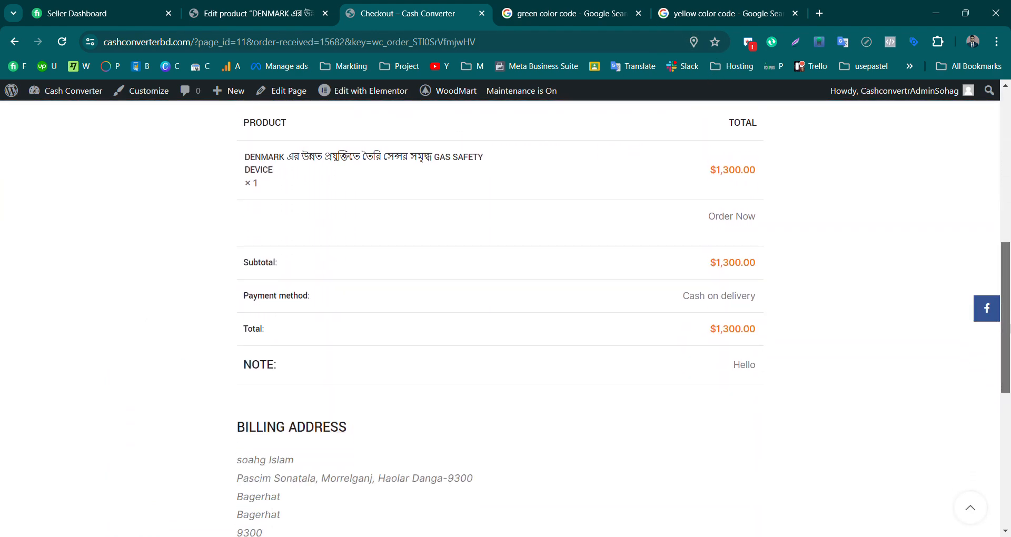
pyautogui.scroll(1, 418, 260)
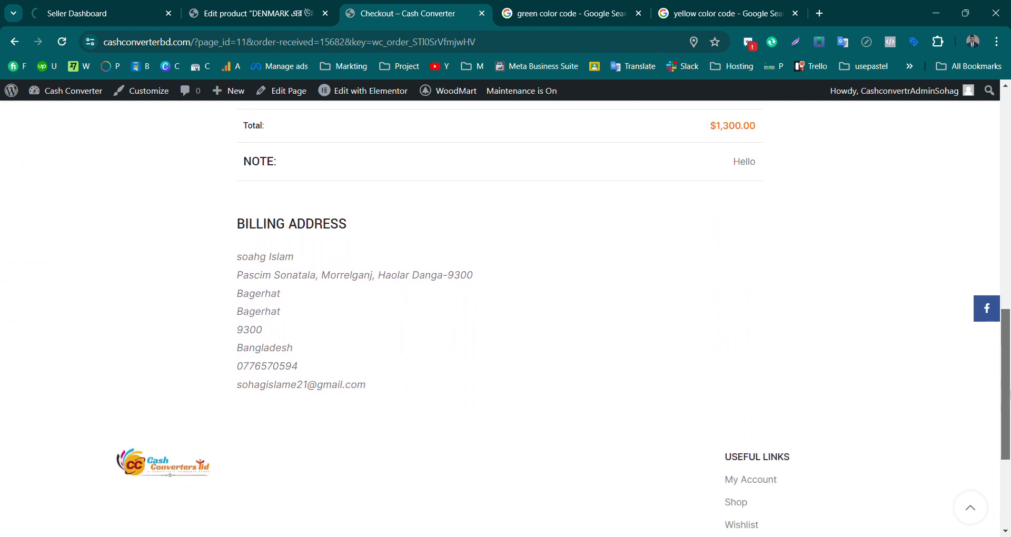
pyautogui.moveTo(1010, 440); pyautogui.dragTo(1008, 372)
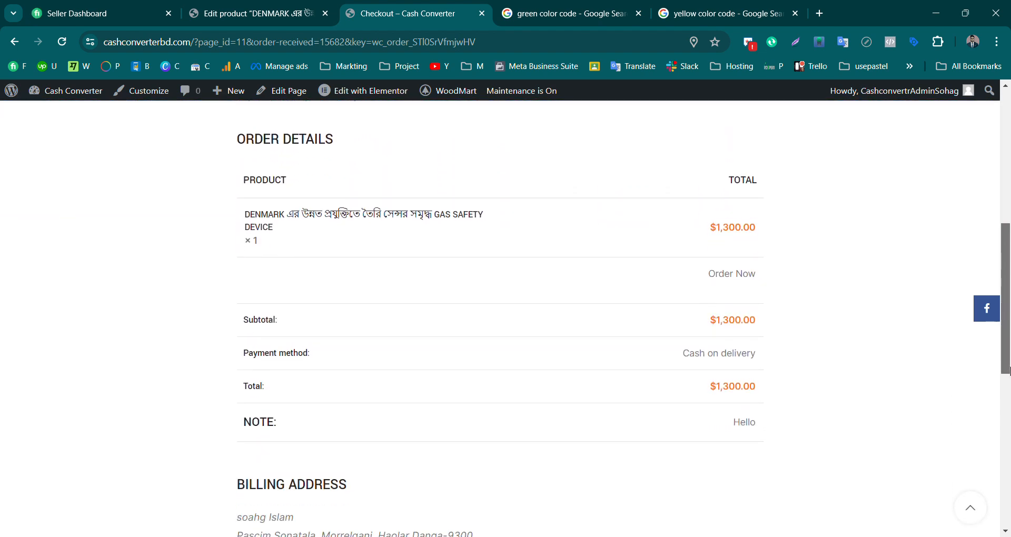
pyautogui.moveTo(952, 304); pyautogui.dragTo(986, 234)
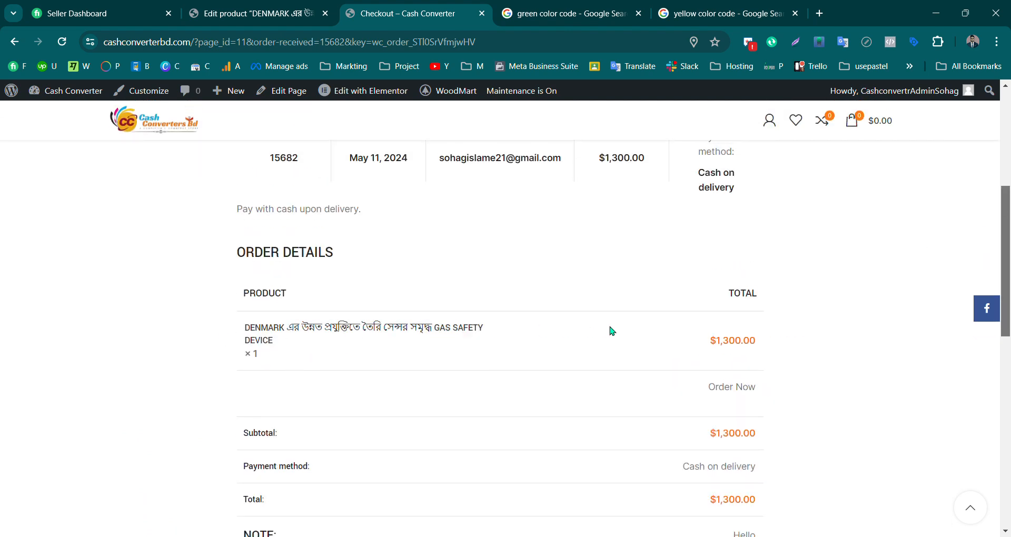
pyautogui.moveTo(1005, 221); pyautogui.dragTo(991, 128)
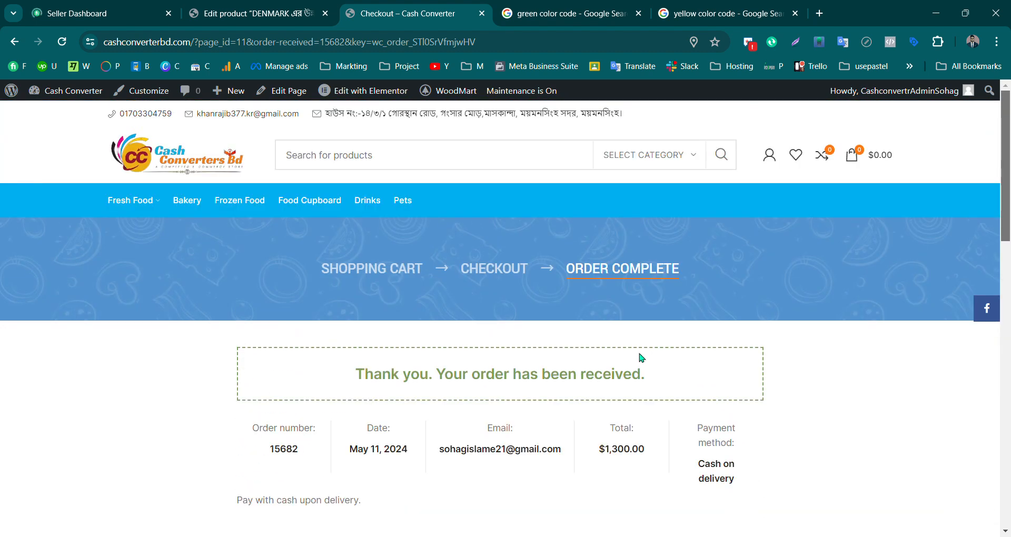
# Open the orders list in the customer's store account and check the new order's status
pyautogui.moveTo(780, 154)
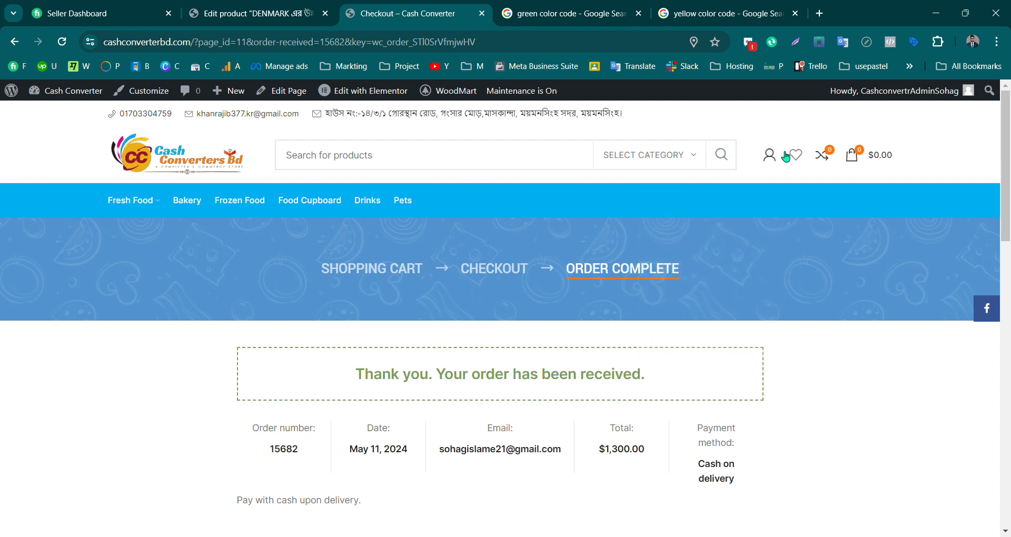
pyautogui.click(721, 196)
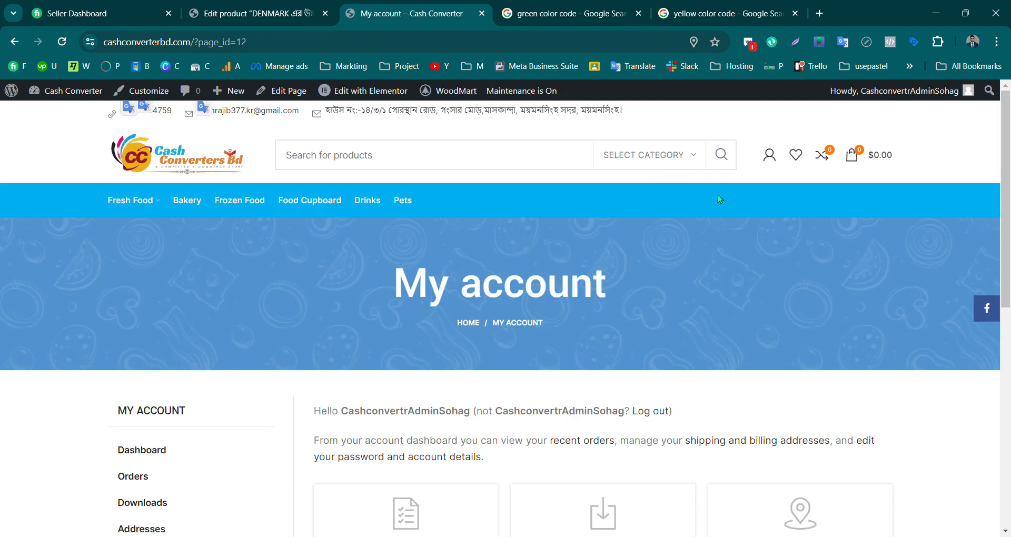
pyautogui.scroll(-4, 999, 200)
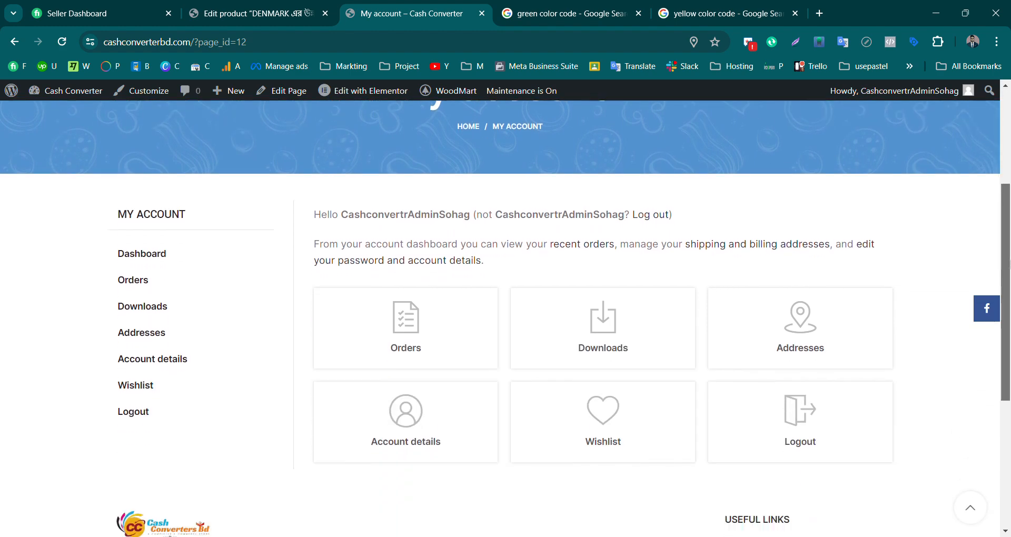
pyautogui.click(412, 324)
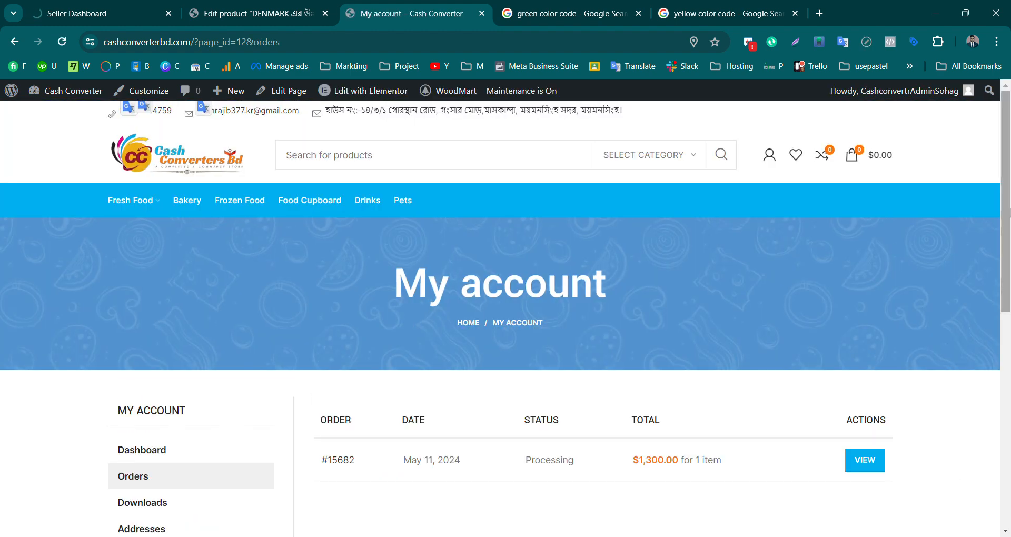
pyautogui.scroll(-2, 1006, 200)
pyautogui.scroll(-1, 698, 300)
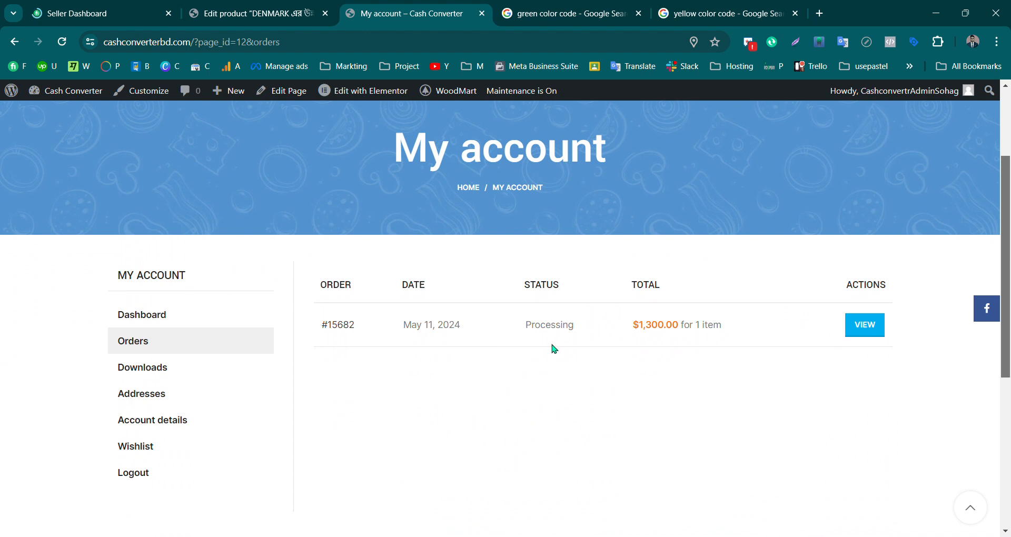
pyautogui.moveTo(562, 327); pyautogui.dragTo(524, 331)
pyautogui.click(541, 330)
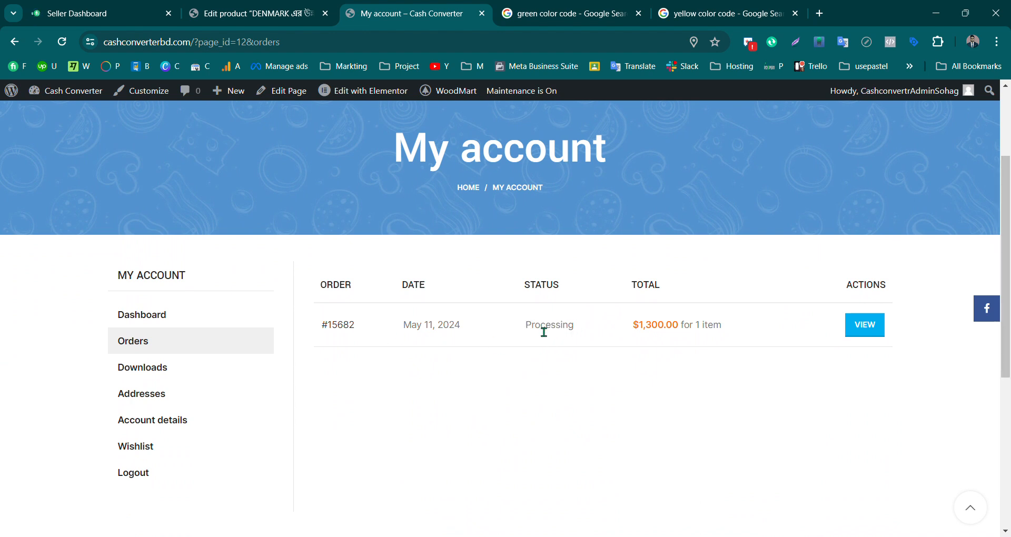
# In the WordPress admin, go to the WooCommerce orders and open the new gas safety device order for editing
pyautogui.click(242, 16)
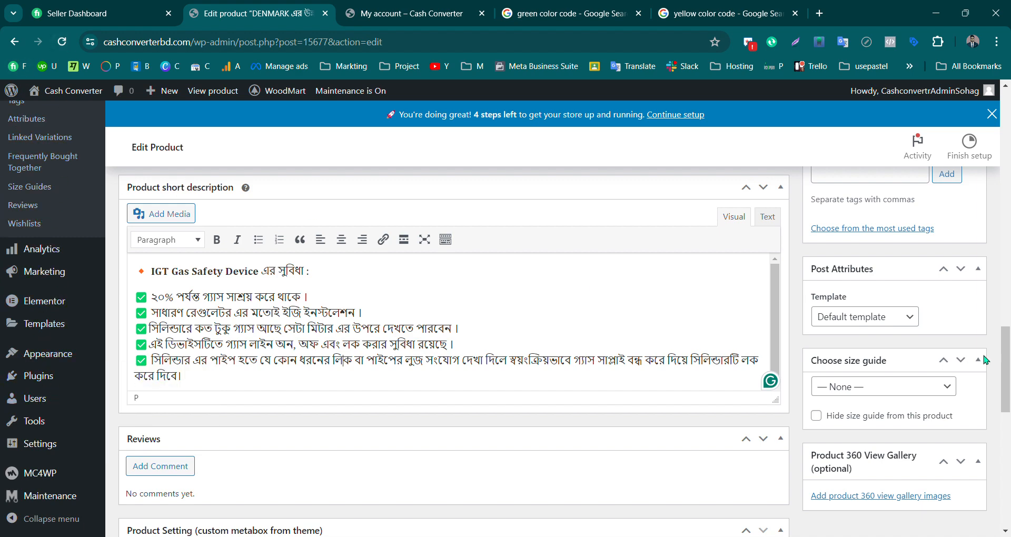
pyautogui.moveTo(1006, 373); pyautogui.dragTo(1007, 317)
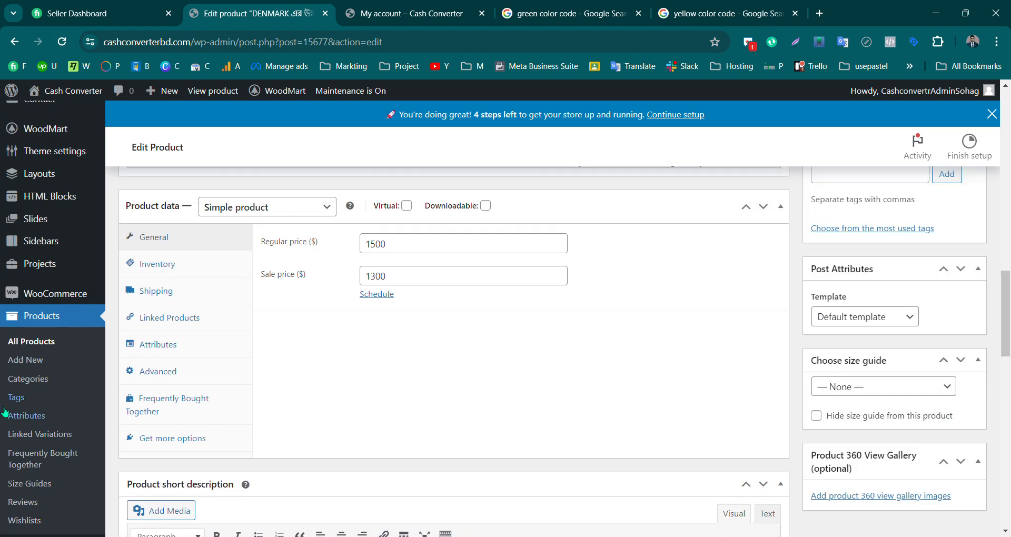
pyautogui.click(48, 343)
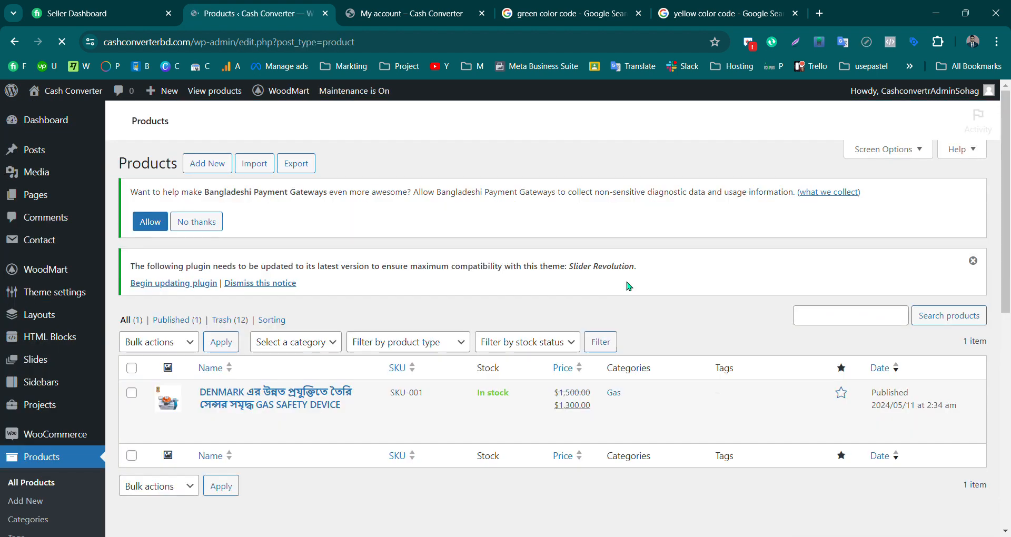
pyautogui.moveTo(67, 437)
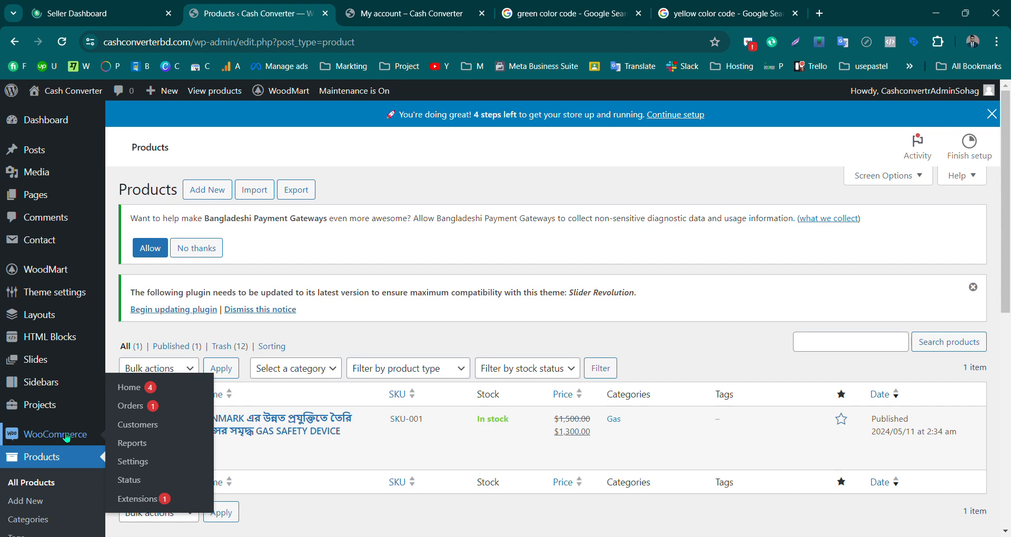
pyautogui.click(148, 410)
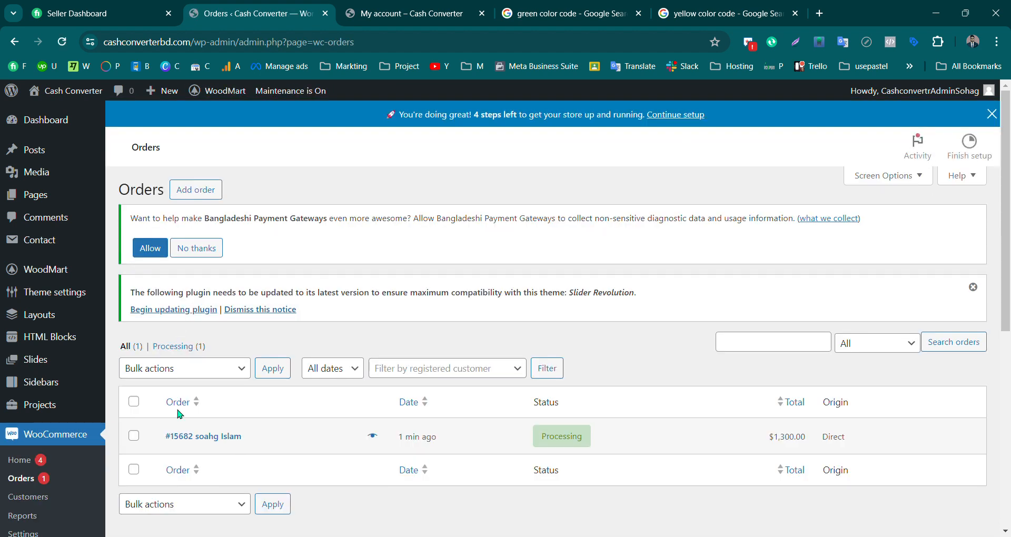
pyautogui.click(565, 443)
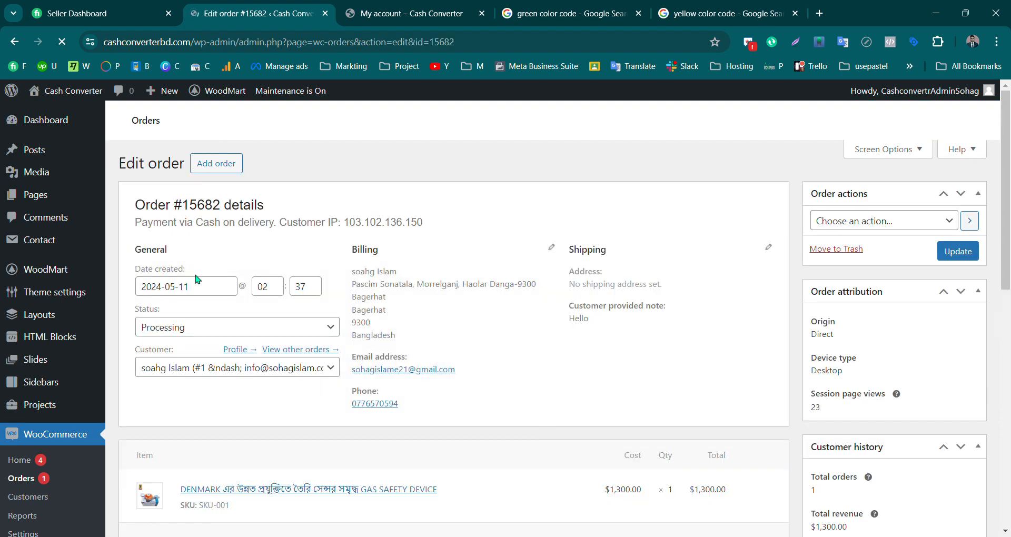
# Examine the order's general, billing and shipping details, its item and totals, and the order notes
pyautogui.moveTo(1010, 197); pyautogui.dragTo(1010, 247)
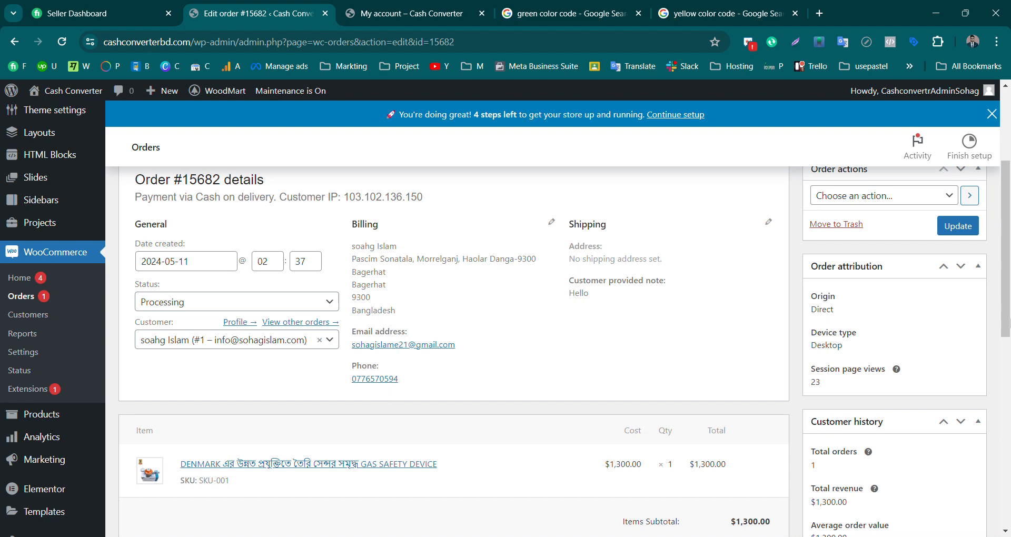
pyautogui.scroll(-10, 544, 430)
pyautogui.scroll(5, 1006, 375)
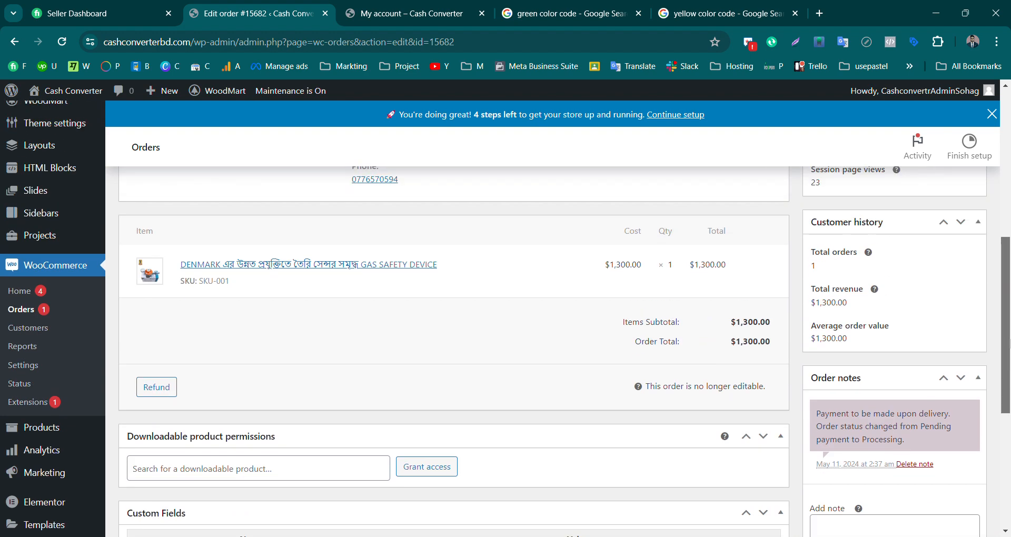
pyautogui.scroll(4, 328, 320)
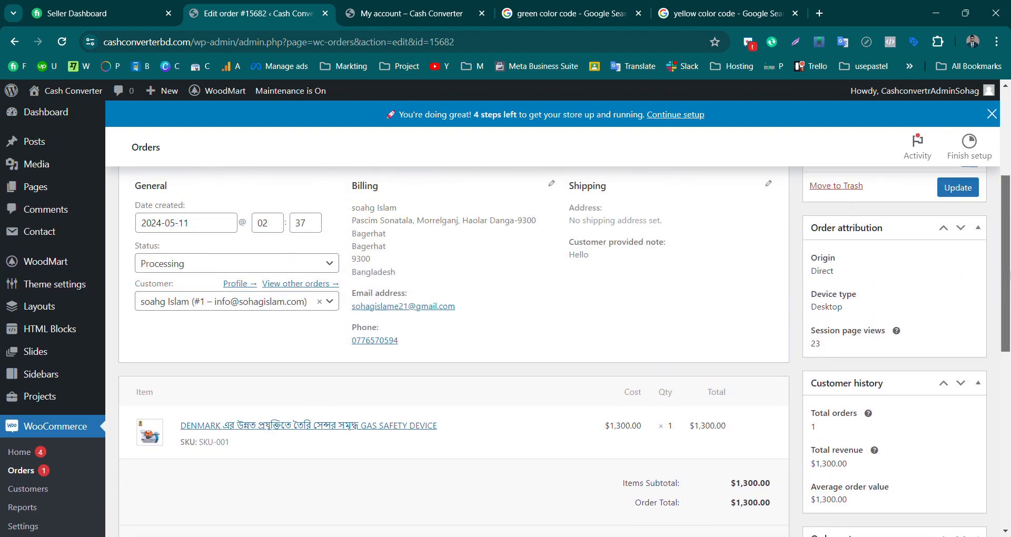
pyautogui.moveTo(1010, 250)
pyautogui.mouseDown()
pyautogui.moveTo(996, 280)
pyautogui.moveTo(994, 256)
pyautogui.mouseUp()
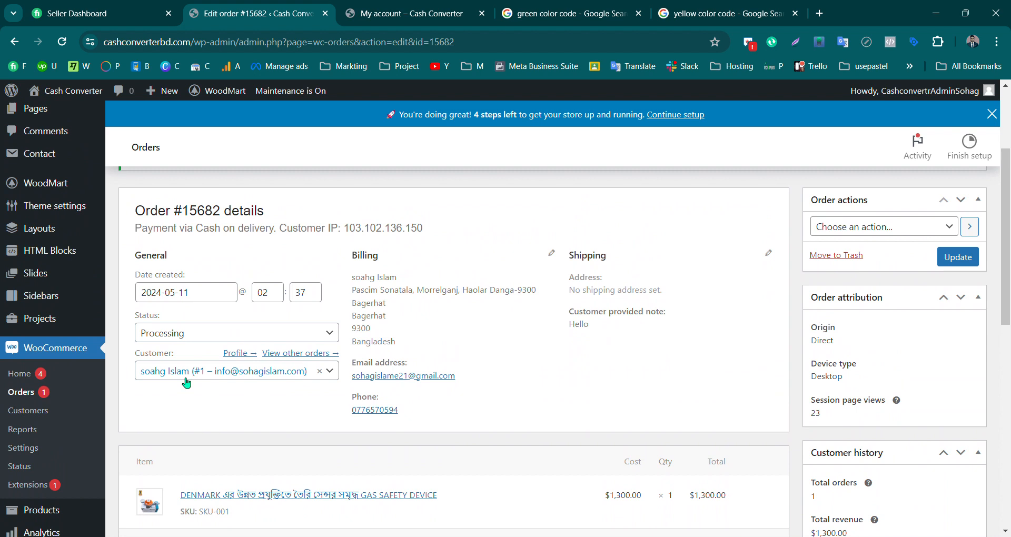
pyautogui.scroll(1, 165, 416)
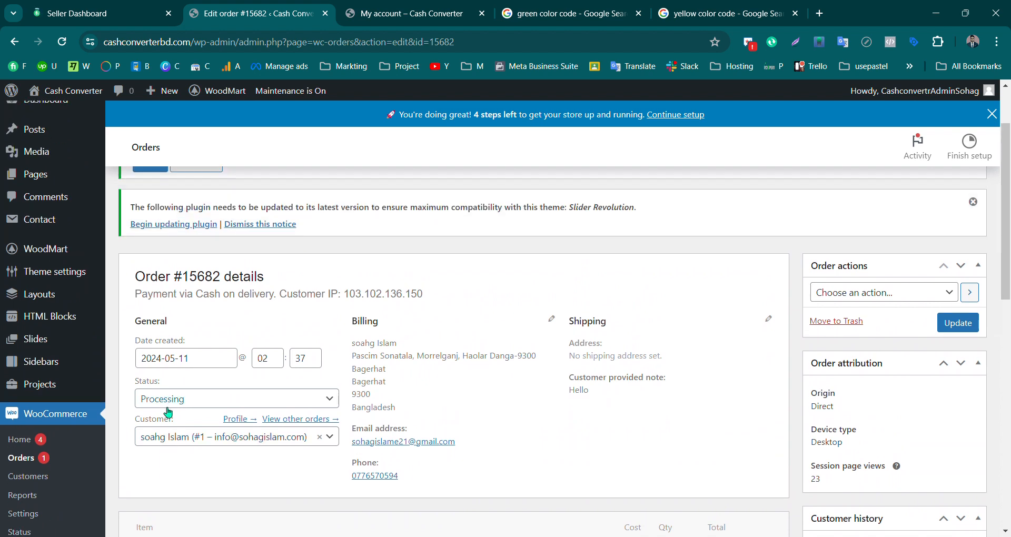
pyautogui.scroll(-1, 204, 327)
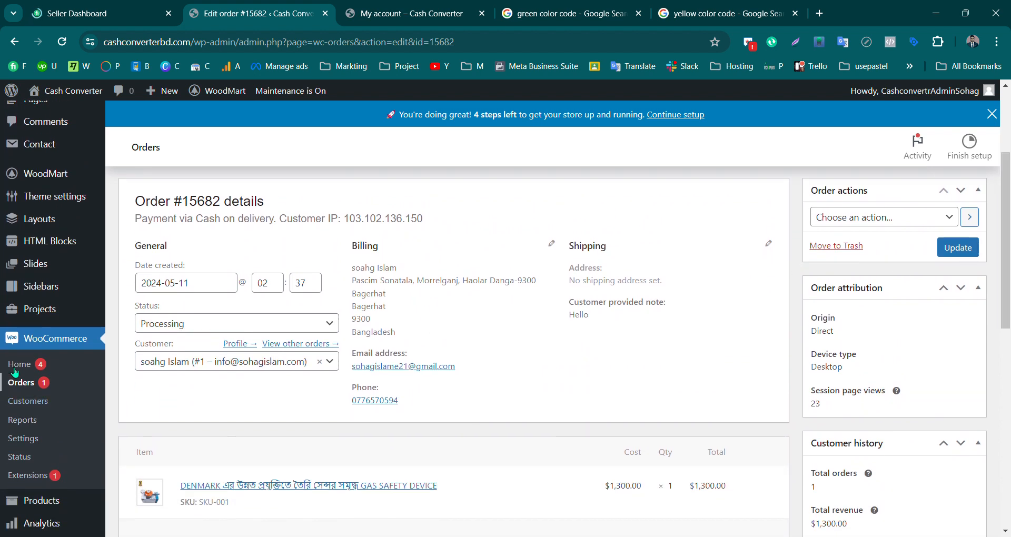
# Try out the Completed and Cancelled statuses on the order
pyautogui.click(204, 325)
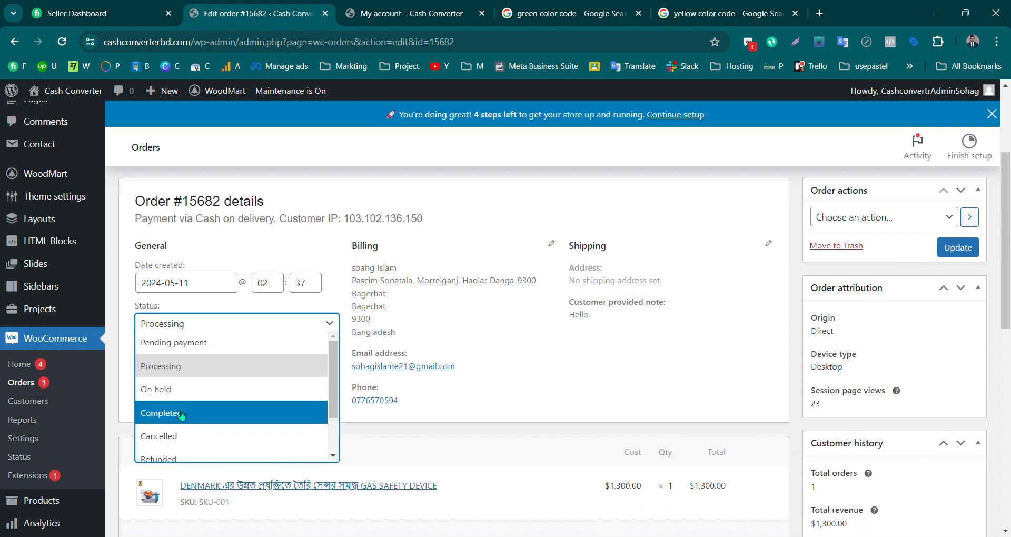
pyautogui.click(179, 414)
pyautogui.click(203, 322)
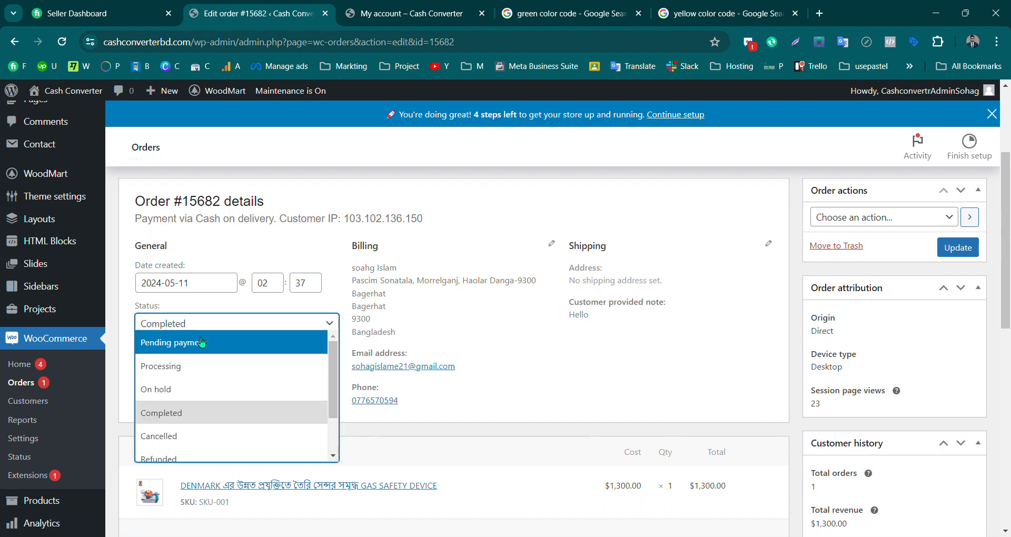
pyautogui.click(179, 436)
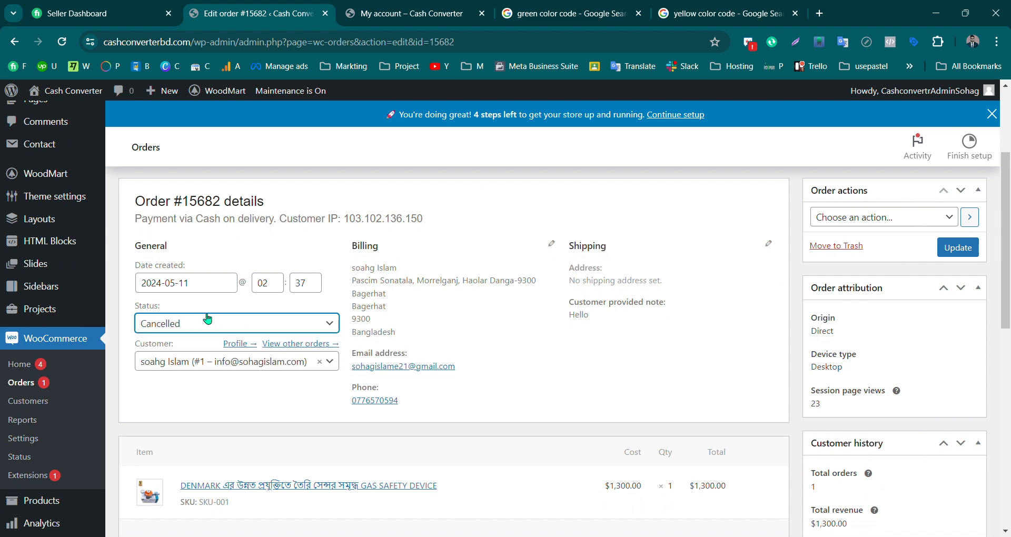
# Set the gas safety device order's status to Completed and update the order
pyautogui.click(204, 319)
pyautogui.click(199, 421)
pyautogui.scroll(-1, 752, 433)
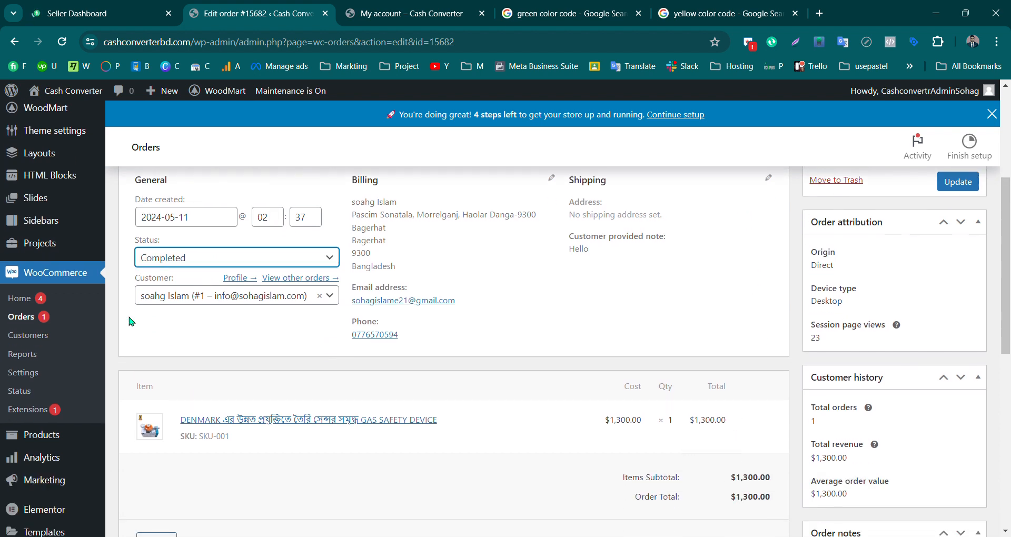
pyautogui.click(205, 265)
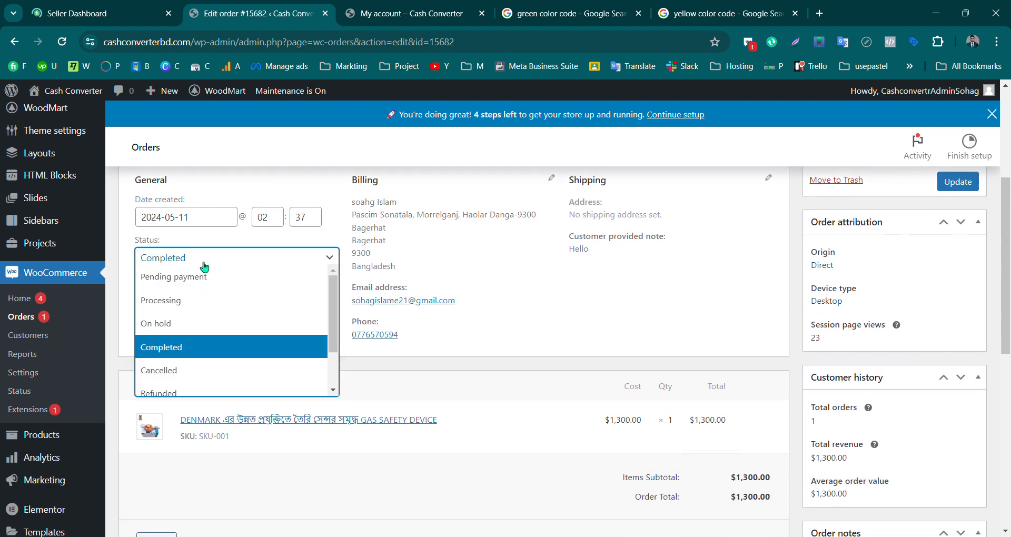
pyautogui.click(205, 347)
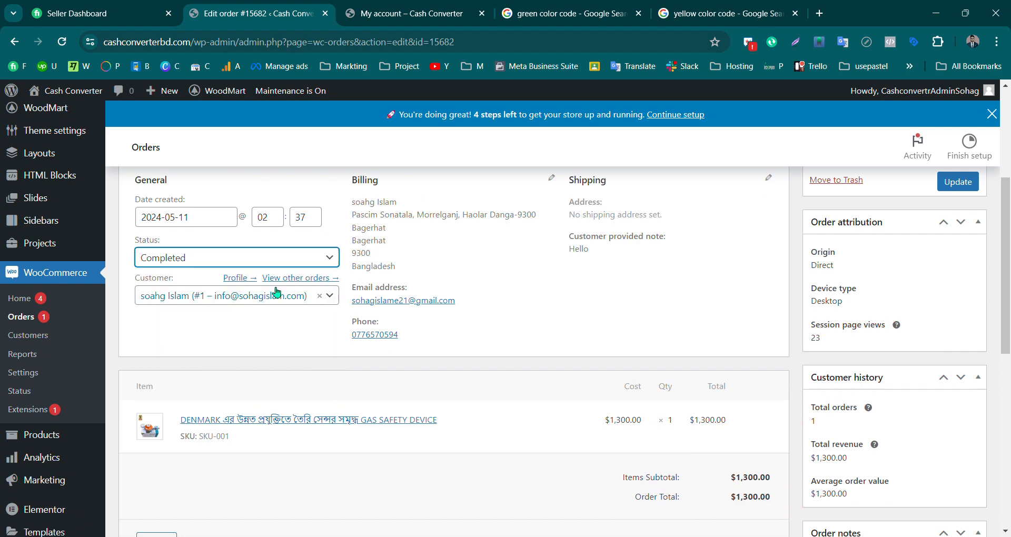
pyautogui.click(971, 183)
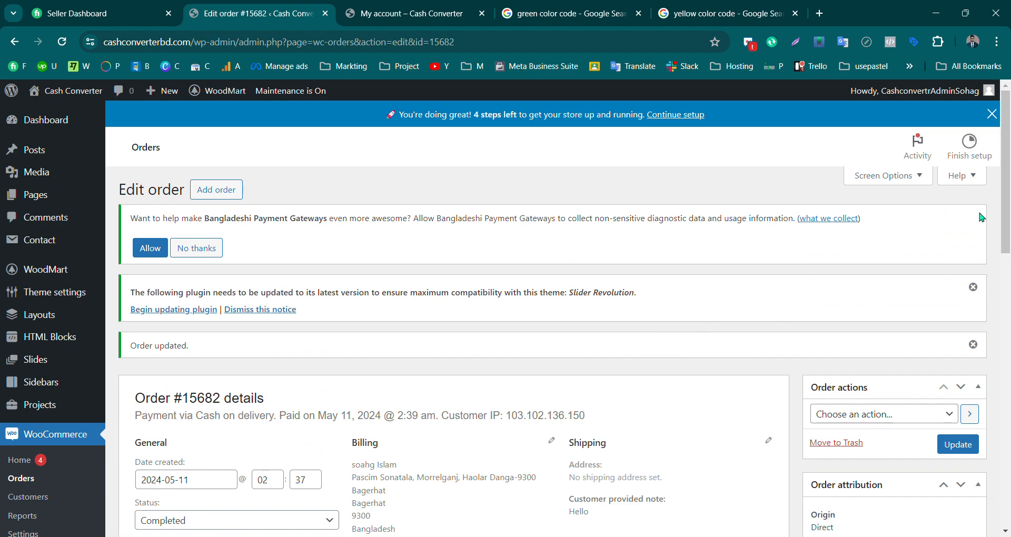
# Start a new store product named "DENMARK এর উন্নত প্রযুক্তিতে তৈরি সেন্সর সমৃদ্ধ GAS SAFETY DEVICE"
pyautogui.scroll(-7, 976, 221)
pyautogui.scroll(6, 976, 221)
pyautogui.scroll(1, 976, 221)
pyautogui.scroll(-4, 976, 221)
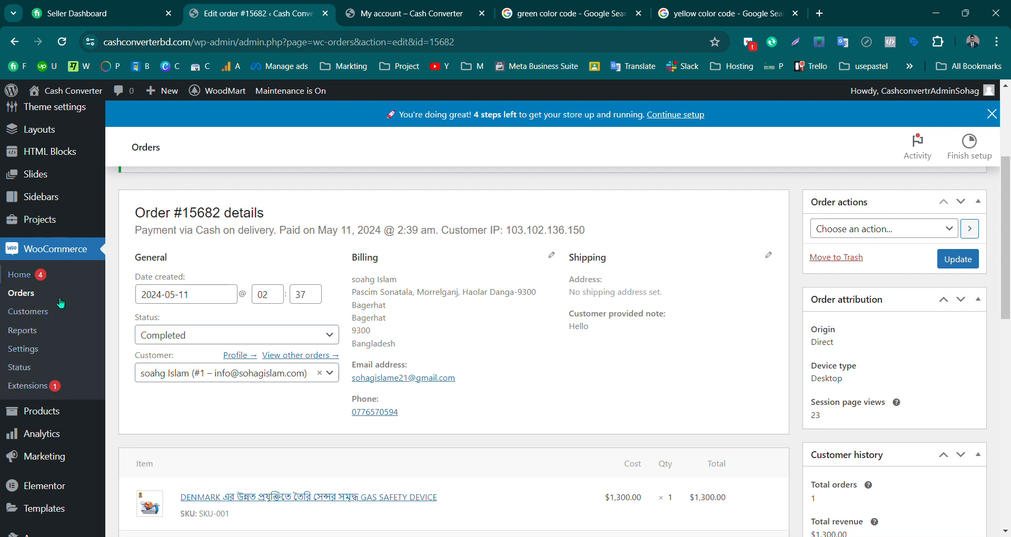
pyautogui.click(42, 413)
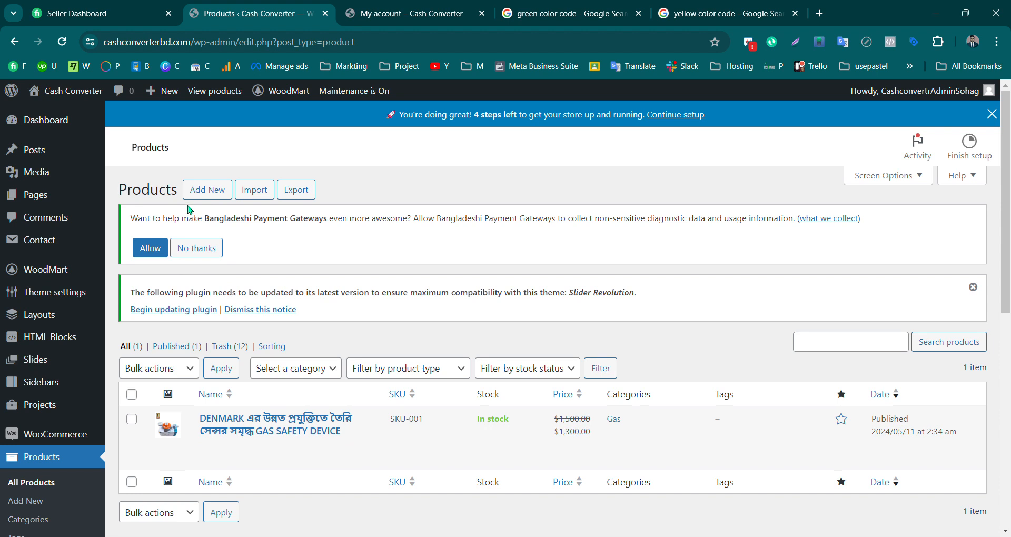
pyautogui.click(27, 503)
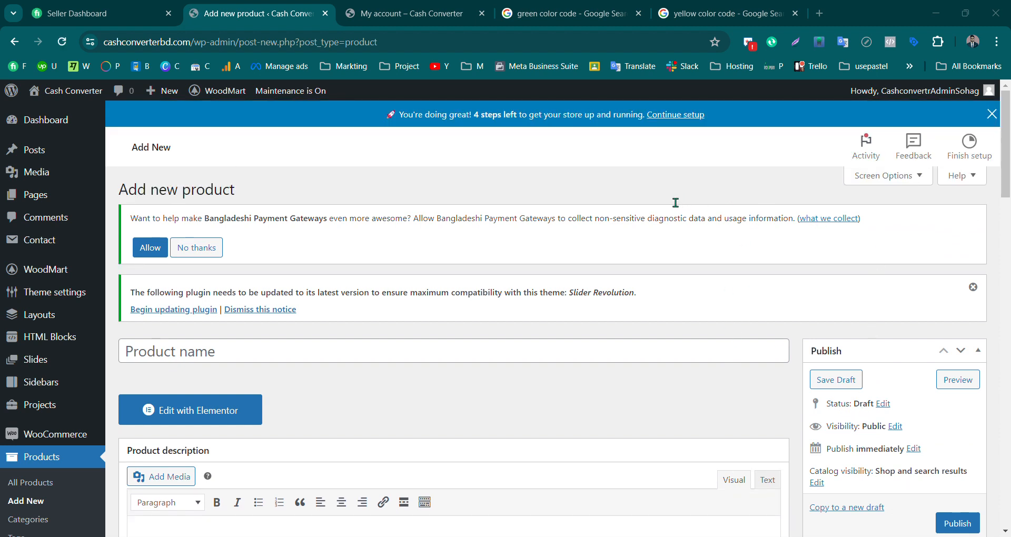
pyautogui.click(264, 359)
pyautogui.write('DENMARK এর উন্নত প্রযুক্তিতে তৈরি সেন্সর সমৃদ্ধ GAS SAFETY DEVICE')
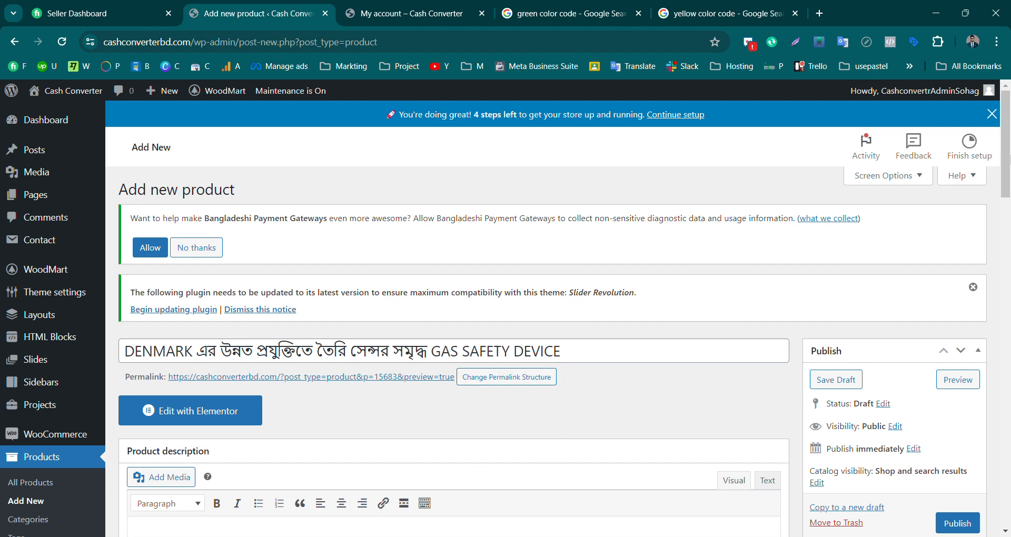
# Open the existing gas safety device's page from the storefront's popular products and compare its title with the new product's name
pyautogui.scroll(-2, 843, 350)
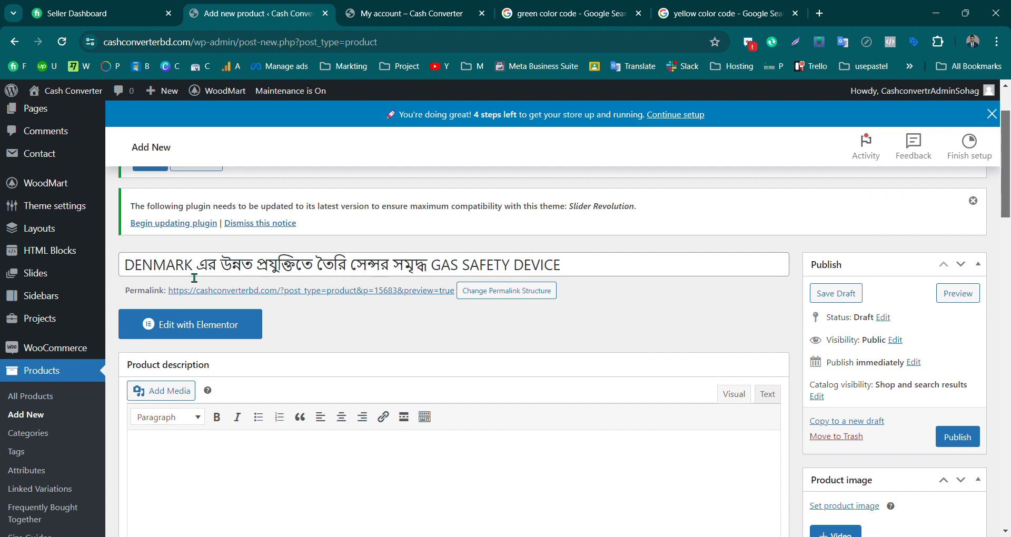
pyautogui.click(174, 267)
pyautogui.click(592, 271)
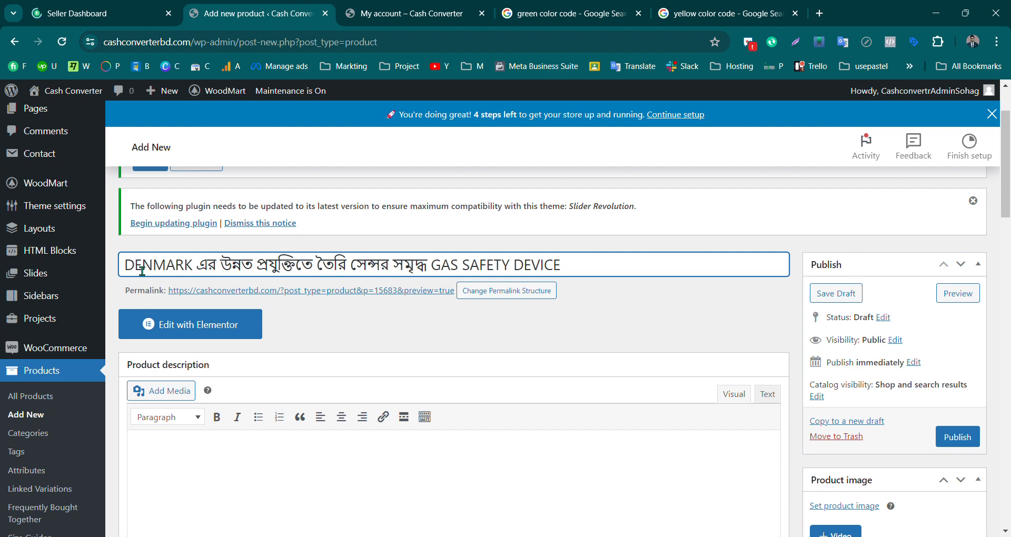
pyautogui.click(438, 19)
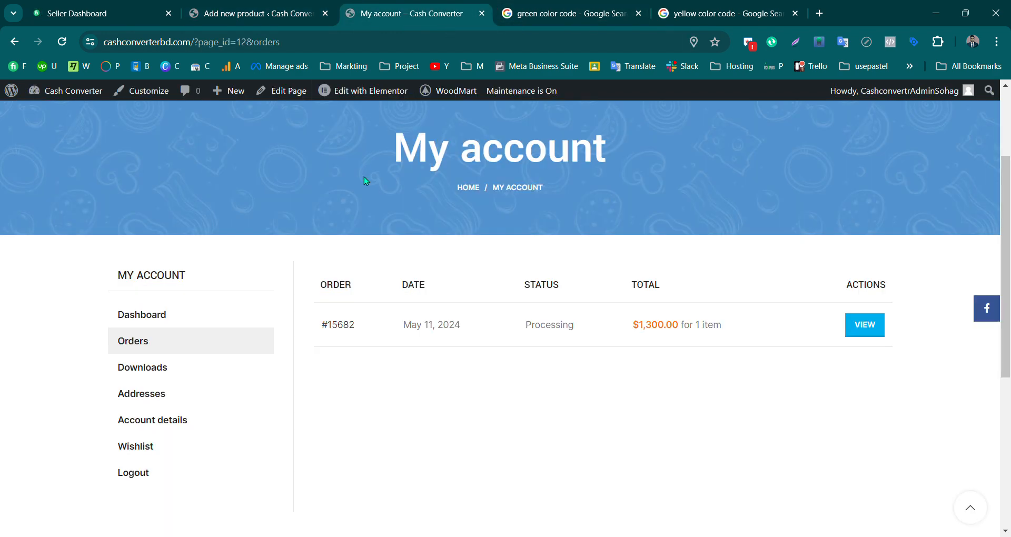
pyautogui.scroll(3, 476, 217)
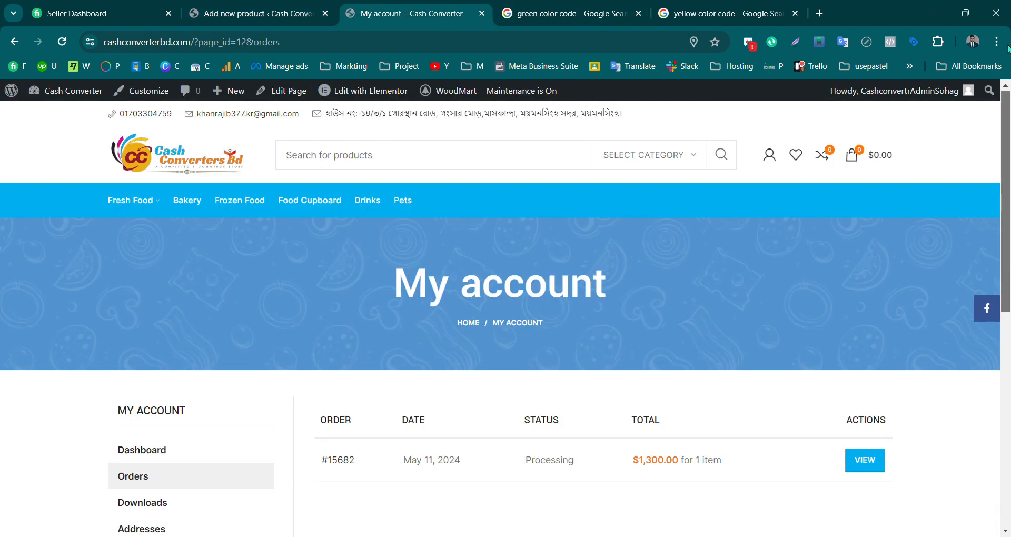
pyautogui.click(170, 172)
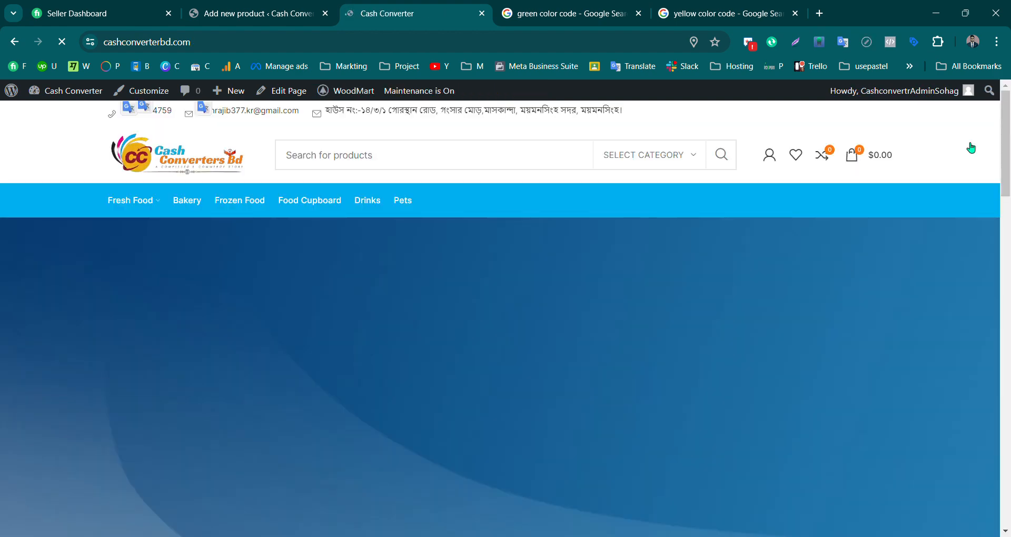
pyautogui.moveTo(1006, 152); pyautogui.dragTo(1008, 306)
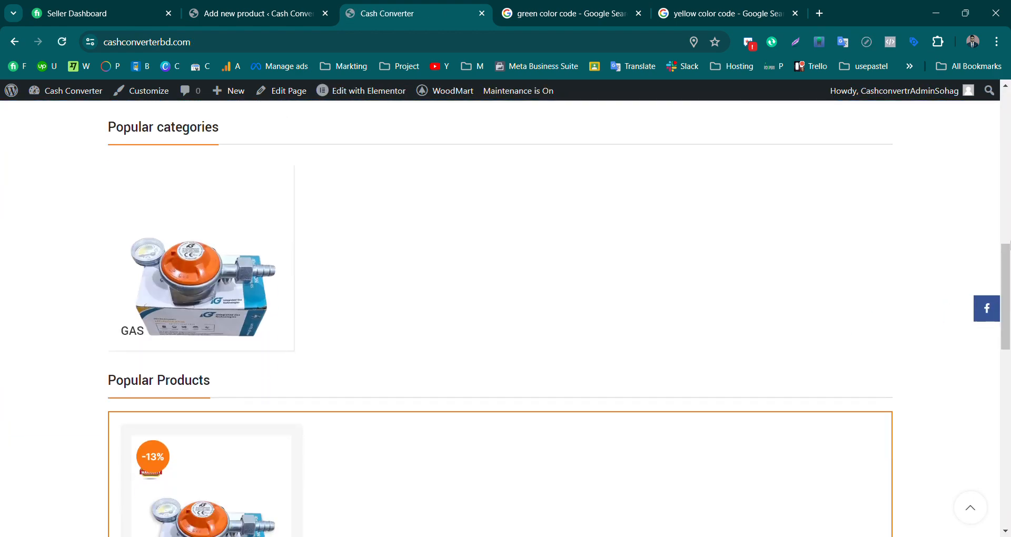
pyautogui.scroll(-4, 1008, 289)
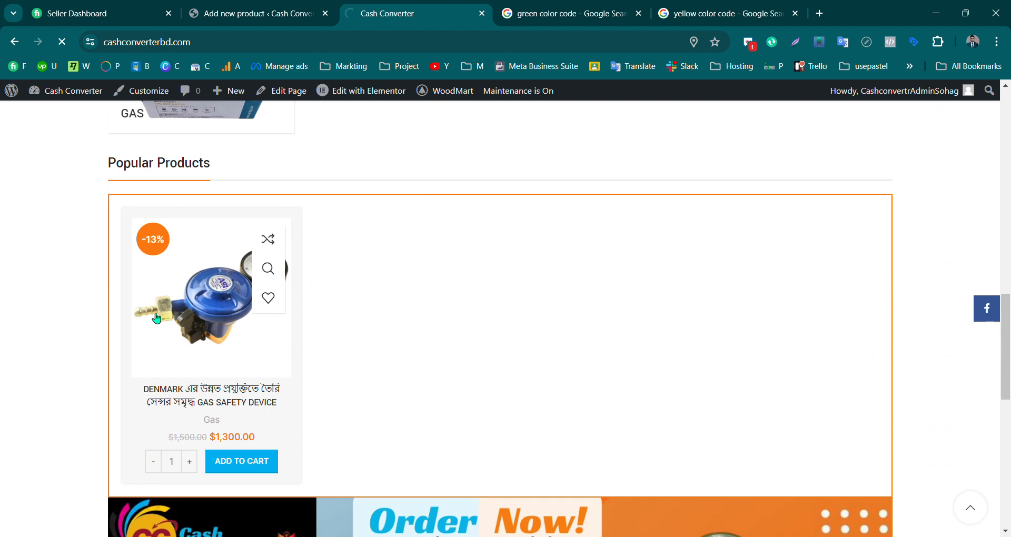
pyautogui.click(157, 317)
pyautogui.moveTo(823, 323); pyautogui.dragTo(553, 303)
# Back in the new product form, paste the full gas safety device text into the product description
pyautogui.click(233, 5)
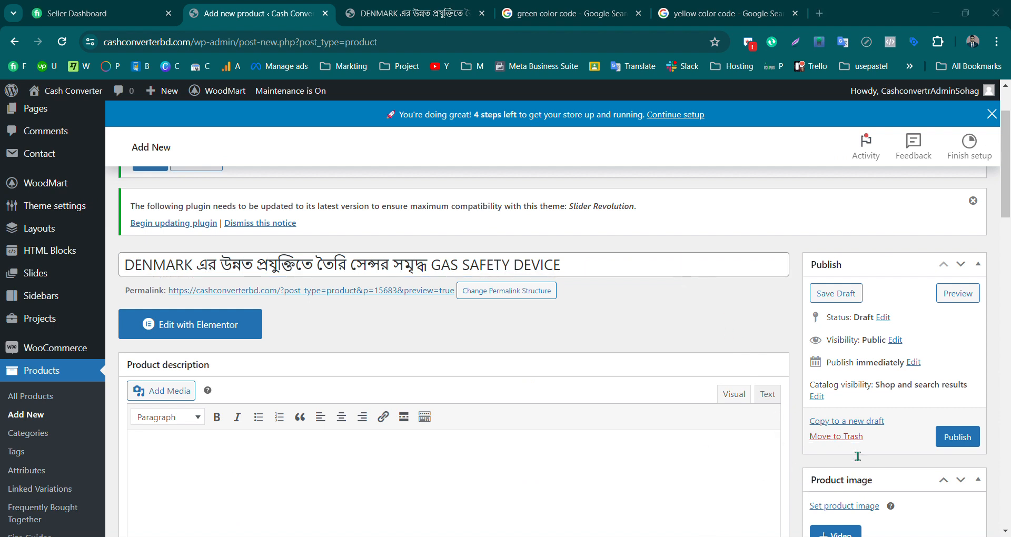
pyautogui.click(268, 464)
pyautogui.hotkey('ctrl', 'v')
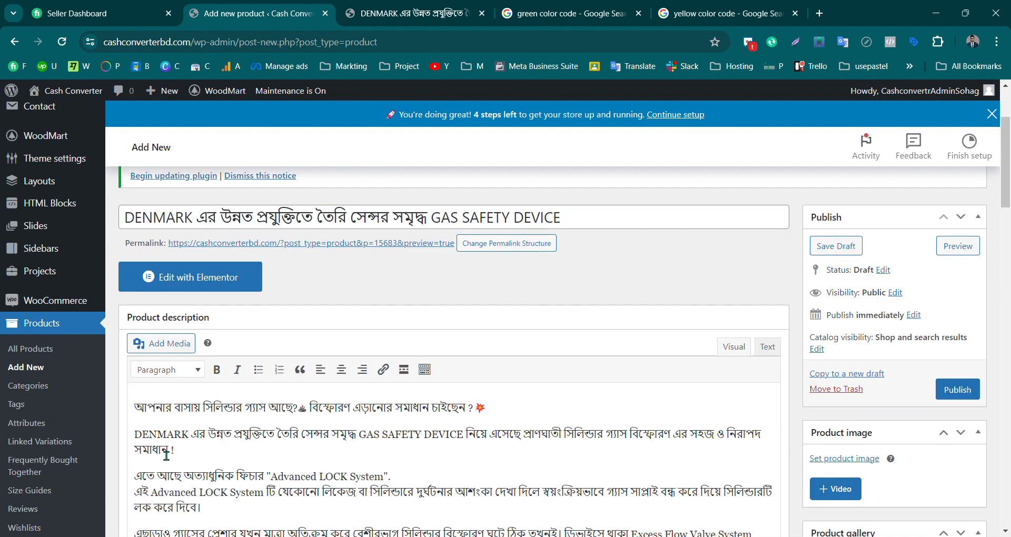
# On the storefront product page, examine where the product title and full description are displayed
pyautogui.click(413, 13)
pyautogui.moveTo(842, 316); pyautogui.dragTo(542, 284)
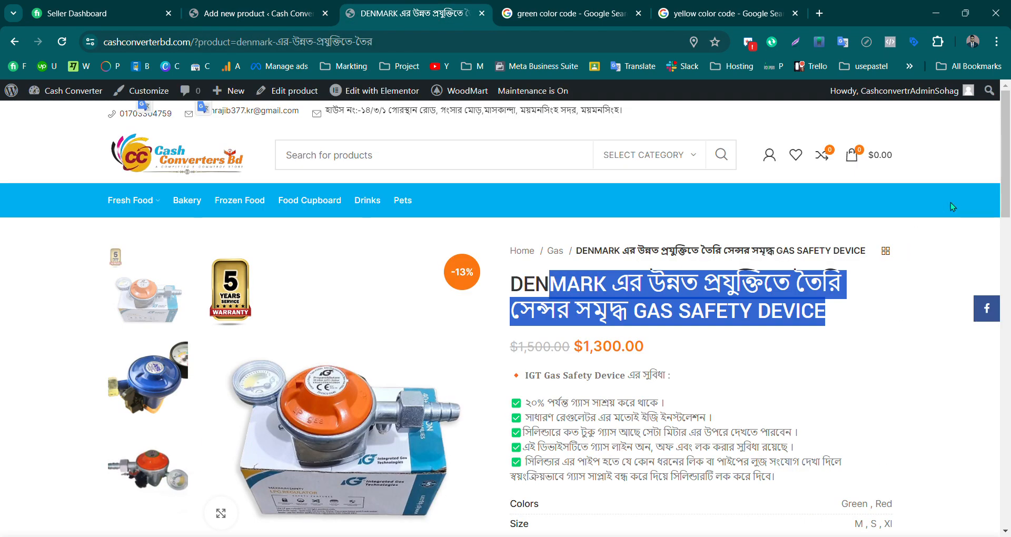
pyautogui.scroll(-5, 543, 284)
pyautogui.scroll(-3, 518, 187)
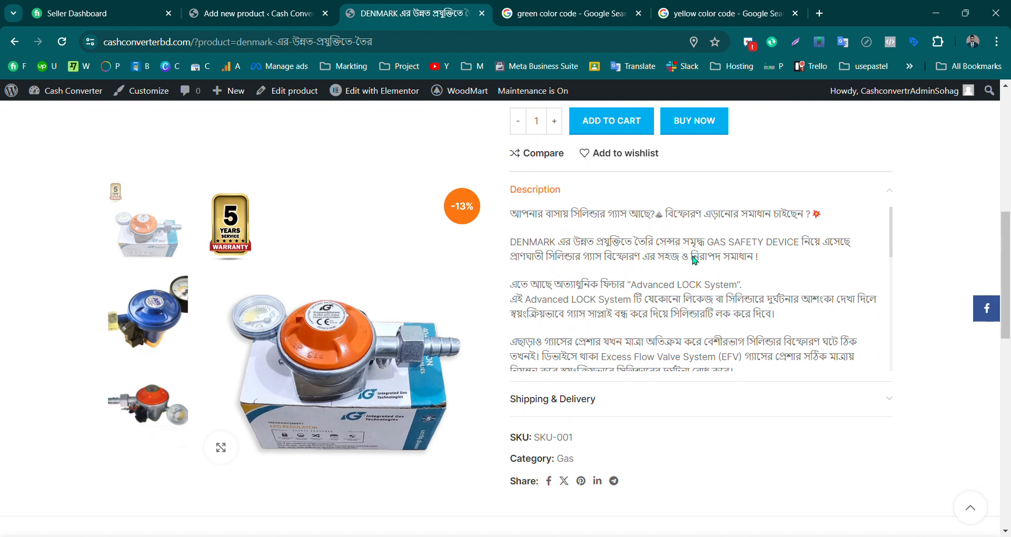
pyautogui.moveTo(509, 187); pyautogui.dragTo(718, 397)
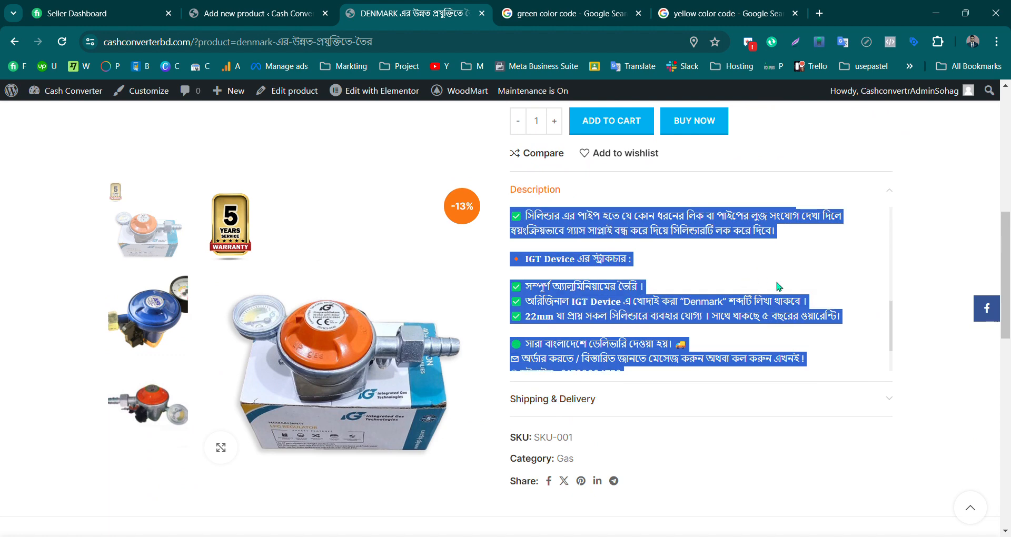
pyautogui.click(760, 343)
pyautogui.scroll(-9, 222, 199)
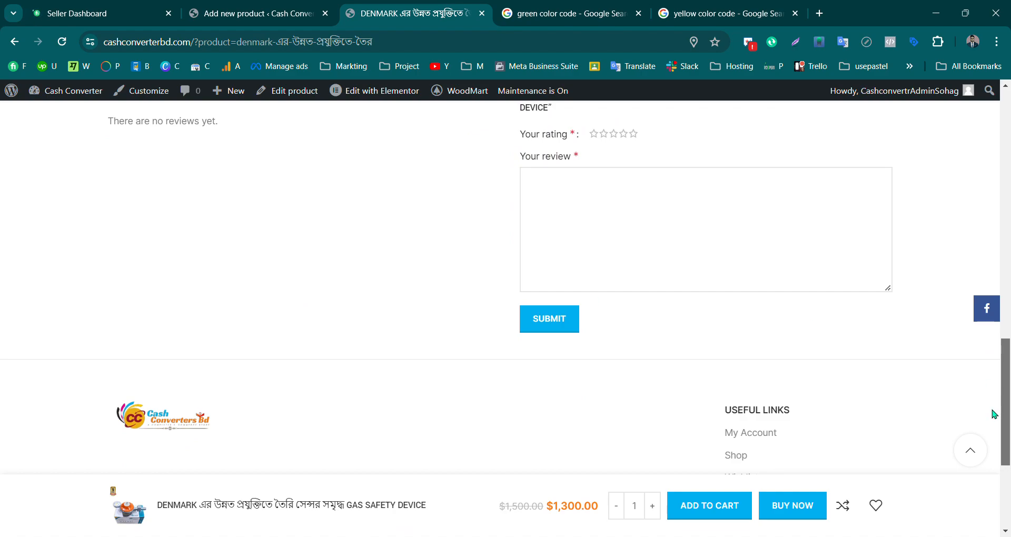
pyautogui.moveTo(1005, 389); pyautogui.dragTo(1007, 167)
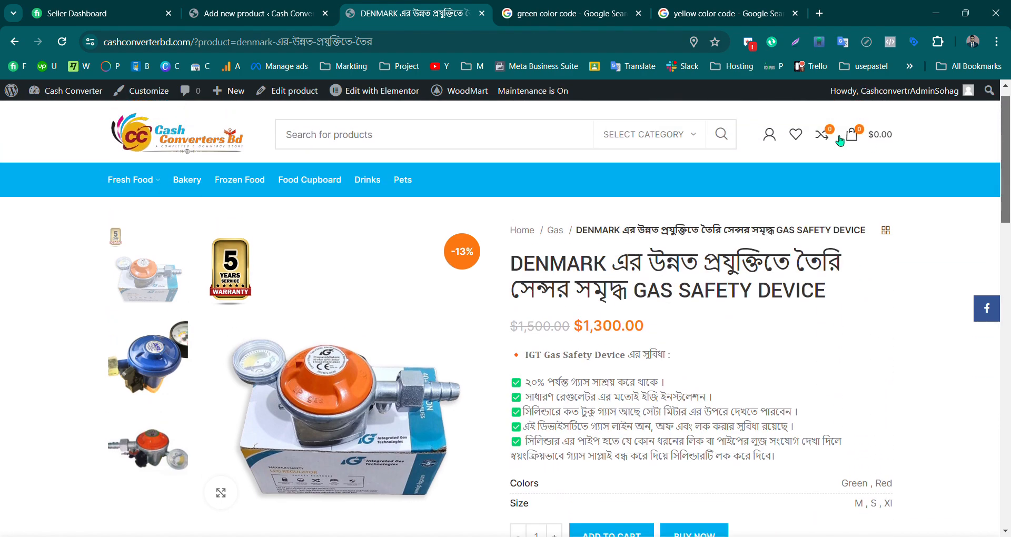
# Paste the "IGT Device এর স্ট্রাকচার" feature list into the new product's short description
pyautogui.click(252, 13)
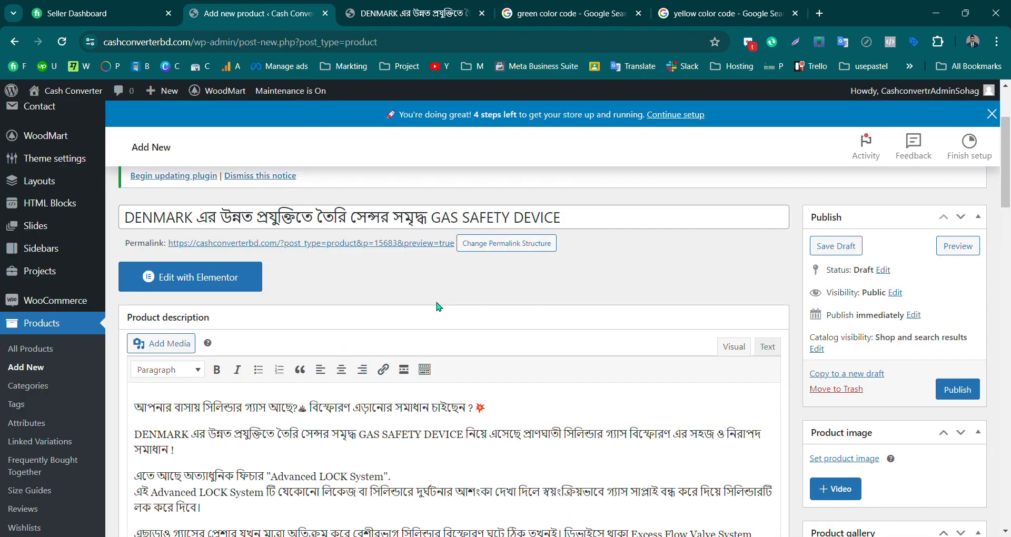
pyautogui.moveTo(1005, 191); pyautogui.dragTo(1005, 398)
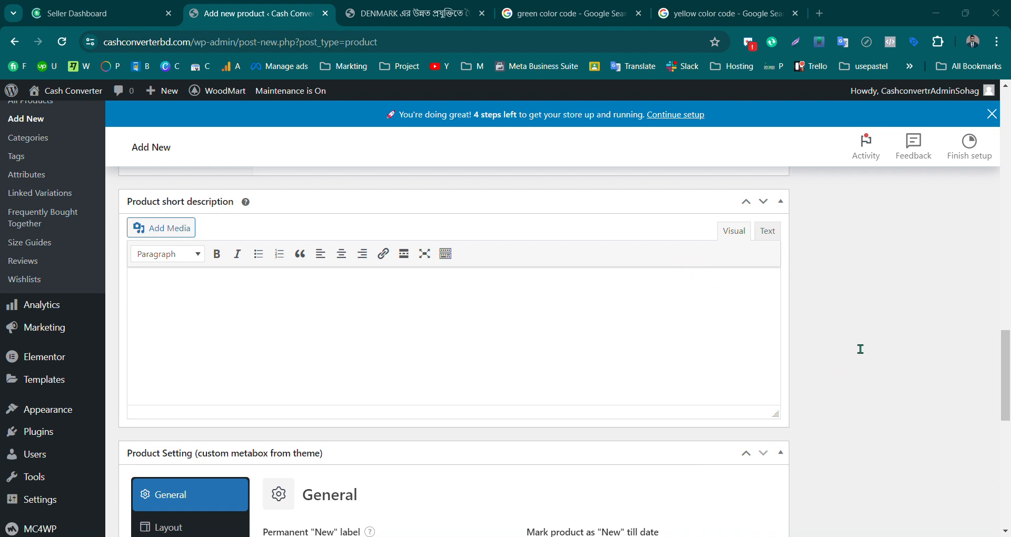
pyautogui.click(212, 297)
pyautogui.hotkey('ctrl', 'v')
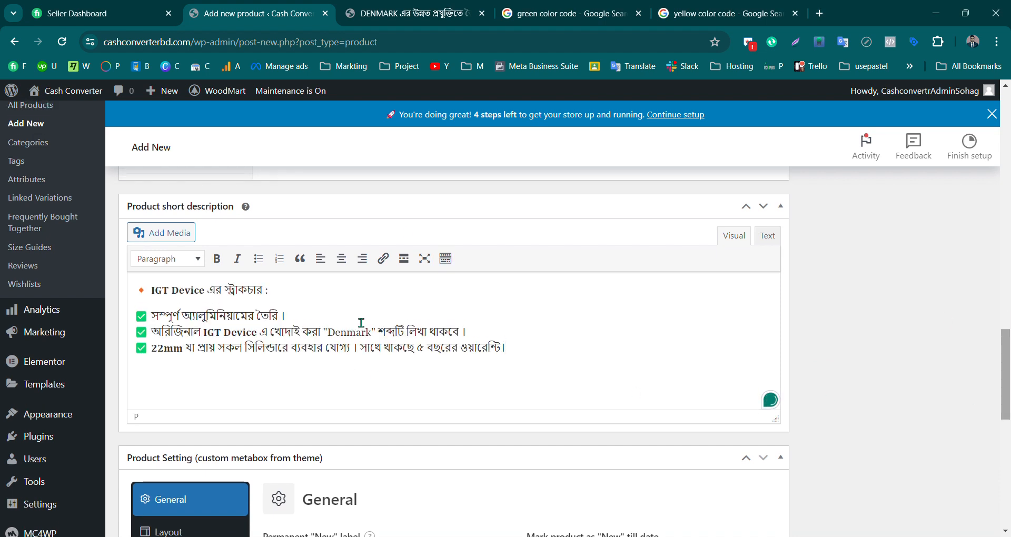
# Check where the short description appears on the storefront product page, and return to the new product form
pyautogui.click(401, 14)
pyautogui.moveTo(777, 456); pyautogui.dragTo(526, 366)
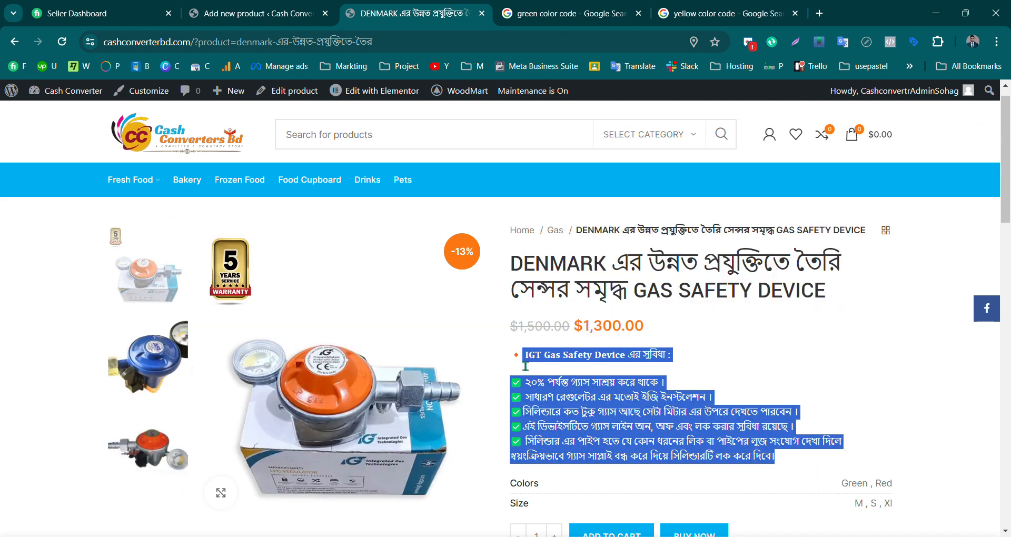
pyautogui.click(259, 14)
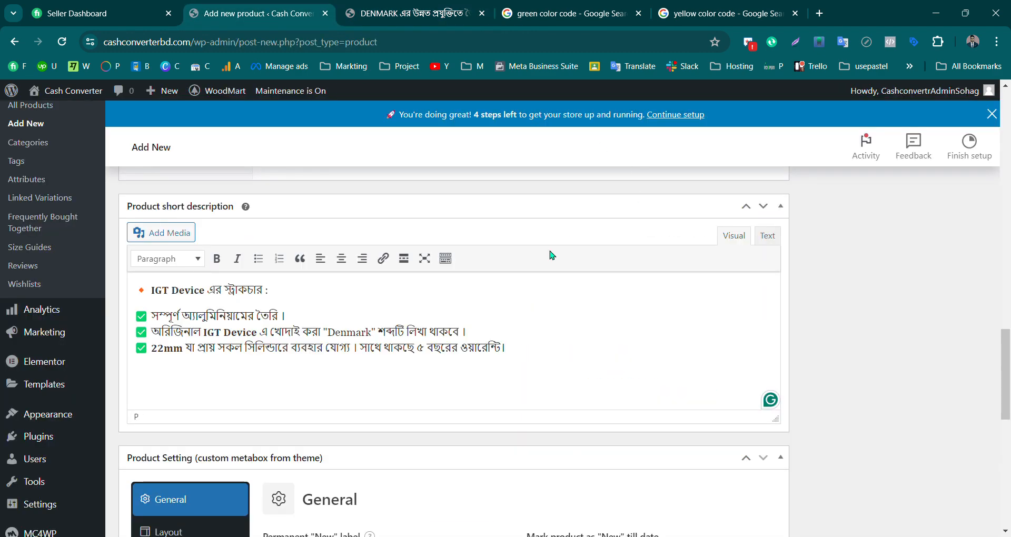
# Set the blue regulator picture gas-safety-regulator-500x500-1.webp from the media library as the product image
pyautogui.scroll(20, 453, 316)
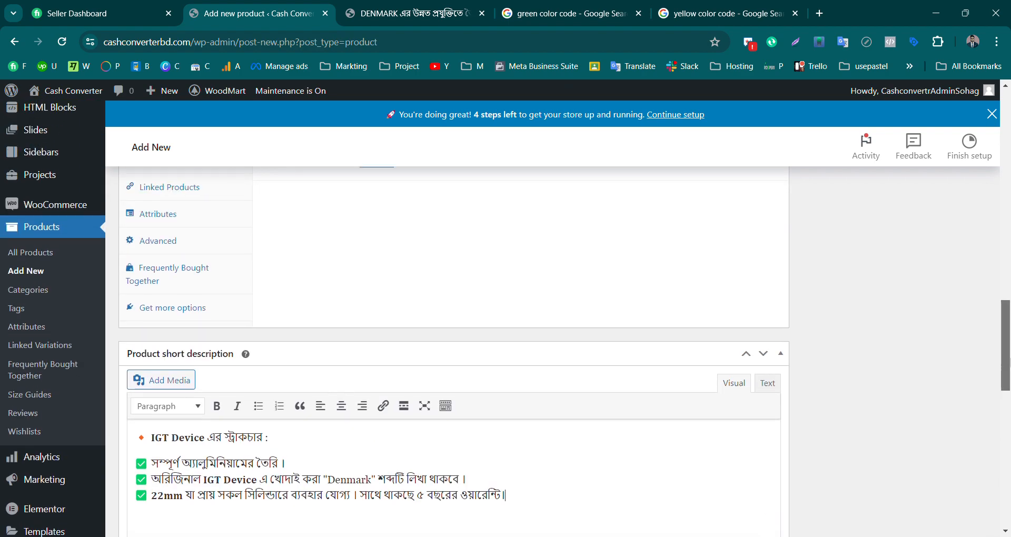
pyautogui.scroll(-3, 453, 316)
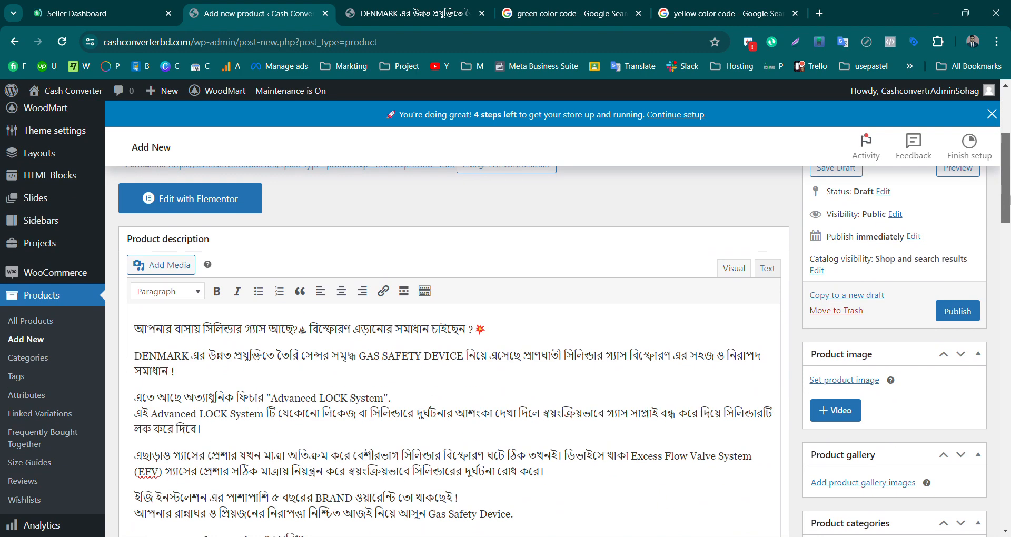
pyautogui.scroll(-2, 868, 230)
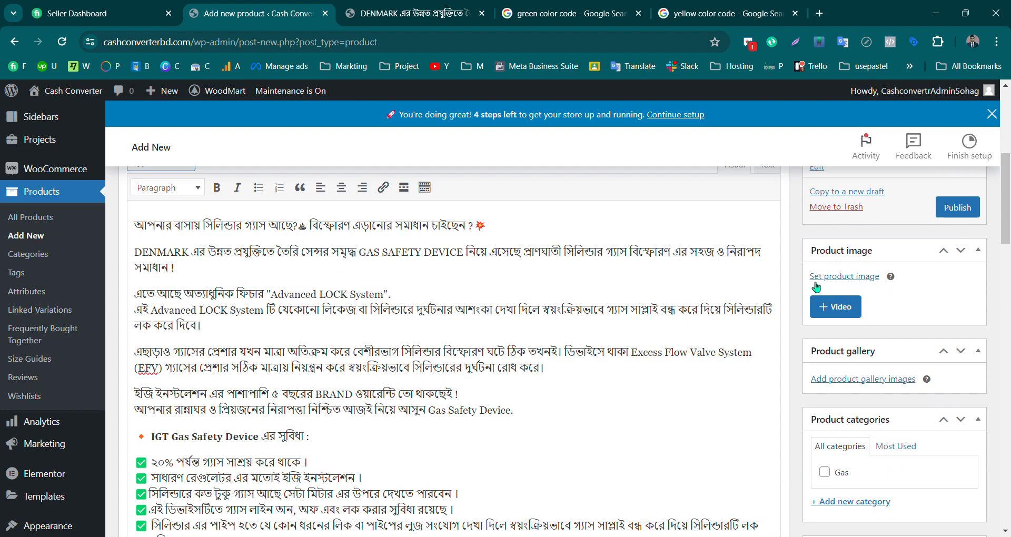
pyautogui.click(857, 285)
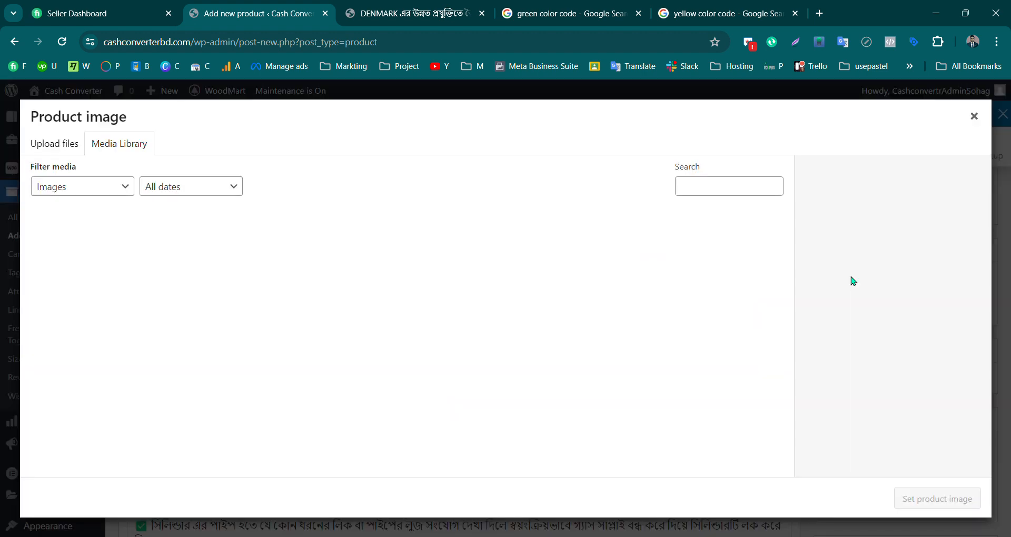
pyautogui.click(59, 282)
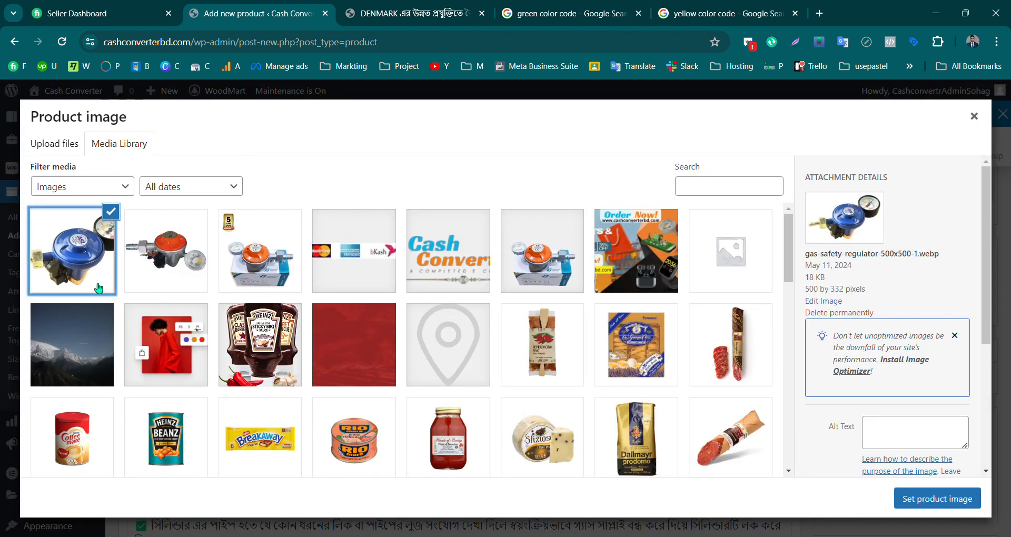
pyautogui.click(916, 499)
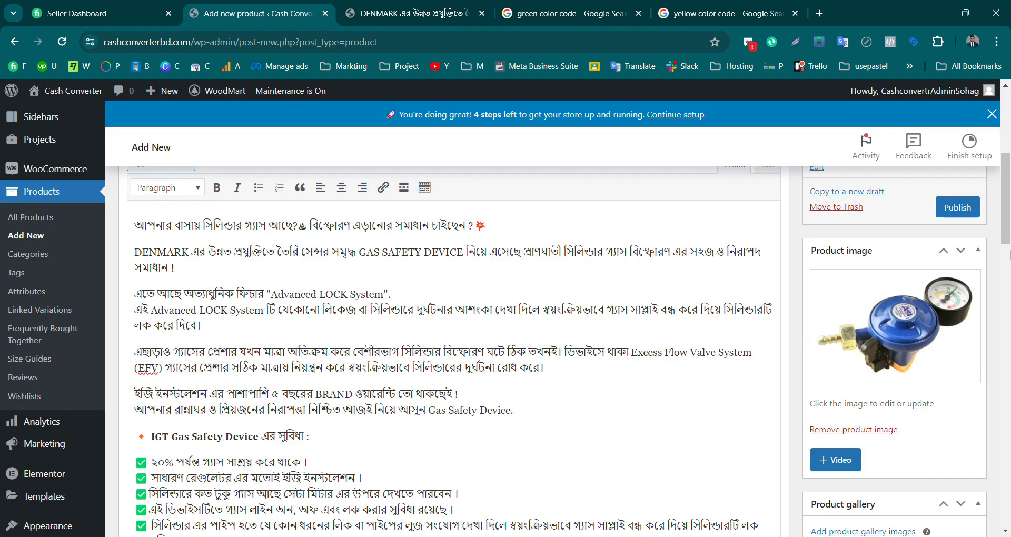
# Add the first six media library images, from the blue regulator to the orange regulator removebg-preview.png, to the product gallery
pyautogui.scroll(-3, 916, 499)
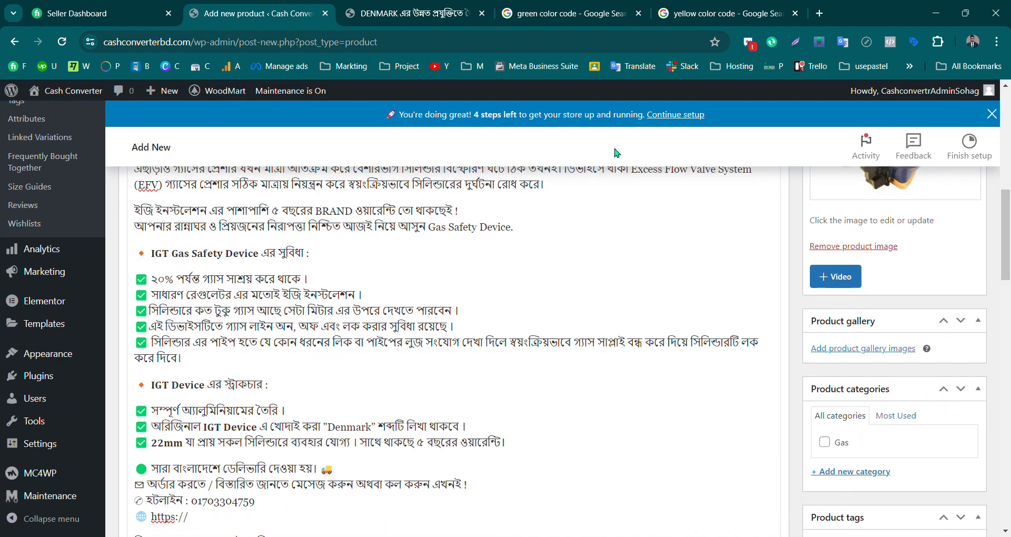
pyautogui.click(423, 15)
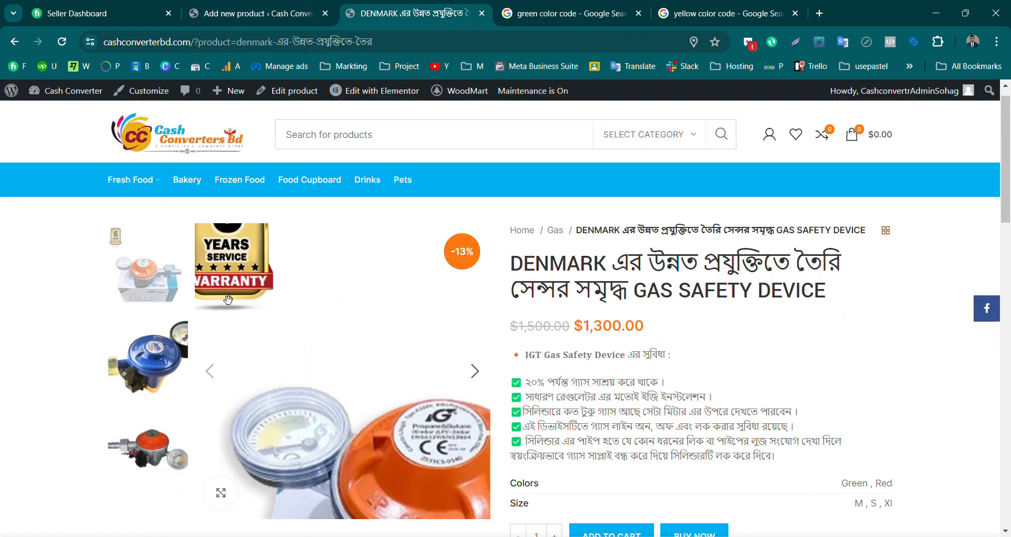
pyautogui.click(280, 14)
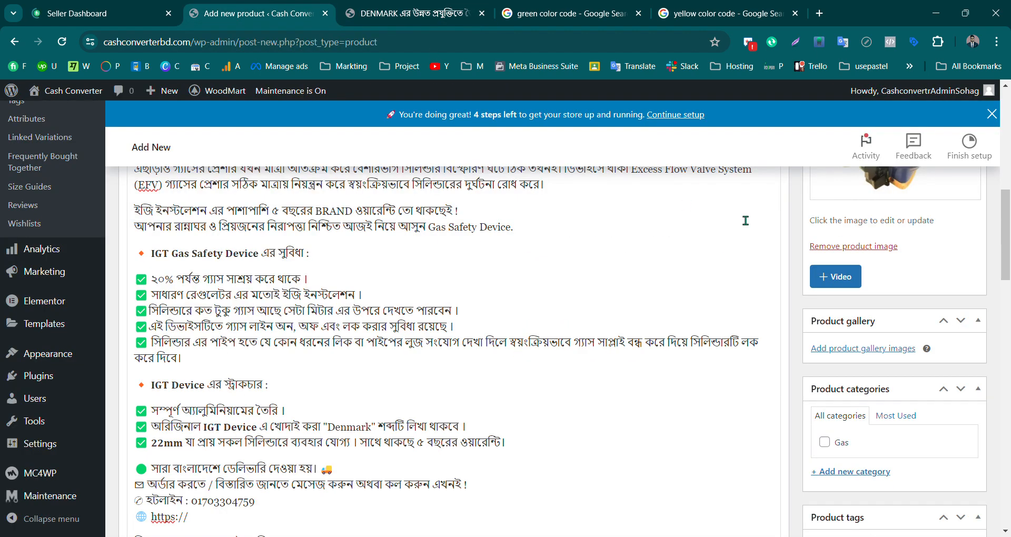
pyautogui.click(855, 352)
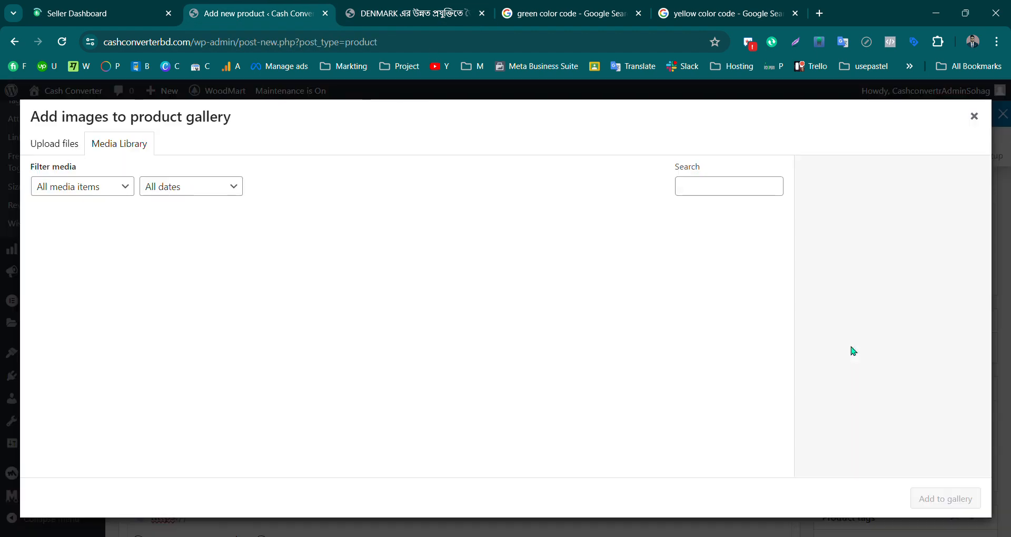
pyautogui.click(88, 242)
pyautogui.click(165, 250)
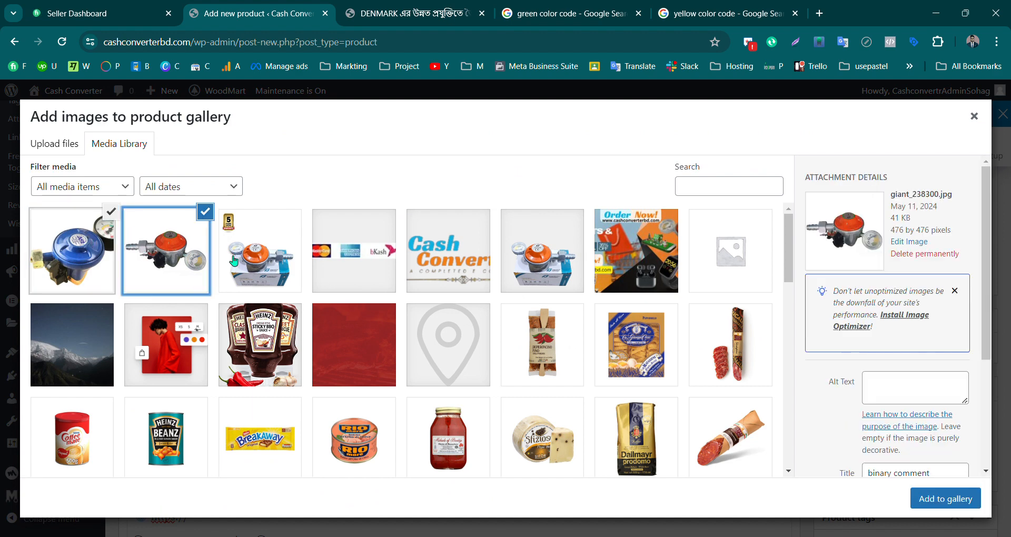
pyautogui.click(236, 261)
pyautogui.keyDown('shift'); pyautogui.click(571, 278); pyautogui.keyUp('shift')
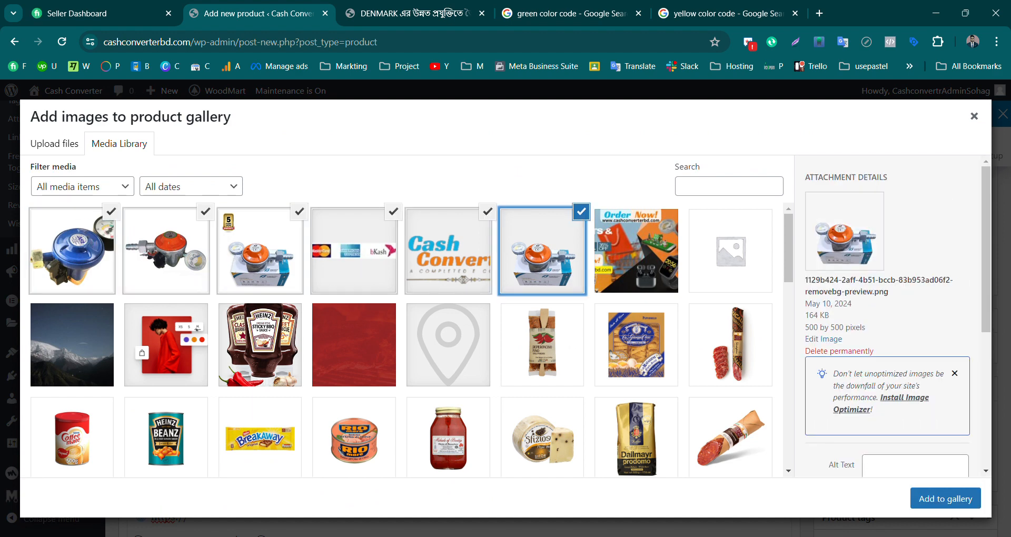
pyautogui.click(948, 499)
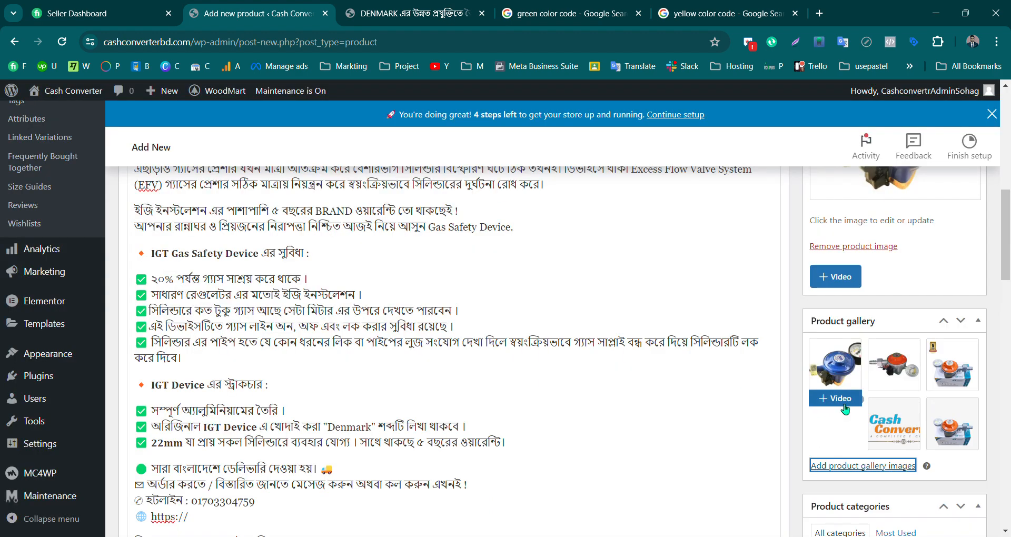
# Examine how the gallery images and price appear on the storefront product page, and return to the new product form
pyautogui.click(432, 6)
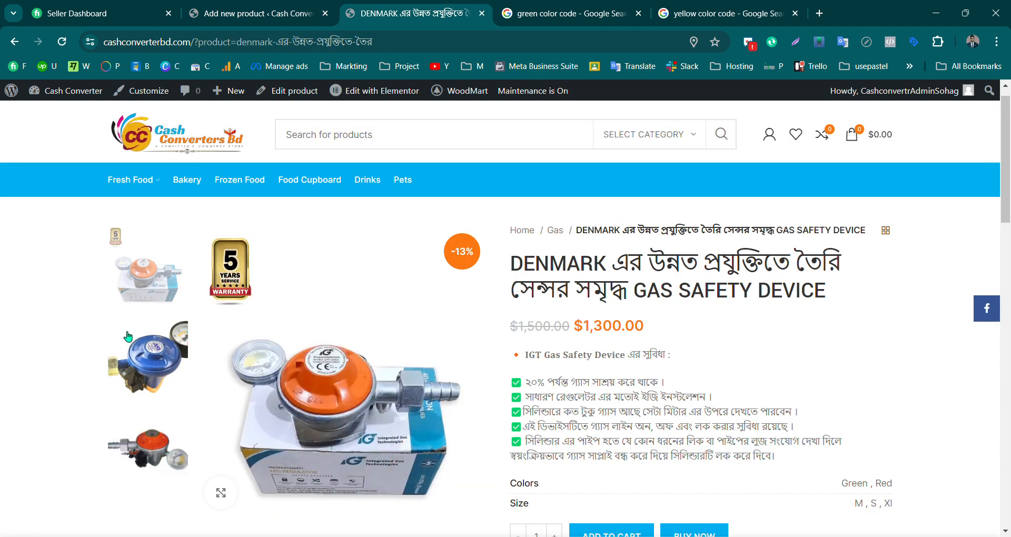
pyautogui.click(143, 468)
pyautogui.click(146, 371)
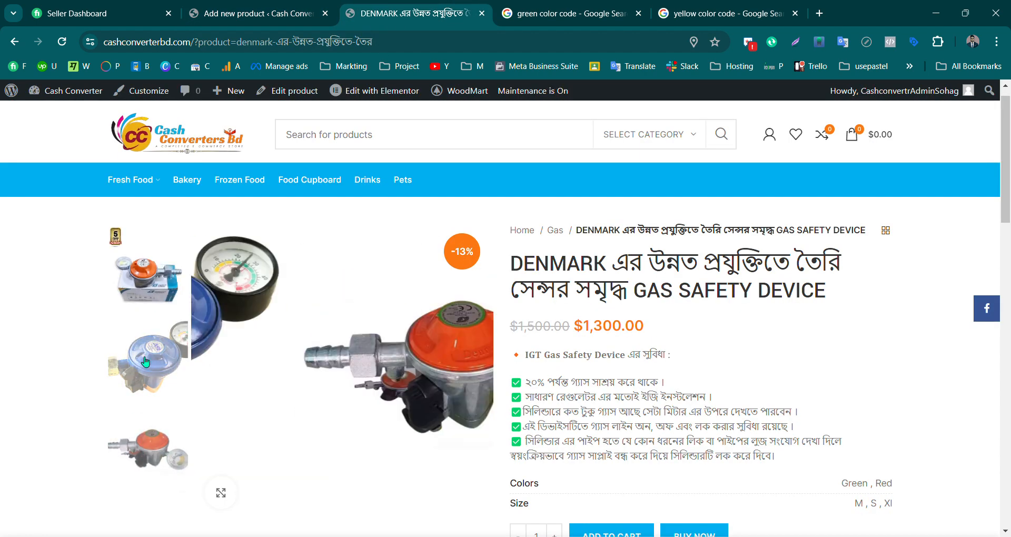
pyautogui.click(146, 283)
pyautogui.click(146, 389)
pyautogui.click(146, 450)
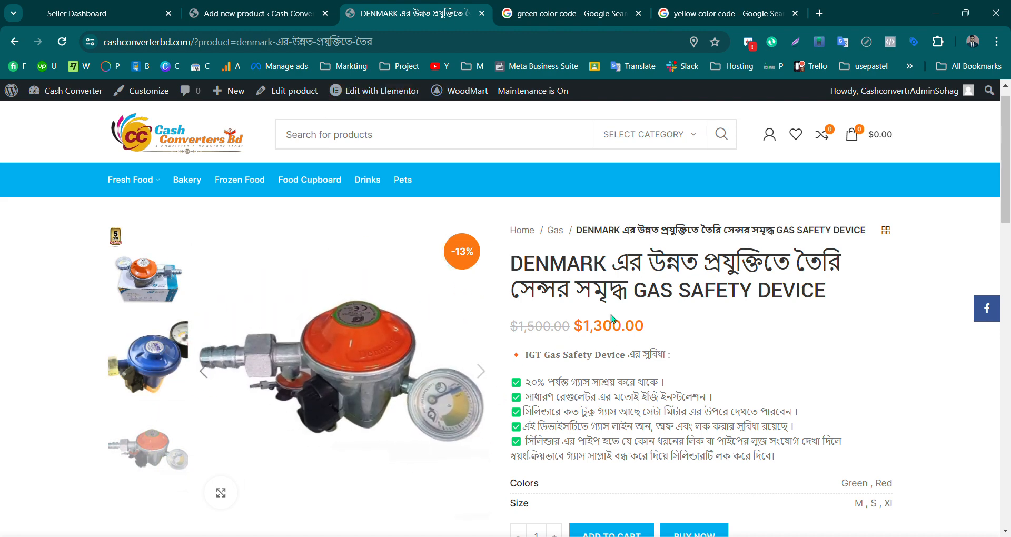
pyautogui.scroll(-6, 930, 287)
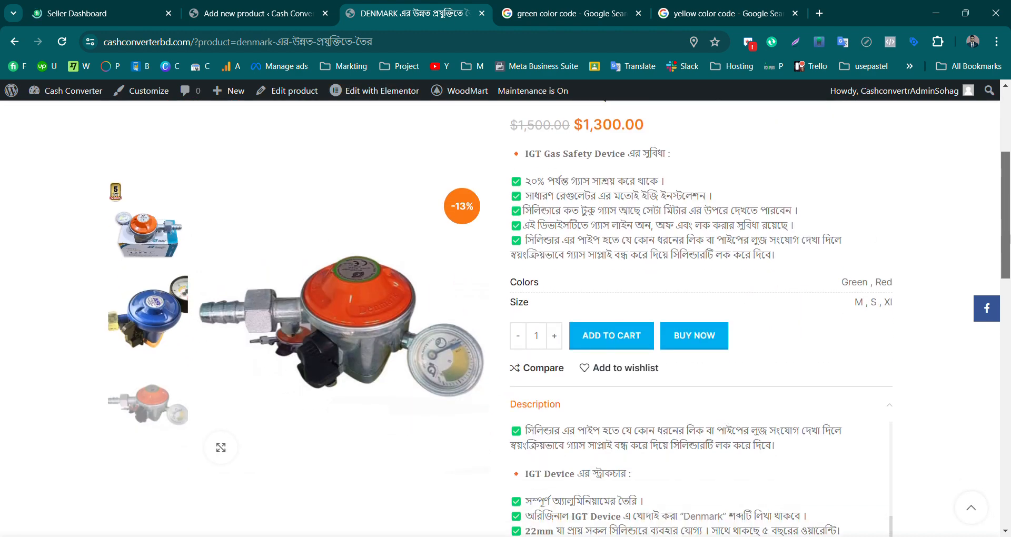
pyautogui.moveTo(1010, 372); pyautogui.dragTo(1009, 174)
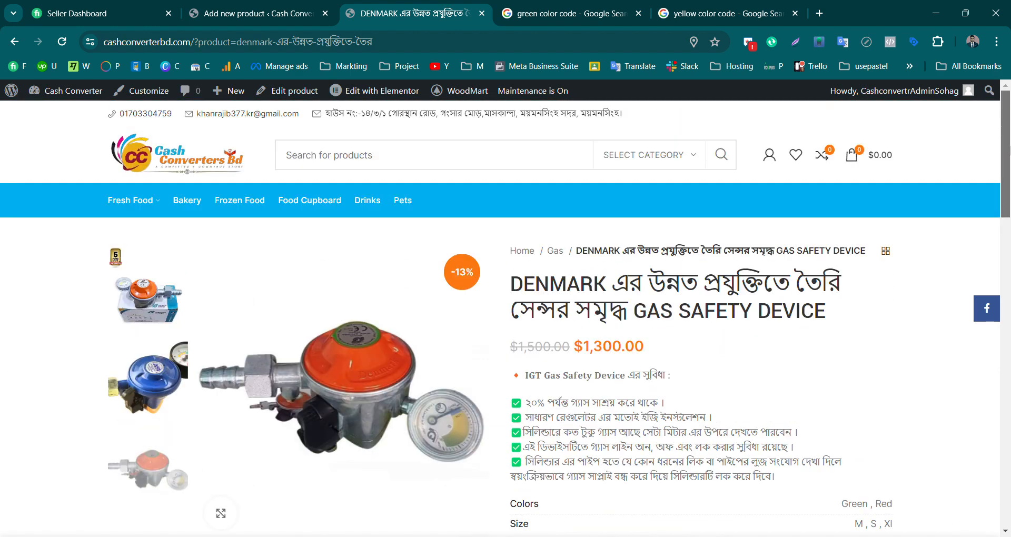
pyautogui.click(248, 15)
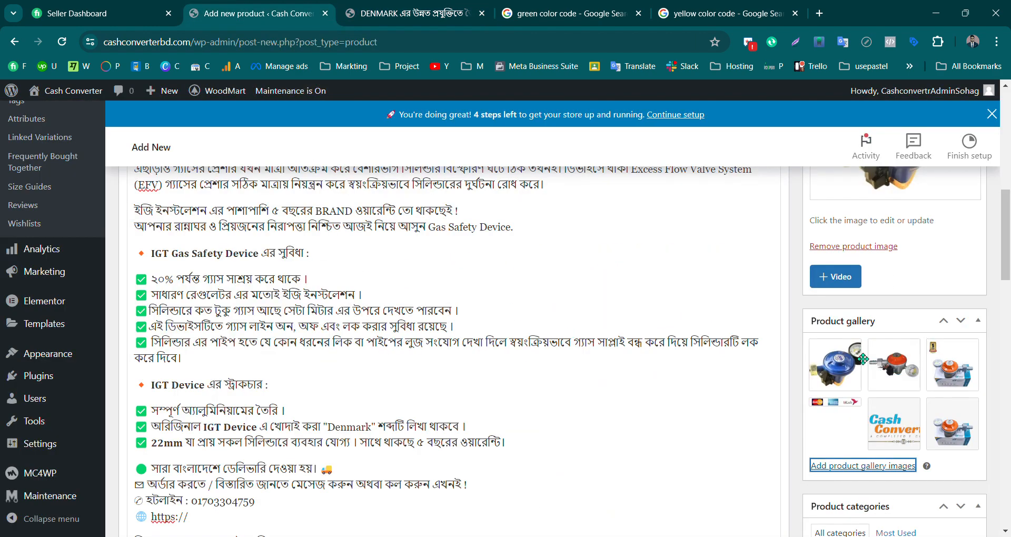
# Set the product's regular price to 2000 and its sale price to 1000
pyautogui.moveTo(1010, 252); pyautogui.dragTo(1010, 338)
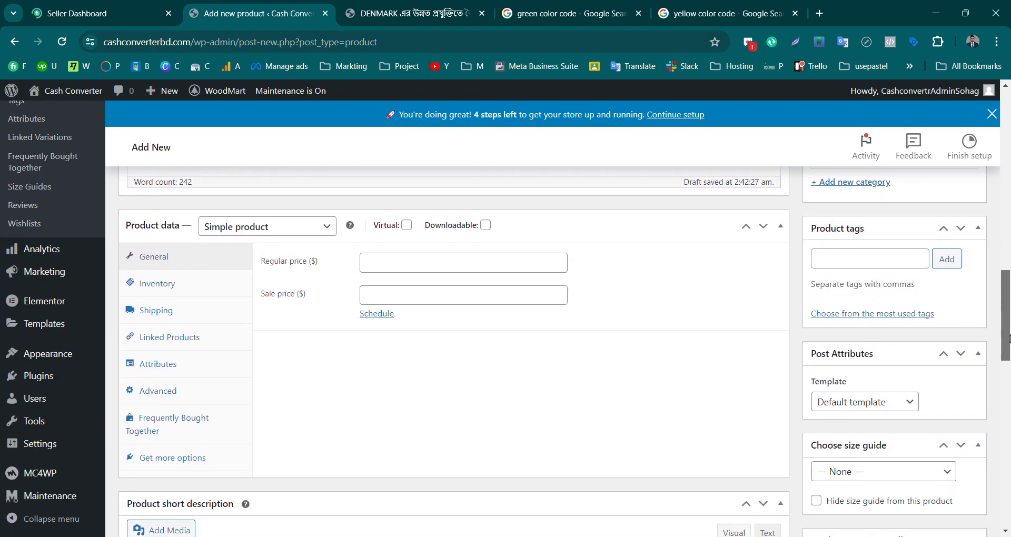
pyautogui.moveTo(1010, 338); pyautogui.dragTo(1009, 338)
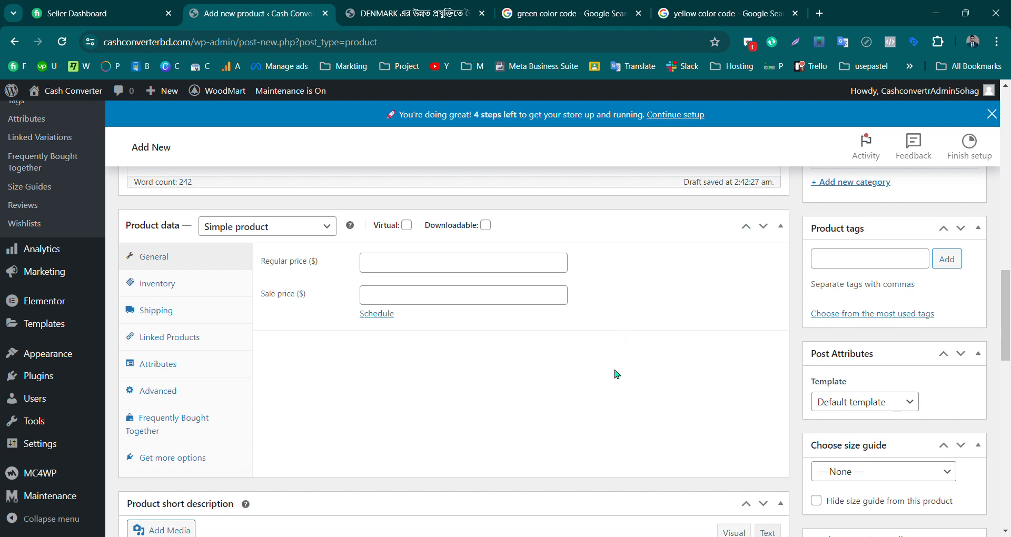
pyautogui.click(402, 269)
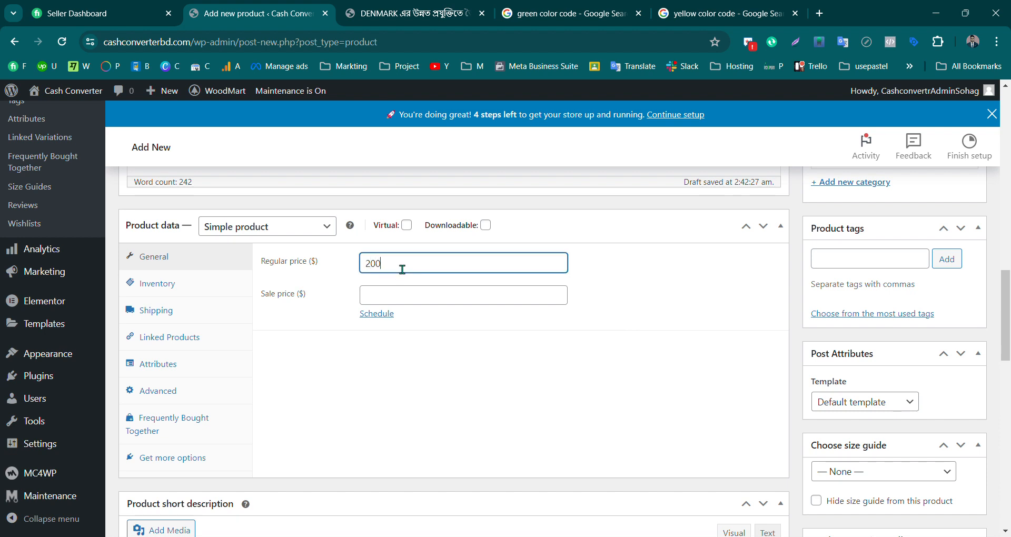
pyautogui.click(377, 303)
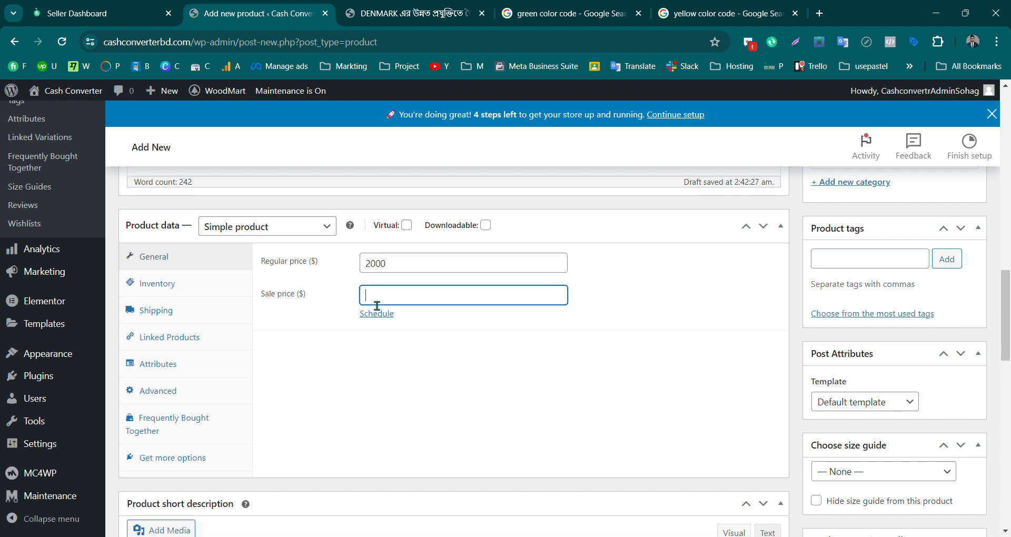
pyautogui.write('10000')
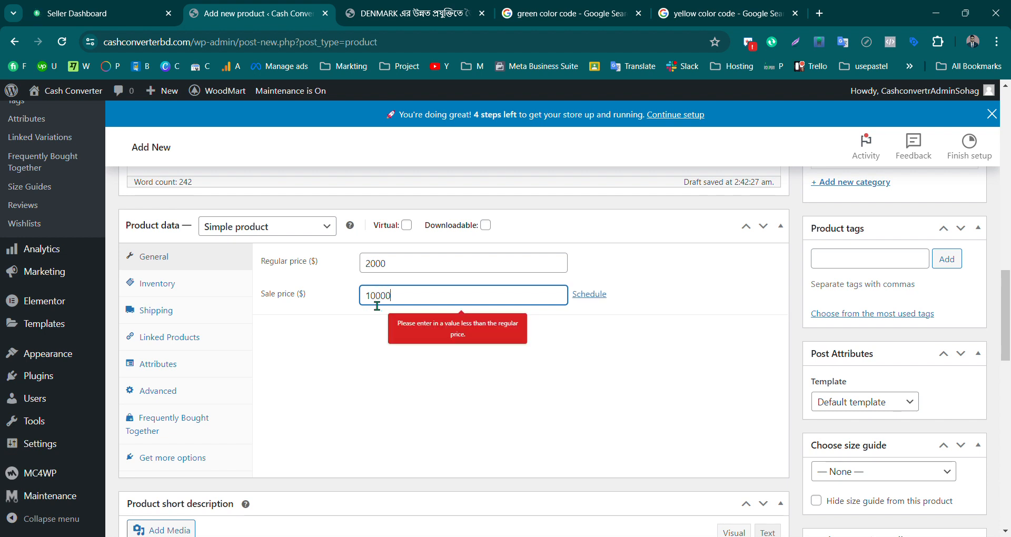
pyautogui.click(392, 346)
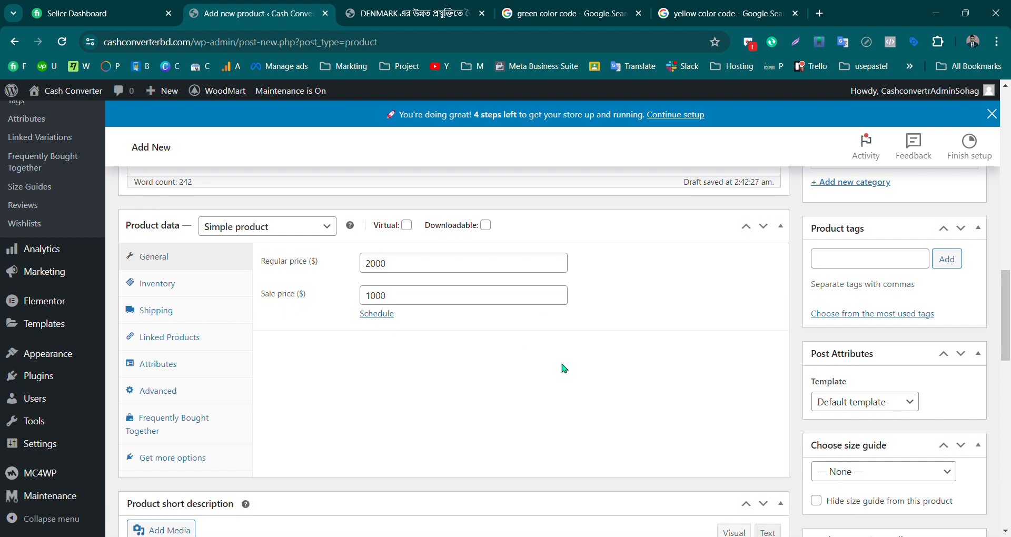
# Change the product type to Variable product
pyautogui.click(231, 227)
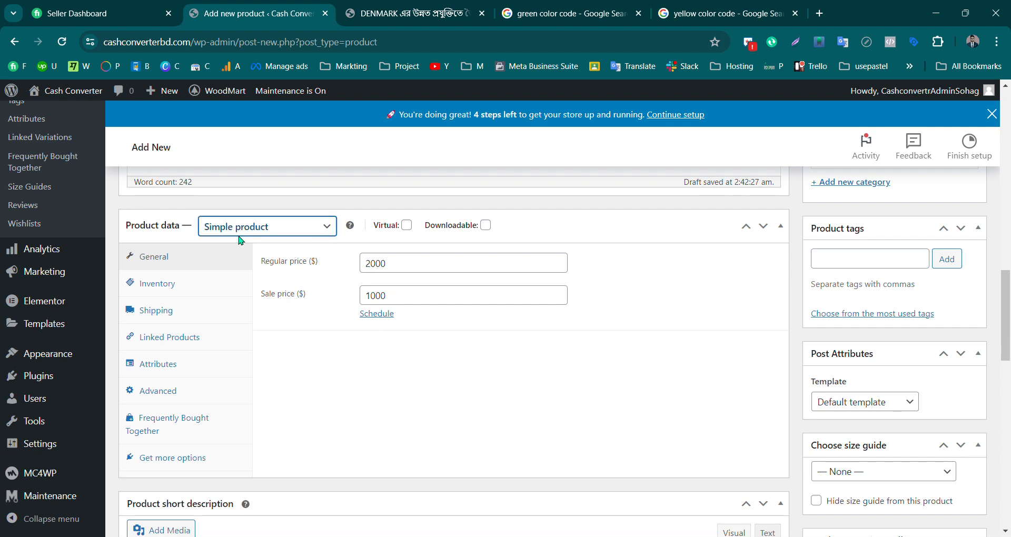
pyautogui.click(246, 298)
pyautogui.click(285, 381)
pyautogui.click(286, 376)
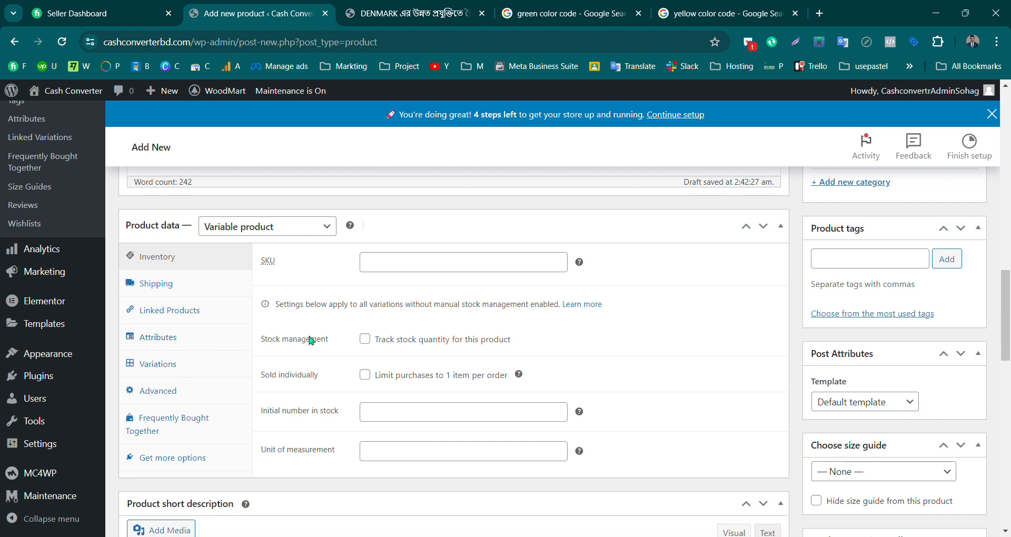
# Set the product's SKU to SKU-002 in the inventory settings
pyautogui.click(399, 271)
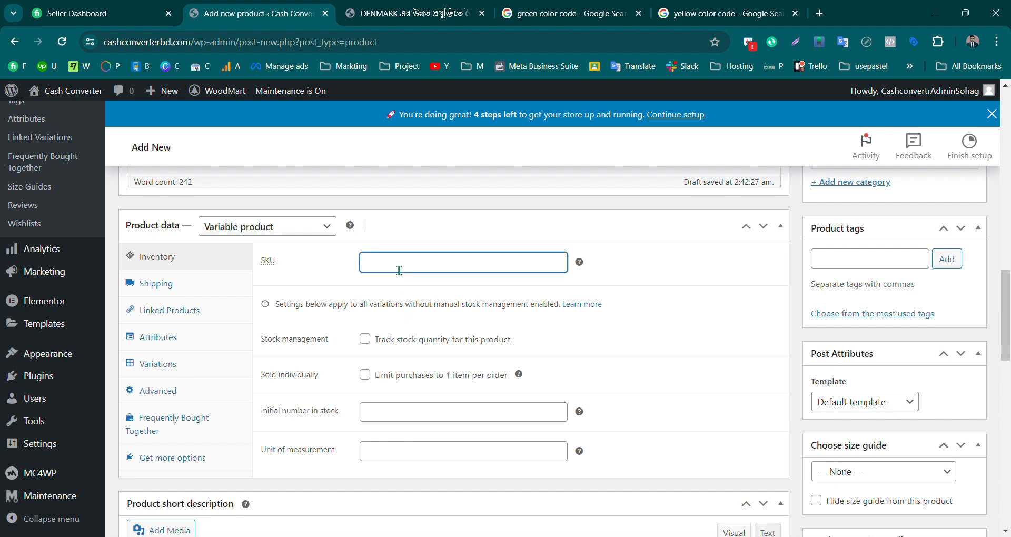
pyautogui.click(458, 289)
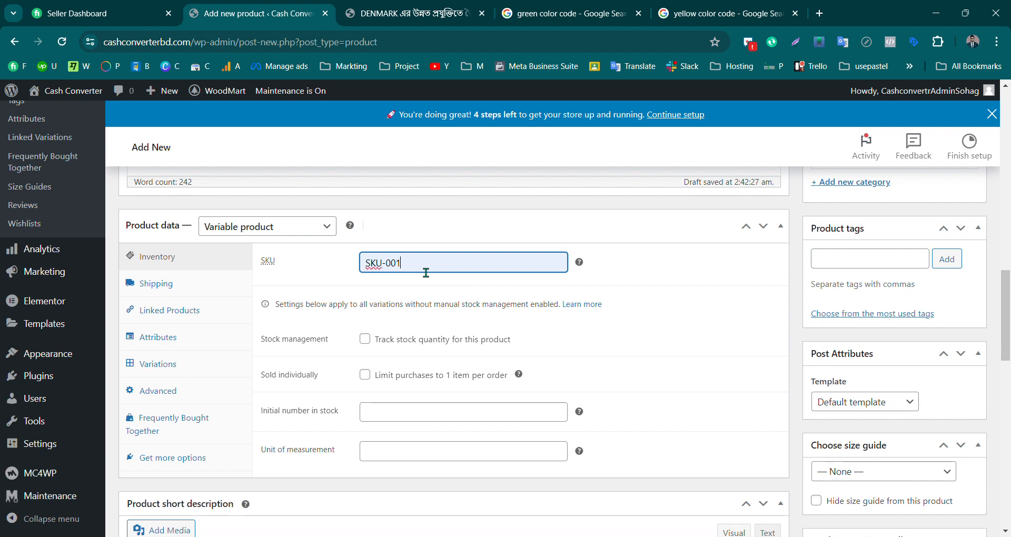
pyautogui.press('BackSpace')
pyautogui.write('2')
pyautogui.click(277, 429)
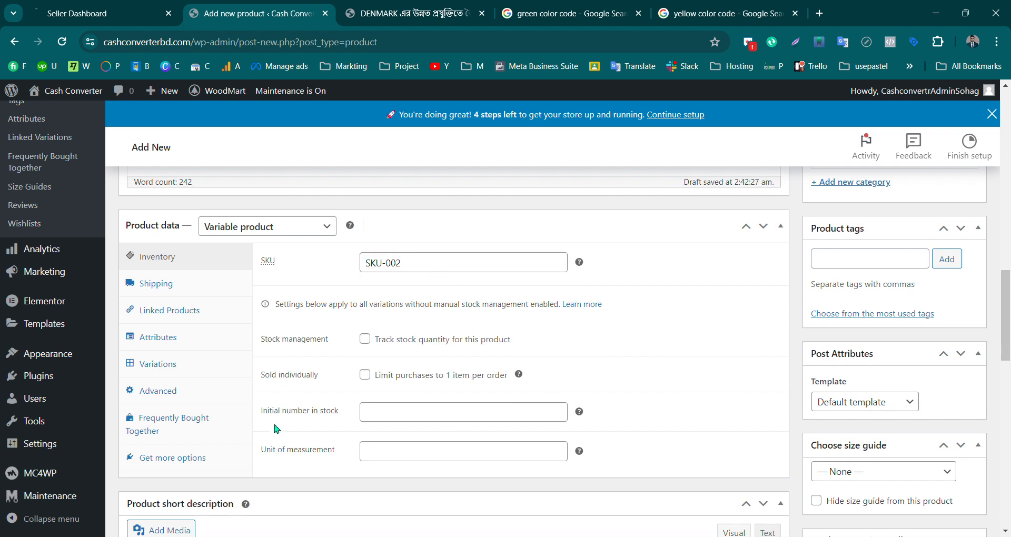
# Examine the stock tracking options, turn tracking off again, and review the product's shipping weight, dimensions and class settings
pyautogui.click(365, 340)
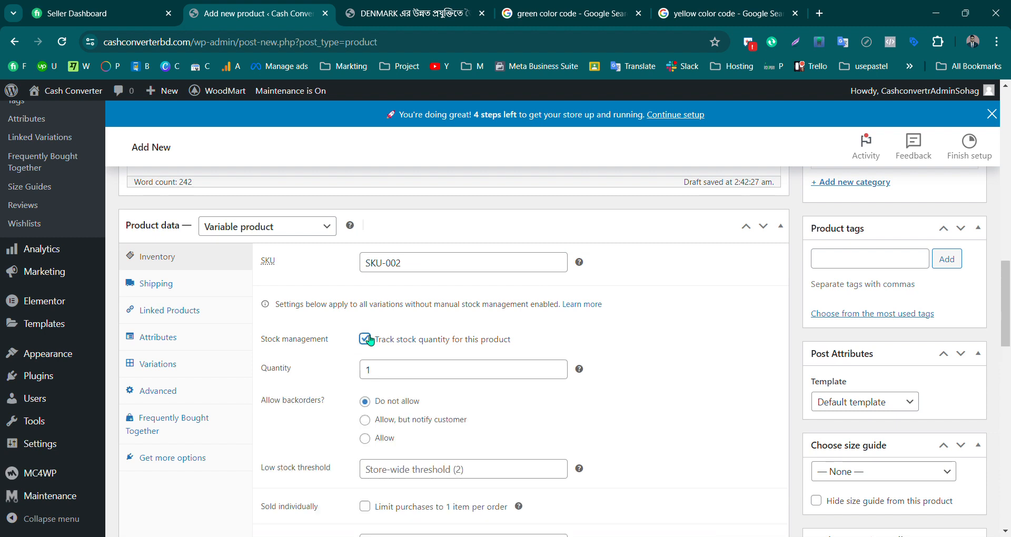
pyautogui.click(369, 340)
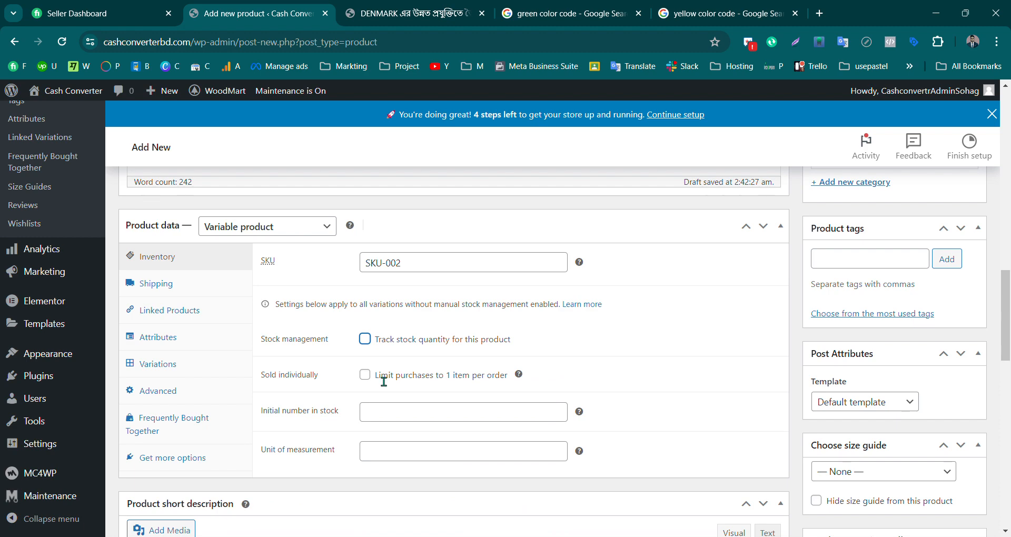
pyautogui.scroll(-3, 320, 399)
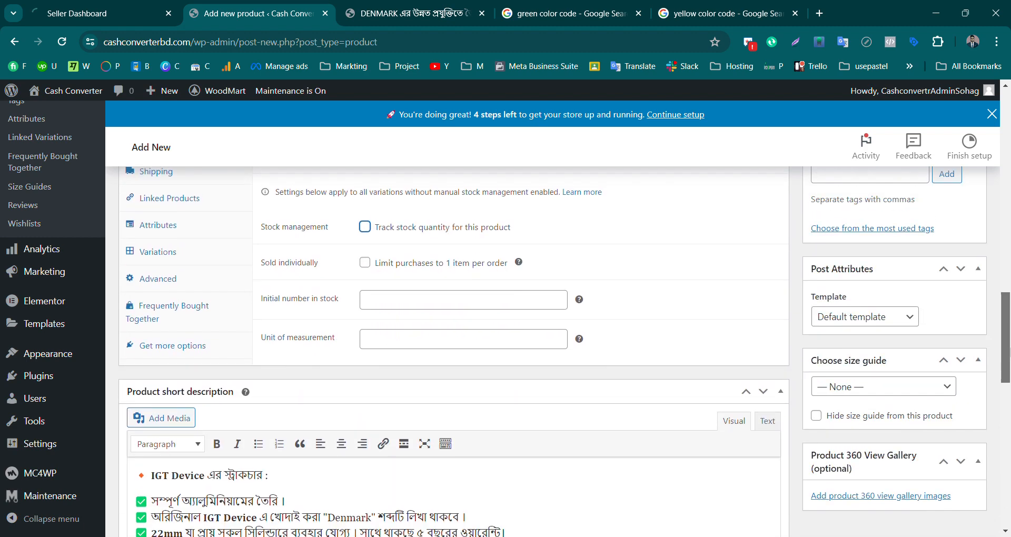
pyautogui.scroll(5, 321, 398)
pyautogui.scroll(-2, 813, 369)
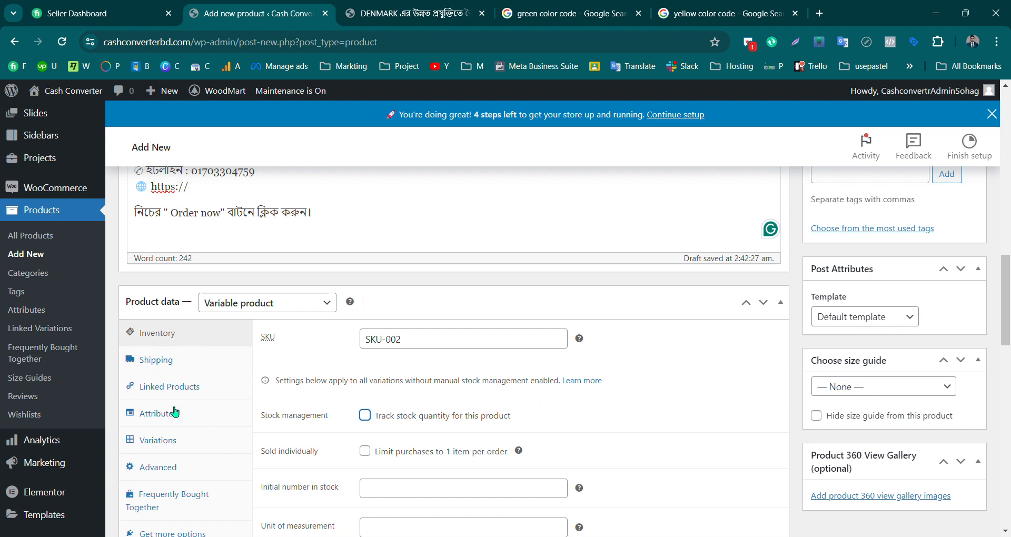
pyautogui.click(129, 362)
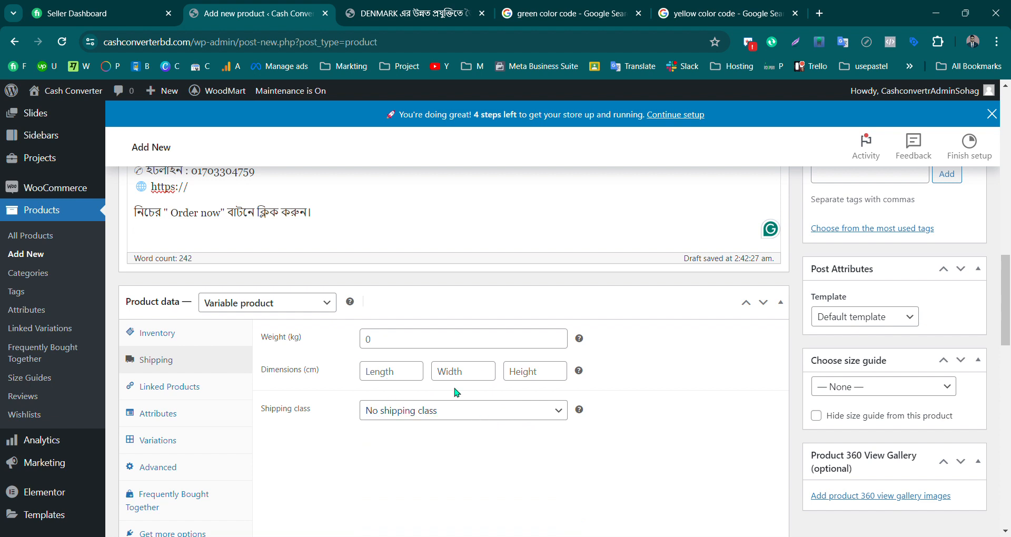
# Search linked products for "gas" and add the DENMARK gas safety device as both an upsell and a cross-sell
pyautogui.click(173, 390)
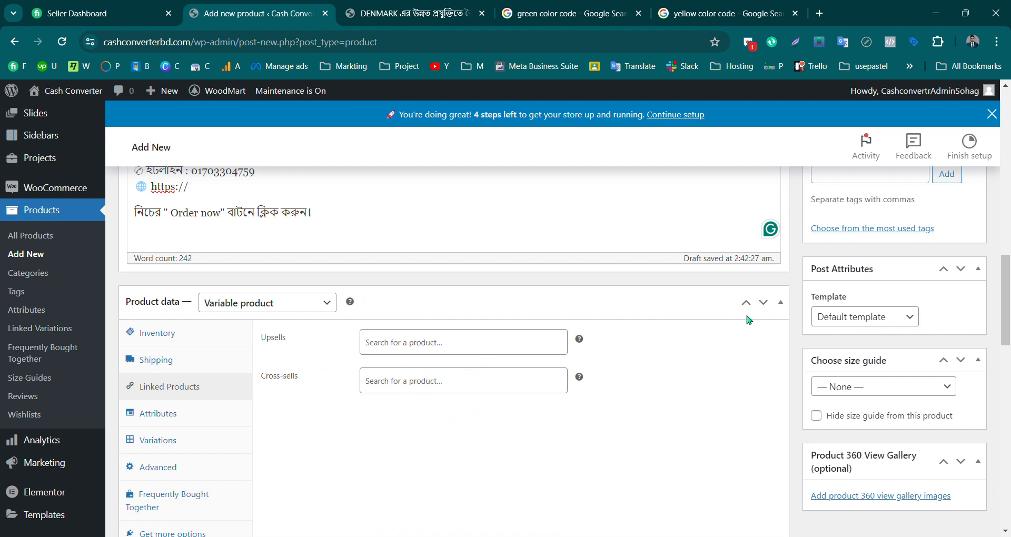
pyautogui.click(421, 348)
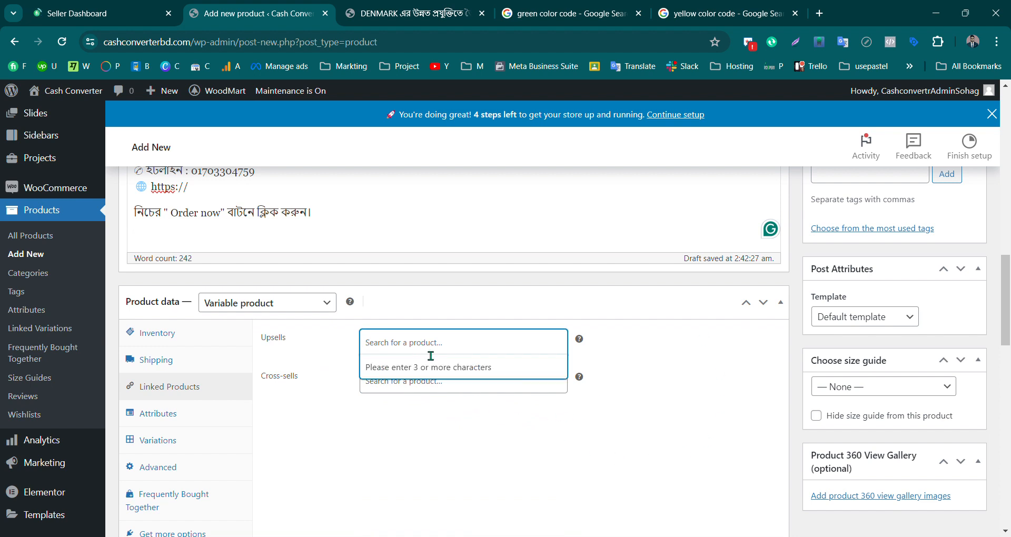
pyautogui.write('gas')
pyautogui.click(419, 378)
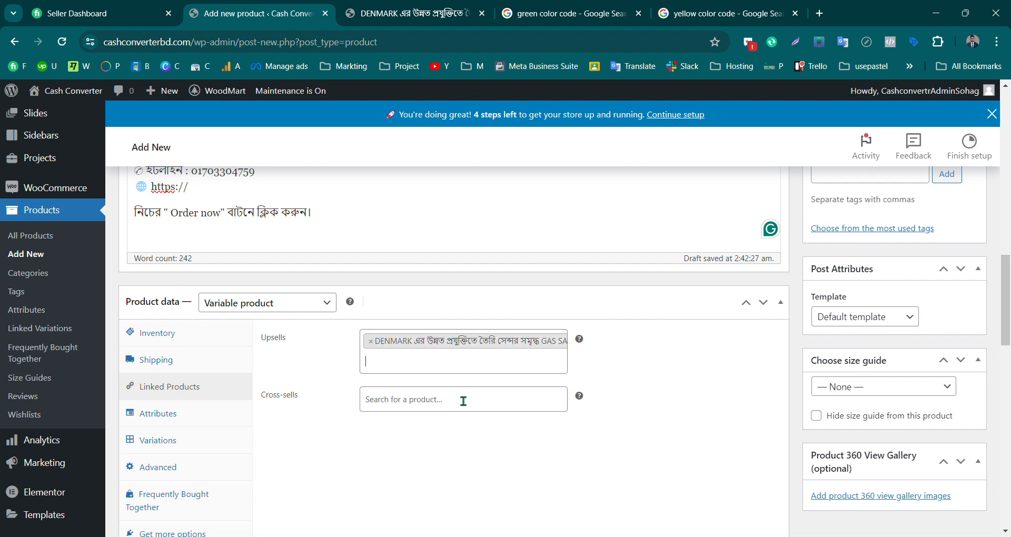
pyautogui.click(425, 408)
pyautogui.write('gas')
pyautogui.click(420, 429)
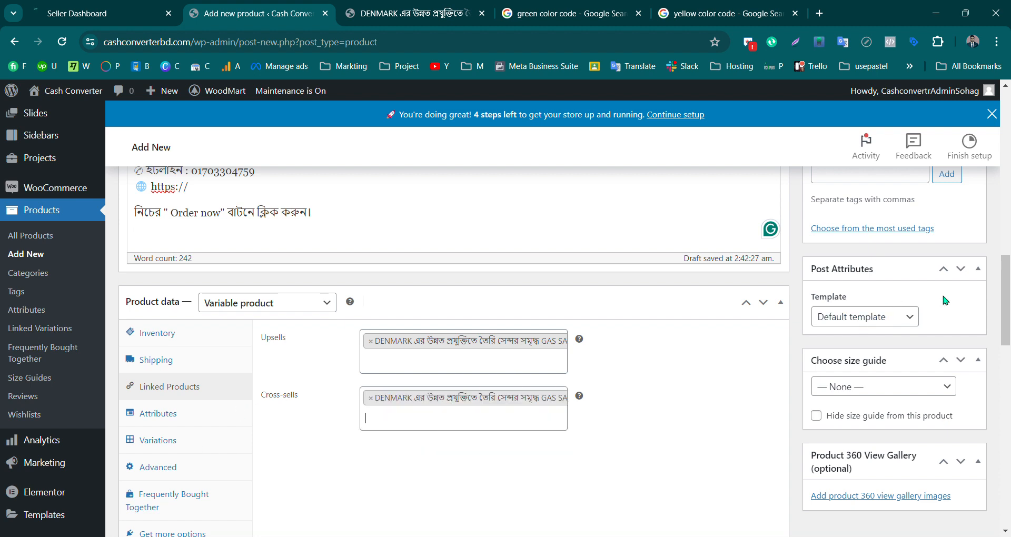
# Add the existing Colors attribute to the product with all its values: Green, Red and Yellow
pyautogui.scroll(-2, 876, 301)
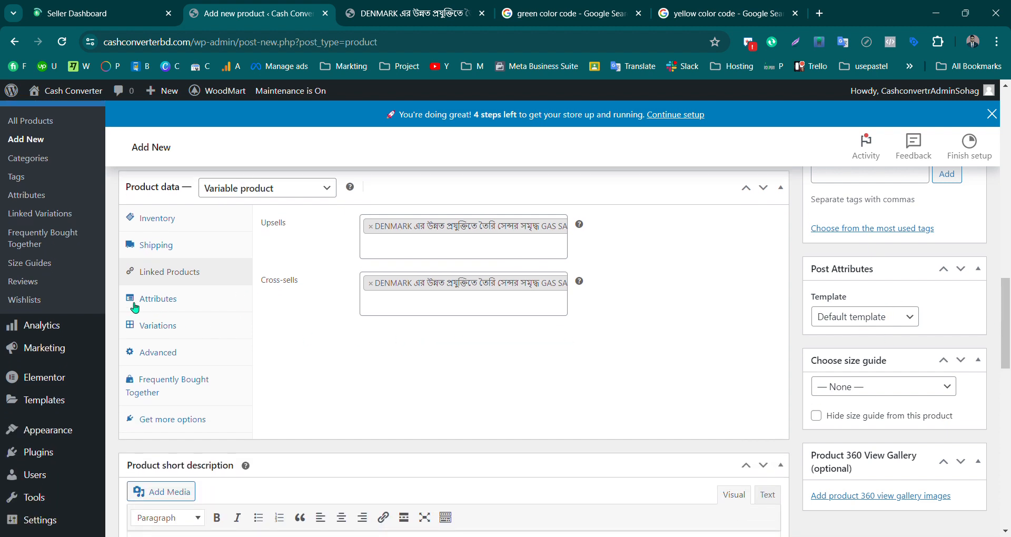
pyautogui.click(171, 302)
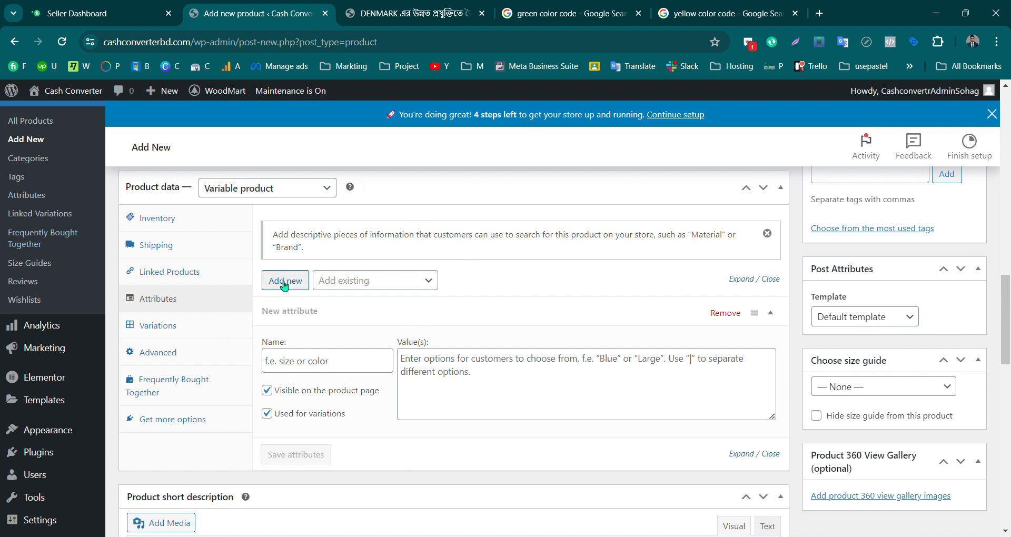
pyautogui.click(383, 285)
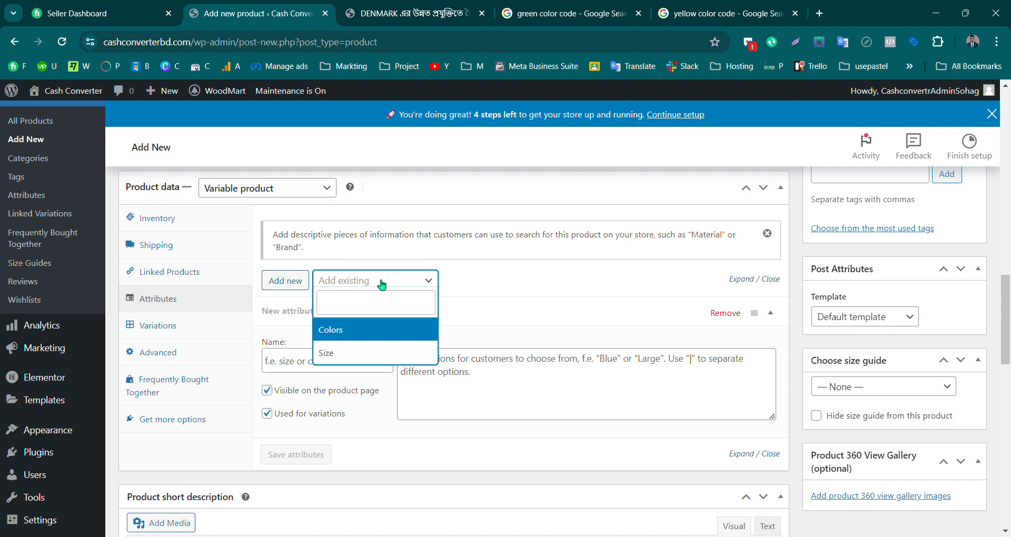
pyautogui.click(365, 332)
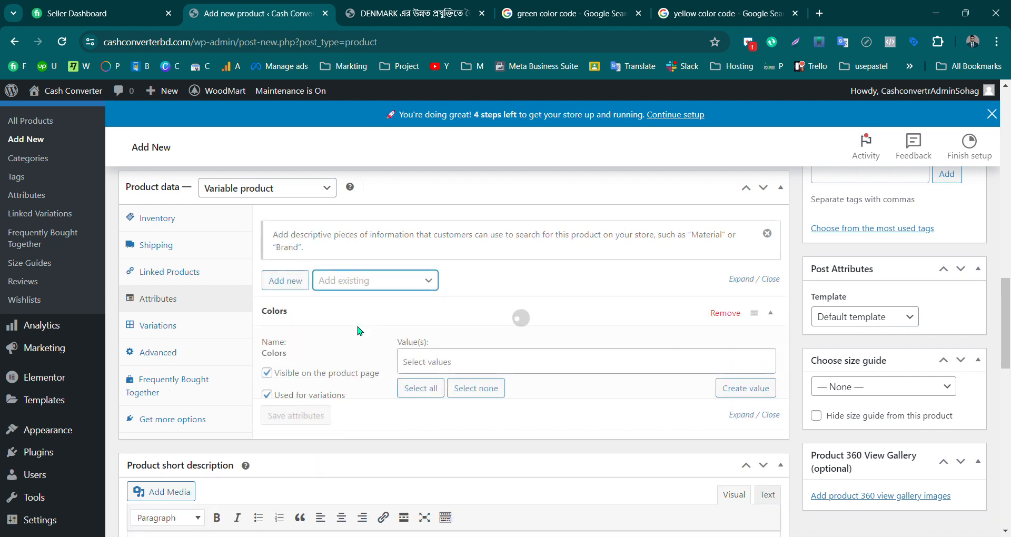
pyautogui.click(416, 394)
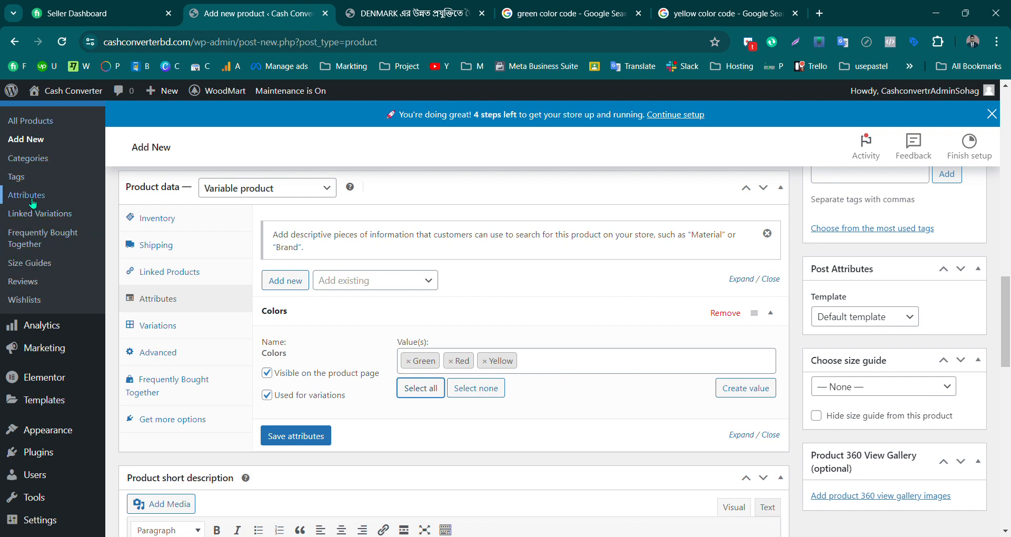
pyautogui.click(333, 281)
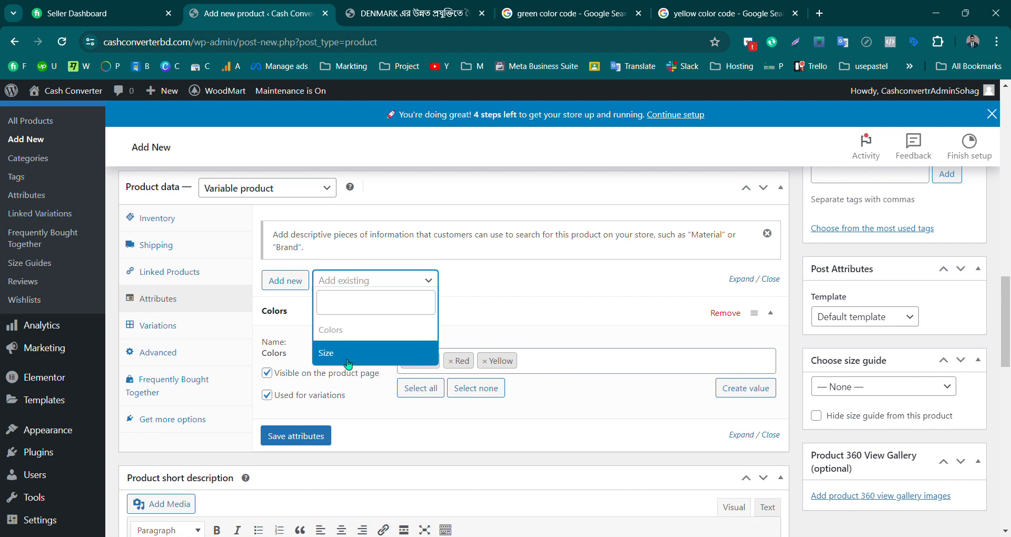
pyautogui.click(580, 373)
pyautogui.click(583, 367)
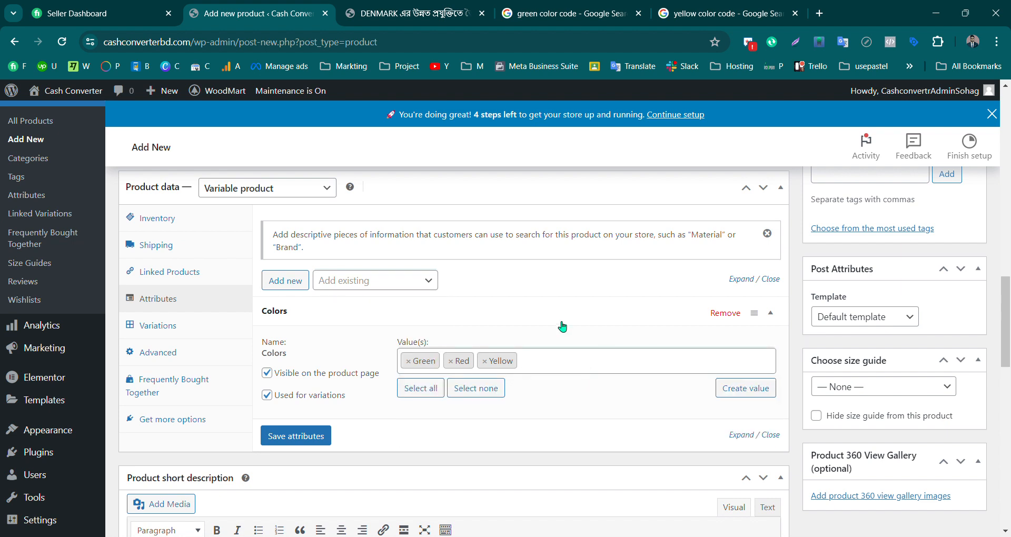
# Save the Colors attribute with it visible on the product page and used for variations
pyautogui.click(268, 395)
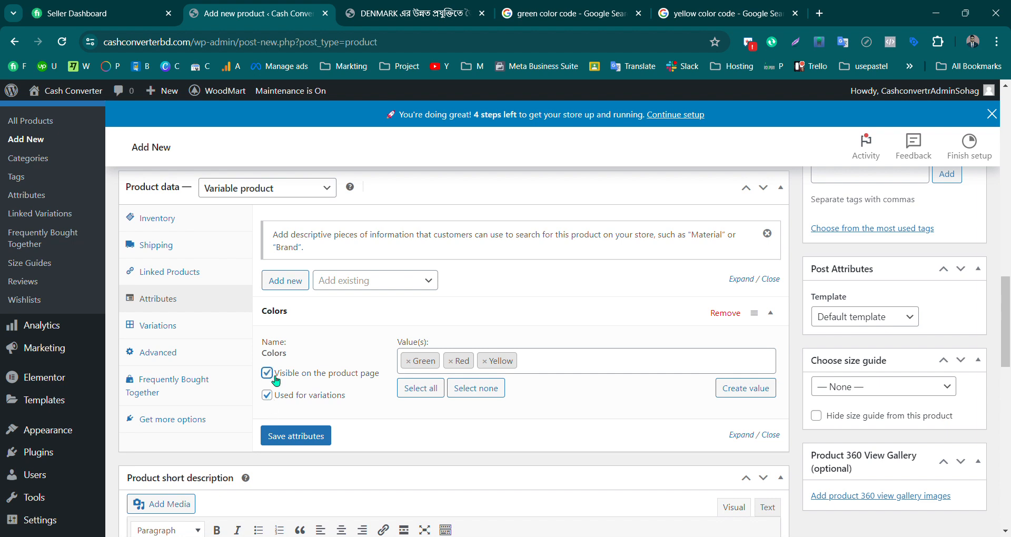
pyautogui.click(304, 441)
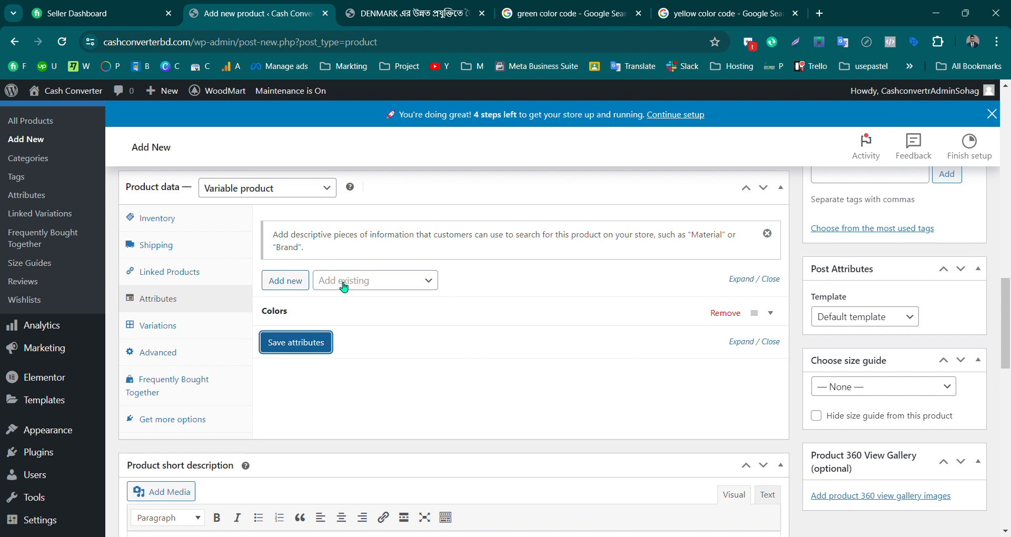
# Add the existing Size attribute with all its values, M, S, Xl and XXL, and save the attributes
pyautogui.click(382, 288)
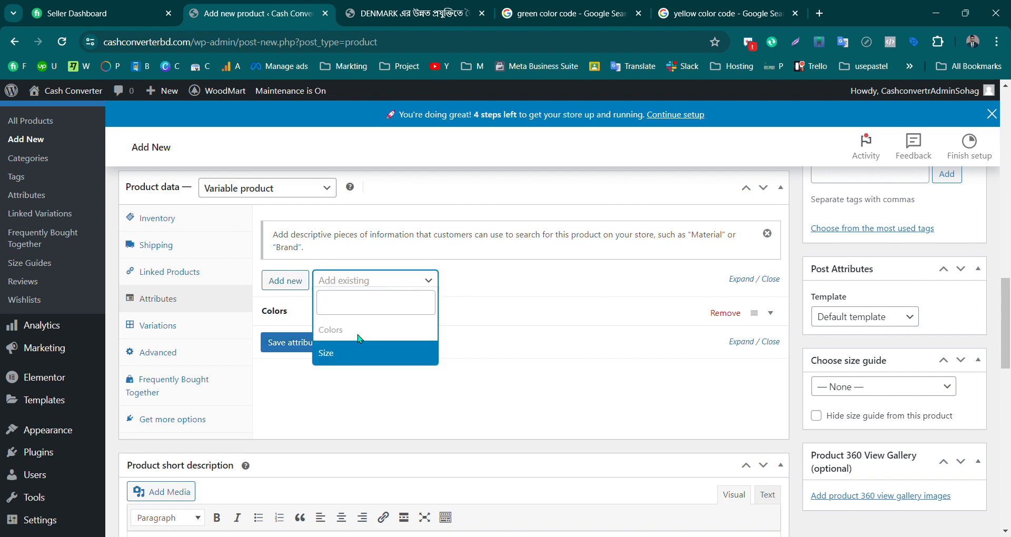
pyautogui.click(339, 354)
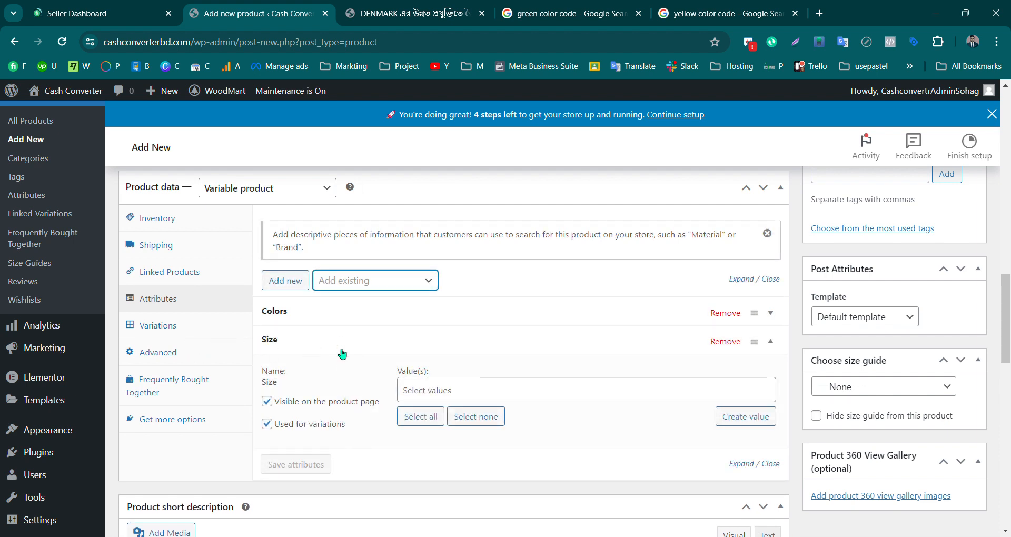
pyautogui.click(427, 420)
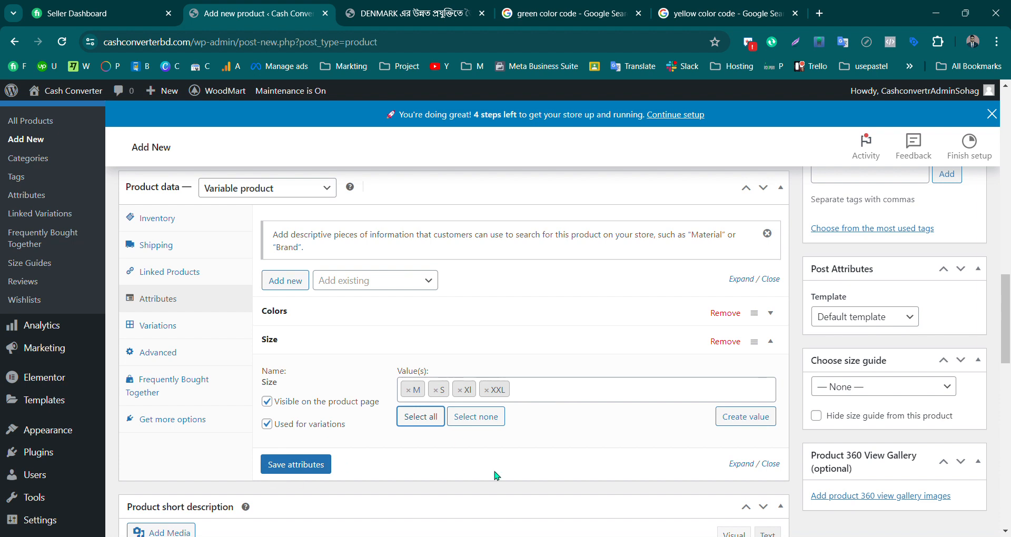
pyautogui.click(298, 464)
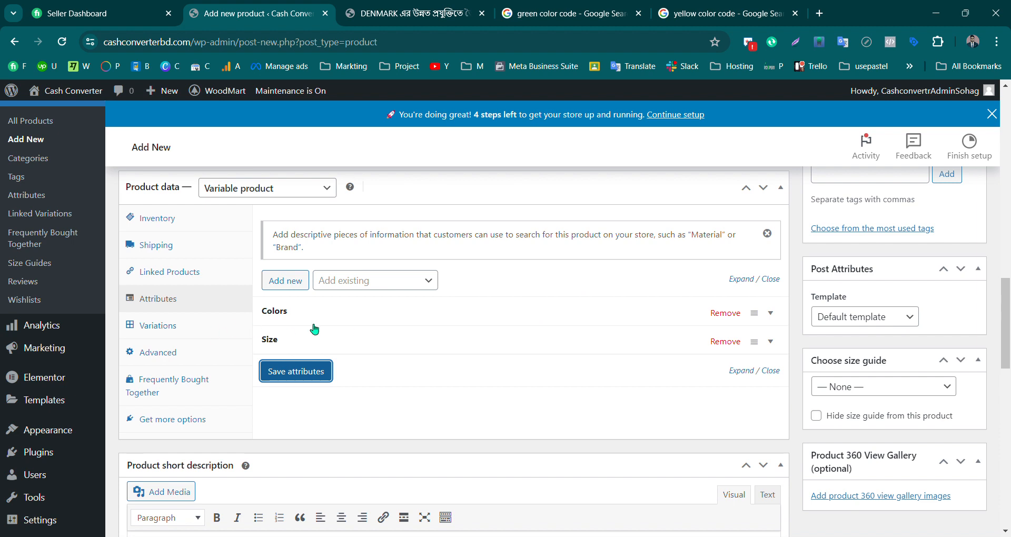
# Review the values of the Colors and Size attributes, and generate variations for every combination of them
pyautogui.click(278, 317)
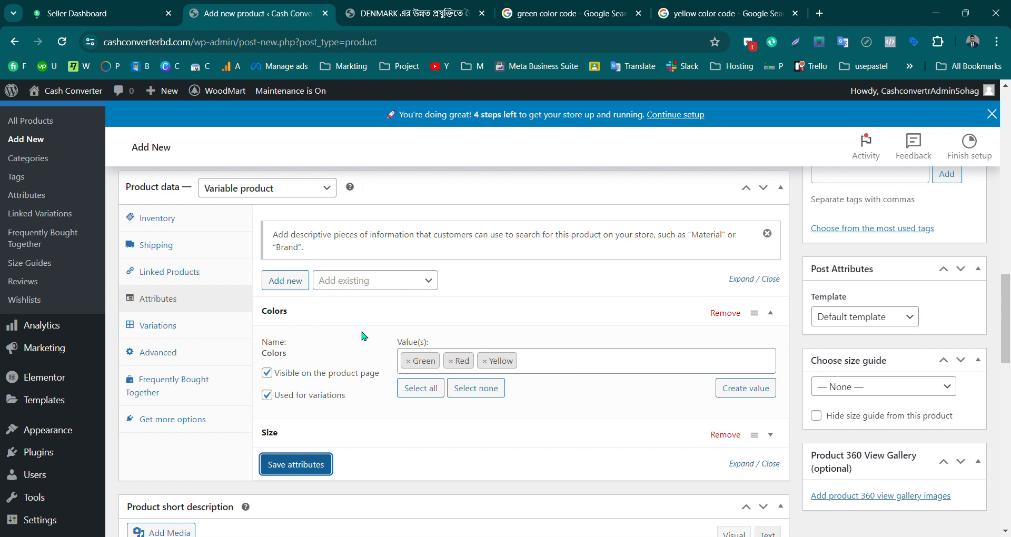
pyautogui.click(287, 432)
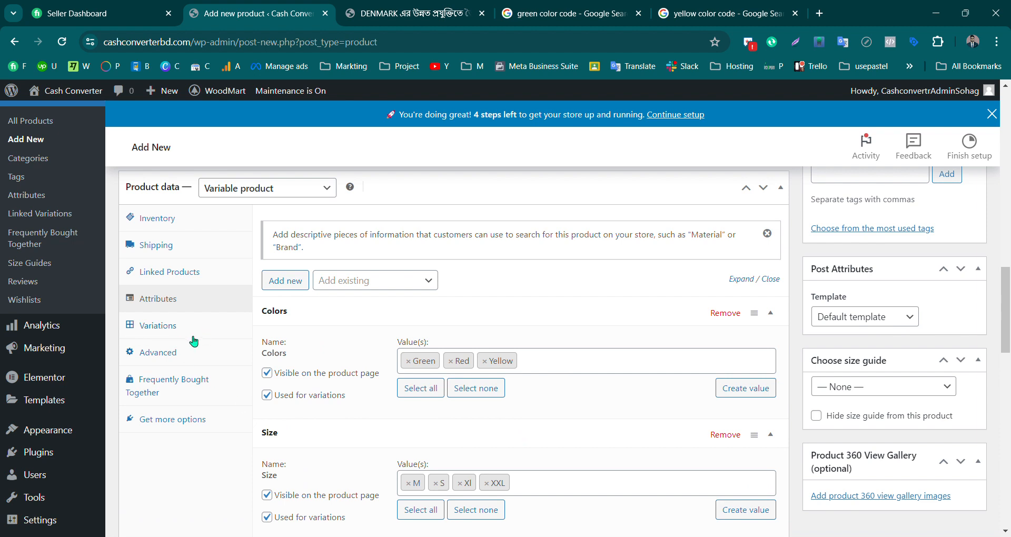
pyautogui.click(175, 333)
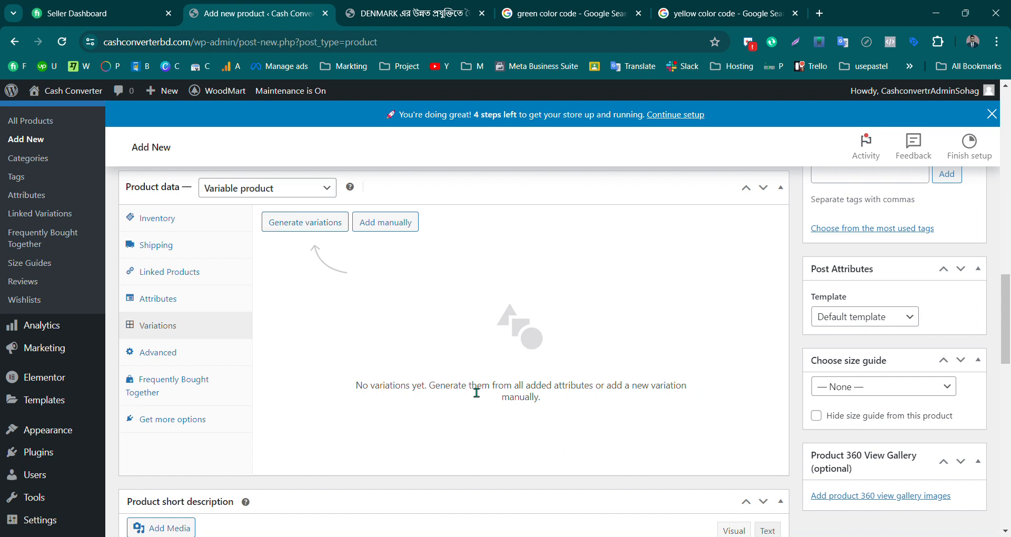
pyautogui.click(309, 224)
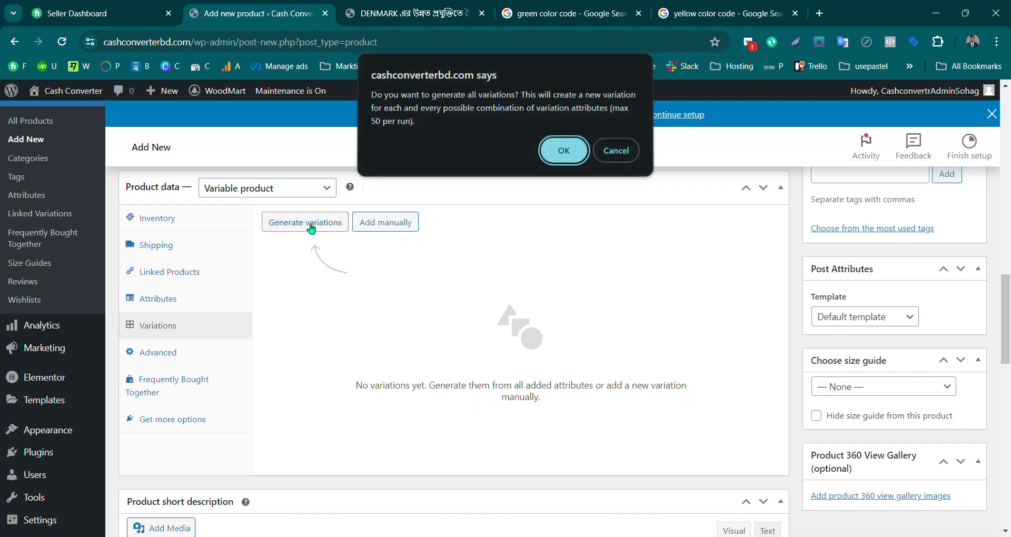
pyautogui.click(554, 156)
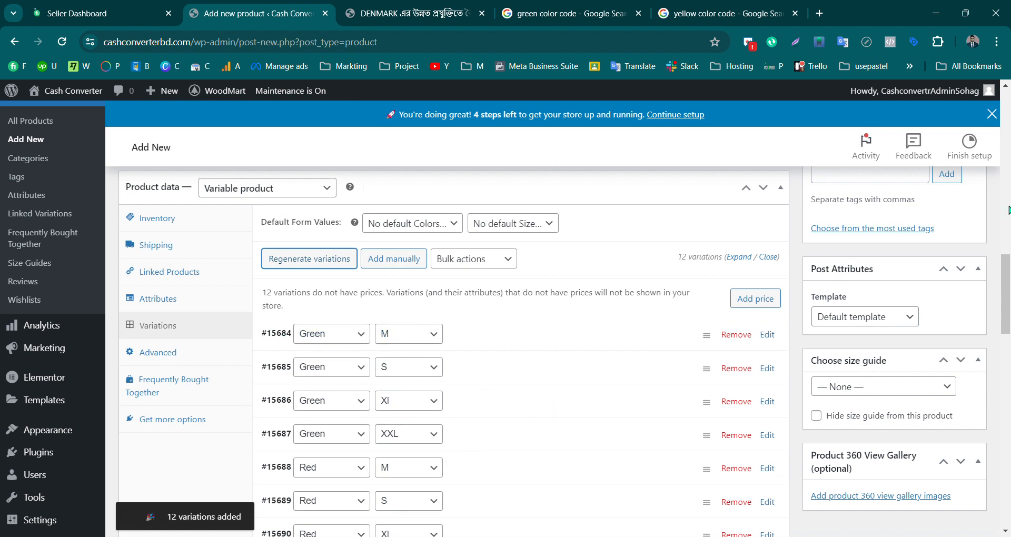
# Look over the generated variations and set gas-safety-regulator-500x500-1.webp as the image of the Green, M variation
pyautogui.moveTo(1008, 283)
pyautogui.mouseDown()
pyautogui.moveTo(1010, 363)
pyautogui.moveTo(1009, 275)
pyautogui.moveTo(1007, 300)
pyautogui.mouseUp()
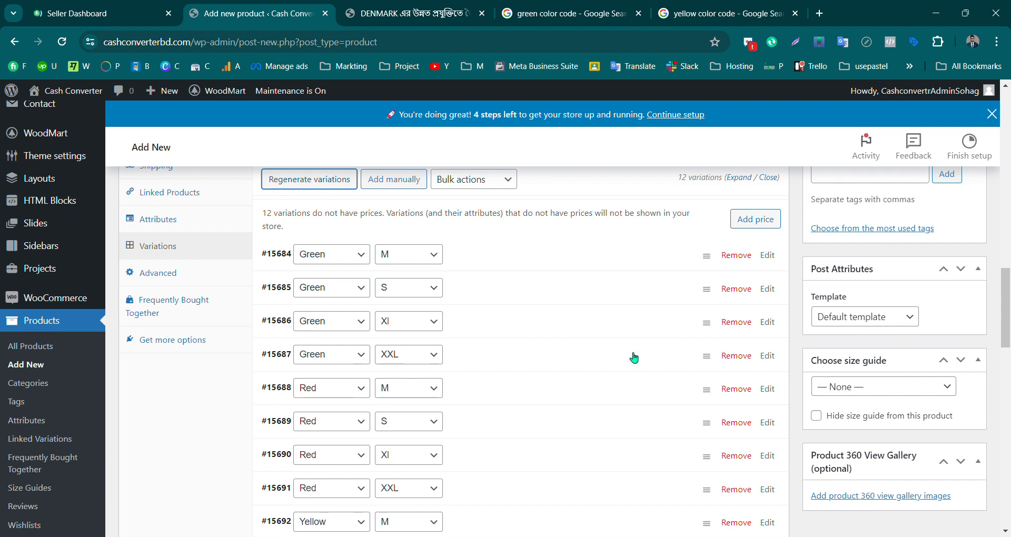
pyautogui.moveTo(1007, 301); pyautogui.dragTo(1008, 331)
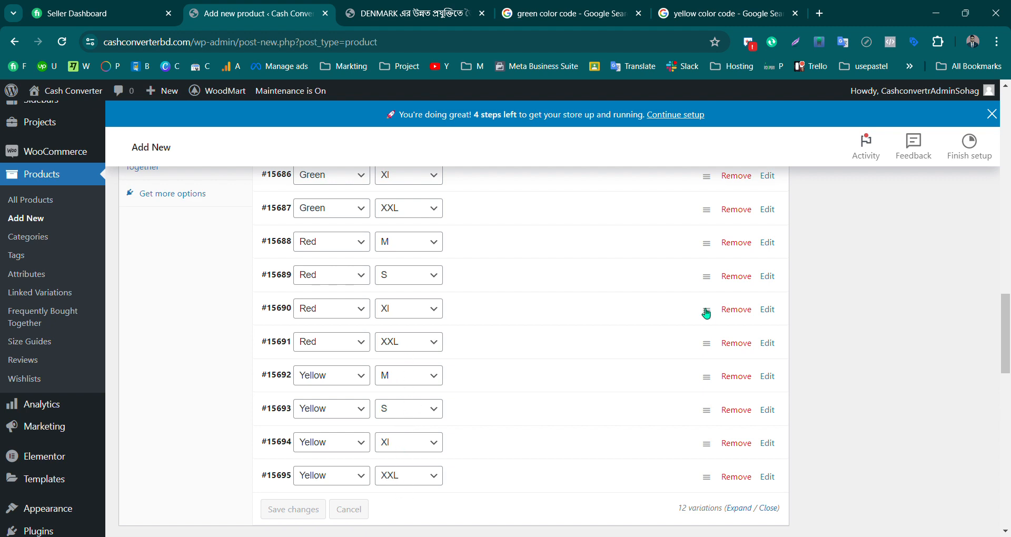
pyautogui.scroll(4, 1009, 288)
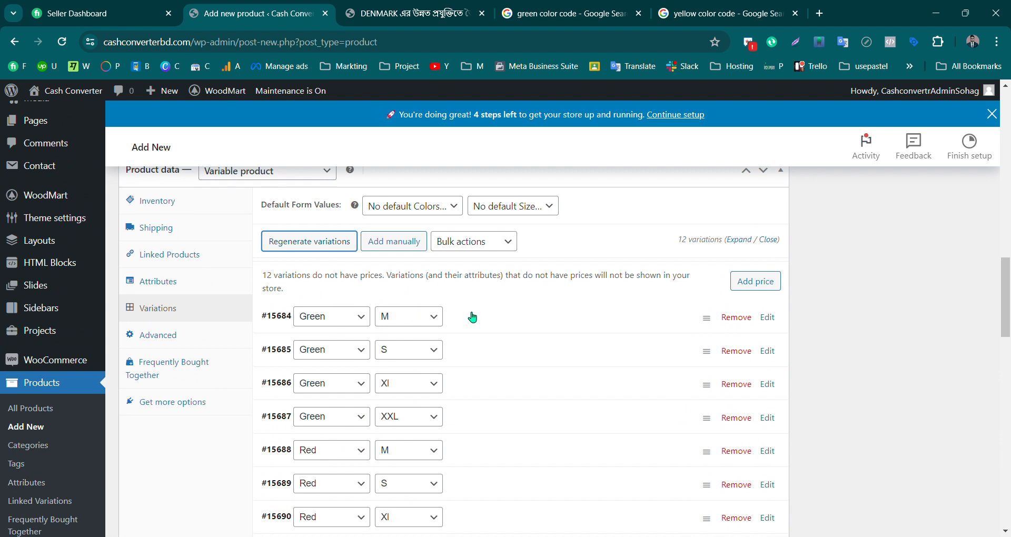
pyautogui.scroll(1, 479, 323)
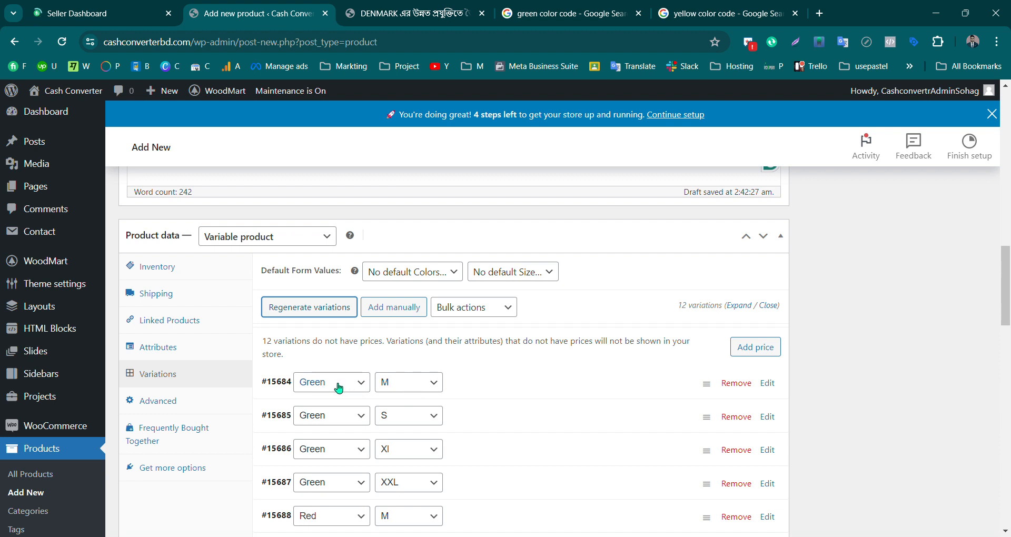
pyautogui.click(286, 381)
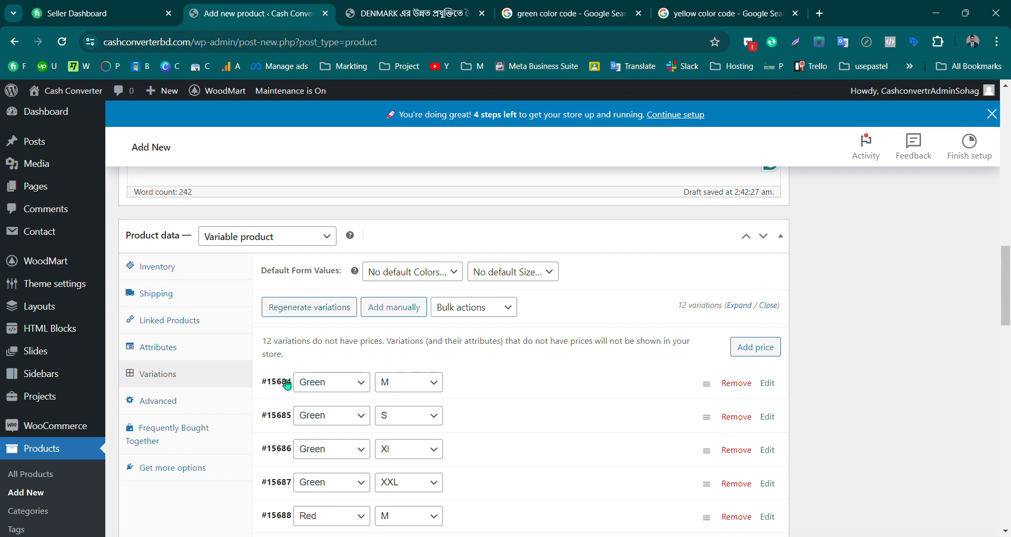
pyautogui.scroll(-1, 677, 382)
pyautogui.scroll(-1, 677, 382)
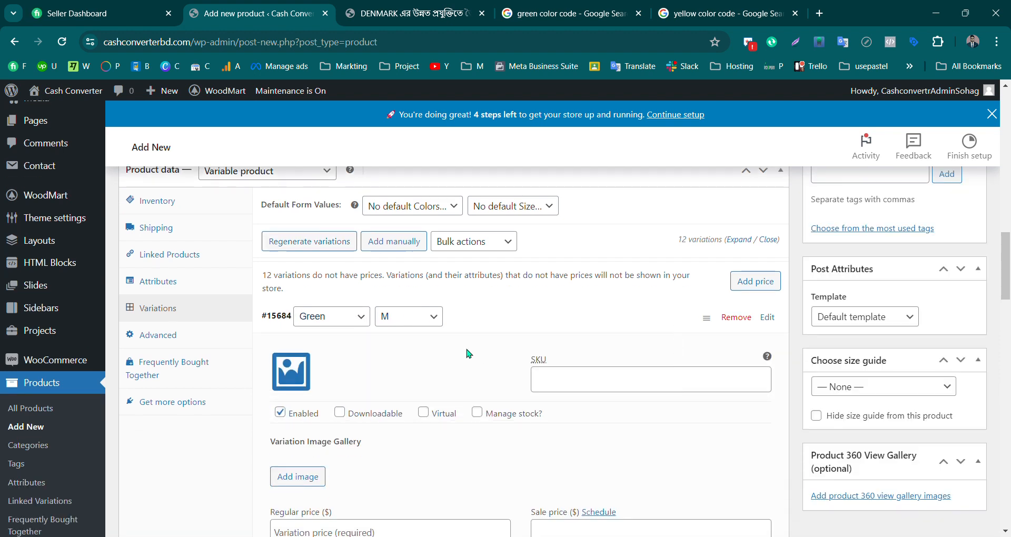
pyautogui.scroll(-3, 468, 353)
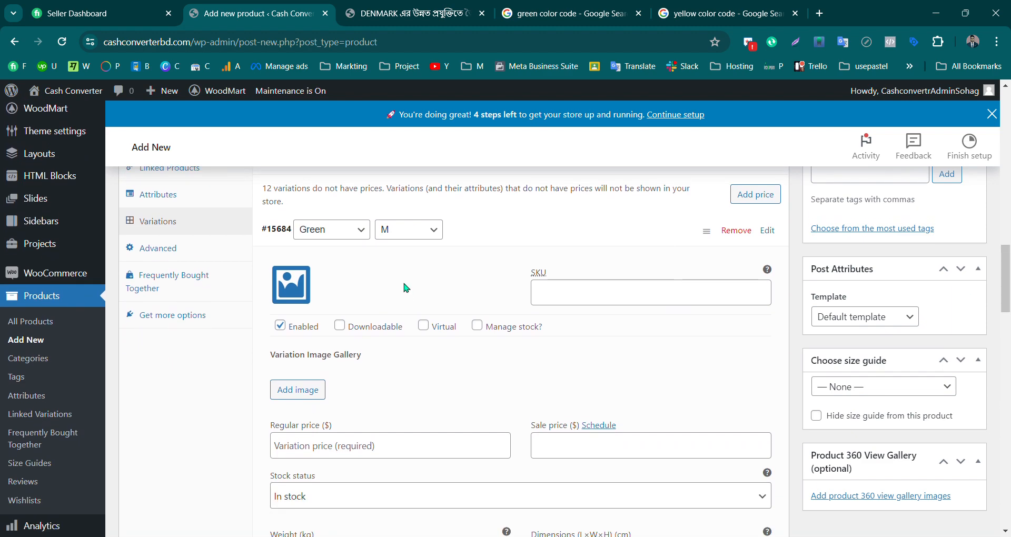
pyautogui.click(304, 291)
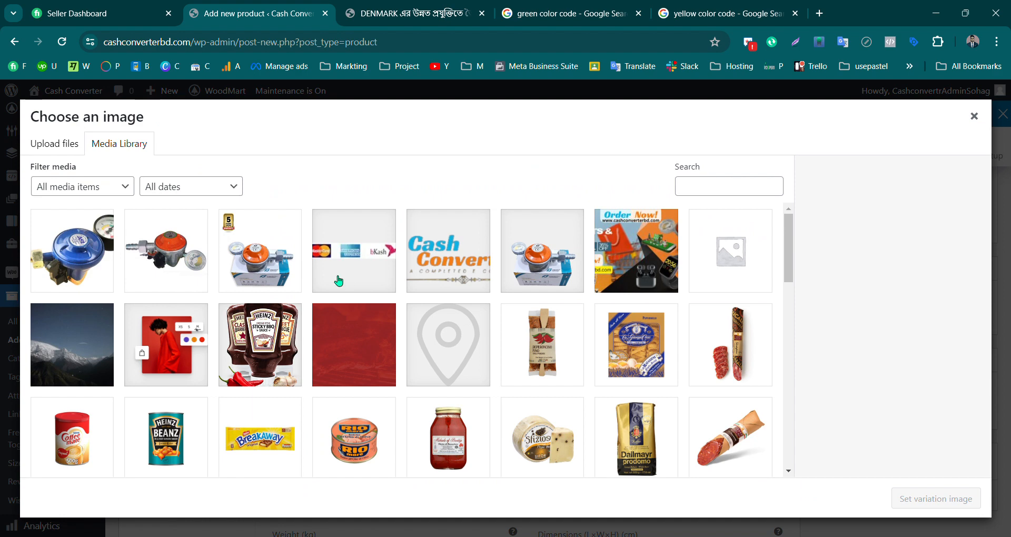
pyautogui.click(72, 251)
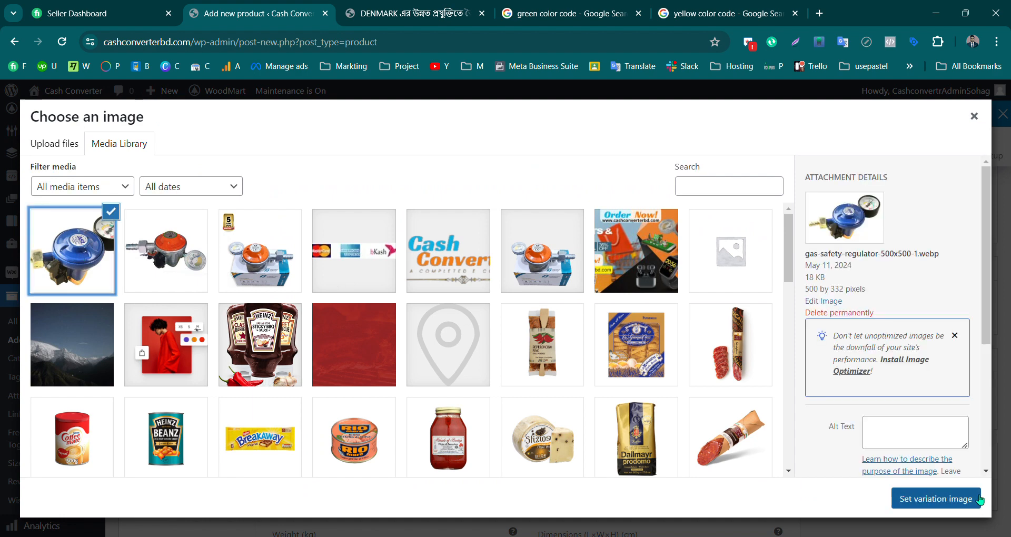
pyautogui.click(936, 499)
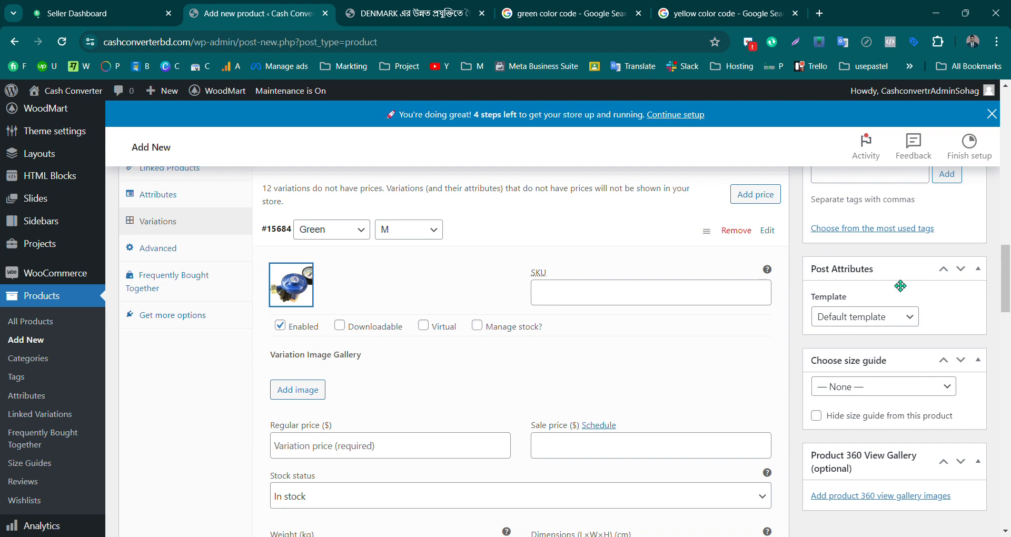
# Set the Green, M variation's regular price to 2200 and sale price to 1500, keeping its stock status as In stock
pyautogui.moveTo(1008, 280); pyautogui.dragTo(1009, 306)
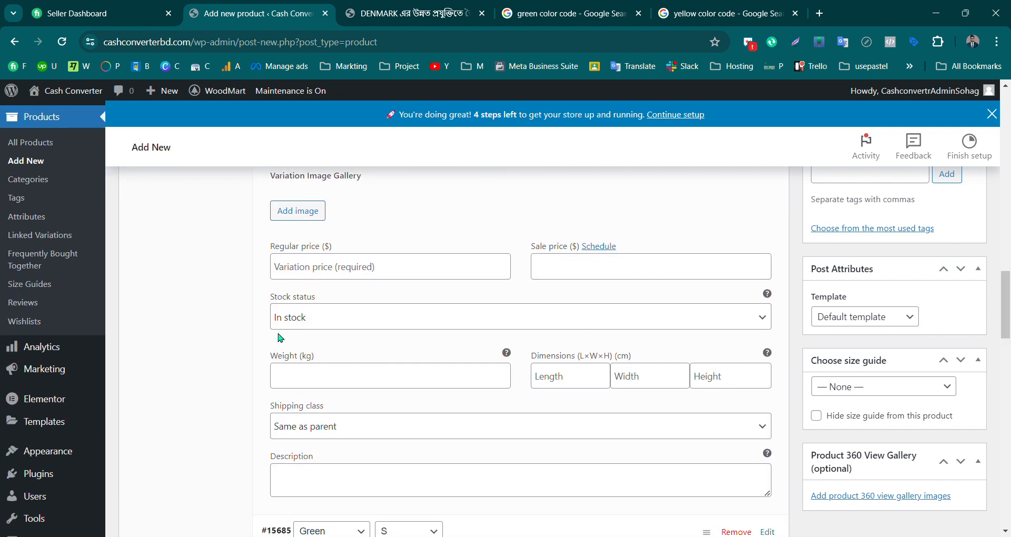
pyautogui.click(309, 277)
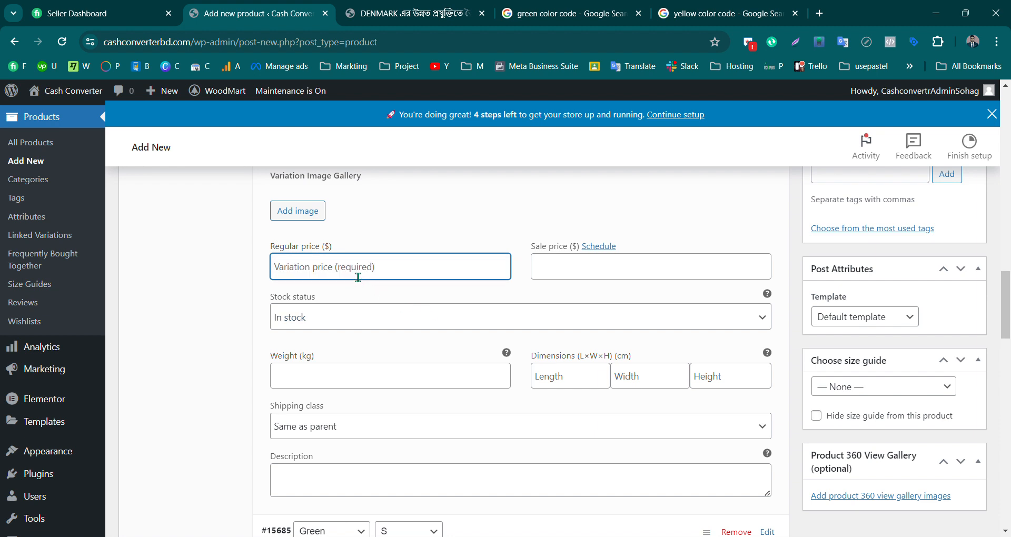
pyautogui.write('2200')
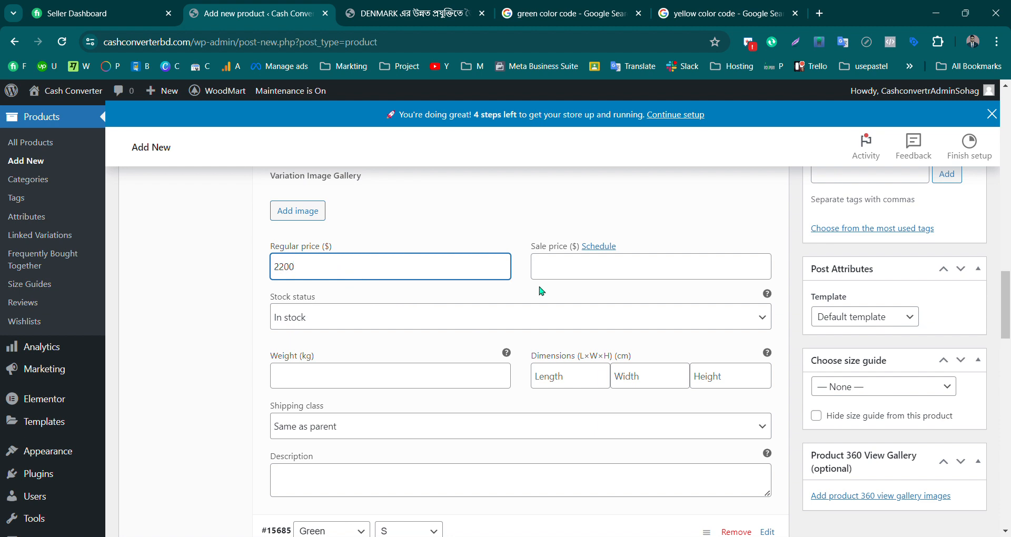
pyautogui.click(574, 270)
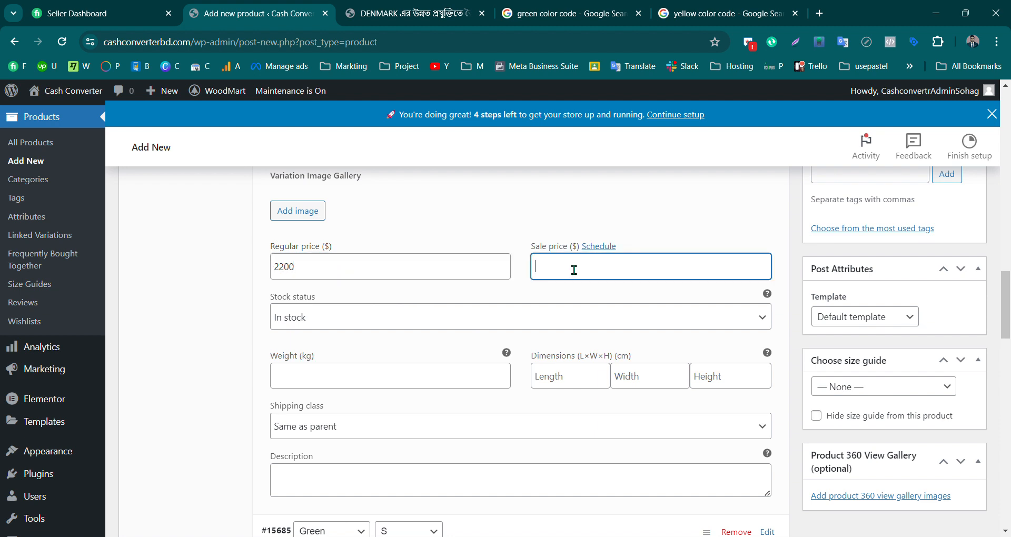
pyautogui.write('1500')
pyautogui.click(347, 380)
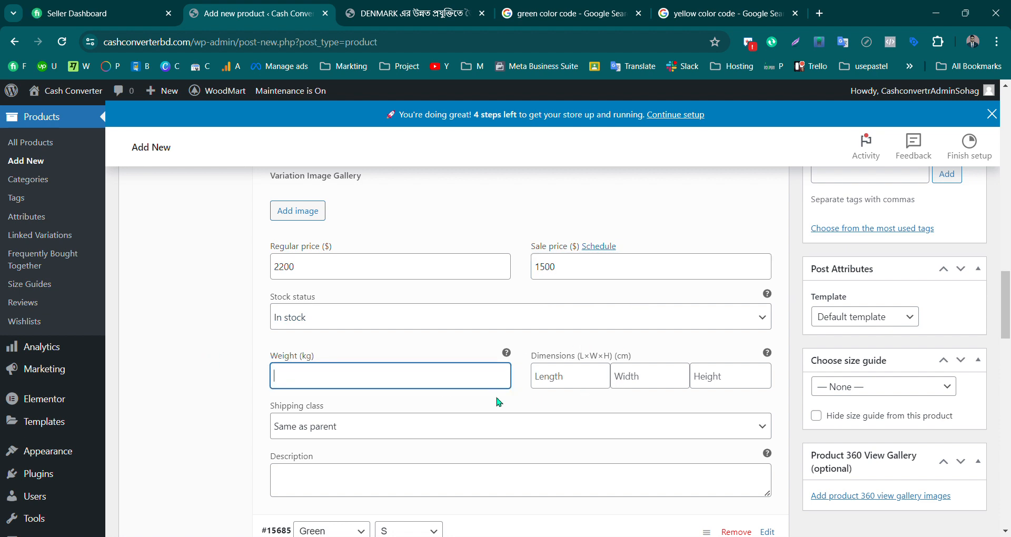
pyautogui.click(506, 318)
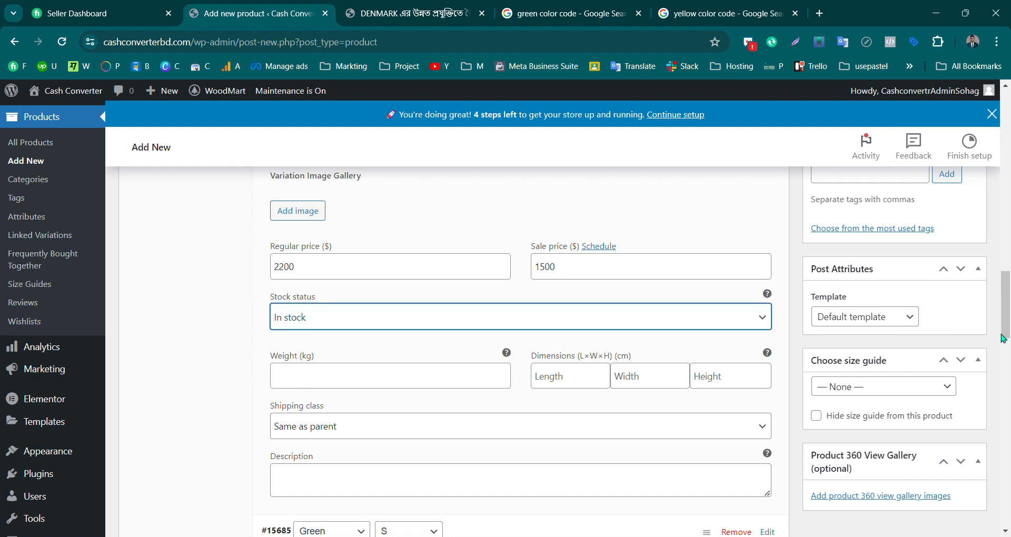
pyautogui.scroll(-2, 1004, 339)
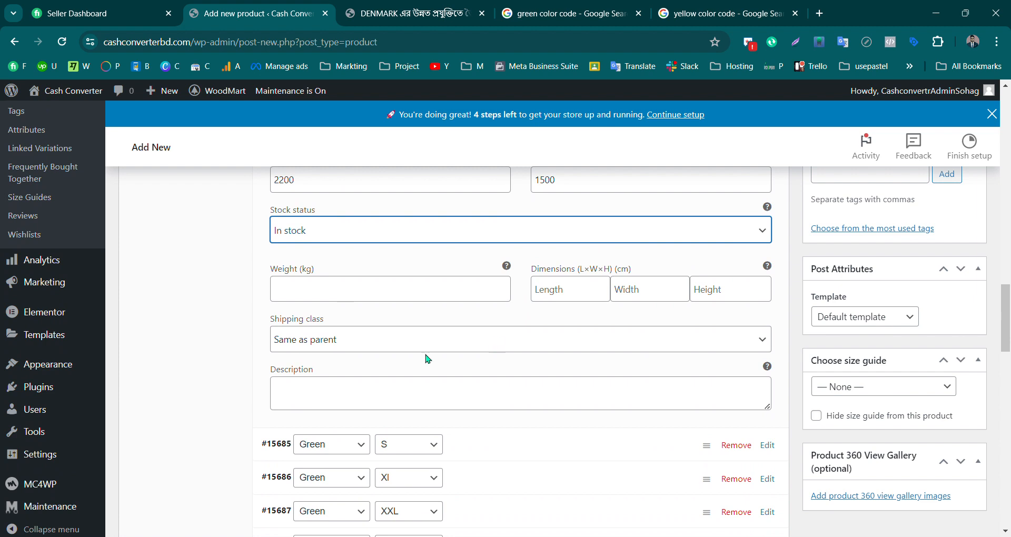
# Review the Green, M variation's dimension, price and image fields, and collapse its details
pyautogui.click(557, 298)
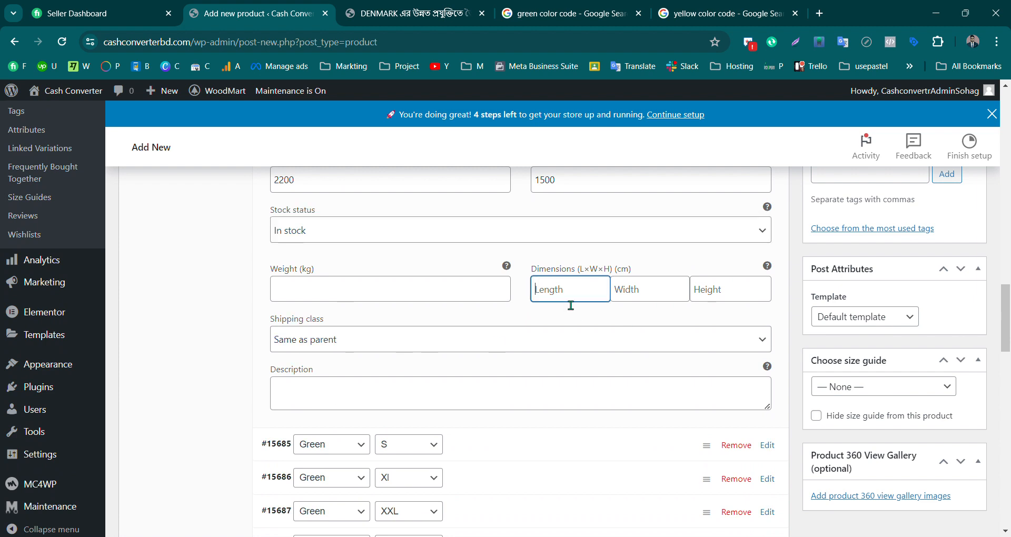
pyautogui.click(719, 300)
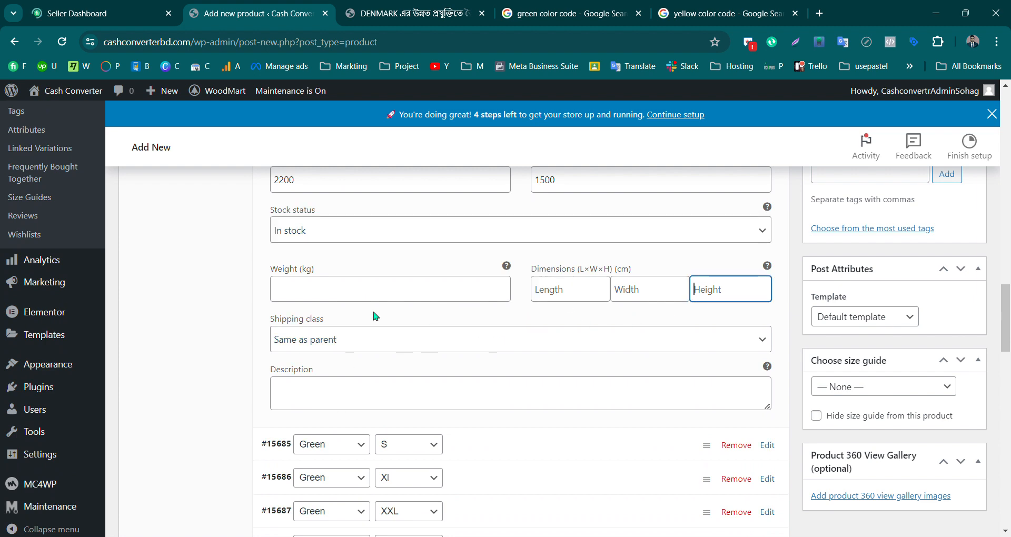
pyautogui.scroll(5, 1009, 307)
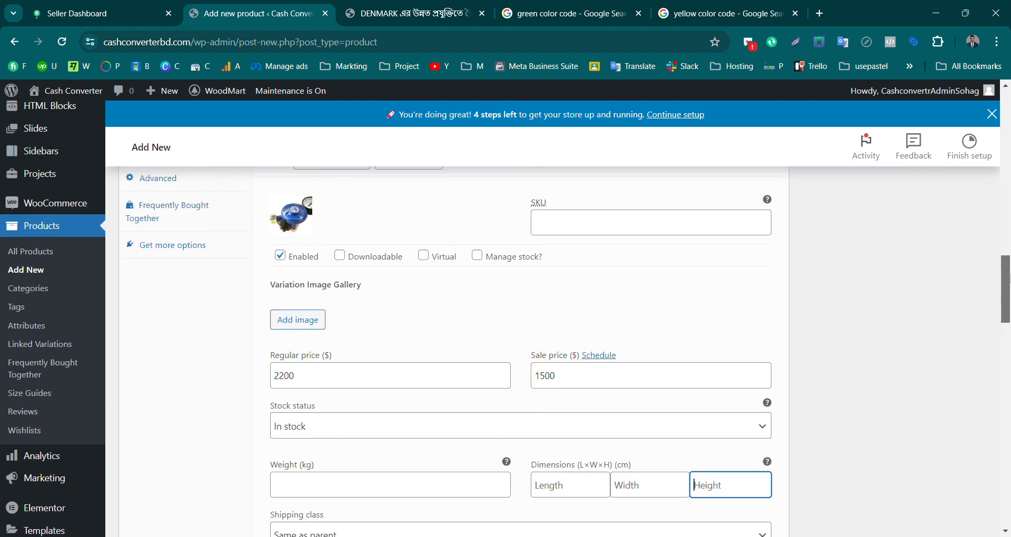
pyautogui.scroll(1, 505, 316)
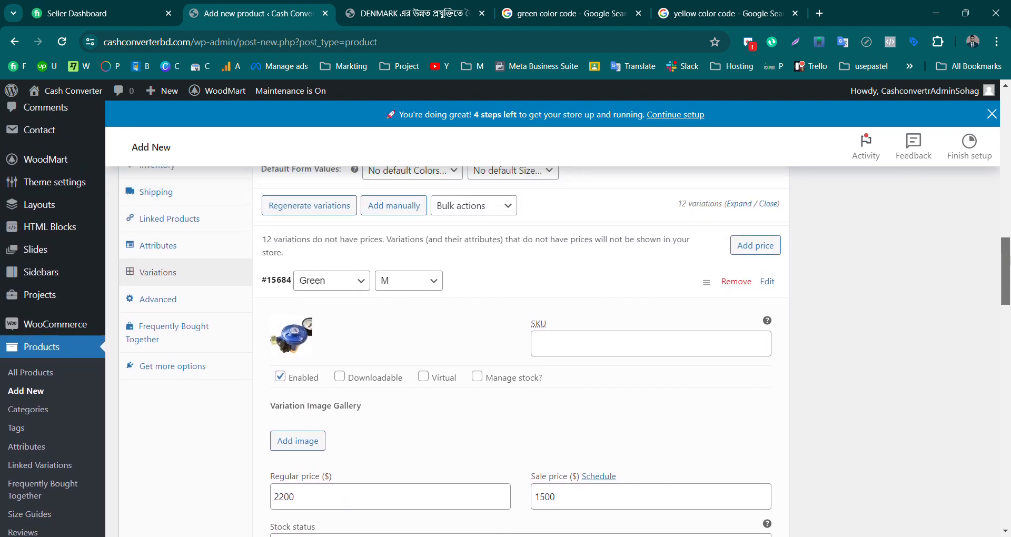
pyautogui.scroll(-2, 506, 316)
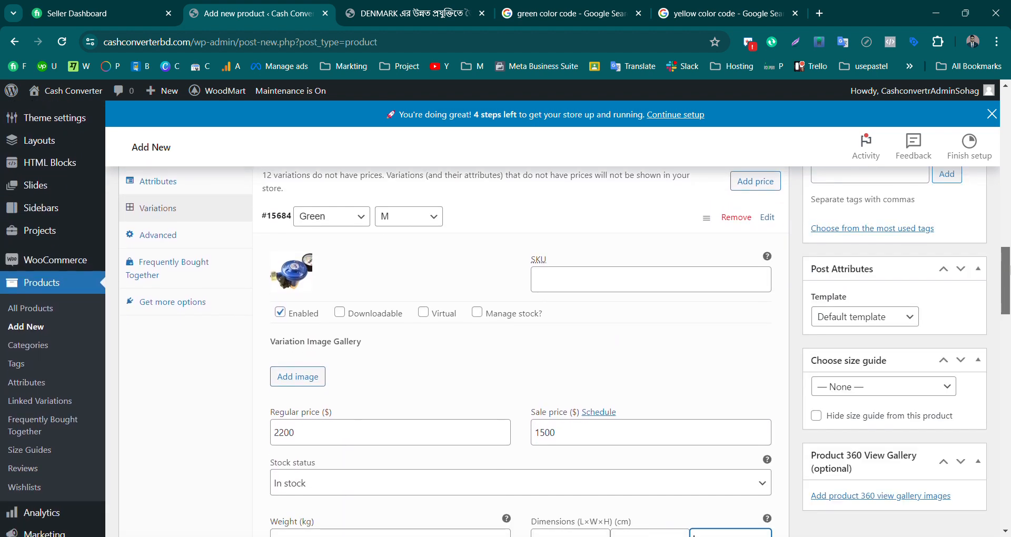
pyautogui.scroll(1, 436, 271)
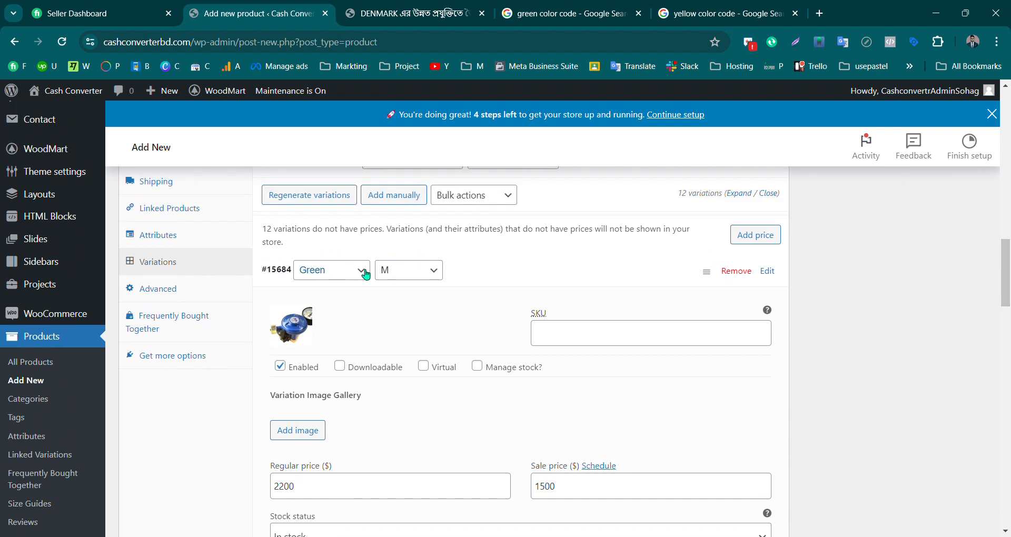
pyautogui.scroll(1, 455, 277)
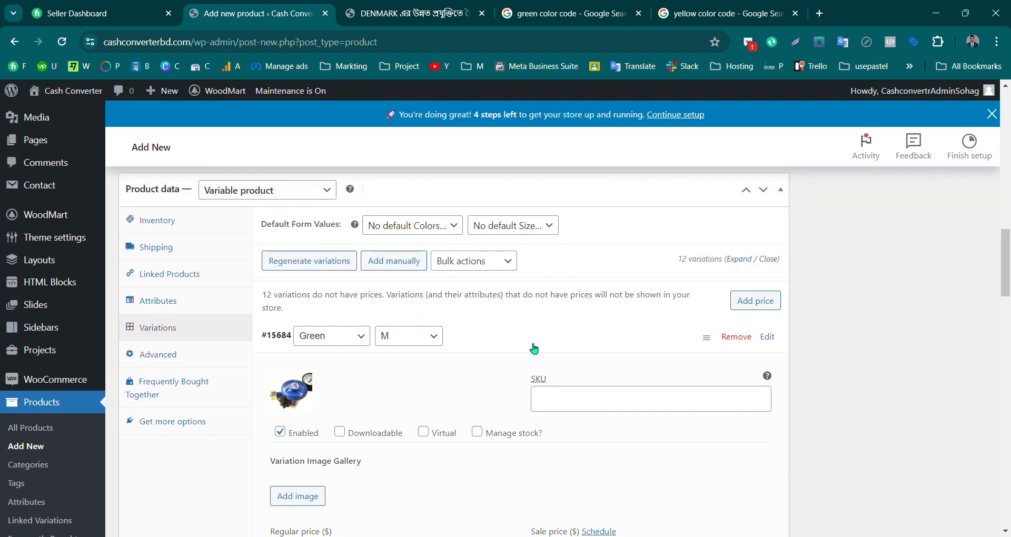
pyautogui.click(495, 340)
pyautogui.moveTo(1010, 303); pyautogui.dragTo(1010, 316)
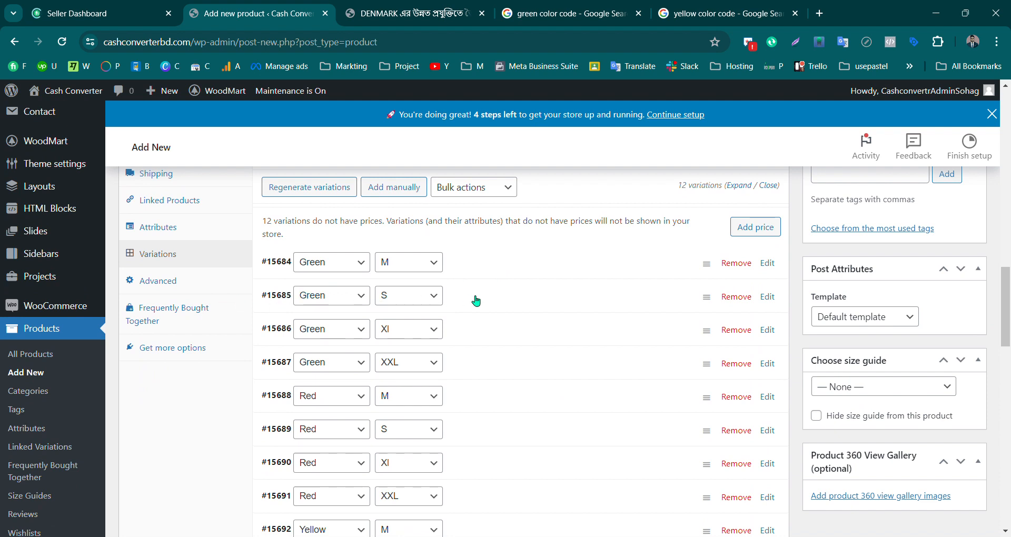
# Give the Green, S variation the photo of the orange regulator on its box without the badge, and set its SKU to Skdfd
pyautogui.click(516, 300)
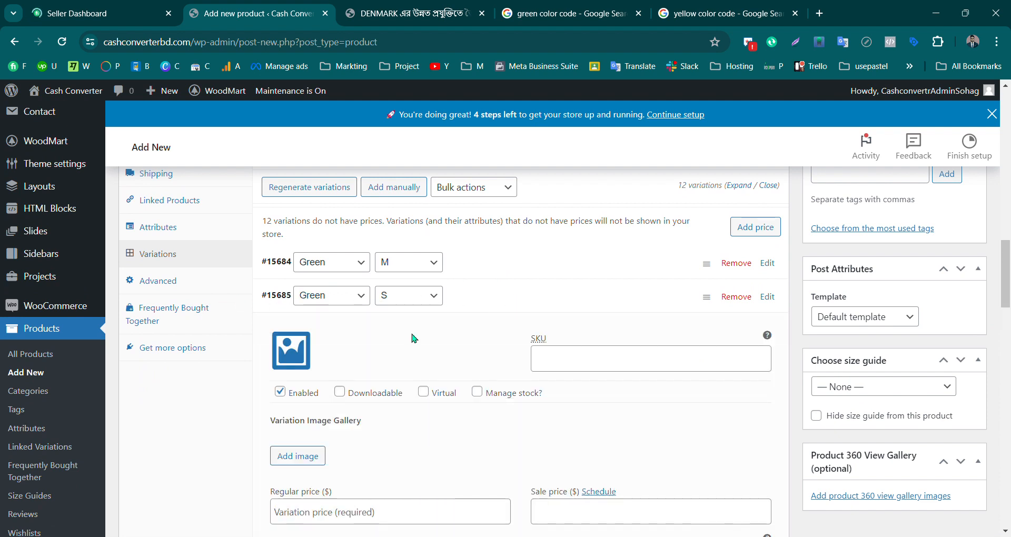
pyautogui.click(291, 348)
pyautogui.click(542, 250)
pyautogui.click(932, 499)
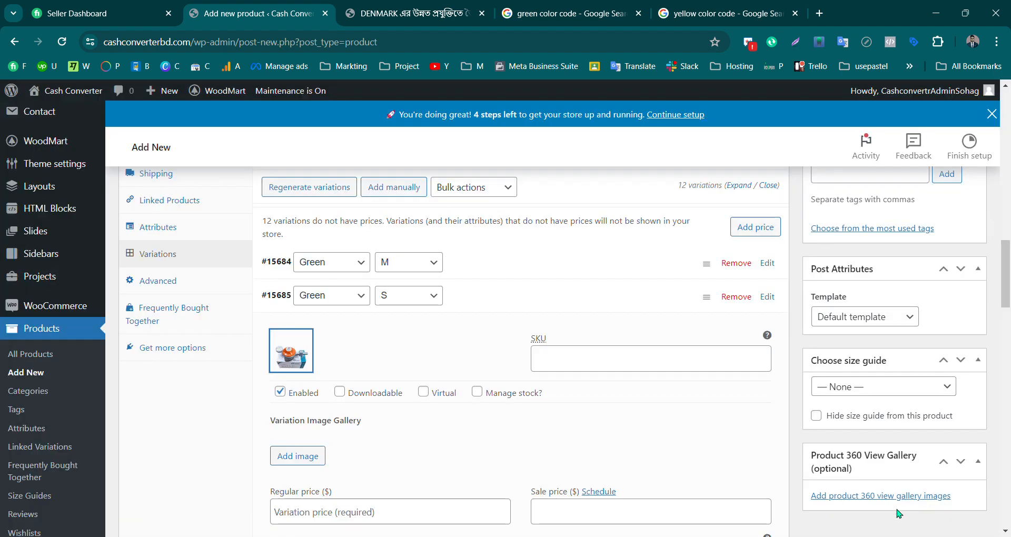
pyautogui.click(547, 363)
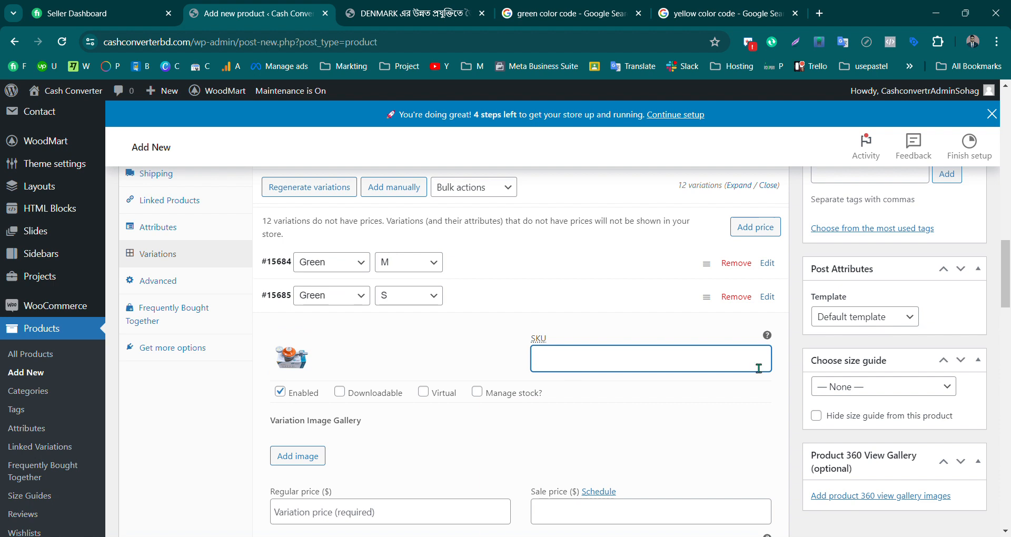
pyautogui.moveTo(1006, 274); pyautogui.dragTo(1009, 296)
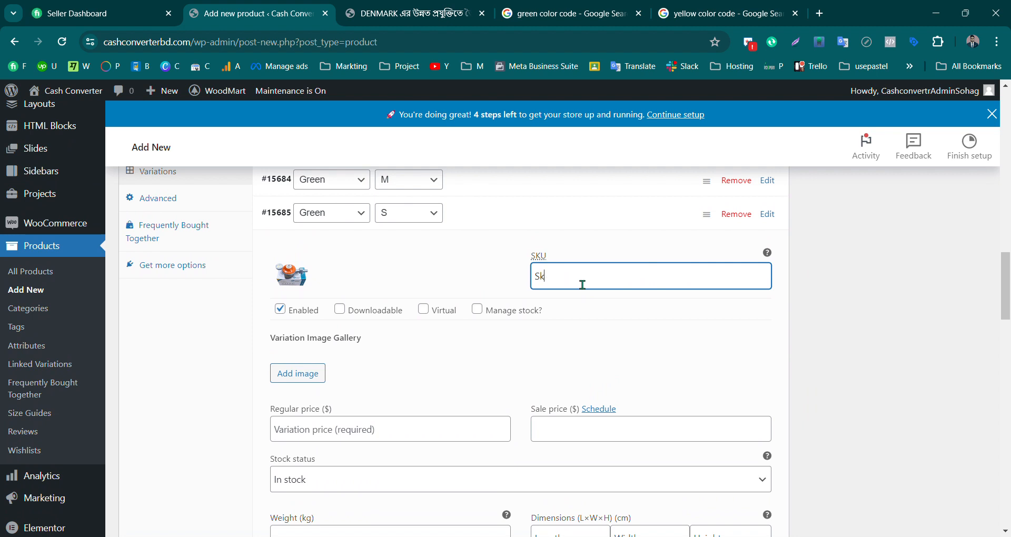
pyautogui.click(484, 314)
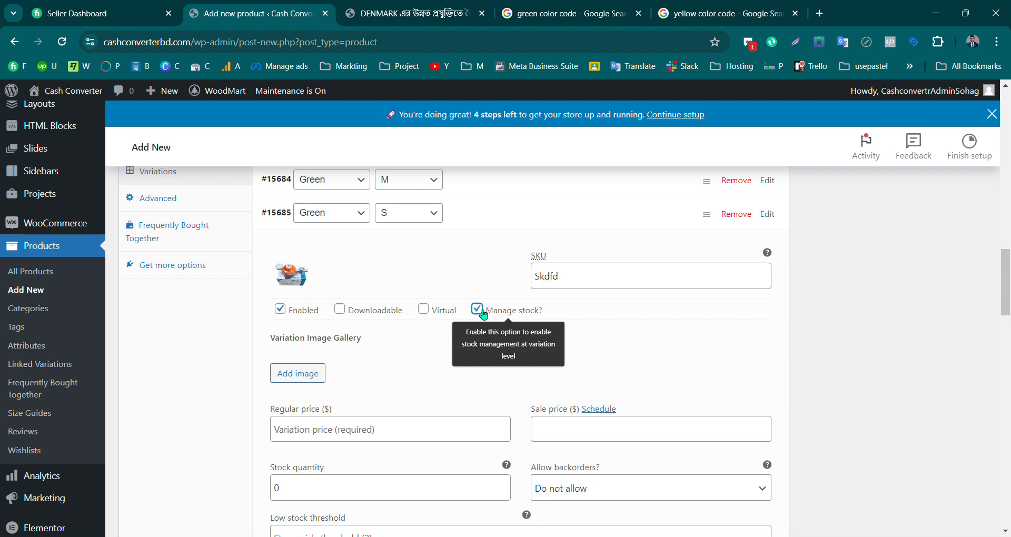
pyautogui.click(317, 498)
pyautogui.scroll(-2, 316, 498)
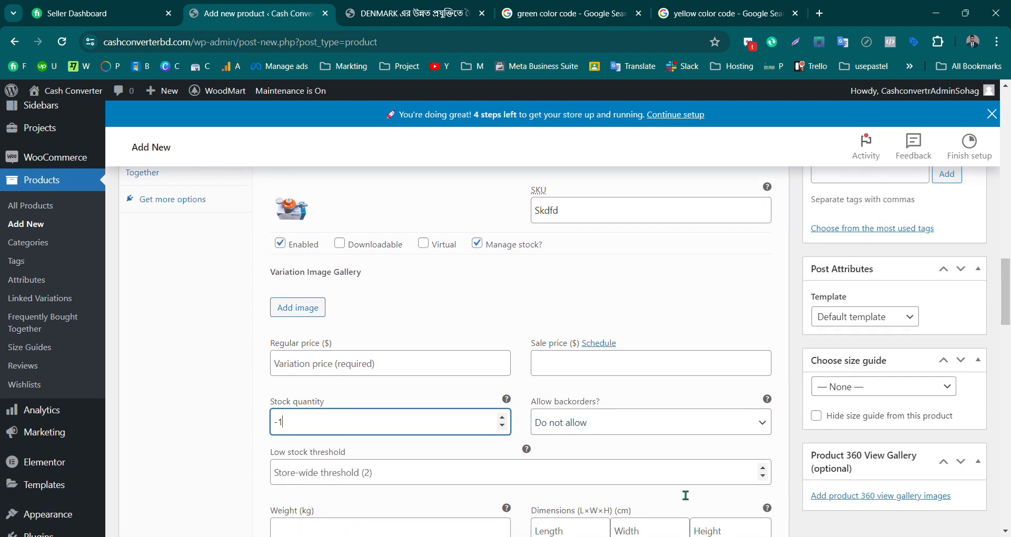
pyautogui.scroll(1, 679, 503)
pyautogui.scroll(-1, 506, 446)
pyautogui.click(483, 250)
# Set the Green, S variation's regular price to 2000 and its sale price to 1200
pyautogui.scroll(-2, 484, 250)
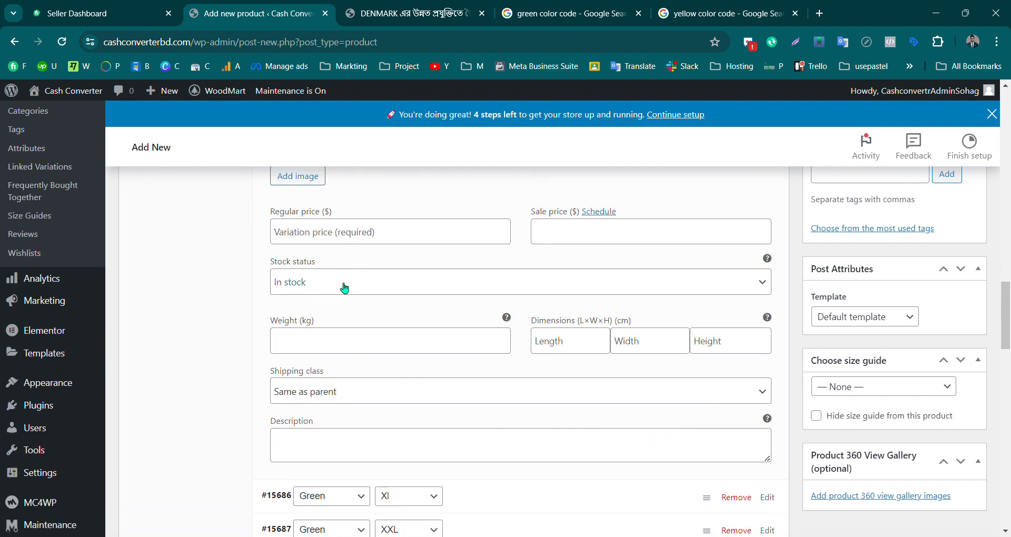
pyautogui.scroll(1, 344, 288)
pyautogui.click(350, 309)
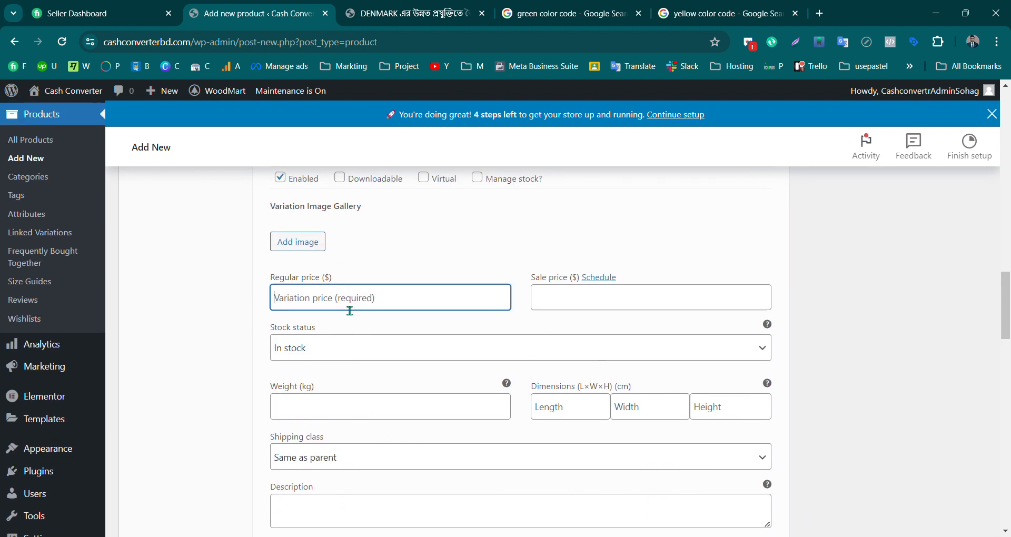
pyautogui.write('200')
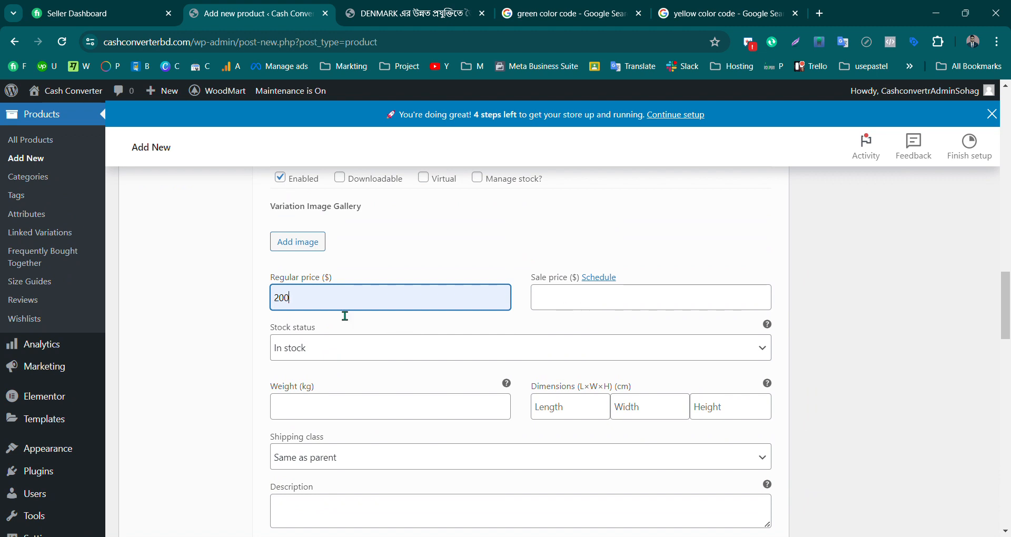
pyautogui.write('0')
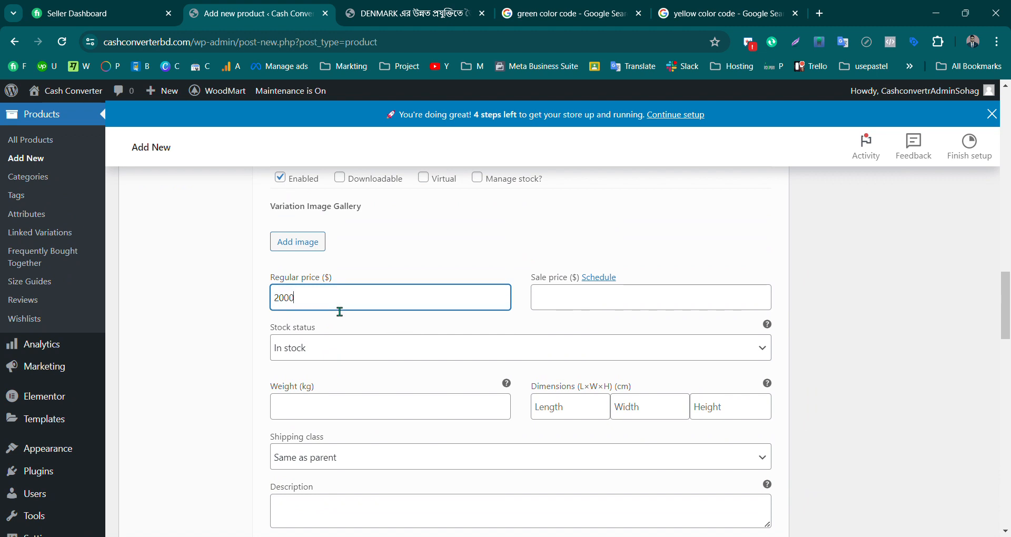
pyautogui.click(586, 310)
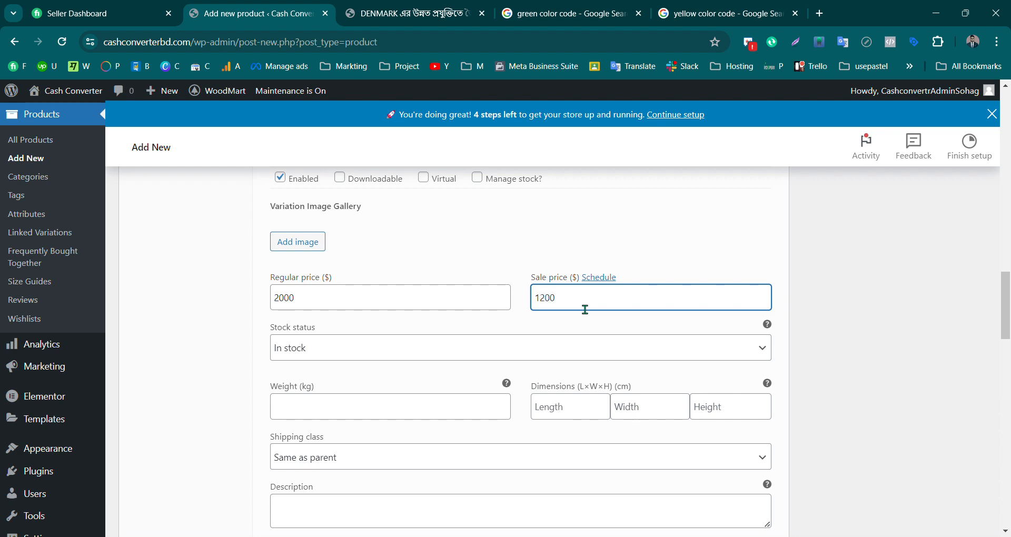
# Enable stock management for the Green, Xl variation and set its stock quantity to 1
pyautogui.scroll(-5, 359, 342)
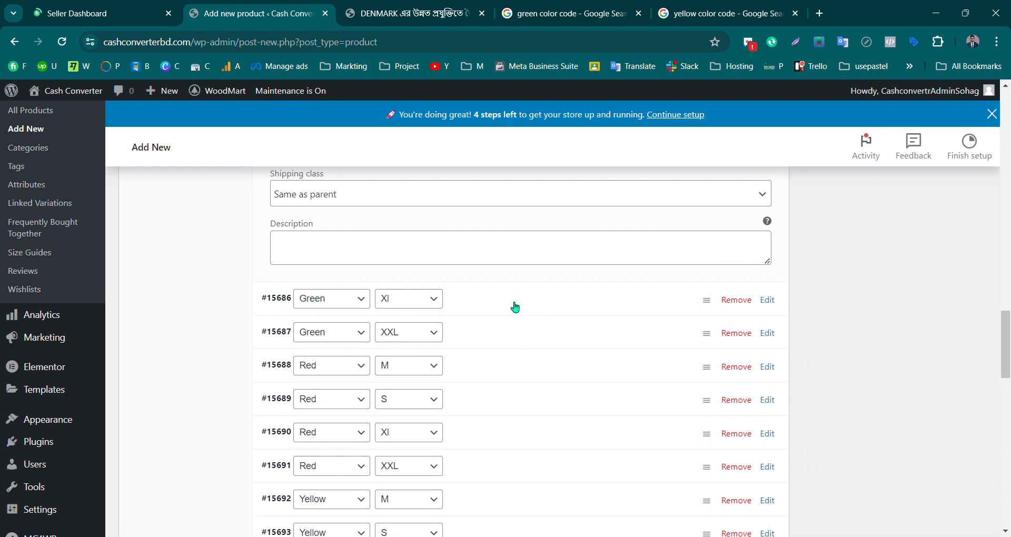
pyautogui.scroll(1, 501, 311)
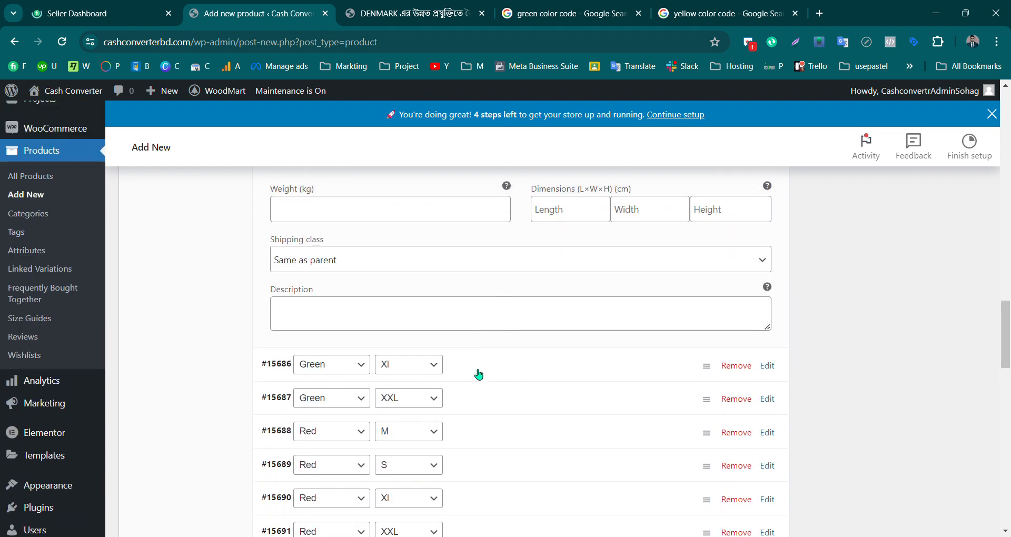
pyautogui.click(501, 370)
pyautogui.scroll(-3, 527, 369)
pyautogui.scroll(-1, 379, 284)
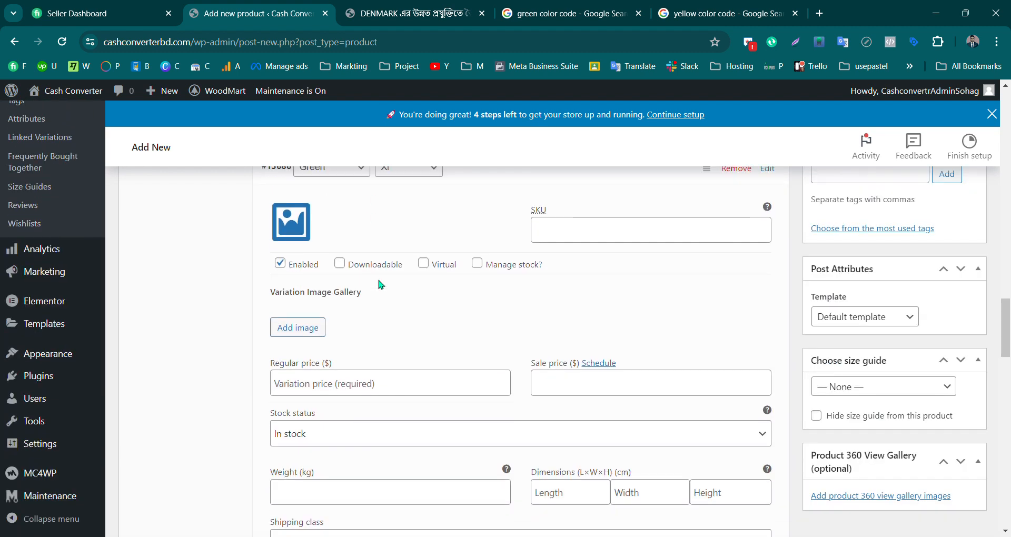
pyautogui.click(477, 263)
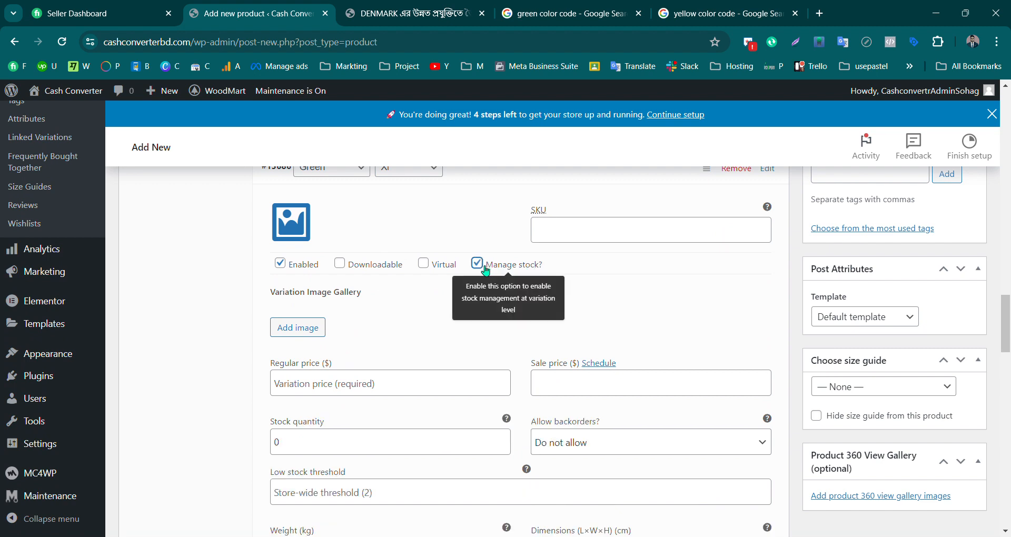
pyautogui.click(331, 444)
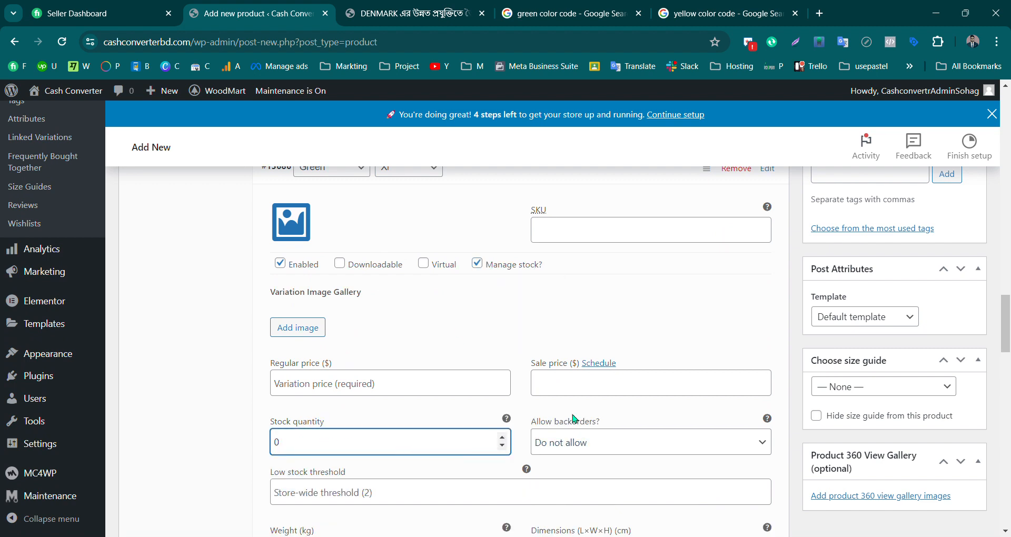
pyautogui.press('BackSpace')
pyautogui.click(619, 318)
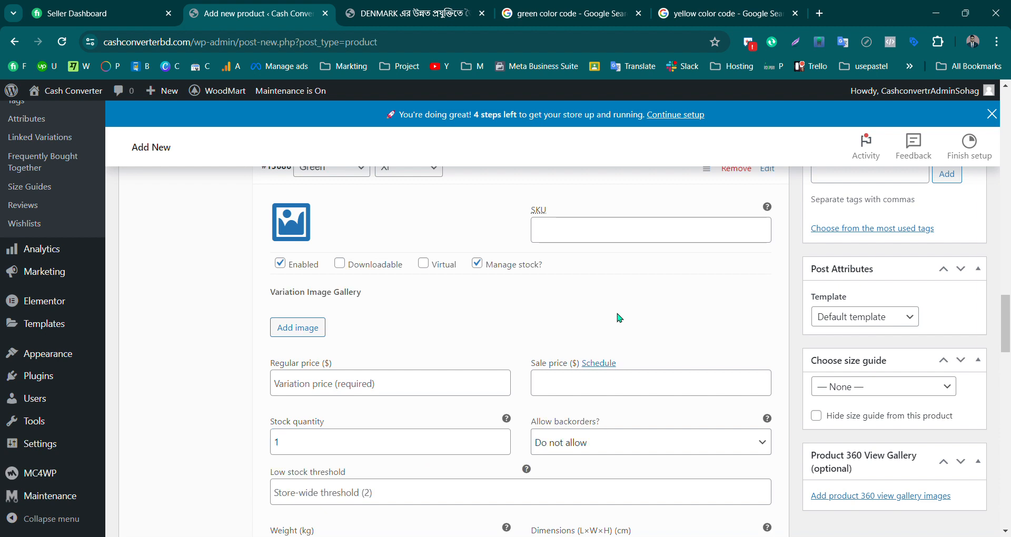
# Set the Green, Xl variation's regular price to 1500 and its sale price to 1200
pyautogui.click(368, 389)
pyautogui.write('1500')
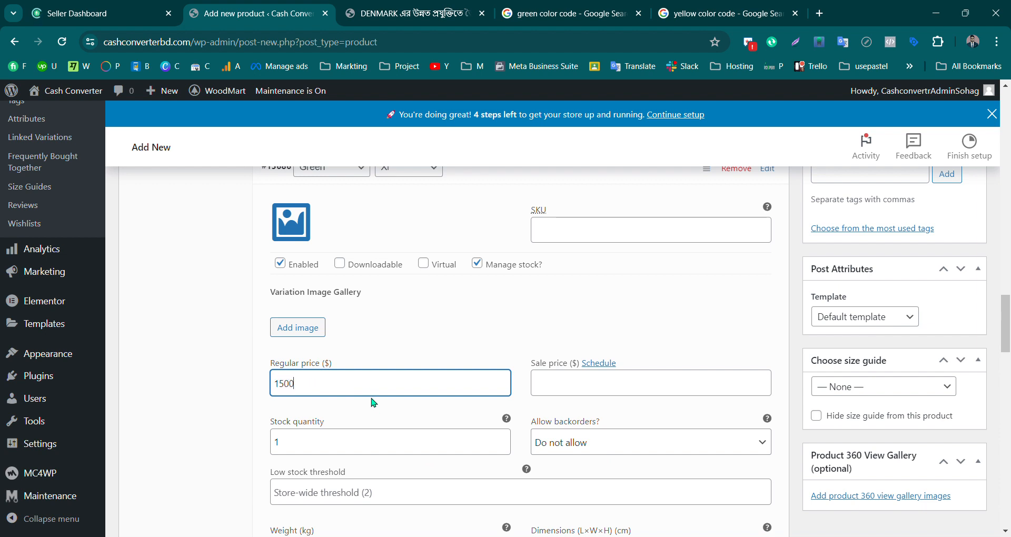
pyautogui.click(606, 397)
pyautogui.write('1200')
# Set 1129b424-2aff-4b51-bccb-83b953ad06f2.png from the media library as the Green, Xl variation's image
pyautogui.scroll(-5, 579, 368)
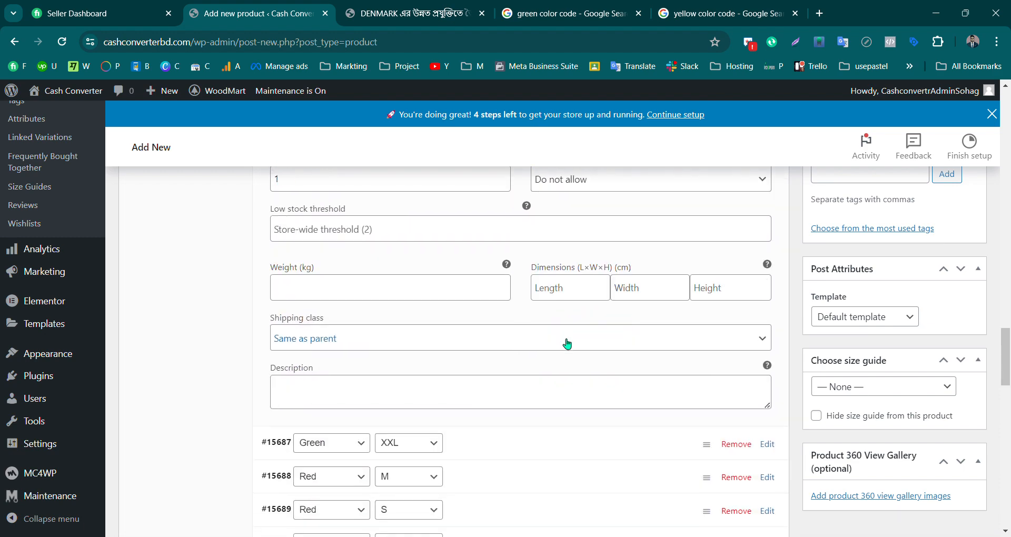
pyautogui.scroll(-3, 358, 363)
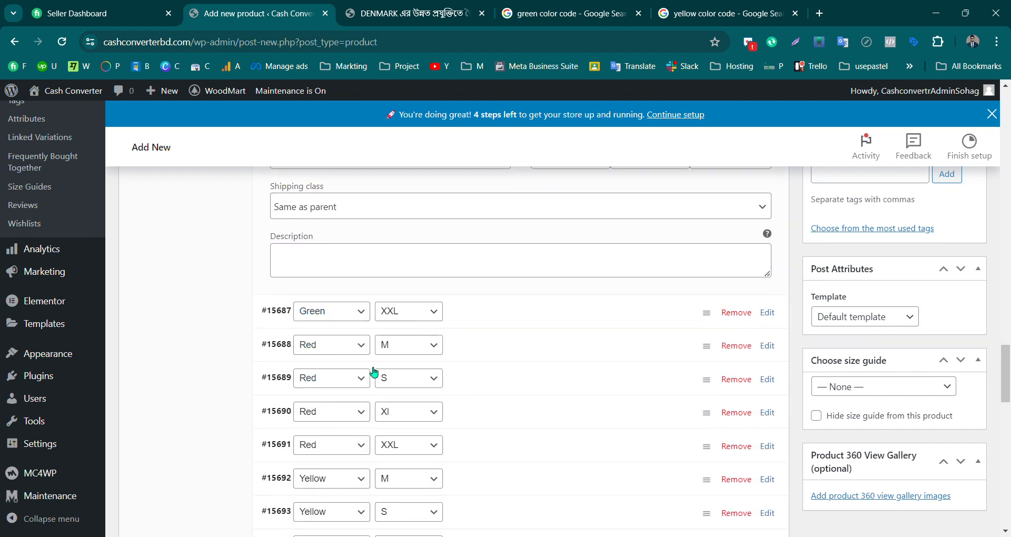
pyautogui.scroll(9, 374, 373)
pyautogui.click(308, 297)
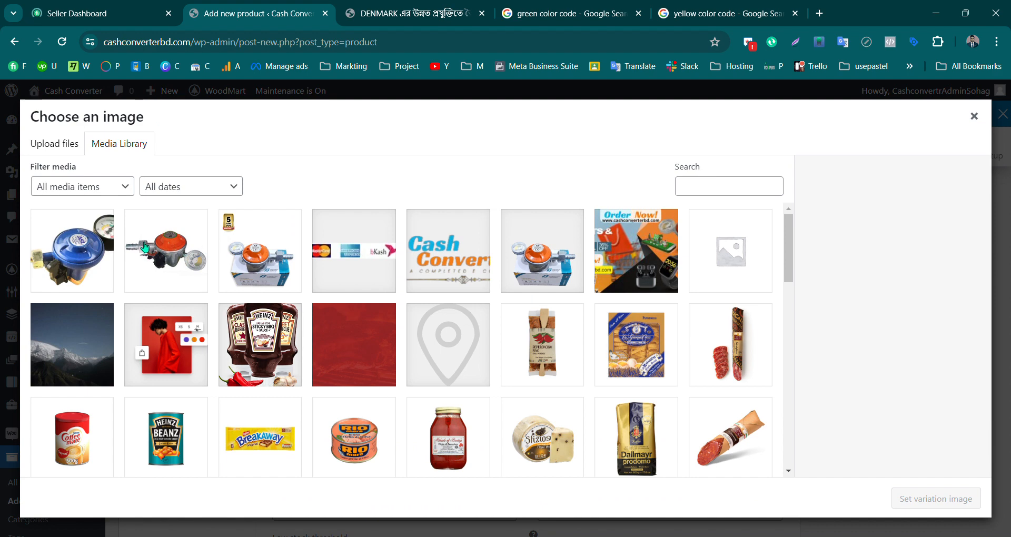
pyautogui.click(269, 268)
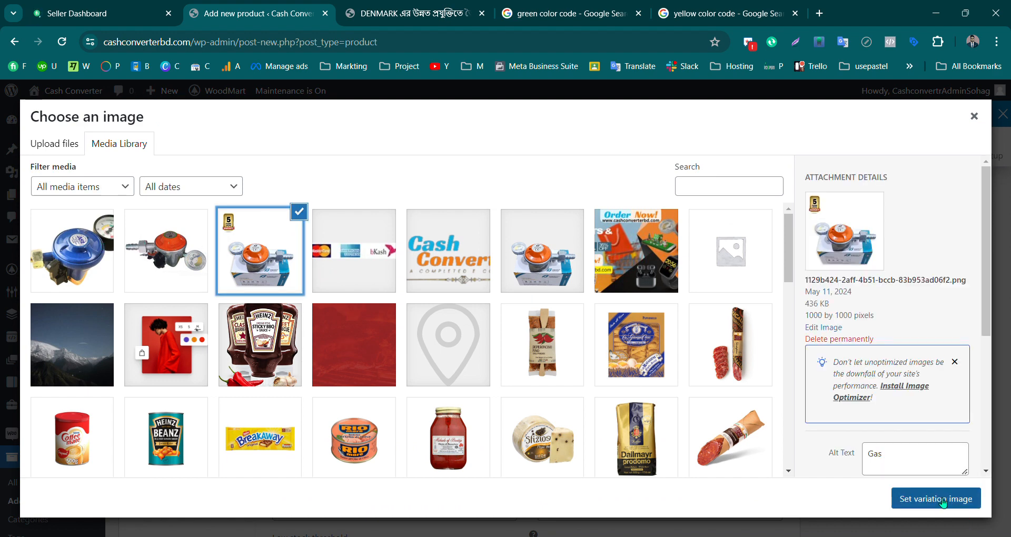
pyautogui.click(940, 499)
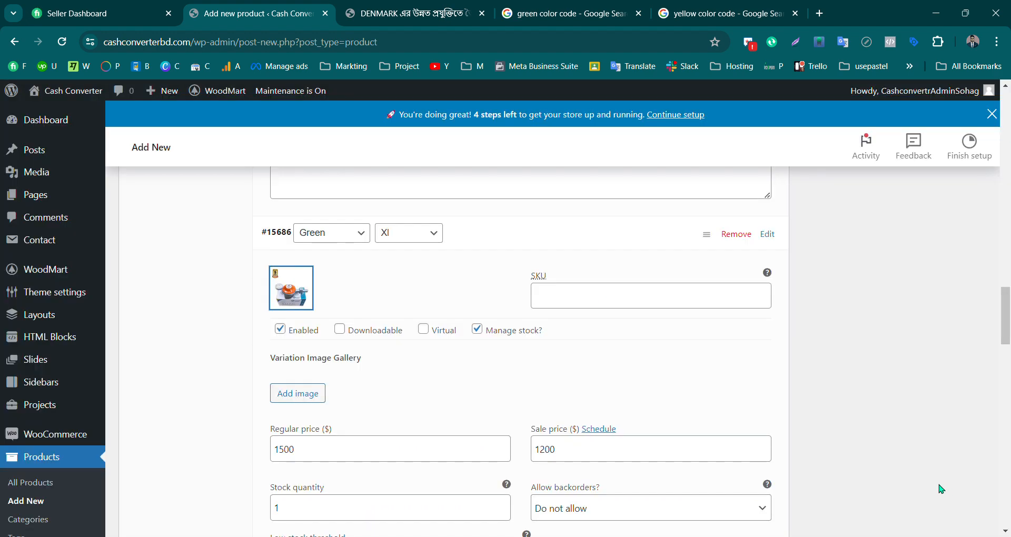
# Set the Green, XXL variation's regular price to 1200
pyautogui.scroll(-8, 876, 399)
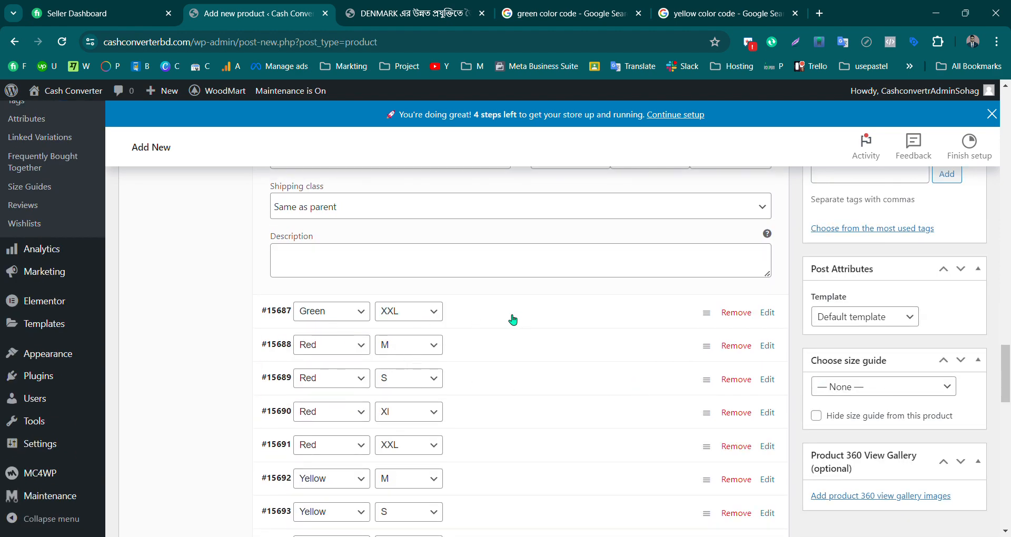
pyautogui.click(514, 320)
pyautogui.scroll(-3, 514, 318)
pyautogui.click(314, 240)
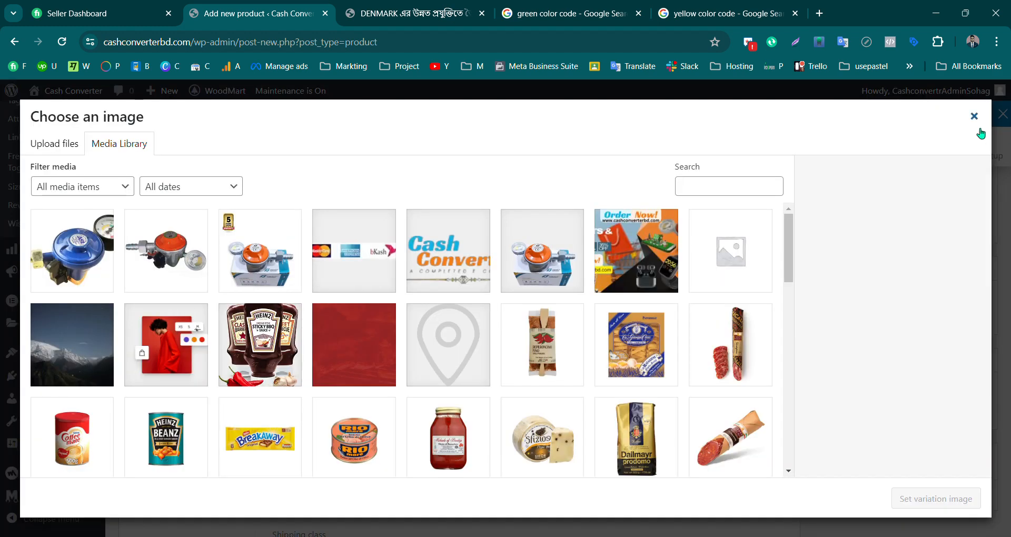
pyautogui.click(979, 128)
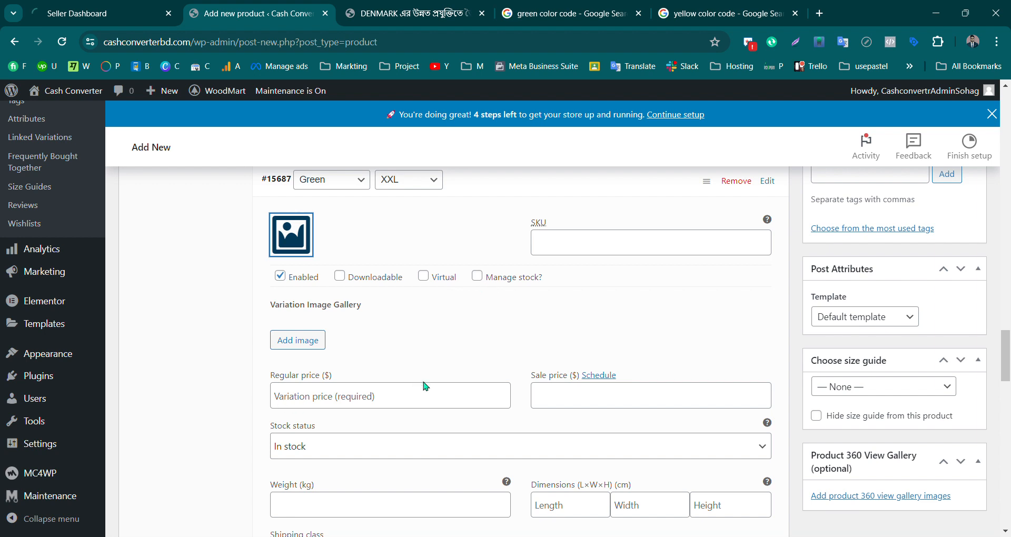
pyautogui.scroll(-3, 384, 348)
pyautogui.click(337, 275)
pyautogui.write('1200')
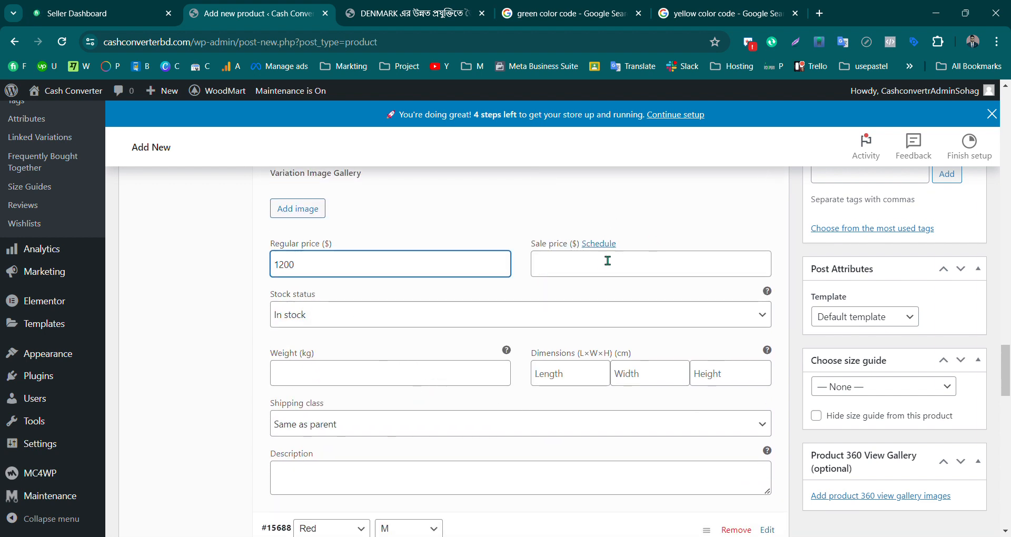
# Set the media library photo of the orange regulator on its box, without the corner badge, as the Red, M variation's image
pyautogui.scroll(-4, 599, 264)
pyautogui.click(471, 340)
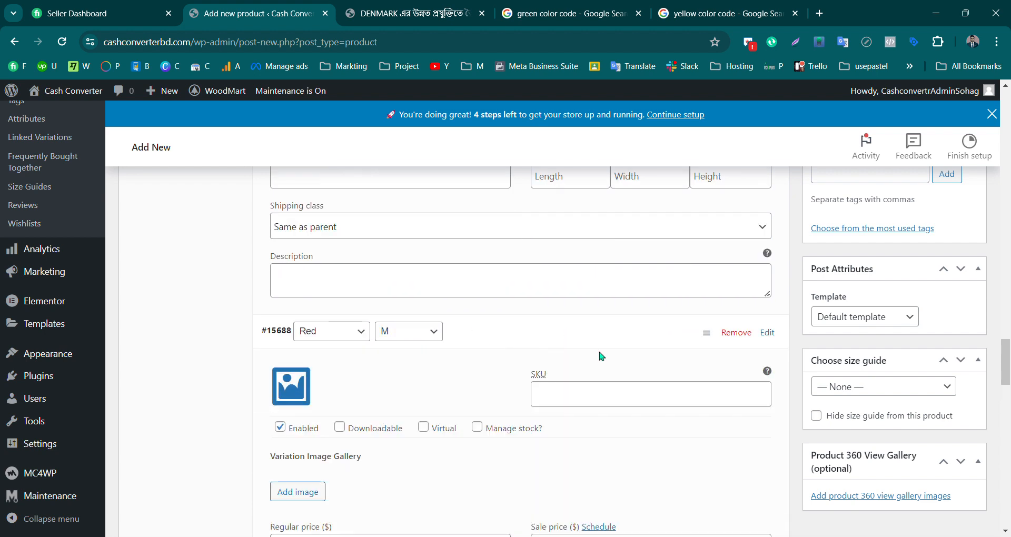
pyautogui.scroll(-3, 600, 355)
pyautogui.click(292, 261)
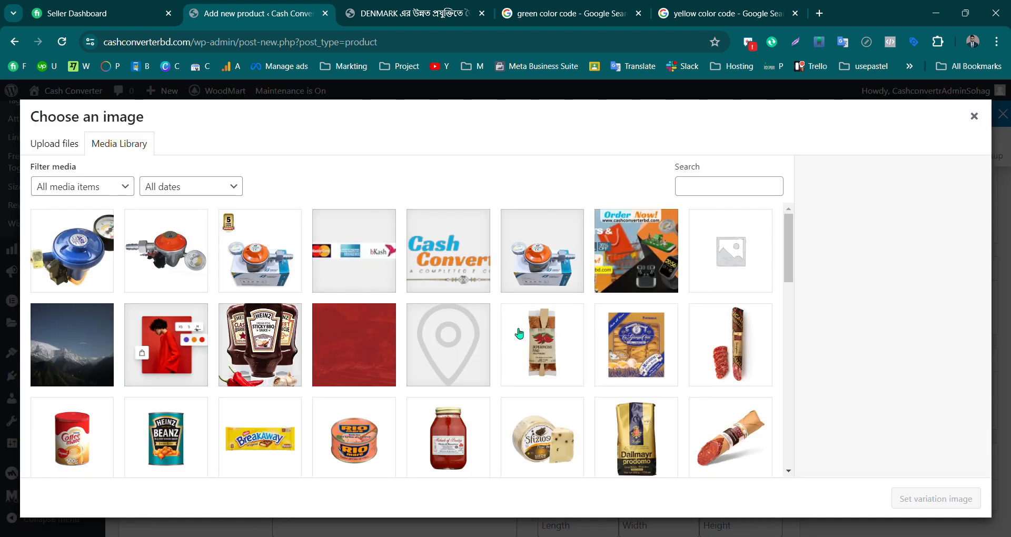
pyautogui.click(557, 277)
pyautogui.click(936, 498)
pyautogui.scroll(-2, 452, 336)
pyautogui.scroll(3, 452, 336)
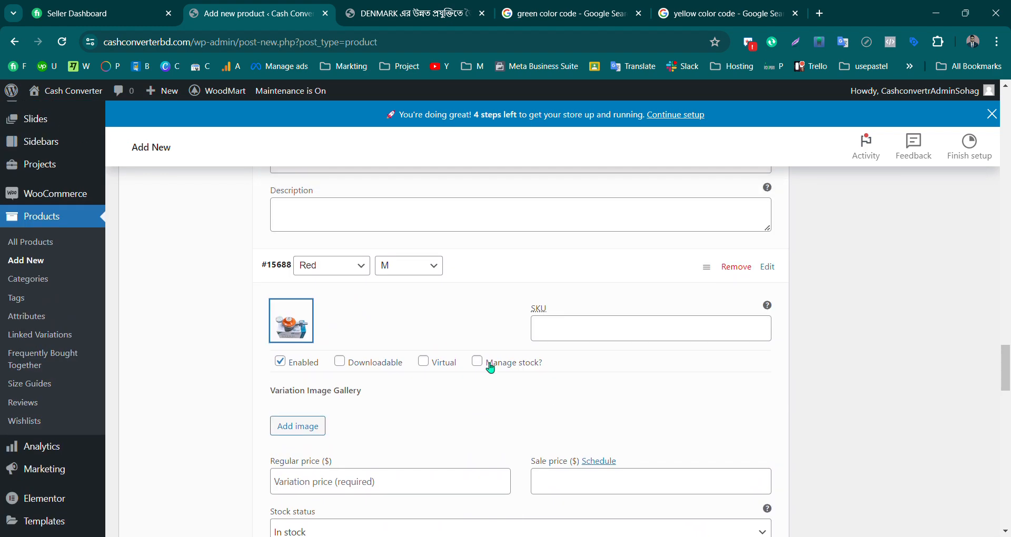
# Enable stock management for the Red, M variation with a stock quantity of 02 and set its regular price to 1500
pyautogui.scroll(-3, 495, 371)
pyautogui.click(477, 230)
pyautogui.click(293, 410)
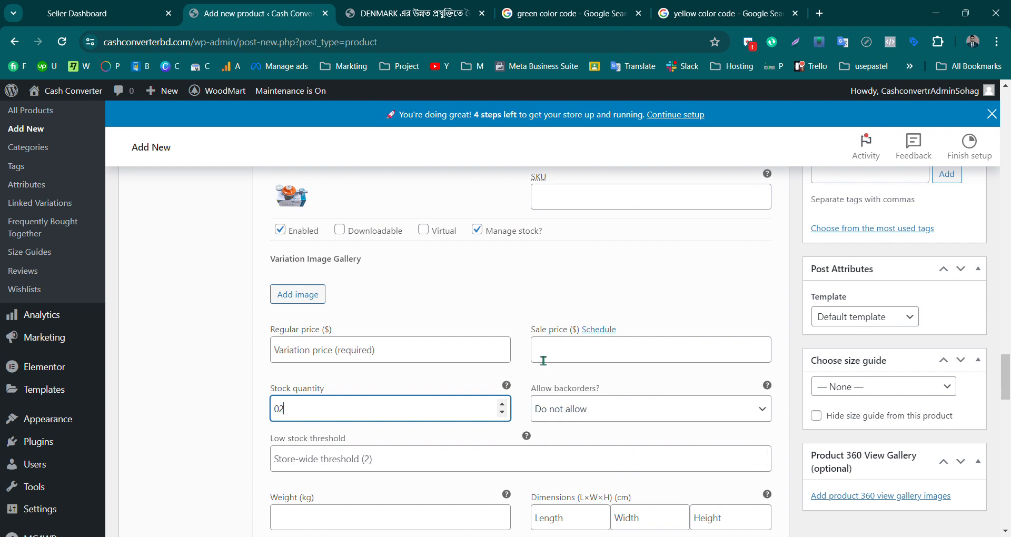
pyautogui.click(414, 358)
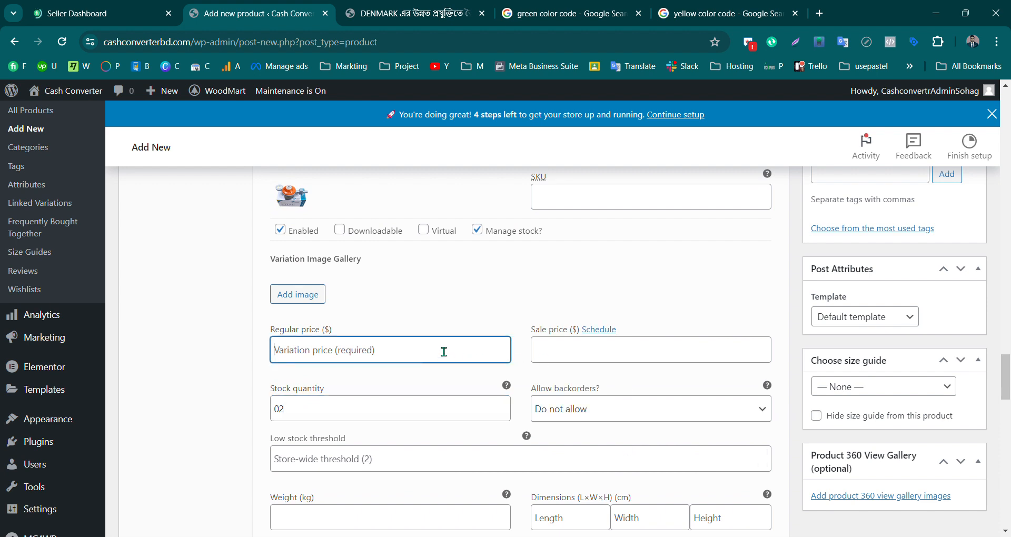
pyautogui.write('1500')
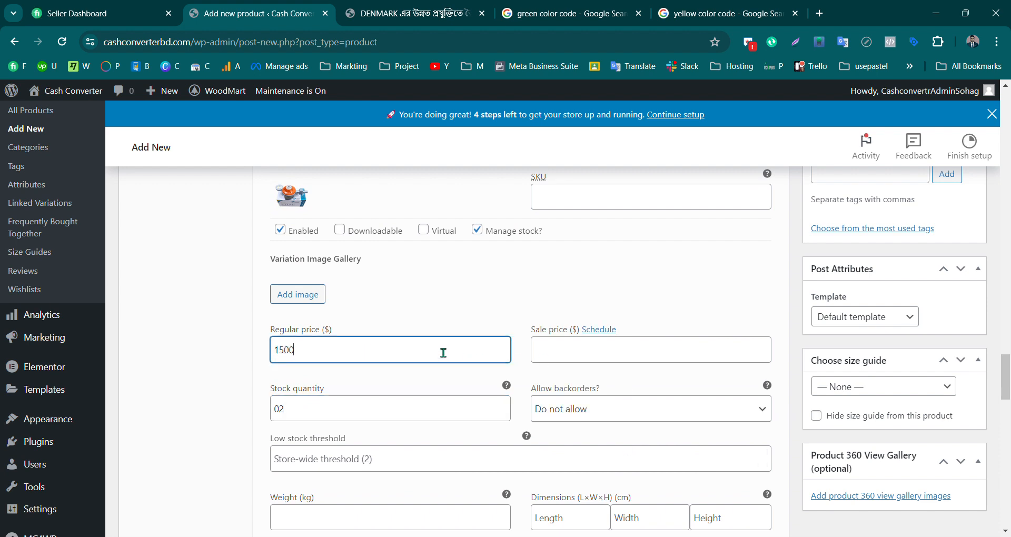
# Set the Red, S variation's regular price to 1200
pyautogui.scroll(6, 443, 353)
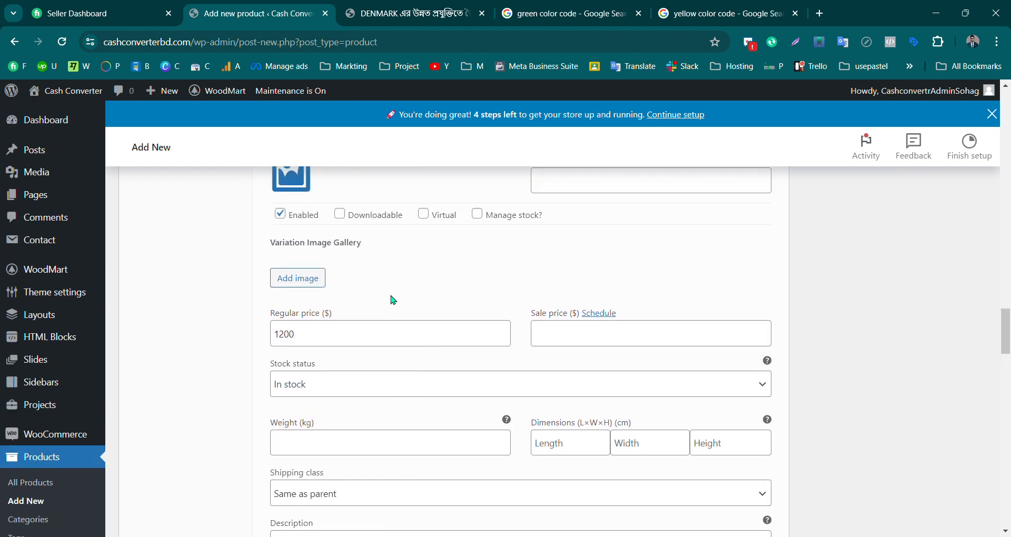
pyautogui.scroll(-12, 409, 318)
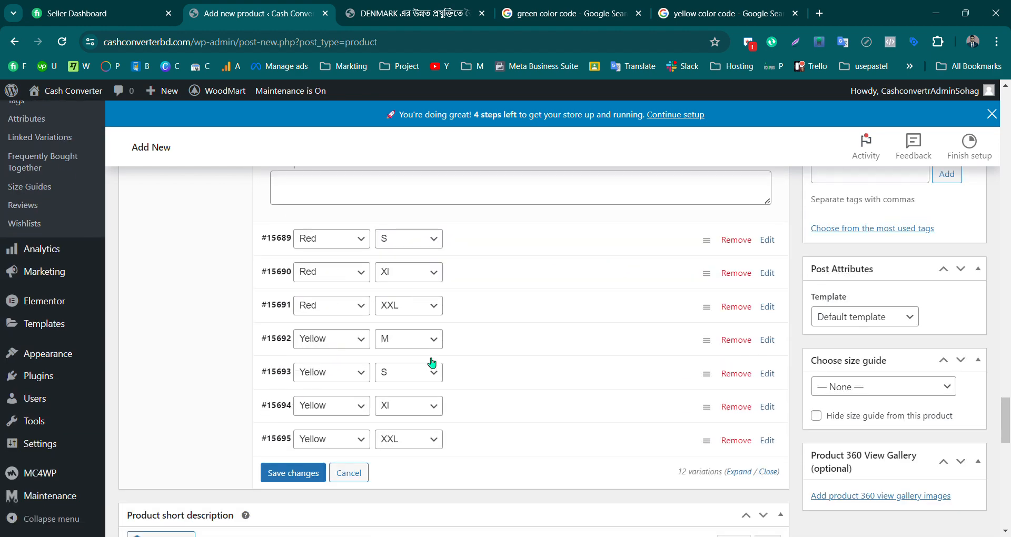
pyautogui.click(477, 213)
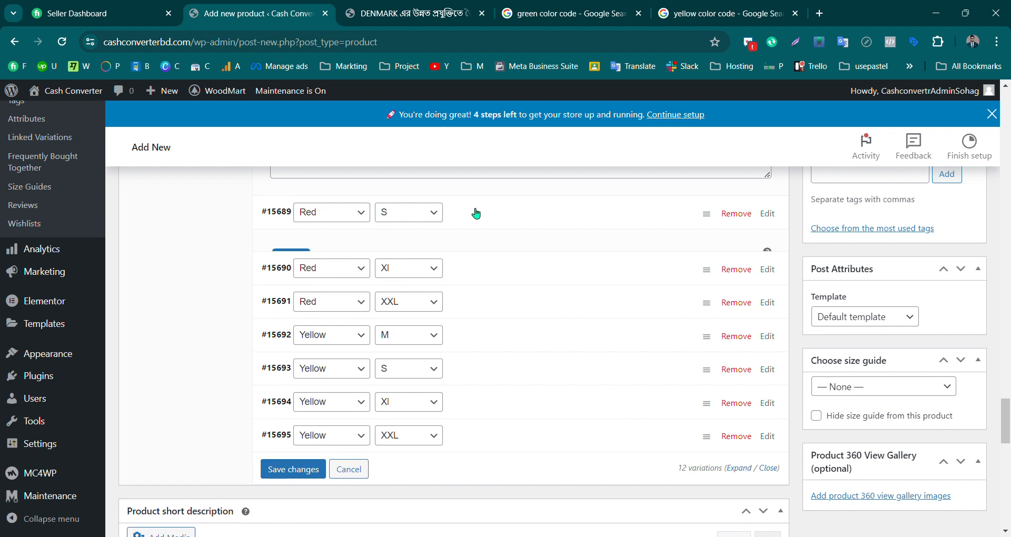
pyautogui.click(363, 433)
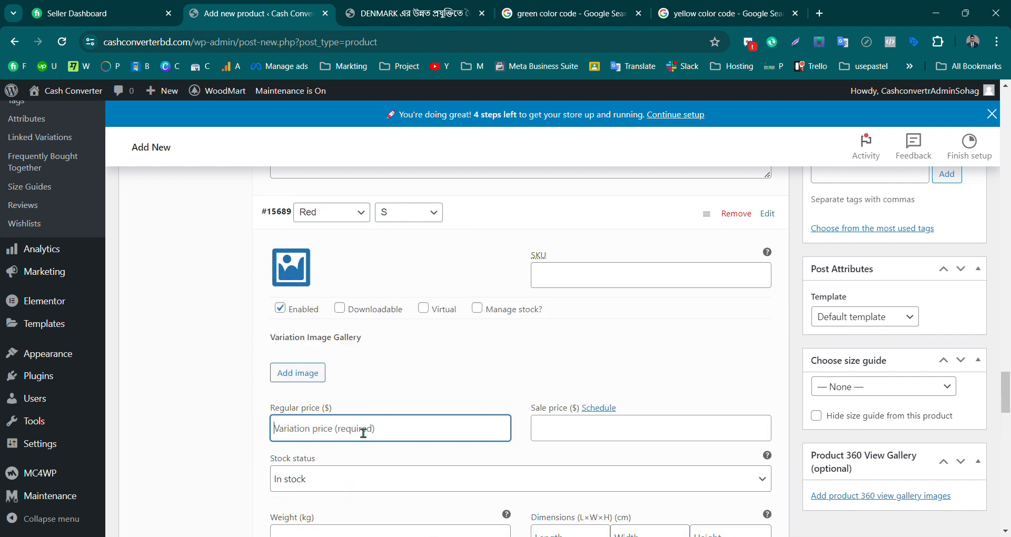
pyautogui.write('1200')
pyautogui.scroll(-1, 575, 395)
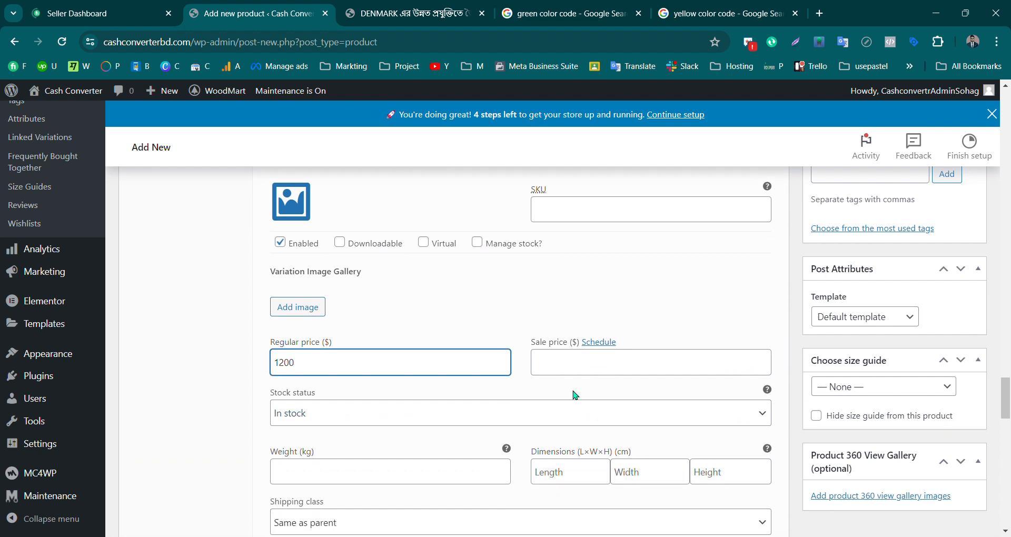
pyautogui.scroll(-3, 607, 379)
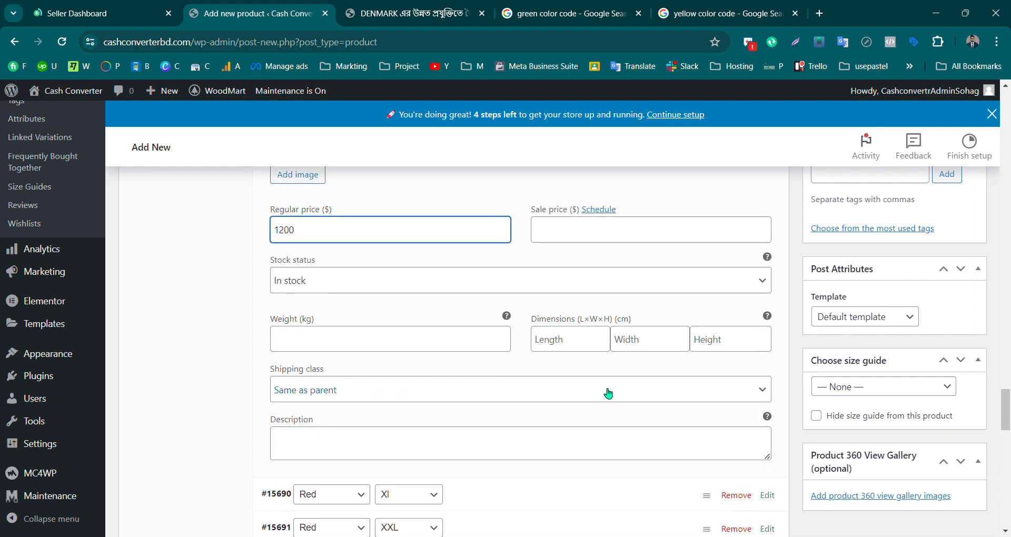
pyautogui.scroll(1, 609, 393)
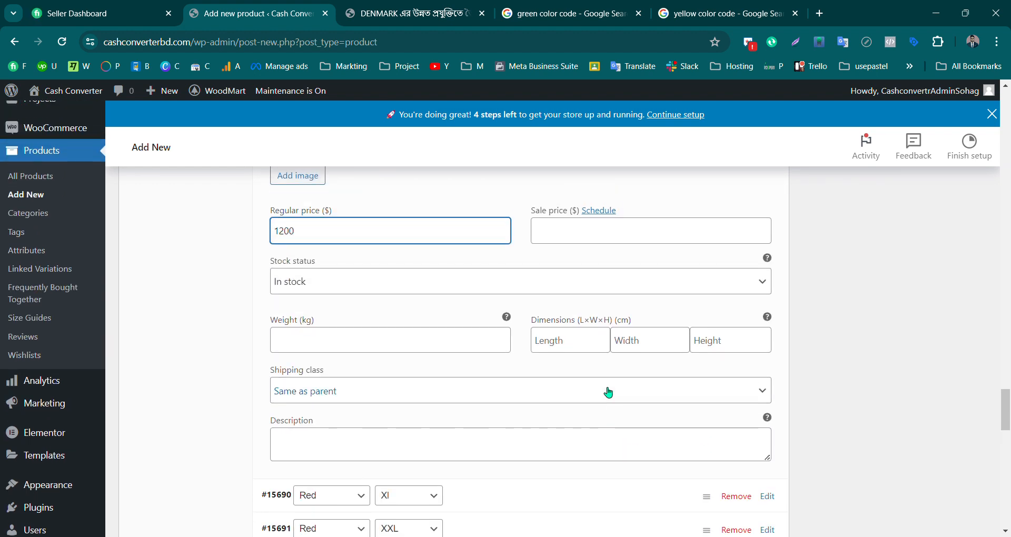
pyautogui.scroll(2, 353, 371)
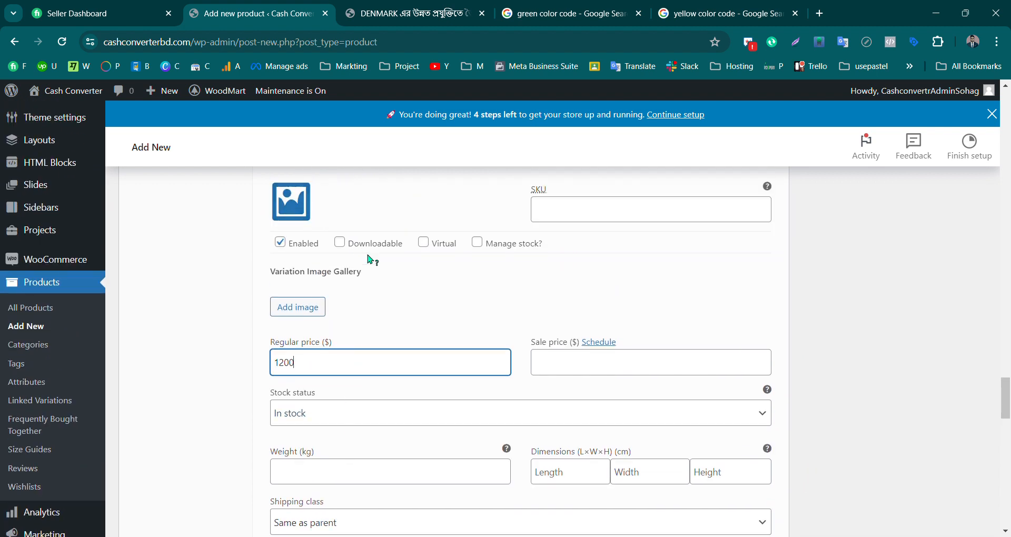
# Set the Red, Xl variation's regular price to 1200
pyautogui.scroll(-5, 368, 255)
pyautogui.click(462, 310)
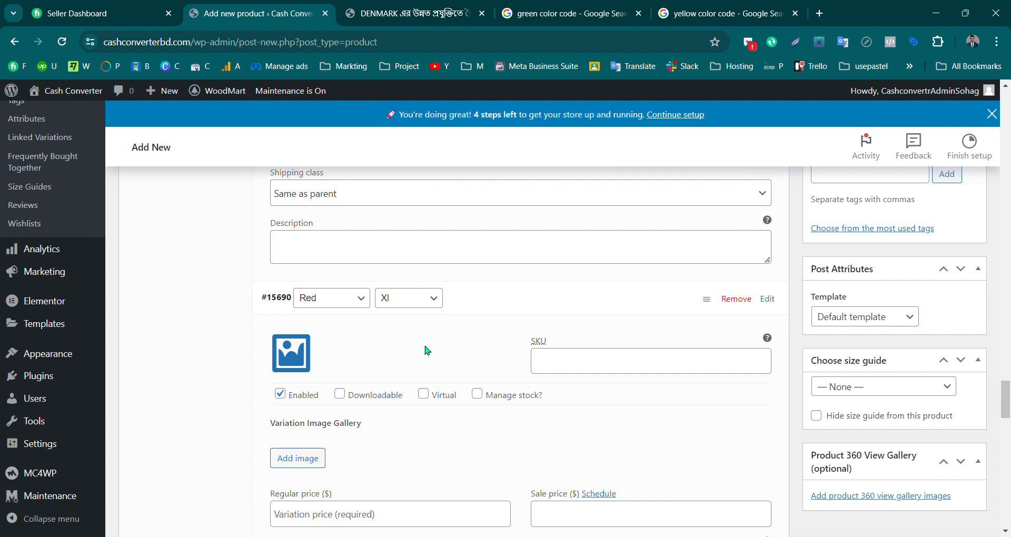
pyautogui.scroll(-2, 424, 358)
pyautogui.scroll(4, 379, 392)
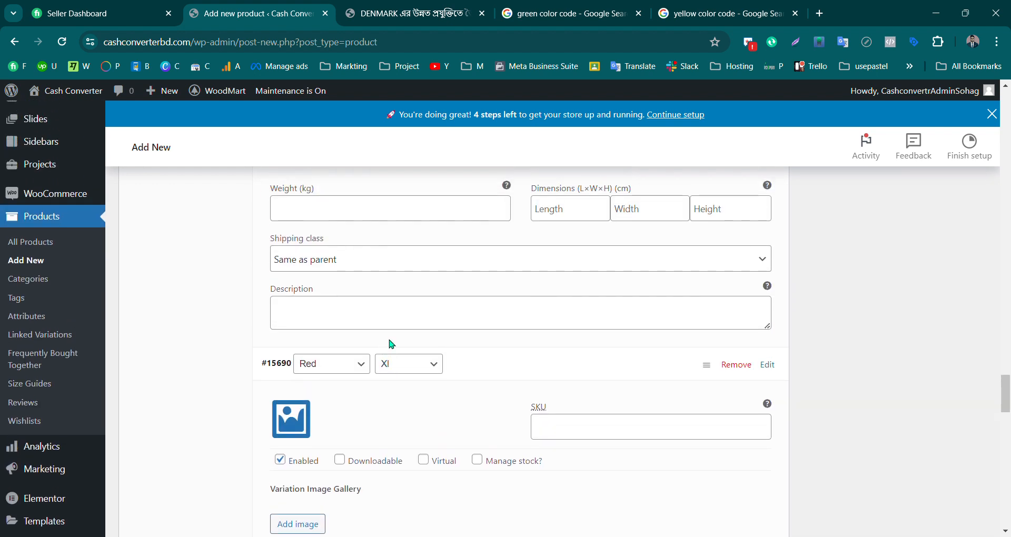
pyautogui.scroll(-4, 391, 344)
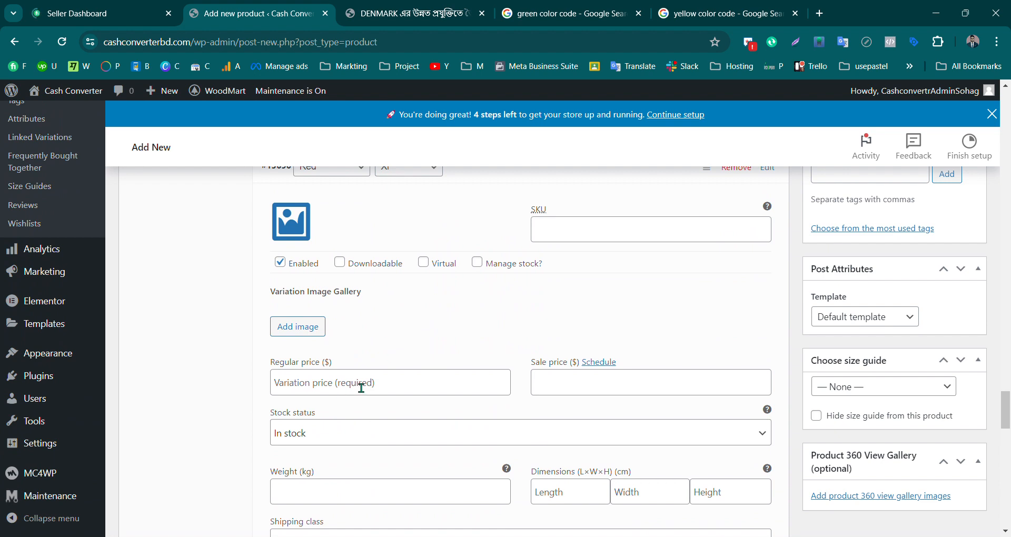
pyautogui.click(366, 390)
pyautogui.write('1200')
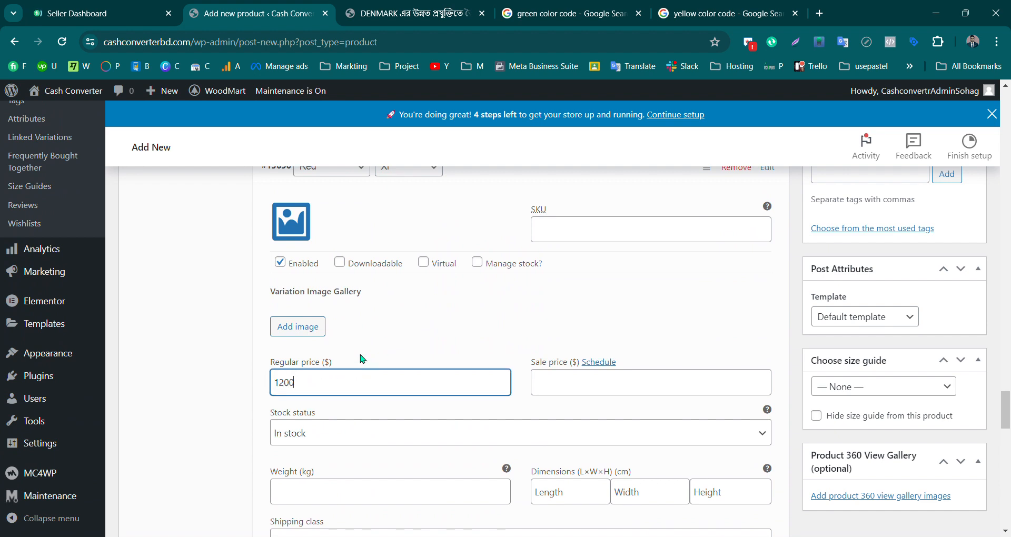
# Set the Red, XXL variation's regular price to 1200
pyautogui.scroll(-5, 407, 409)
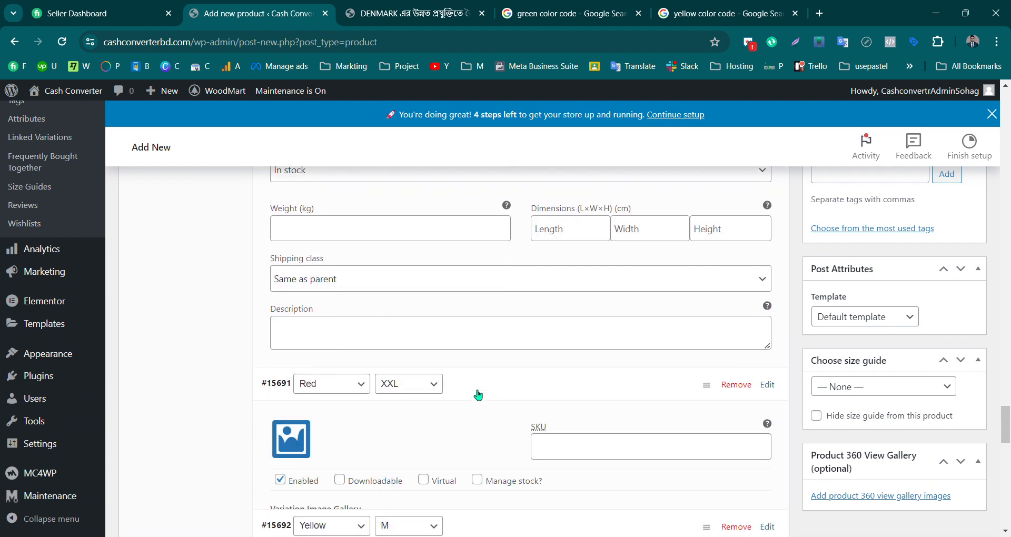
pyautogui.scroll(-2, 479, 395)
pyautogui.click(343, 466)
pyautogui.write('1200')
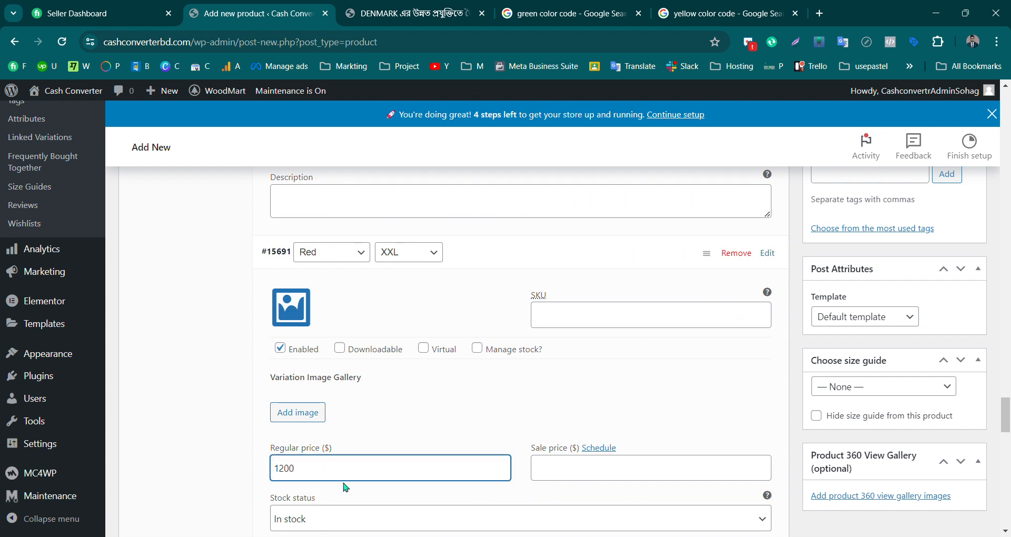
# Set the Yellow, M variation's regular price to 1200
pyautogui.scroll(-6, 369, 447)
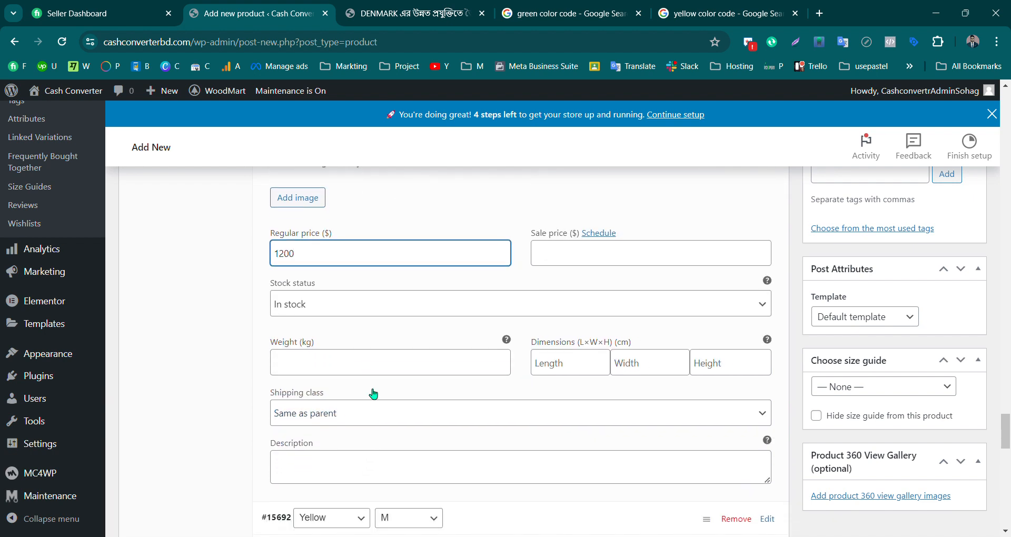
pyautogui.click(457, 405)
pyautogui.scroll(-2, 441, 414)
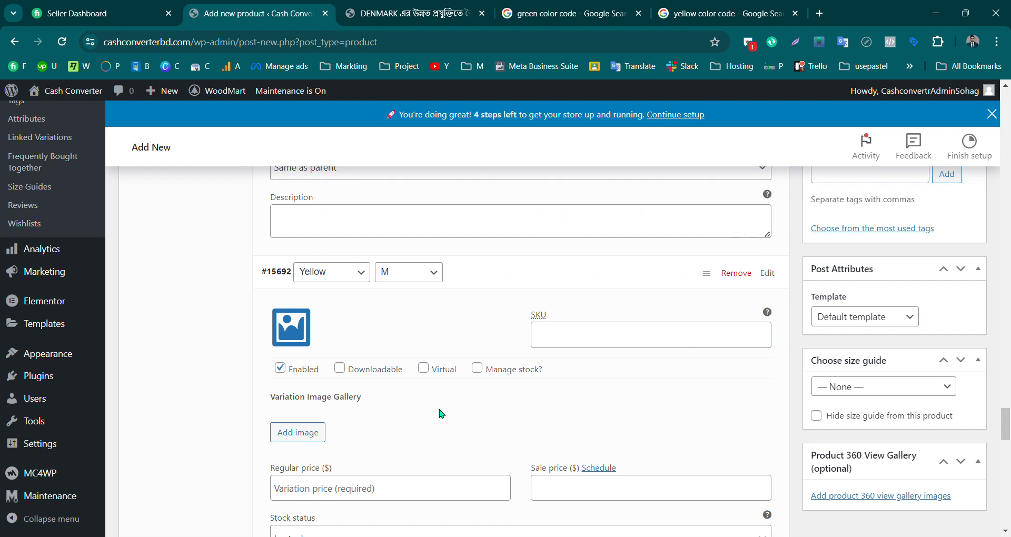
pyautogui.click(362, 495)
pyautogui.write('12')
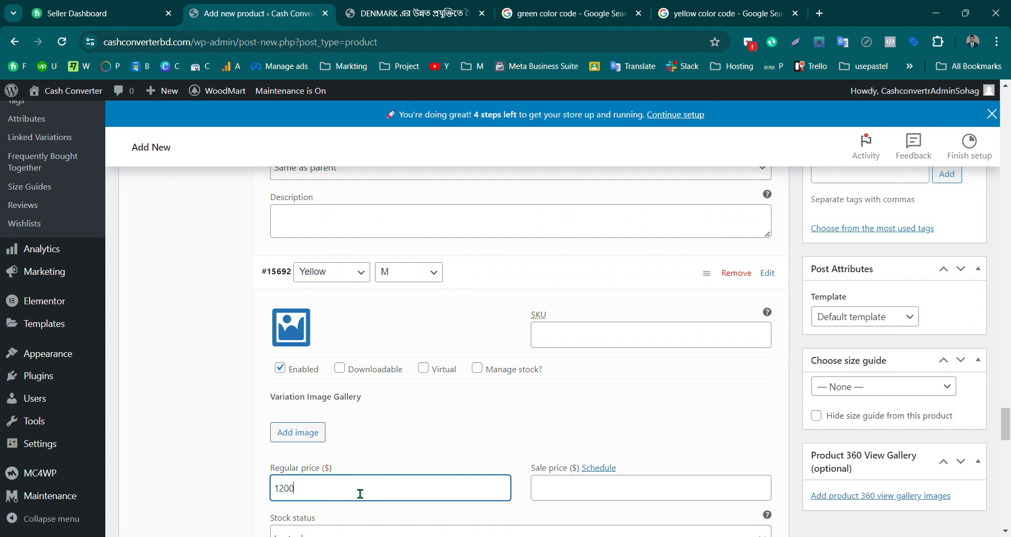
pyautogui.write('00')
# Set the Yellow, S variation's regular price to 1200
pyautogui.scroll(-9, 379, 477)
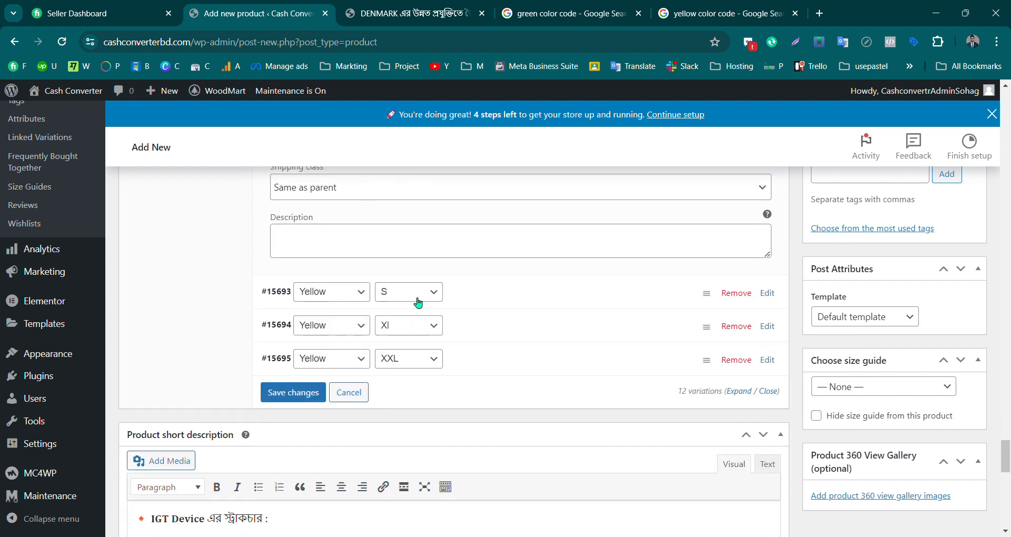
pyautogui.click(418, 303)
pyautogui.scroll(-1, 388, 357)
pyautogui.click(354, 451)
pyautogui.write('1200')
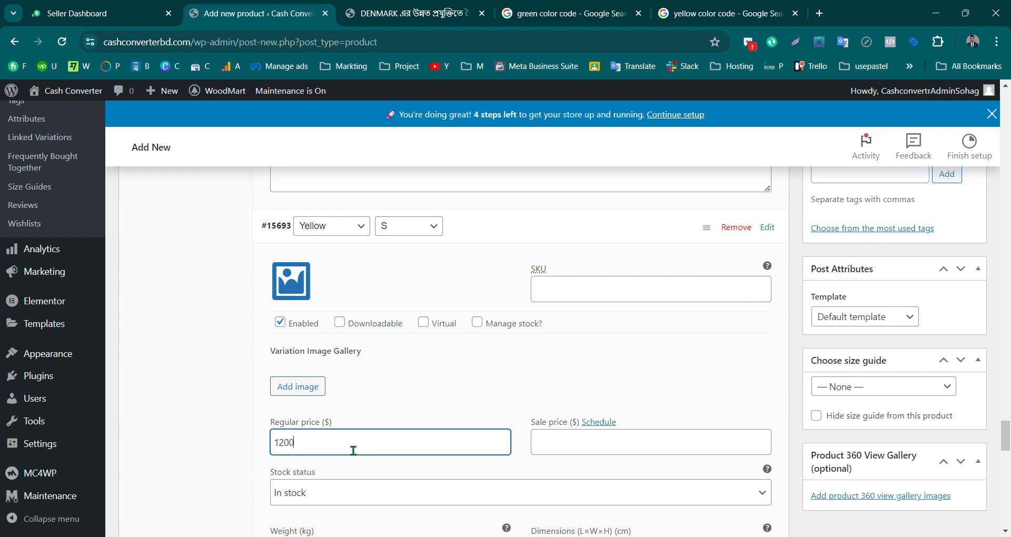
# Set the Yellow, Xl variation's regular price to 1200
pyautogui.scroll(-6, 353, 451)
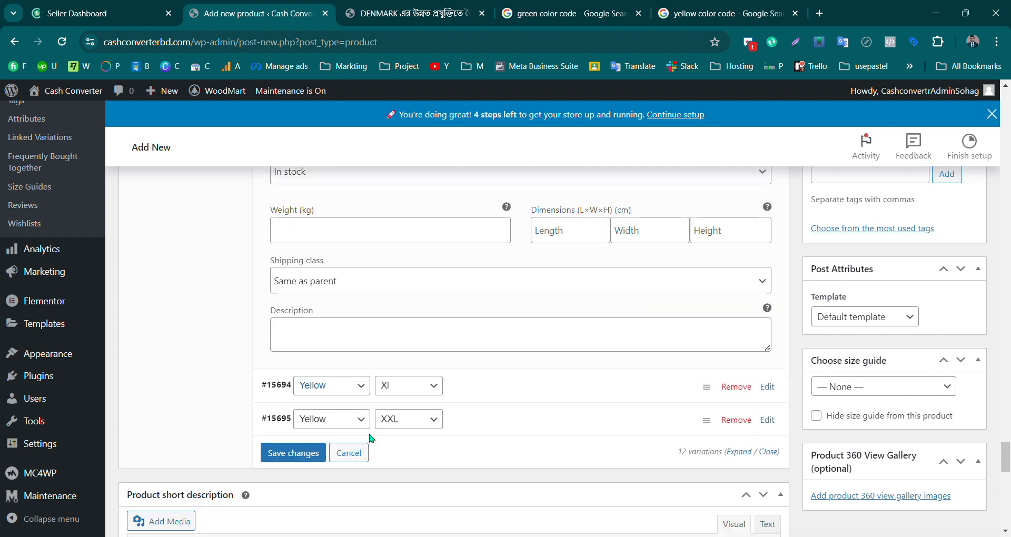
pyautogui.click(469, 378)
pyautogui.scroll(-4, 400, 374)
pyautogui.click(309, 397)
pyautogui.write('1200')
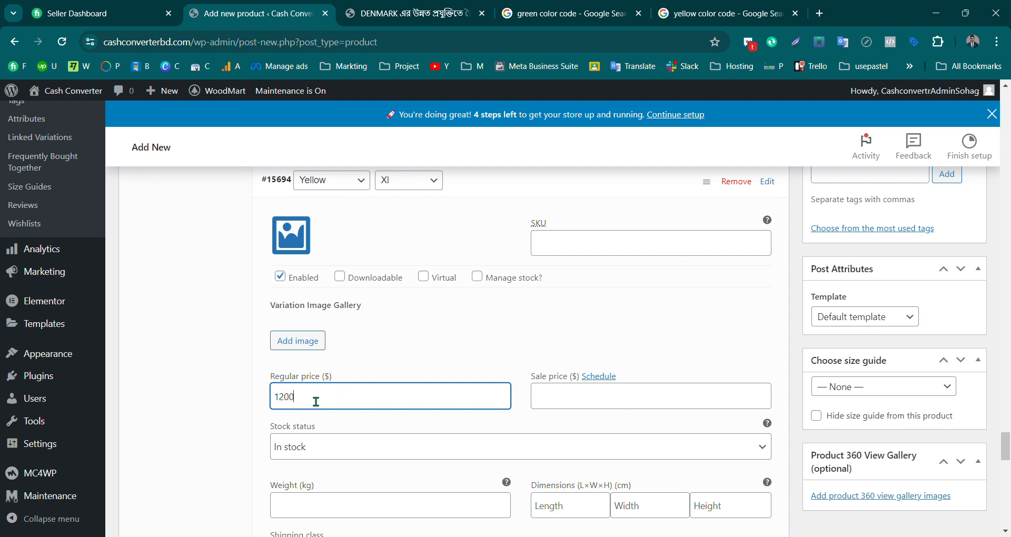
# Set the Yellow, XXL variation's image to the orange regulator picture with the 5-year warranty badge
pyautogui.scroll(-6, 316, 402)
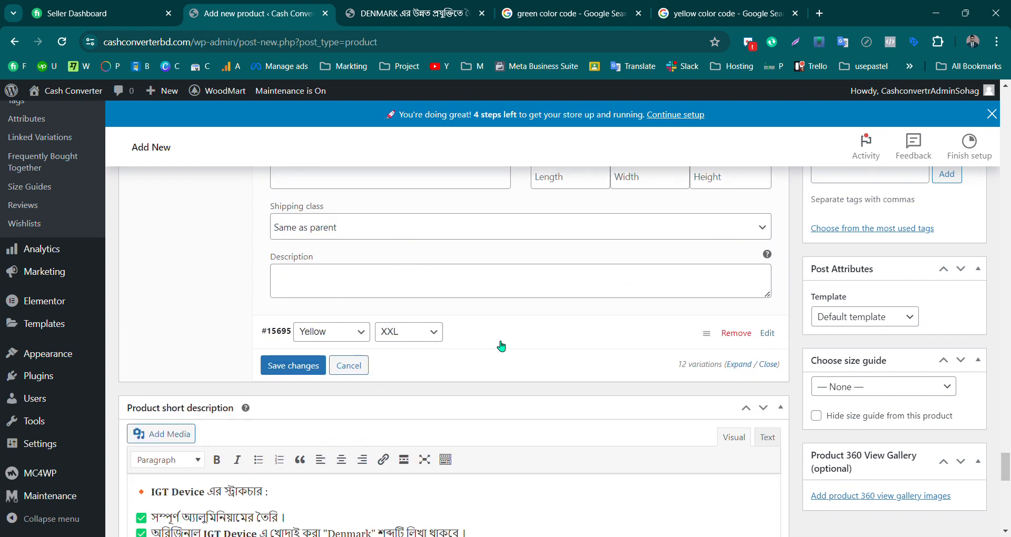
pyautogui.click(502, 345)
pyautogui.scroll(-1, 536, 346)
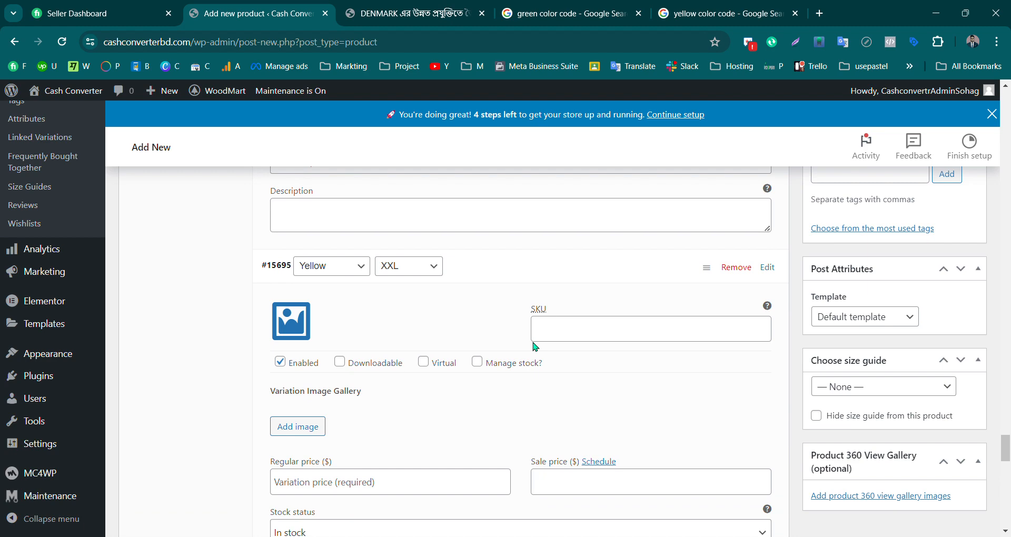
pyautogui.click(300, 325)
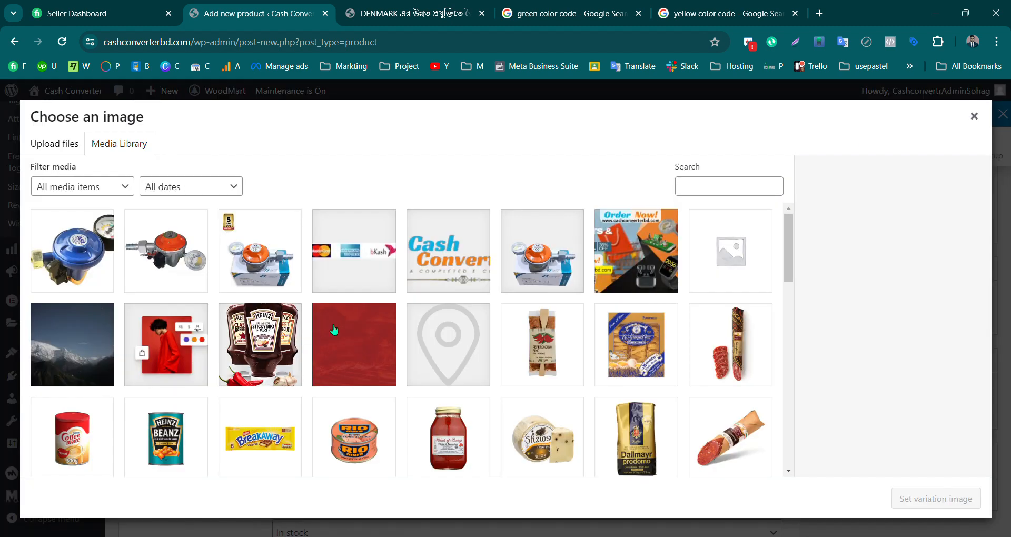
pyautogui.click(258, 253)
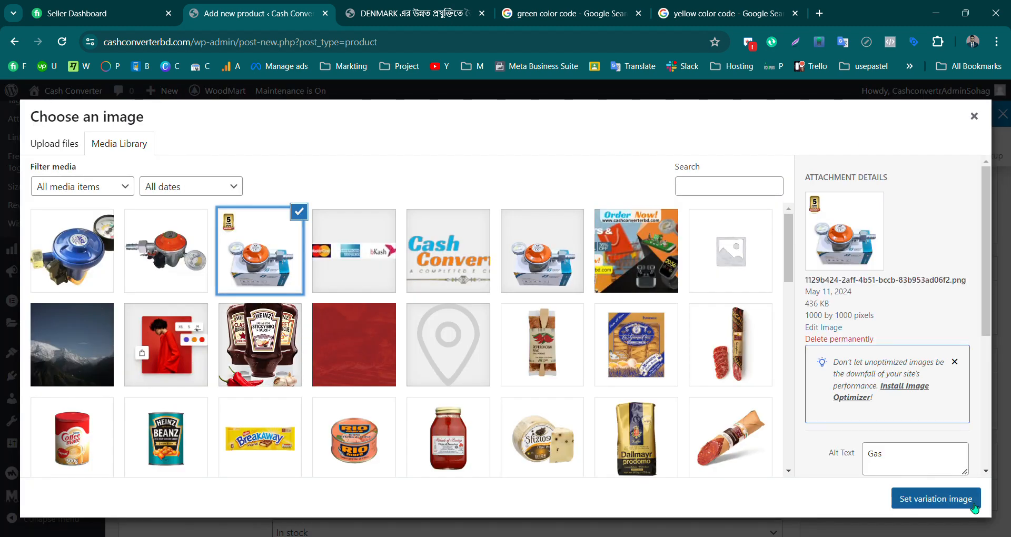
pyautogui.click(955, 502)
pyautogui.scroll(-6, 433, 437)
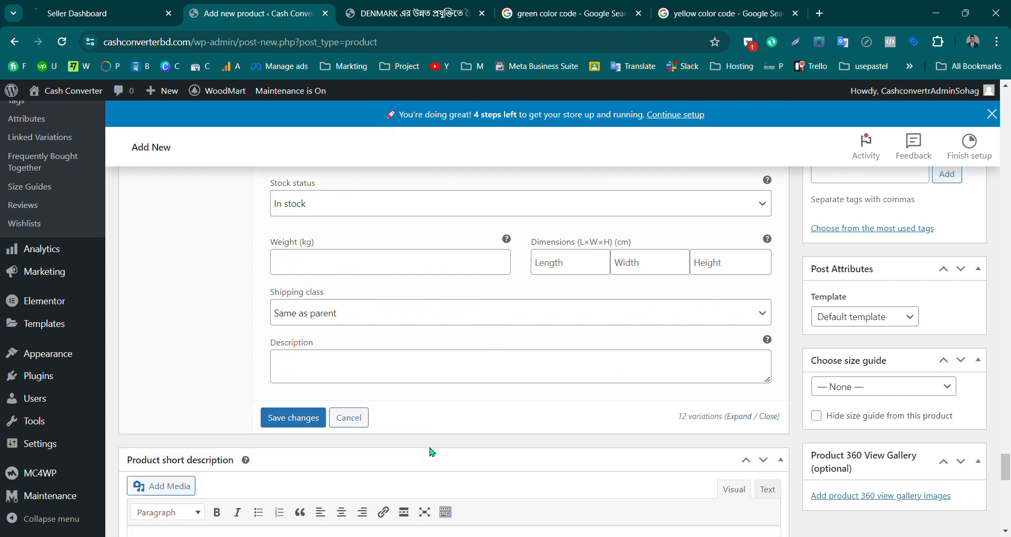
# Save the changes made to the product's variations
pyautogui.scroll(1, 434, 450)
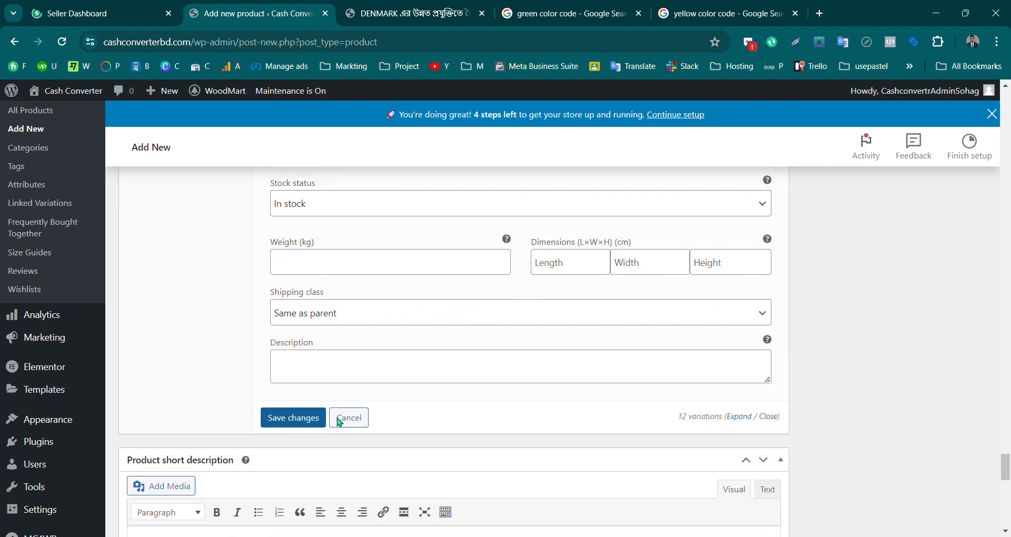
pyautogui.scroll(20, 591, 411)
pyautogui.scroll(-10, 594, 410)
pyautogui.scroll(-10, 593, 411)
pyautogui.scroll(-15, 592, 410)
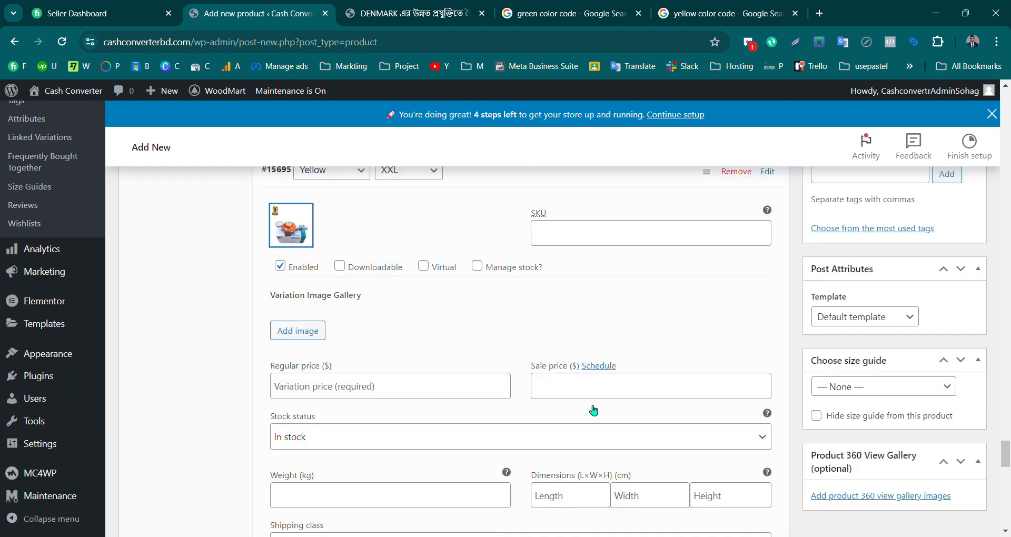
pyautogui.scroll(2, 505, 416)
pyautogui.scroll(1, 507, 416)
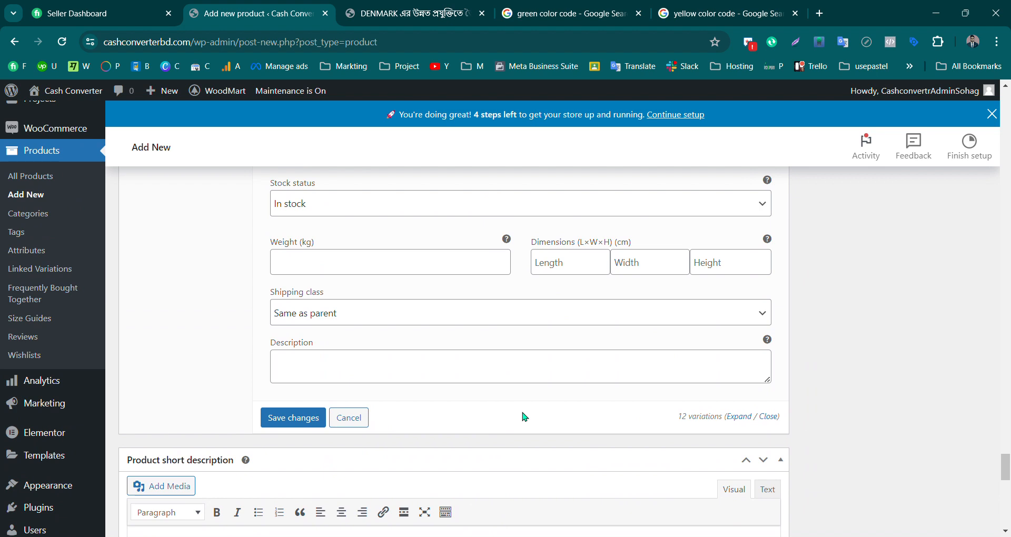
pyautogui.click(303, 419)
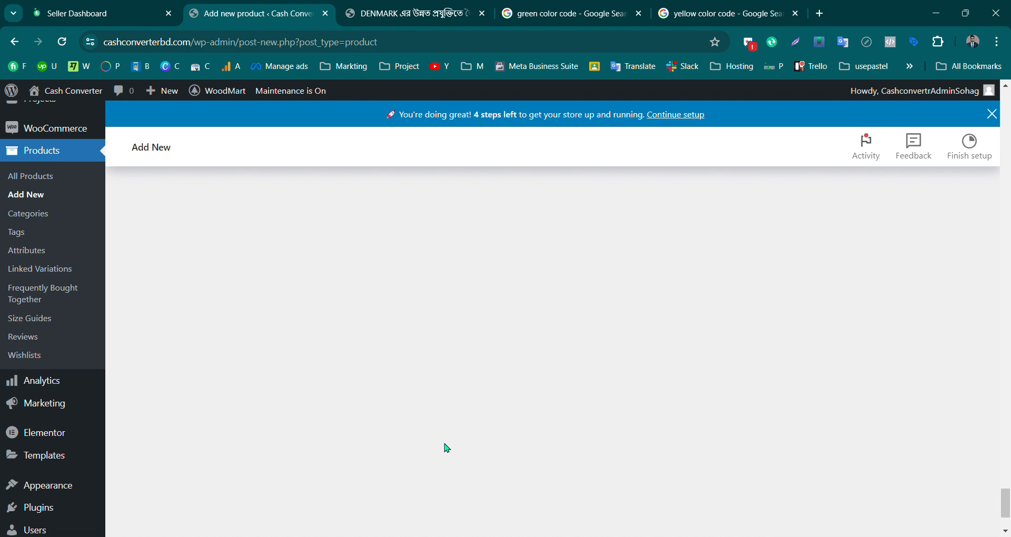
# Review the saved variation list, checking the Green, M variation's image and prices
pyautogui.scroll(-8, 451, 447)
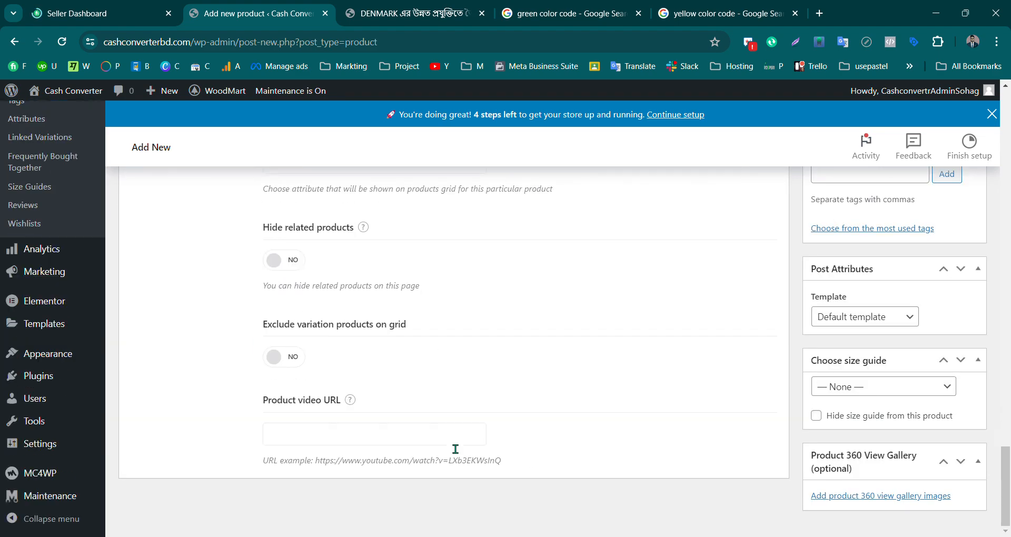
pyautogui.scroll(7, 451, 447)
pyautogui.scroll(10, 278, 433)
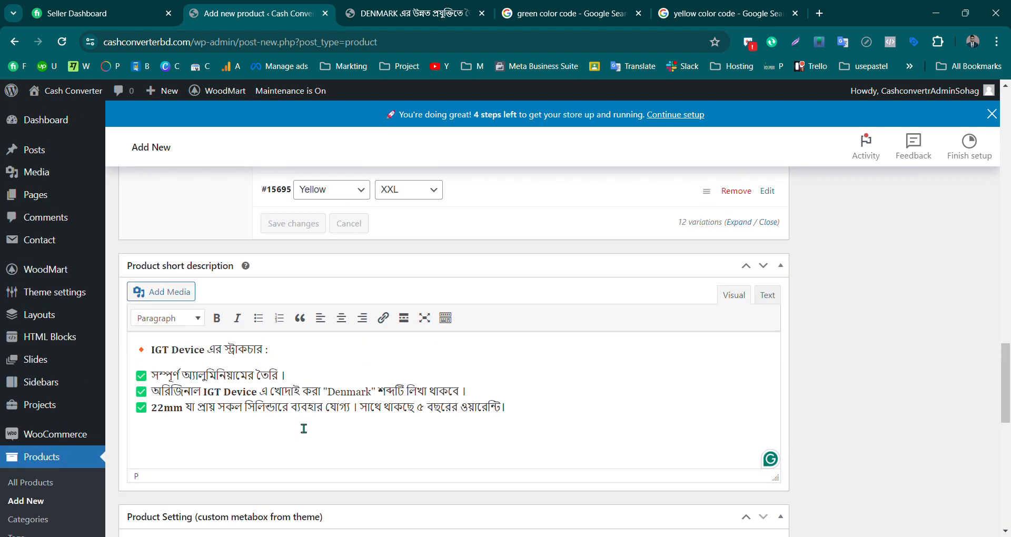
pyautogui.scroll(-3, 318, 426)
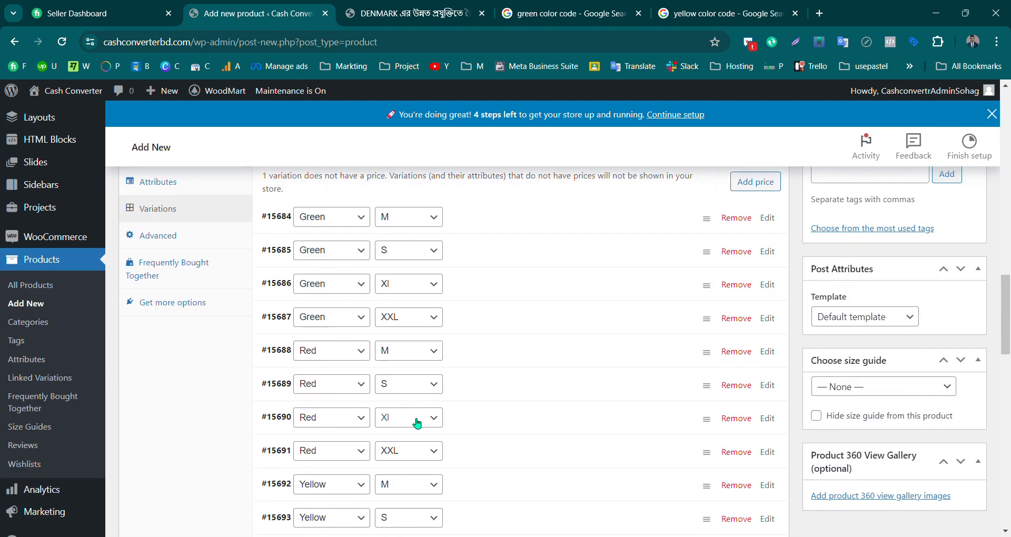
pyautogui.click(502, 221)
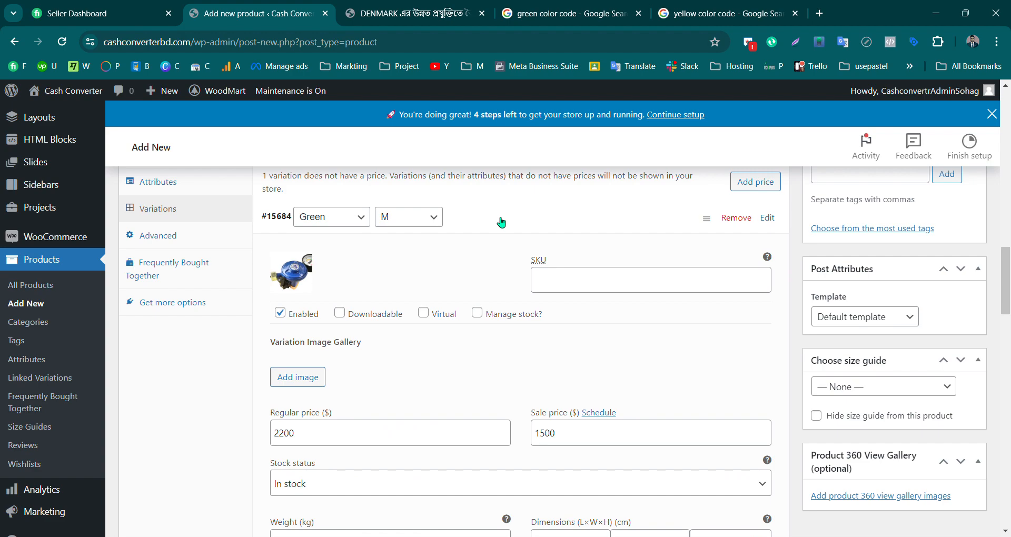
pyautogui.click(502, 221)
pyautogui.scroll(5, 524, 418)
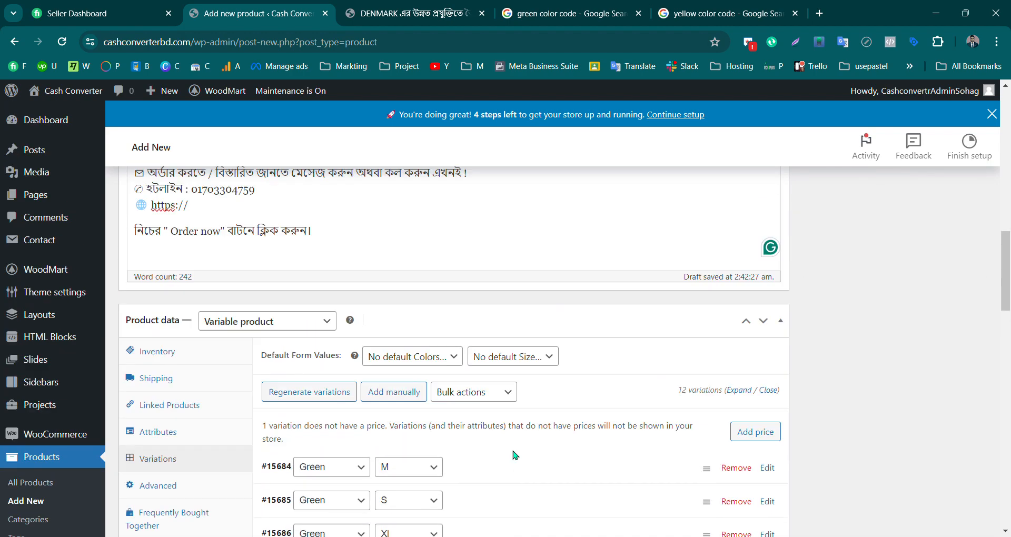
pyautogui.scroll(-4, 514, 390)
pyautogui.scroll(-10, 524, 453)
pyautogui.scroll(20, 522, 449)
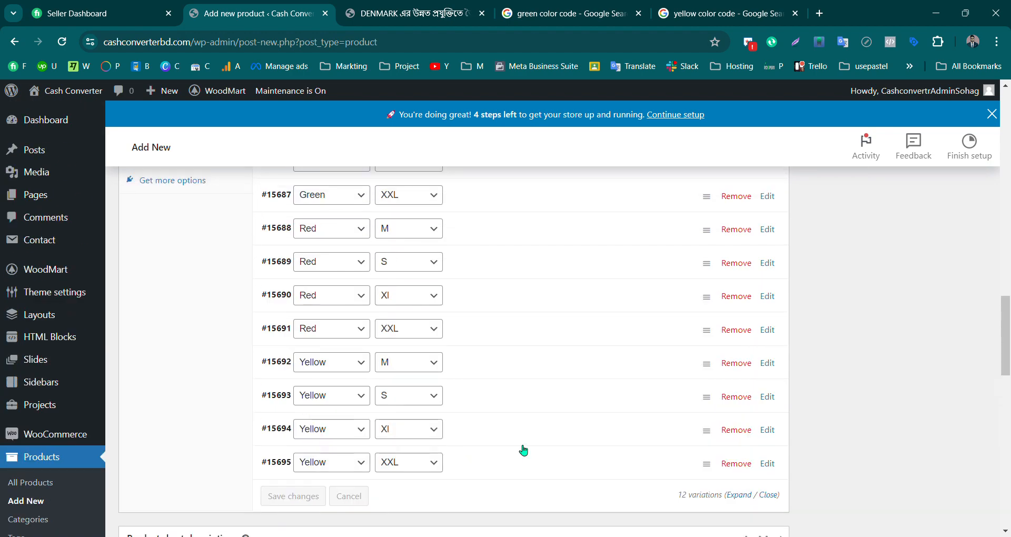
# Publish the new gas safety device product
pyautogui.scroll(15, 521, 449)
pyautogui.scroll(-4, 1005, 325)
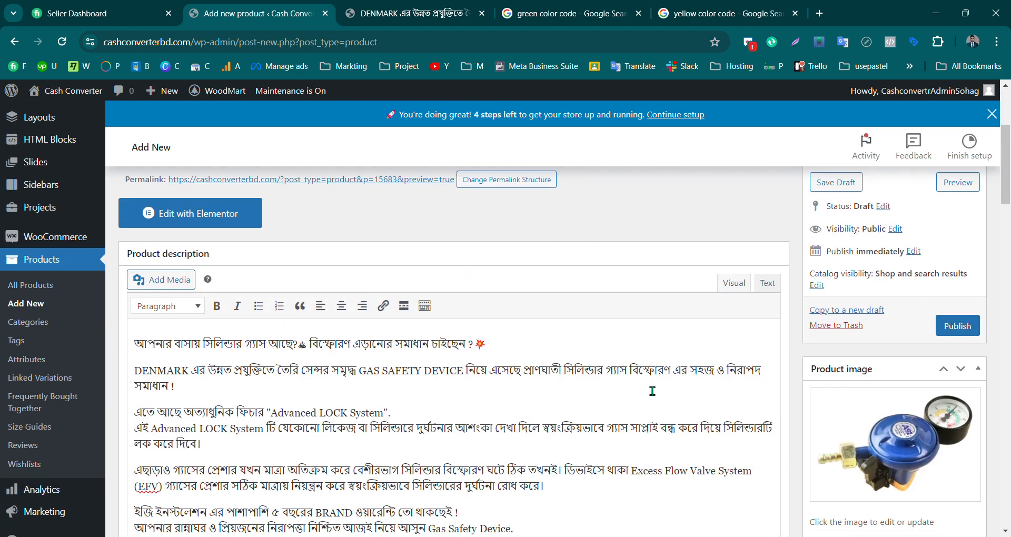
pyautogui.scroll(4, 466, 345)
pyautogui.scroll(-5, 614, 409)
pyautogui.scroll(1, 614, 409)
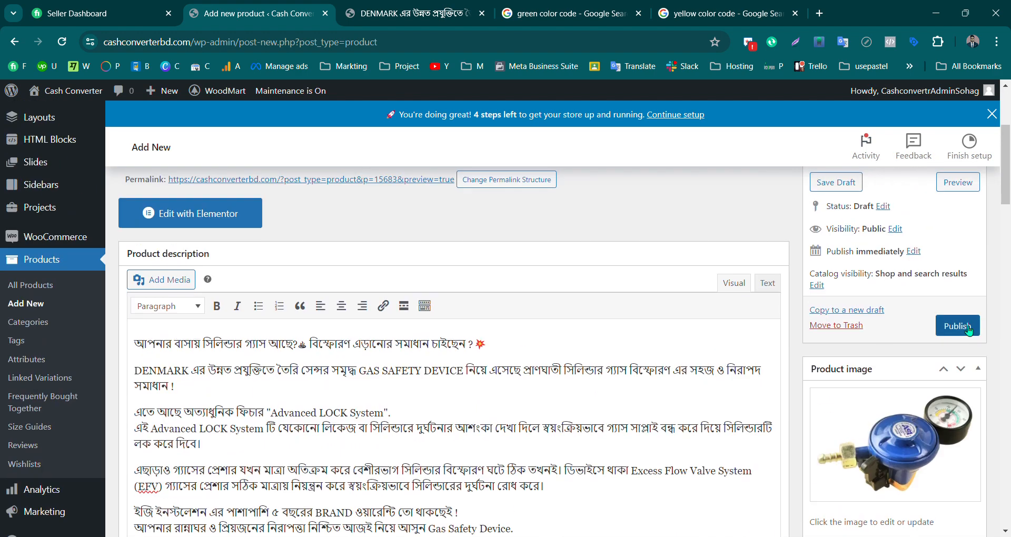
pyautogui.click(966, 329)
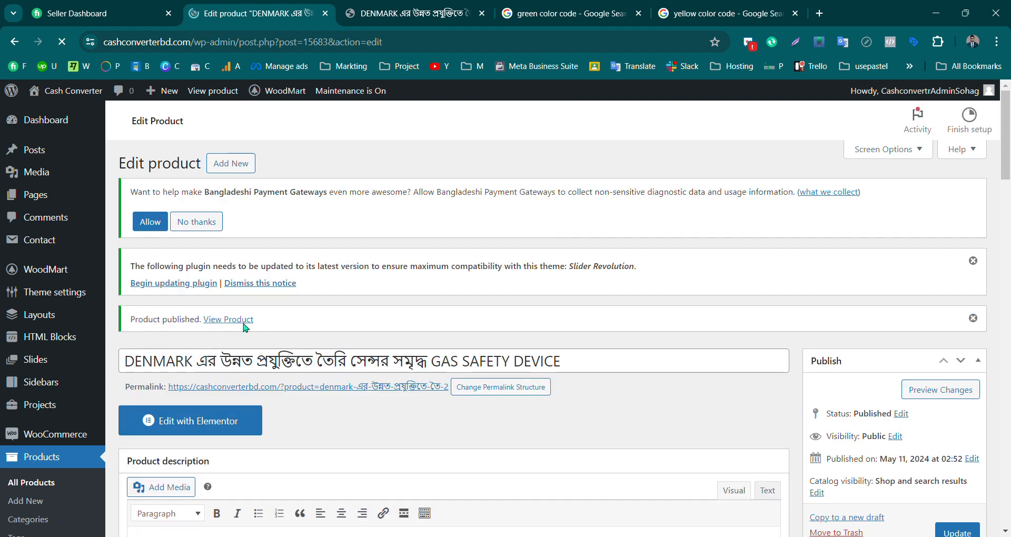
# Switch to the storefront tab, open the store's homepage and find the Popular Products section
pyautogui.click(399, 16)
pyautogui.click(391, 52)
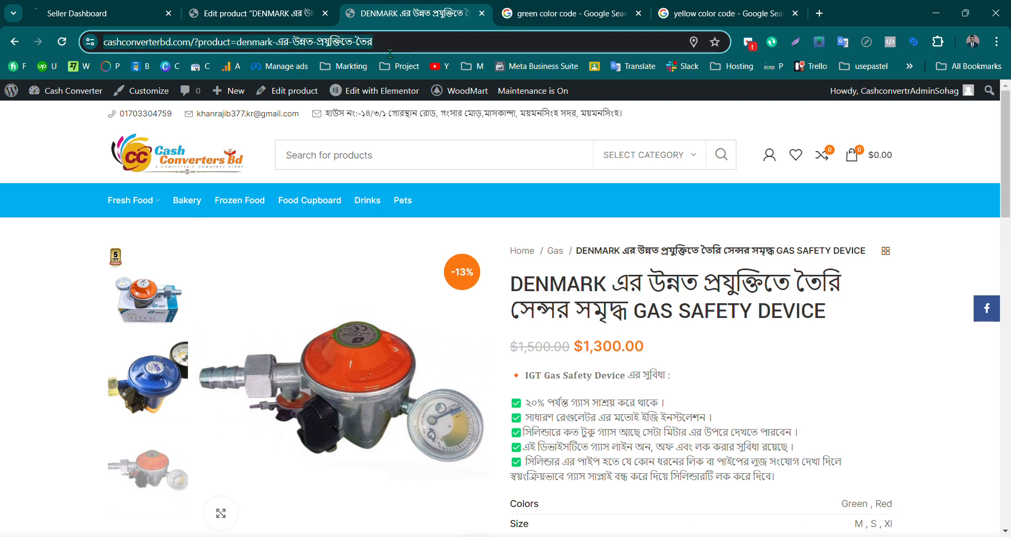
pyautogui.click(179, 181)
pyautogui.scroll(-5, 305, 323)
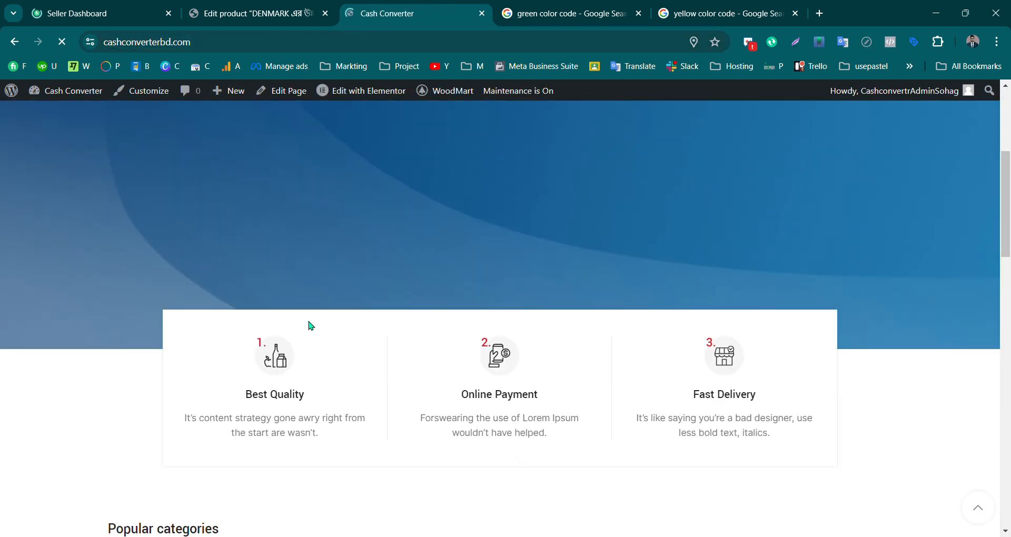
pyautogui.scroll(-10, 311, 325)
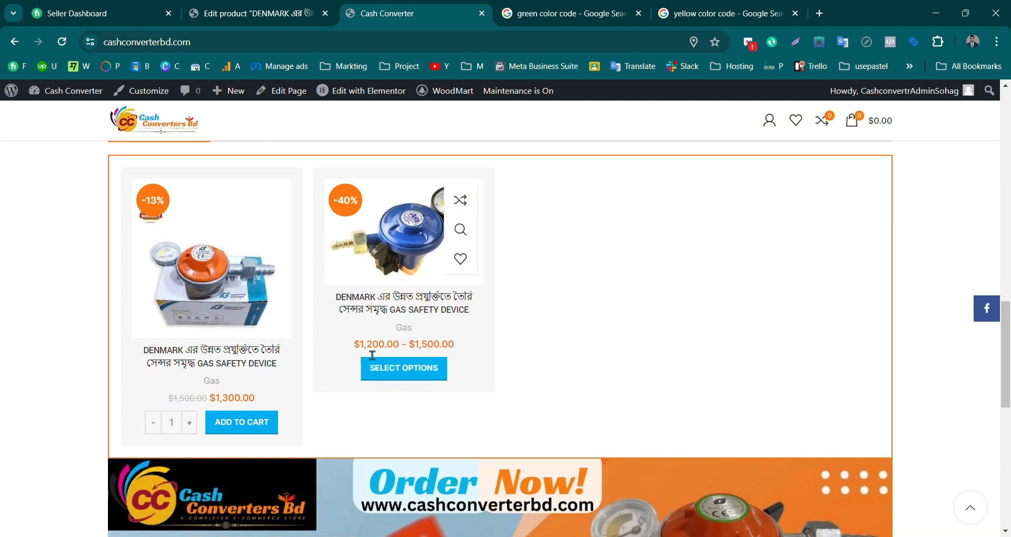
# Check the new blue gas device's price range in Popular Products, and open its product page at the color and size options
pyautogui.moveTo(360, 346); pyautogui.dragTo(501, 348)
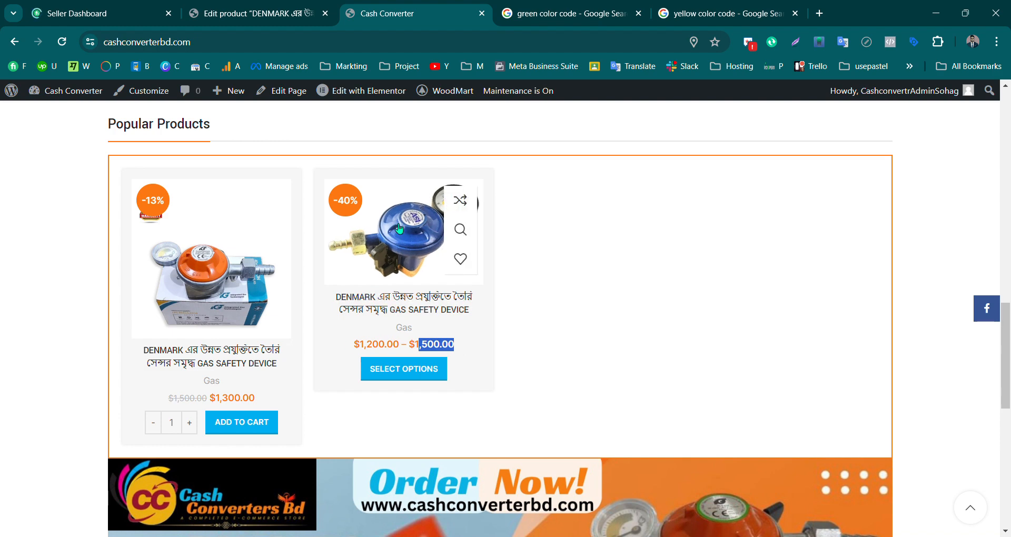
pyautogui.click(386, 308)
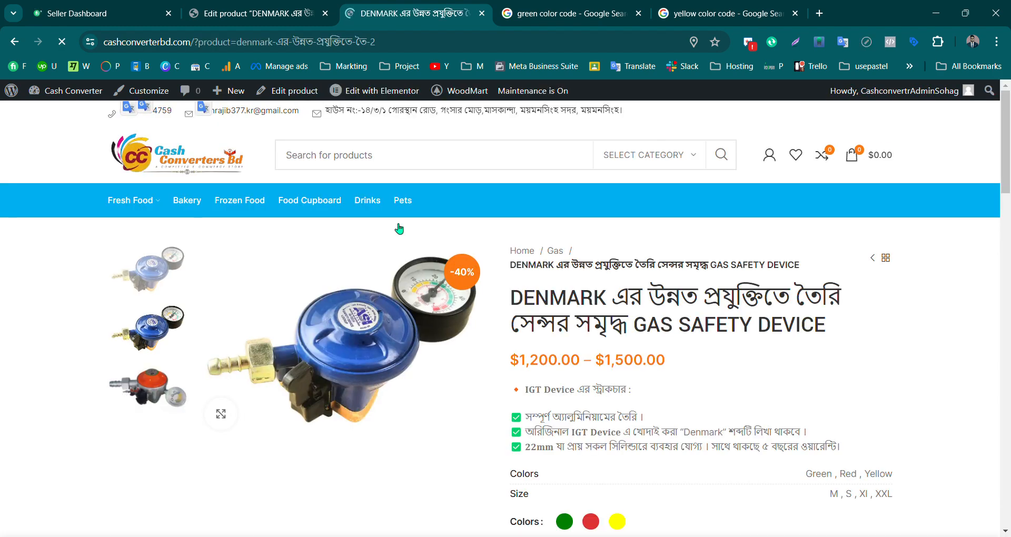
pyautogui.scroll(-2, 666, 301)
pyautogui.scroll(-2, 666, 301)
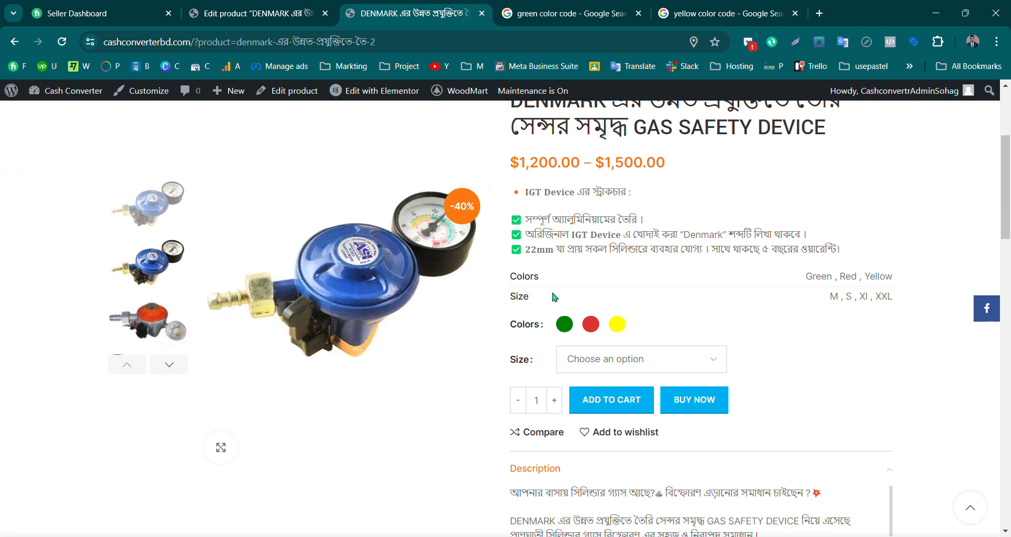
# Try to buy the product in Green without choosing a size, and dismiss the alert
pyautogui.click(567, 330)
pyautogui.click(720, 409)
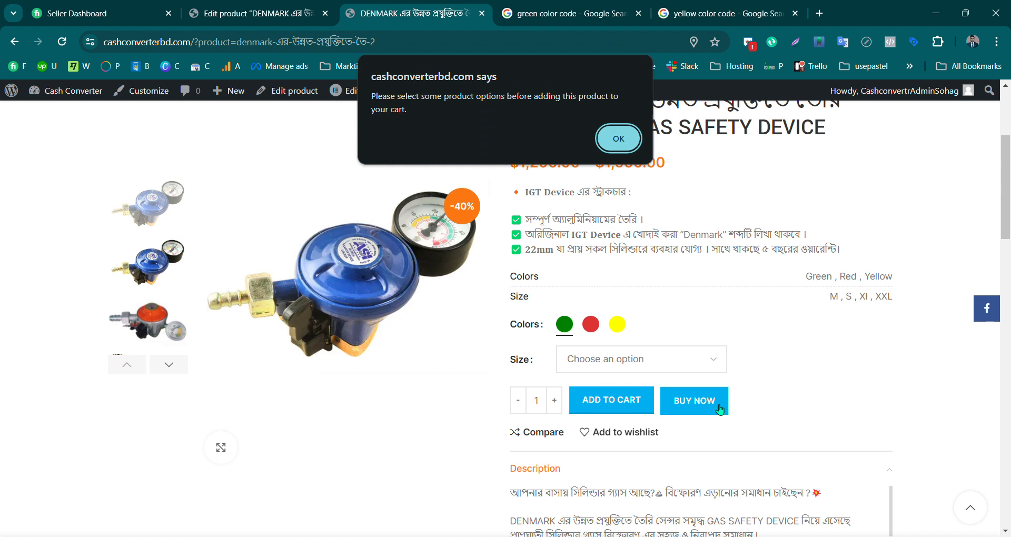
pyautogui.click(618, 143)
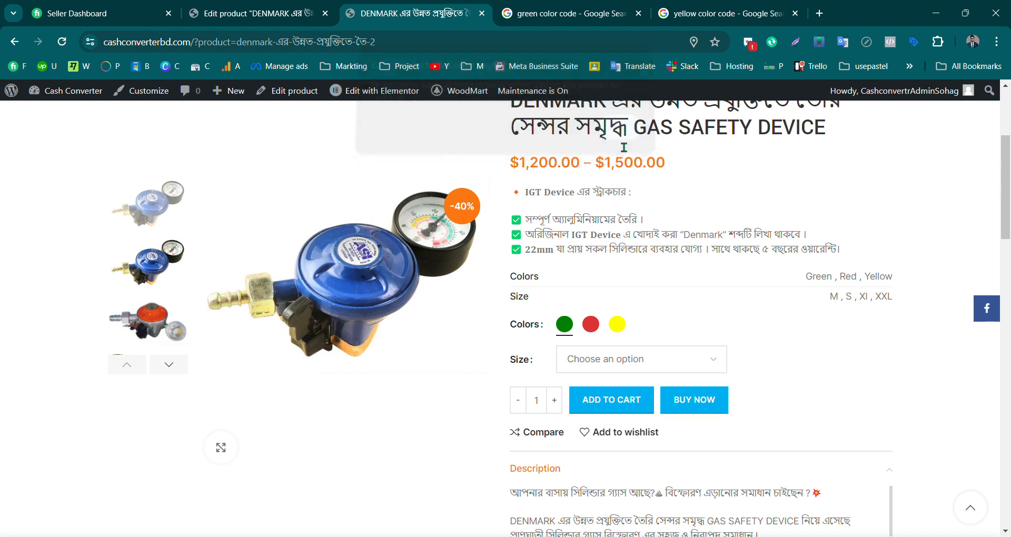
# Check the Green variation's price, image and stock for sizes M, S, Xl and XXL in turn
pyautogui.click(593, 392)
pyautogui.moveTo(602, 403); pyautogui.dragTo(573, 404)
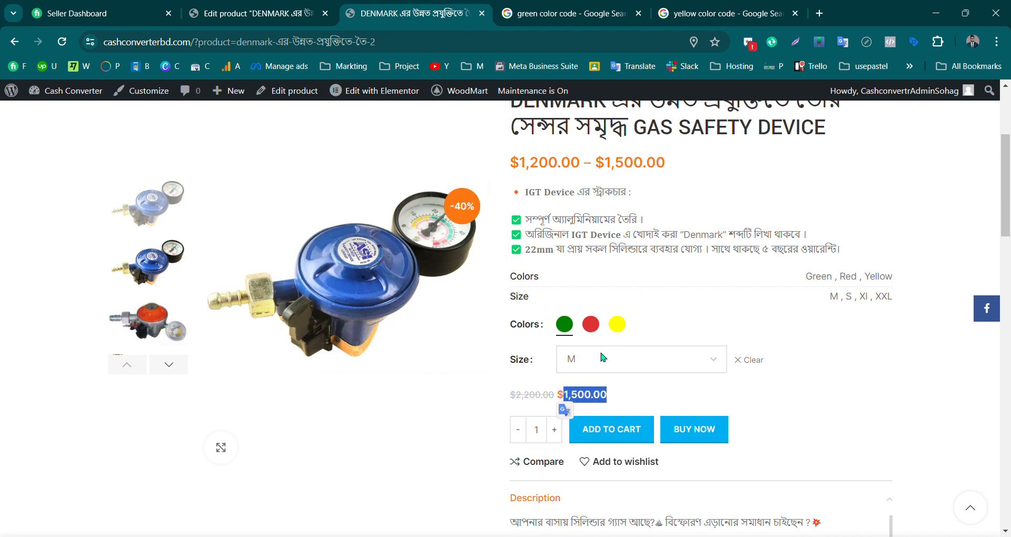
pyautogui.click(596, 403)
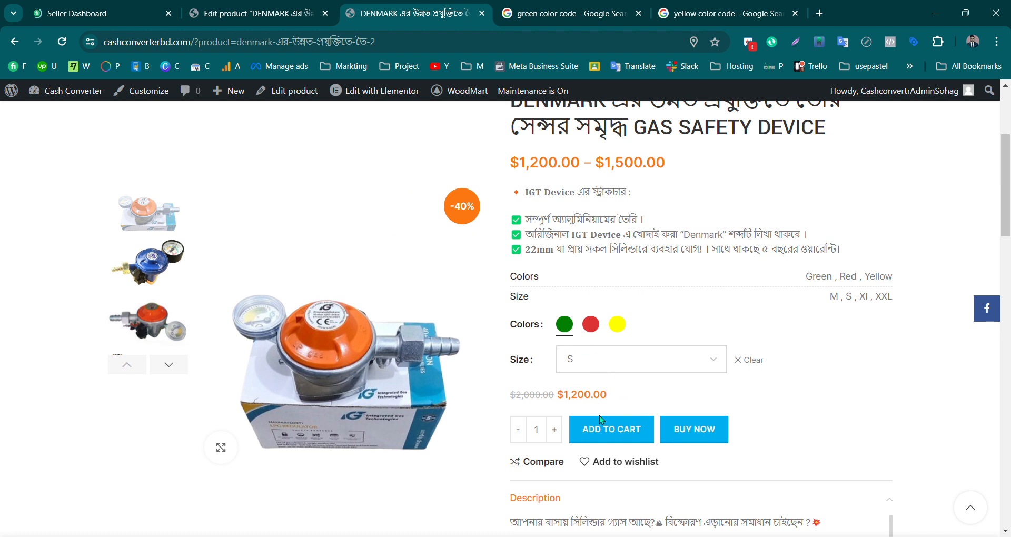
pyautogui.press('Down')
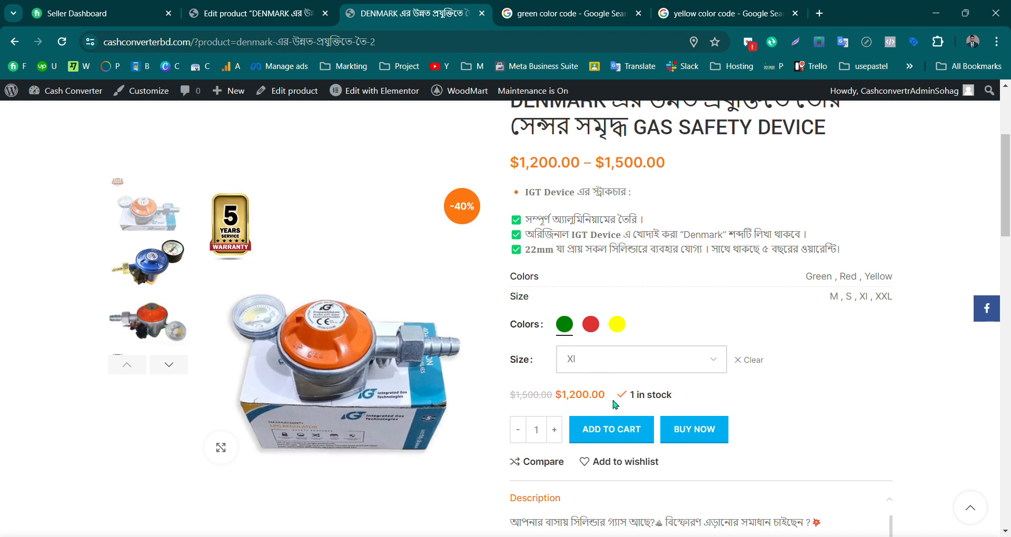
pyautogui.moveTo(694, 398); pyautogui.dragTo(618, 400)
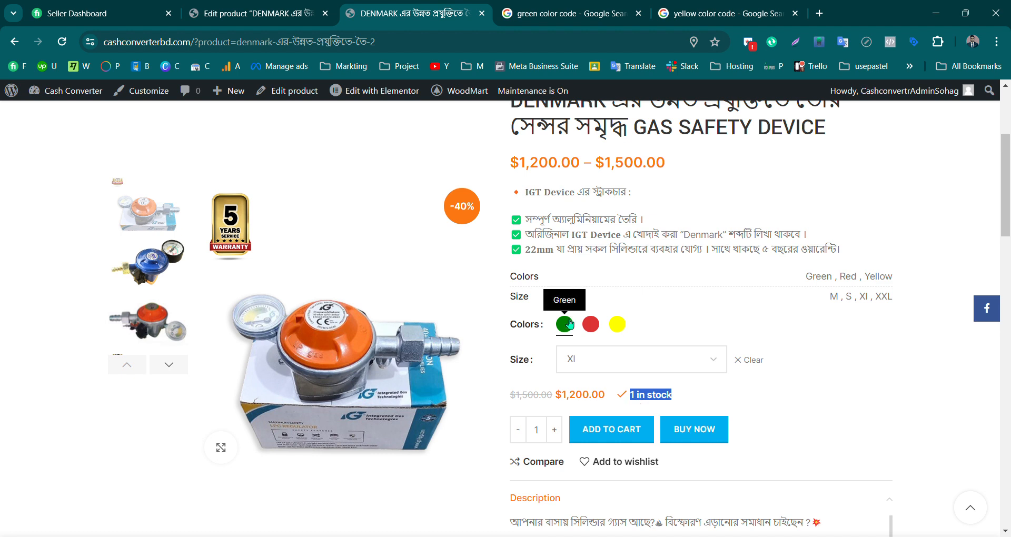
pyautogui.click(591, 428)
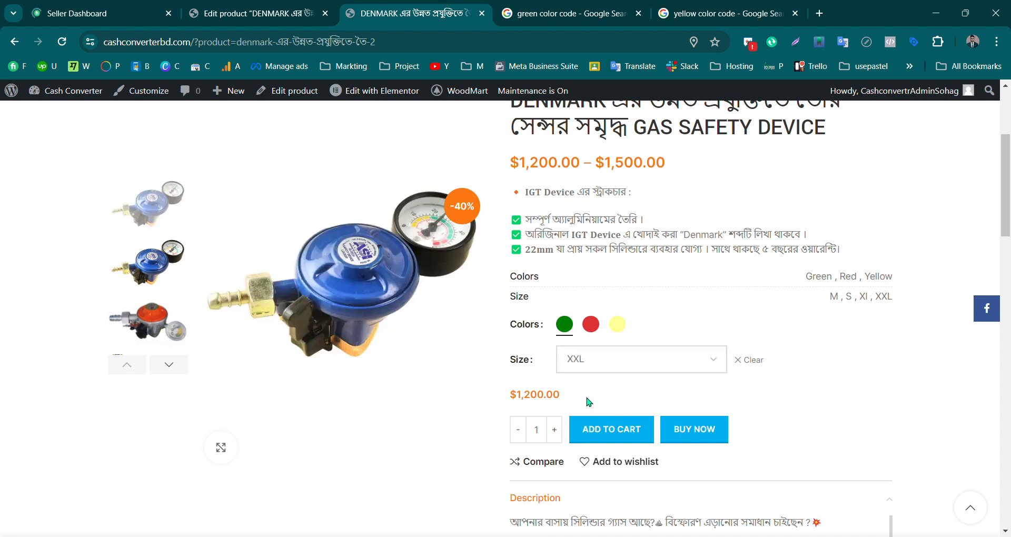
pyautogui.moveTo(651, 395); pyautogui.dragTo(531, 397)
# Preview Red in size XXL, return to Green, and compare its M and S variations
pyautogui.click(590, 326)
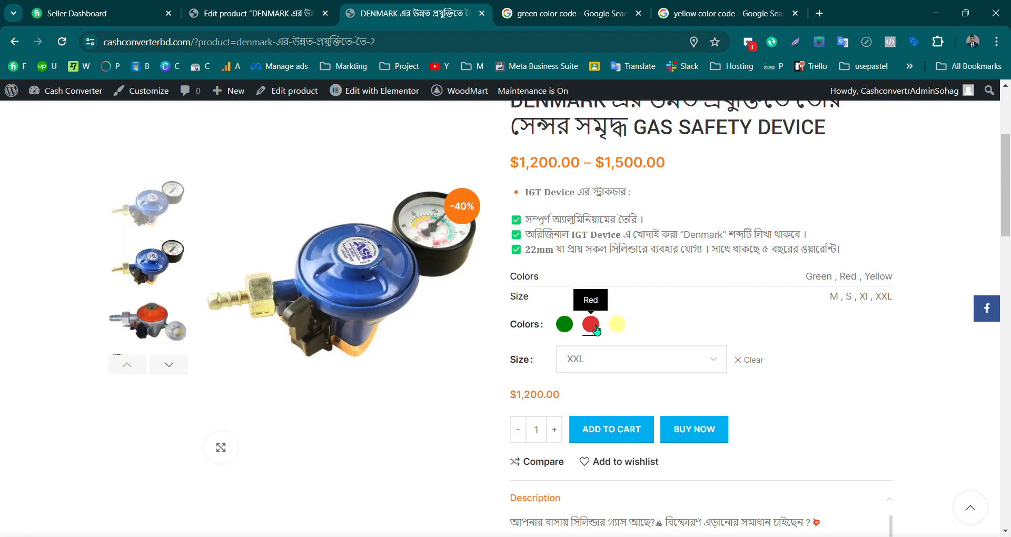
pyautogui.click(569, 326)
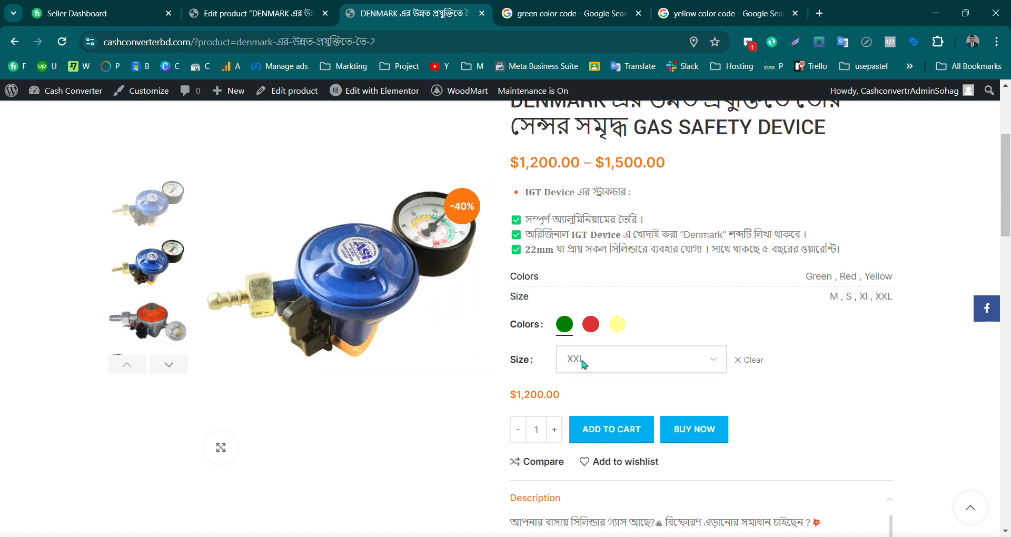
pyautogui.click(582, 389)
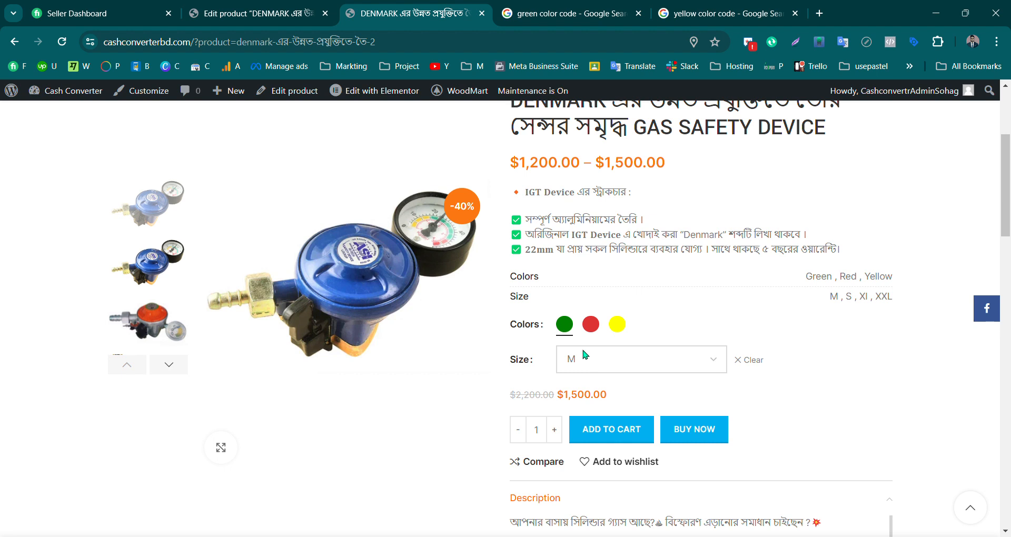
pyautogui.press('Down')
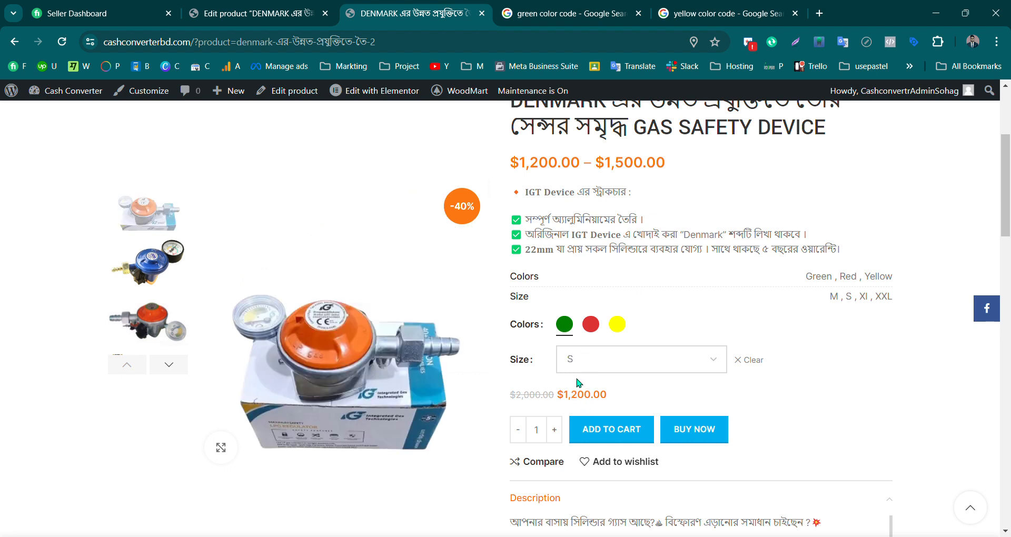
# Switch the Green variation to size M and back to S, checking the product image and price for each
pyautogui.click(583, 393)
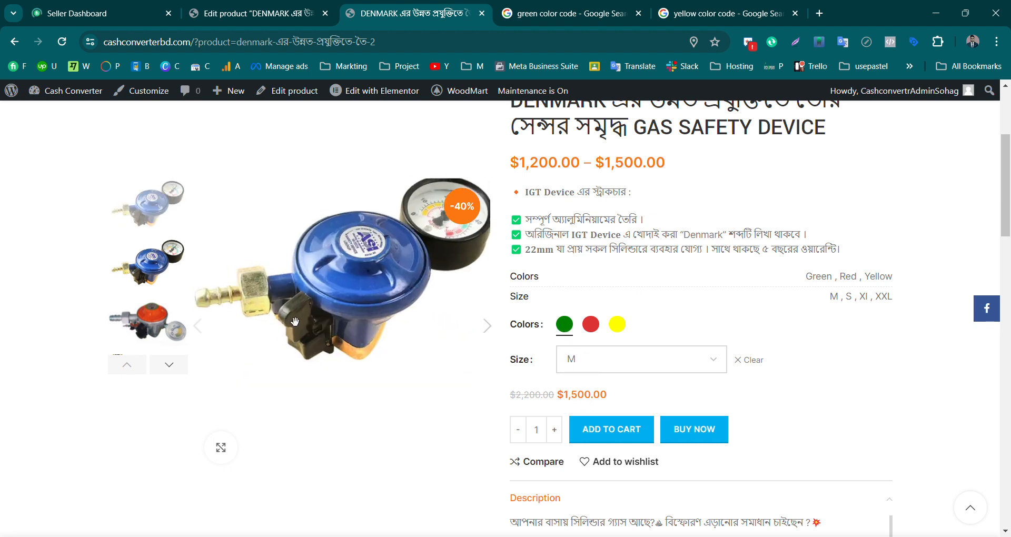
pyautogui.scroll(1, 358, 301)
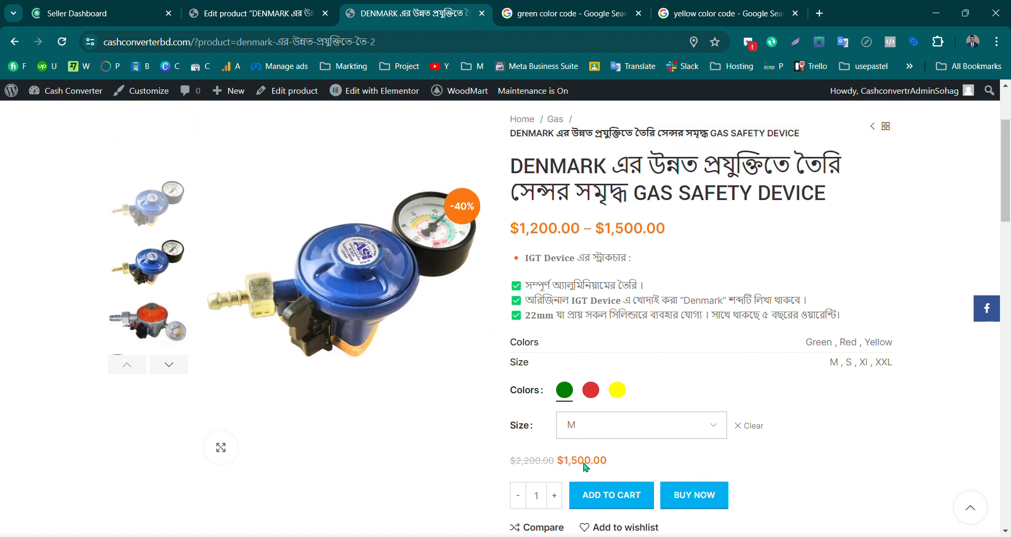
pyautogui.click(568, 474)
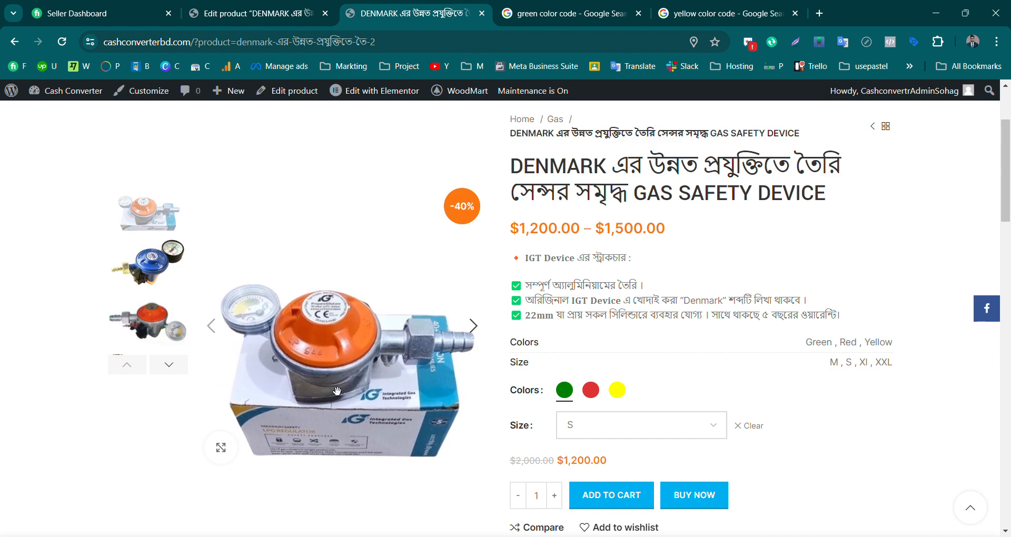
# Switch to the product editor and expand the Green M variation to check its assigned image
pyautogui.click(258, 13)
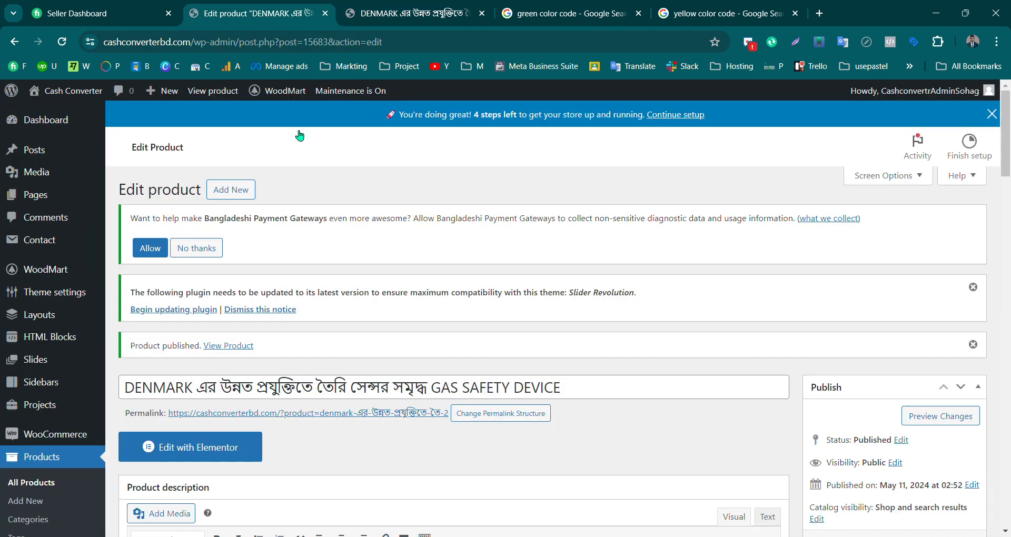
pyautogui.scroll(-15, 341, 378)
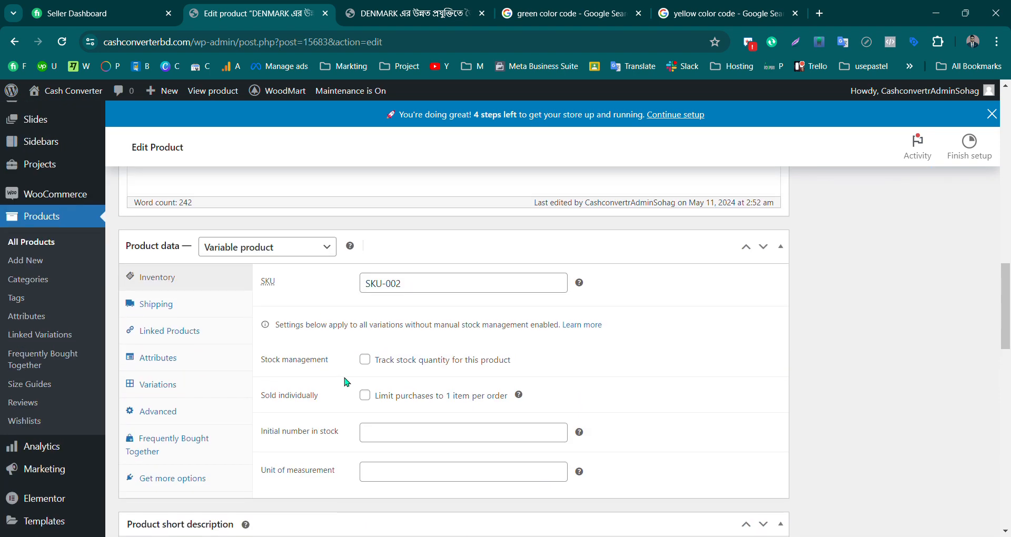
pyautogui.scroll(-1, 346, 383)
pyautogui.click(166, 321)
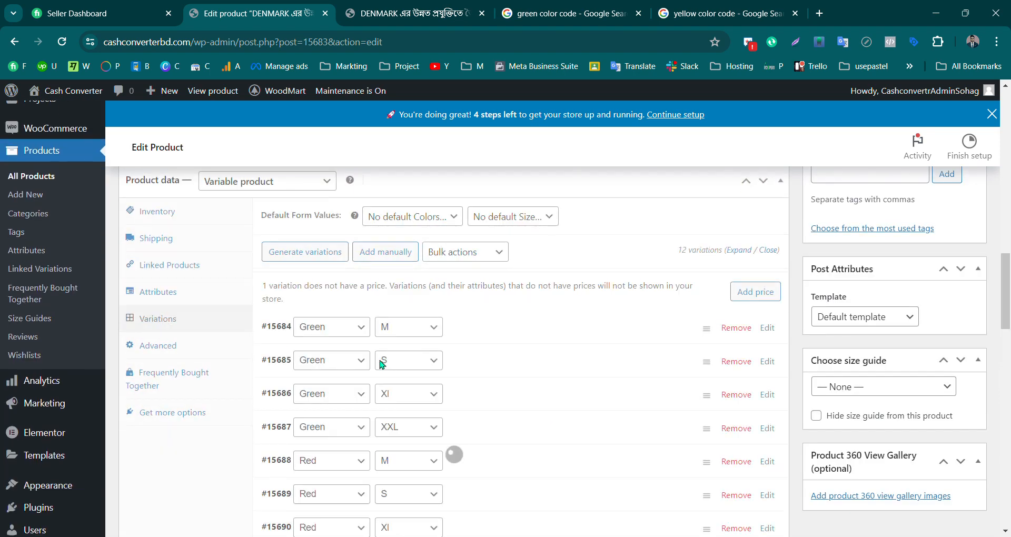
pyautogui.click(495, 335)
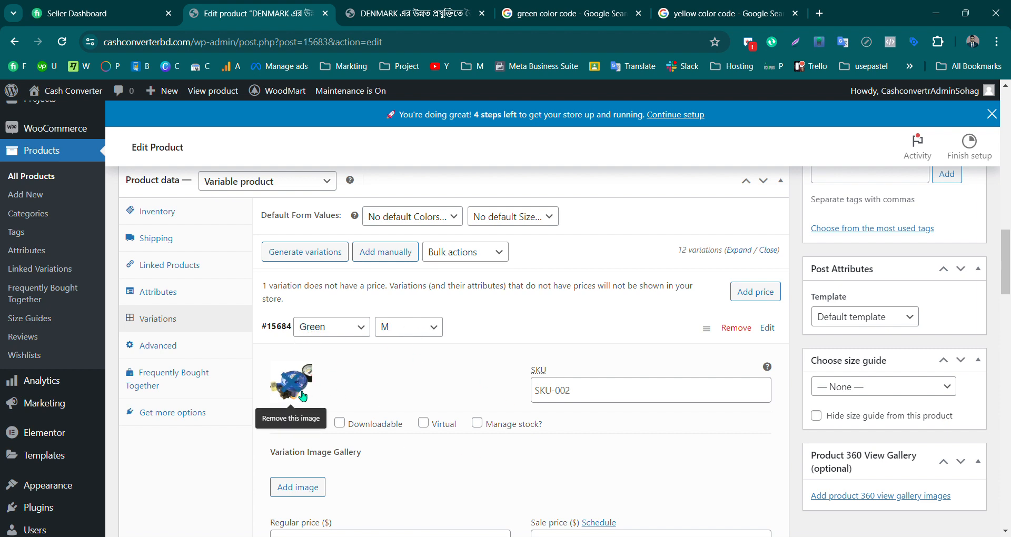
# Return to the storefront product page and check the Green variation's image and price in size M
pyautogui.click(408, 13)
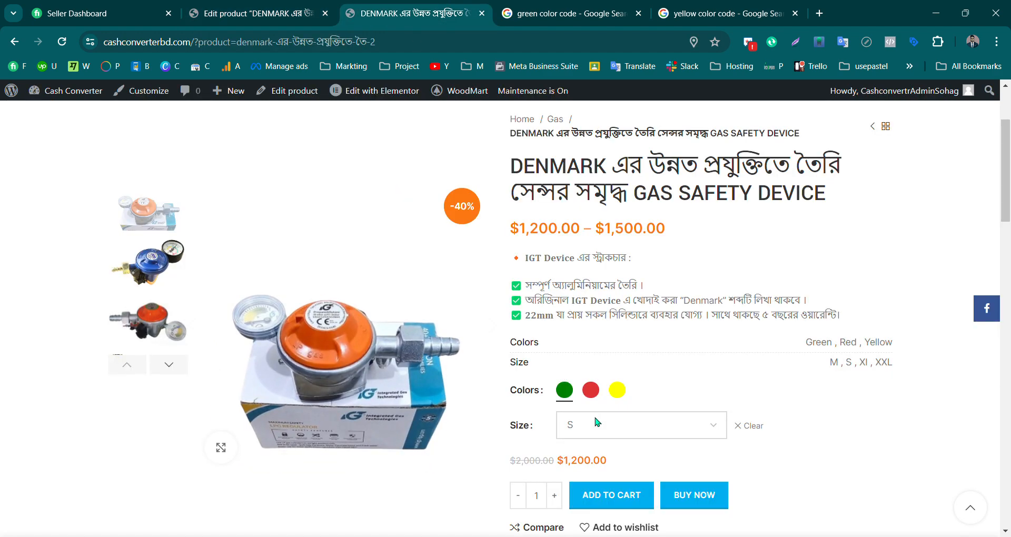
pyautogui.click(578, 457)
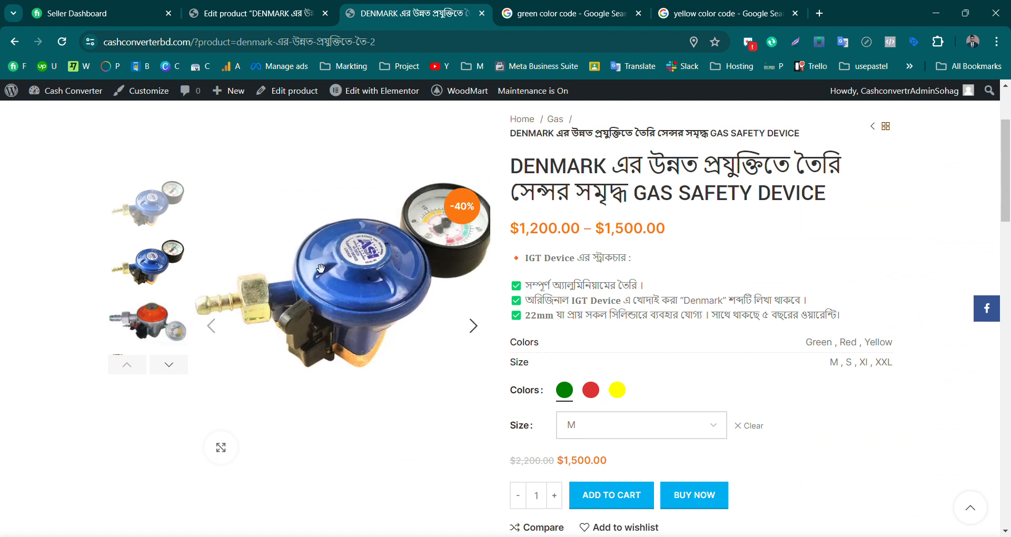
pyautogui.scroll(-1, 426, 289)
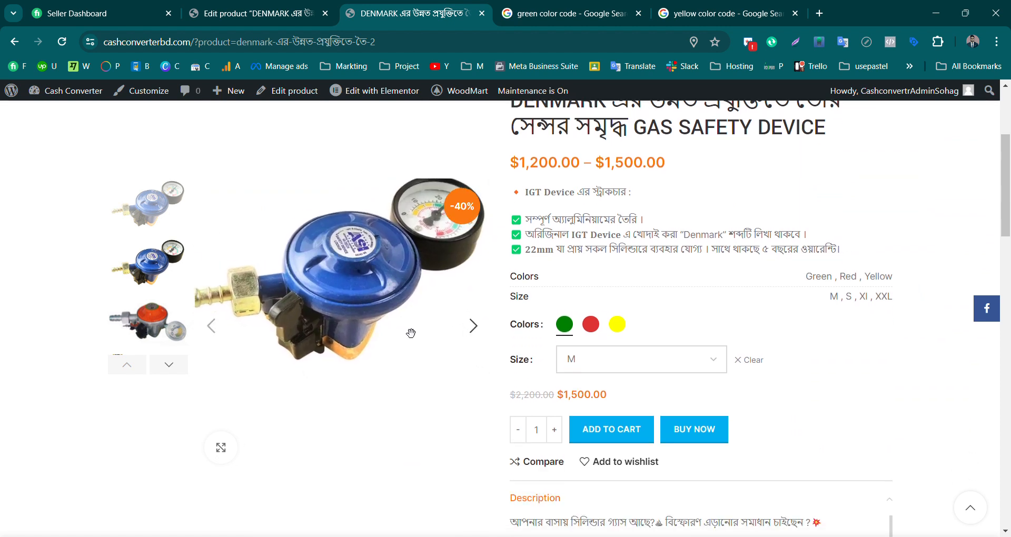
pyautogui.scroll(-1, 414, 324)
pyautogui.scroll(1, 416, 324)
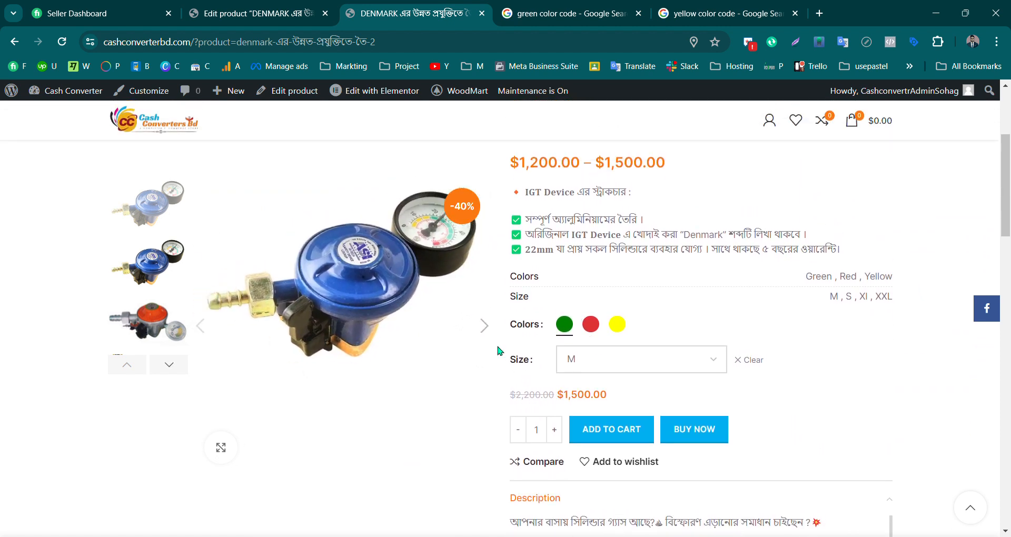
pyautogui.scroll(-1, 691, 319)
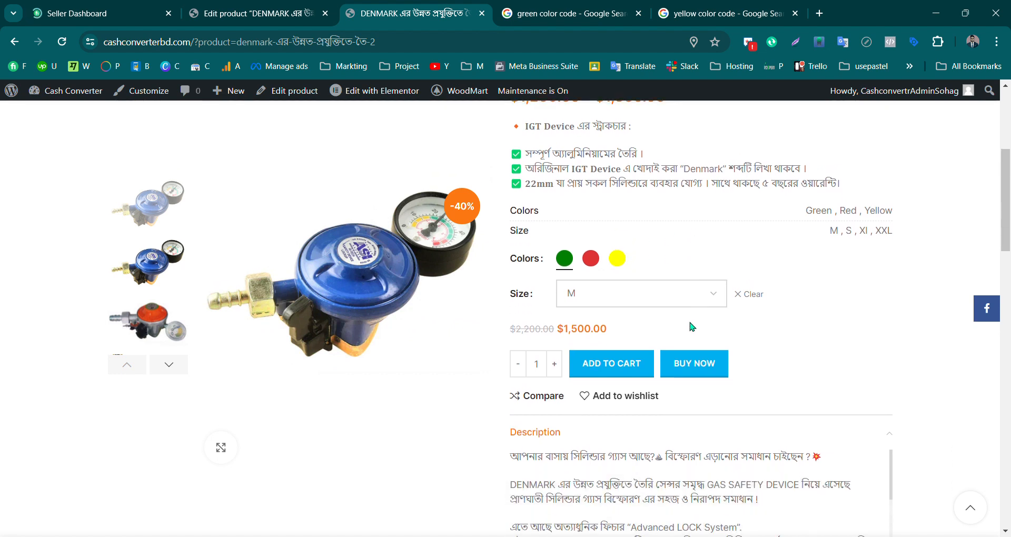
# Preview the Yellow and Red variations in different sizes to check their prices
pyautogui.click(622, 260)
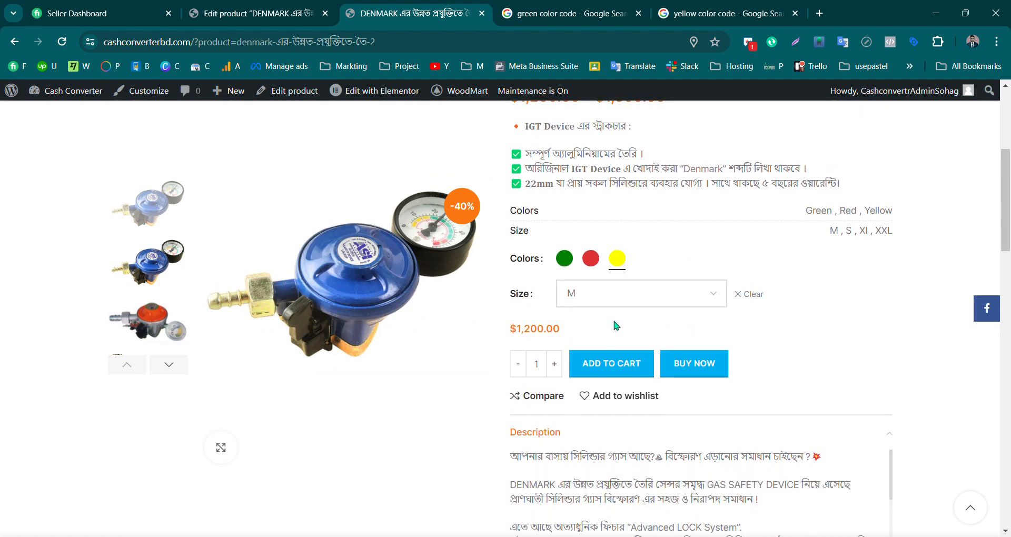
pyautogui.click(618, 350)
pyautogui.click(592, 265)
pyautogui.click(582, 357)
pyautogui.click(581, 349)
# Choose Green in size Xl and buy the product immediately
pyautogui.click(565, 258)
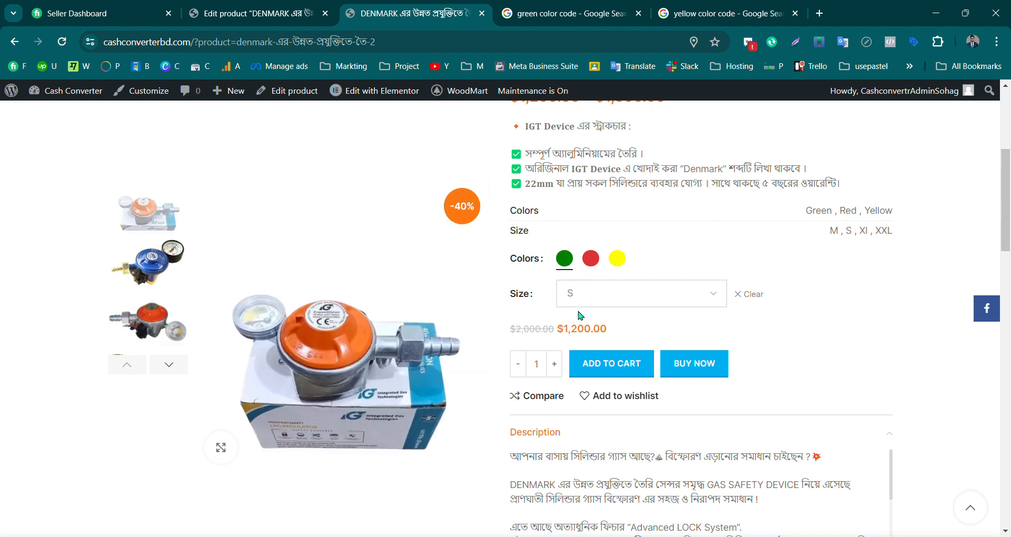
pyautogui.click(584, 358)
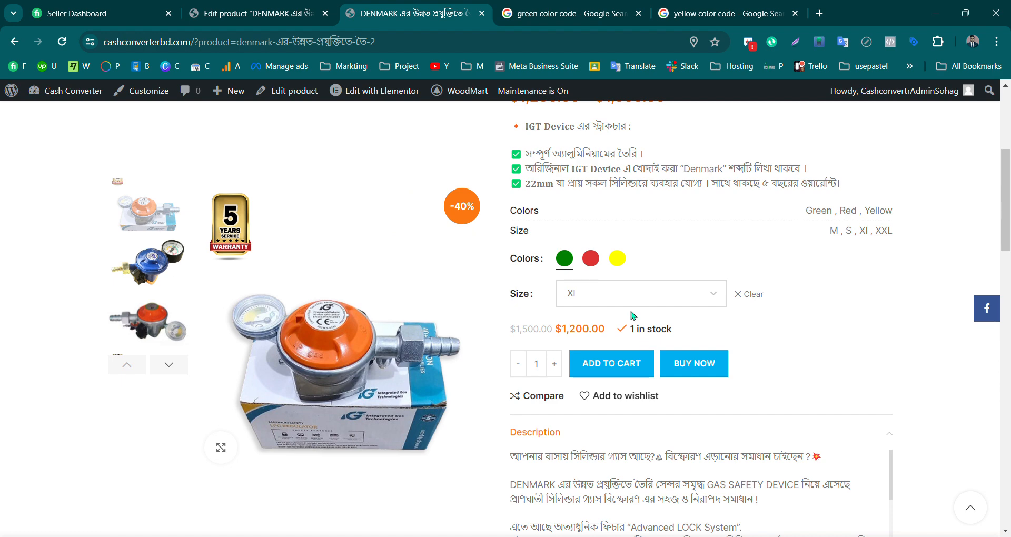
pyautogui.scroll(-1, 627, 295)
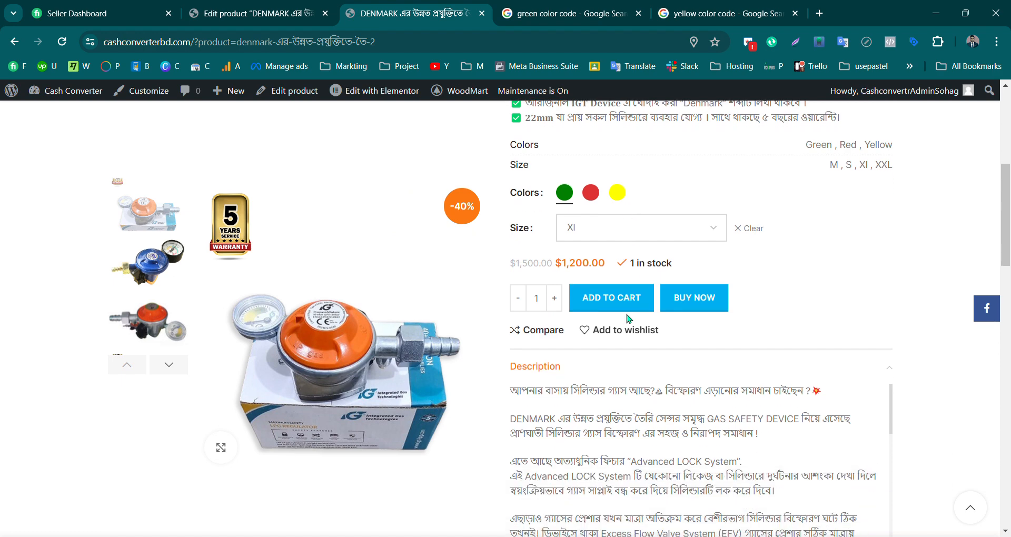
pyautogui.moveTo(1005, 202)
pyautogui.mouseDown()
pyautogui.moveTo(1008, 432)
pyautogui.moveTo(1010, 175)
pyautogui.moveTo(1010, 203)
pyautogui.mouseUp()
pyautogui.click(704, 312)
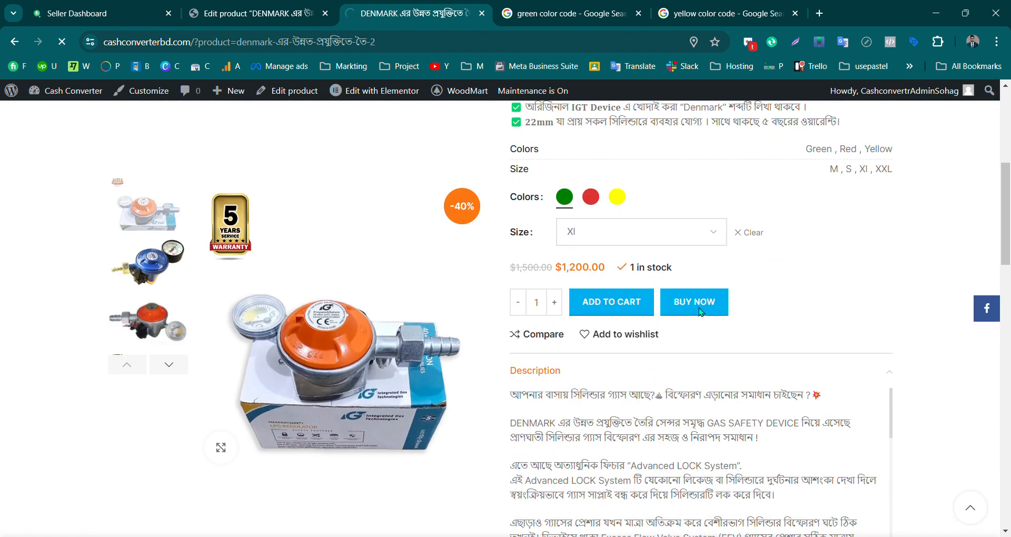
# Review the prefilled billing details and order summary at checkout, and place the order with cash on delivery
pyautogui.scroll(-1, 590, 342)
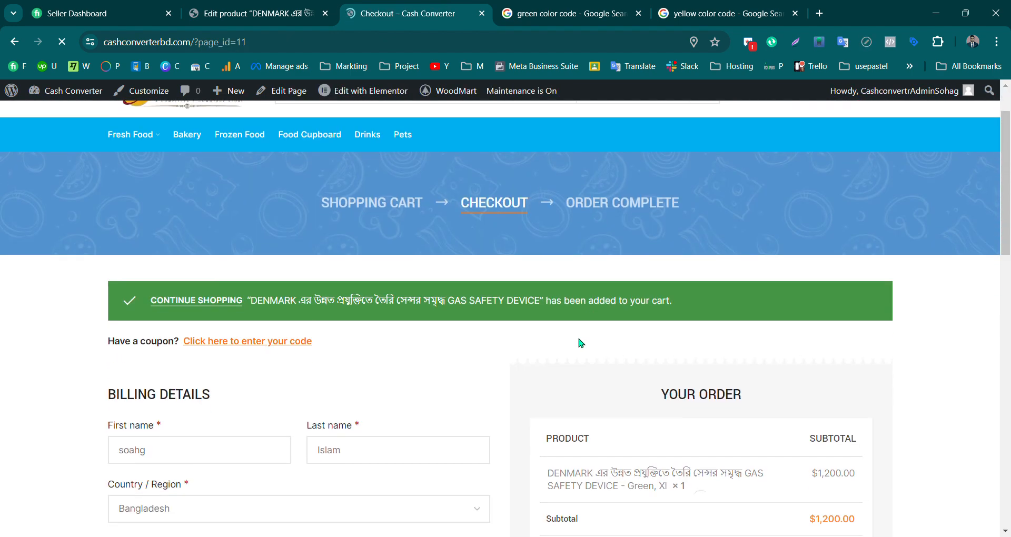
pyautogui.moveTo(1010, 246); pyautogui.dragTo(990, 347)
pyautogui.scroll(1, 991, 352)
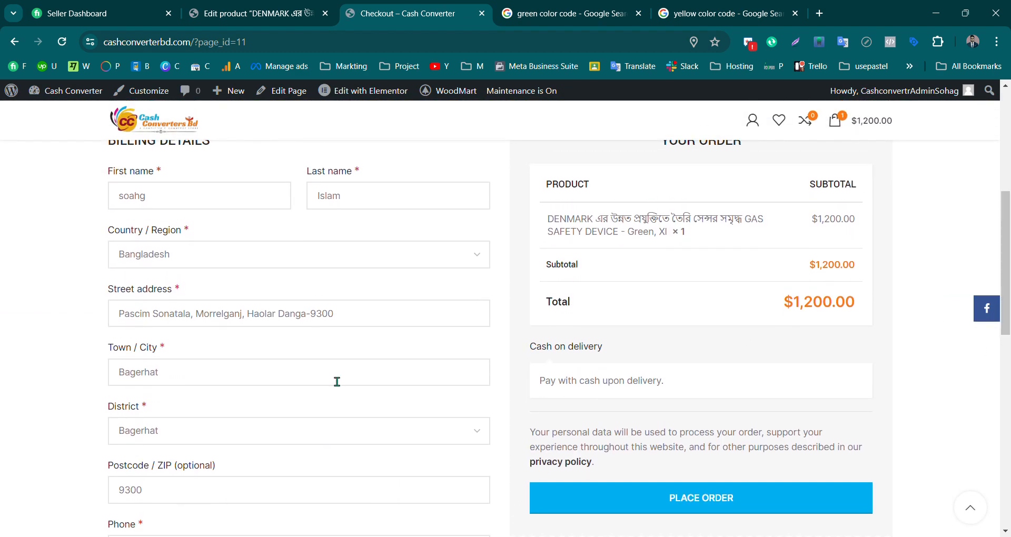
pyautogui.scroll(-4, 419, 453)
pyautogui.scroll(-2, 703, 352)
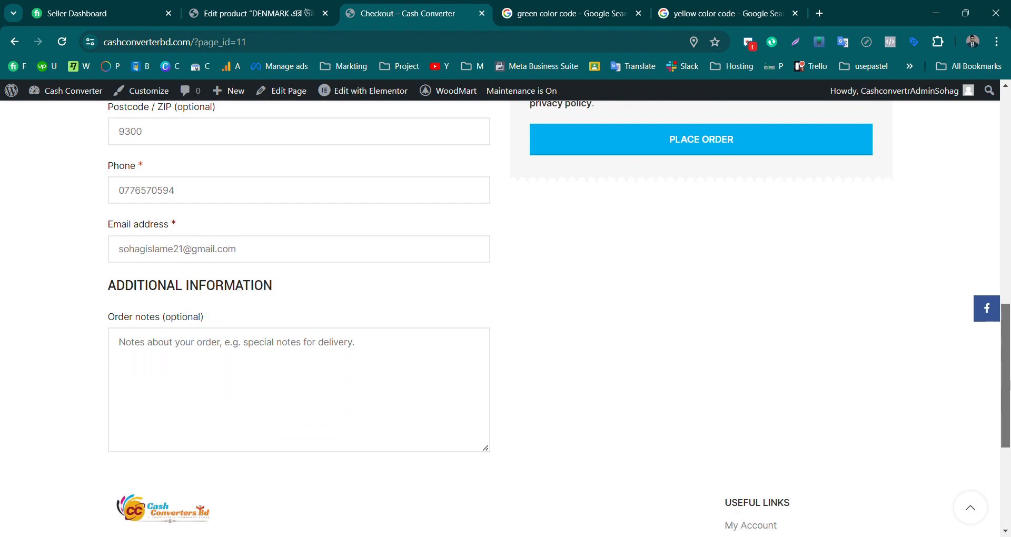
pyautogui.scroll(4, 703, 352)
pyautogui.click(703, 352)
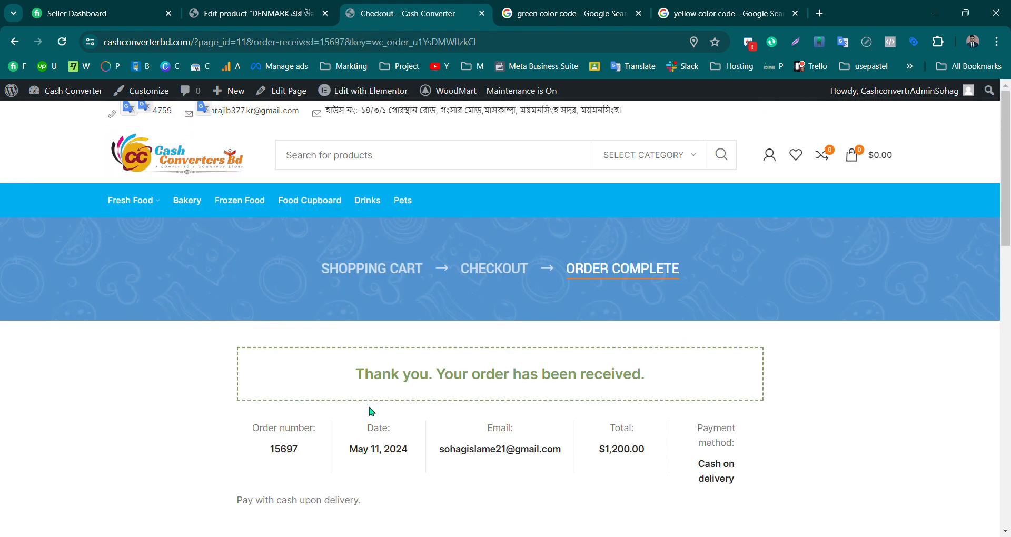
# Open the order list from the customer account dashboard and check the newest order's status
pyautogui.moveTo(1006, 211)
pyautogui.mouseDown()
pyautogui.moveTo(1009, 337)
pyautogui.moveTo(1007, 210)
pyautogui.mouseUp()
pyautogui.moveTo(769, 153)
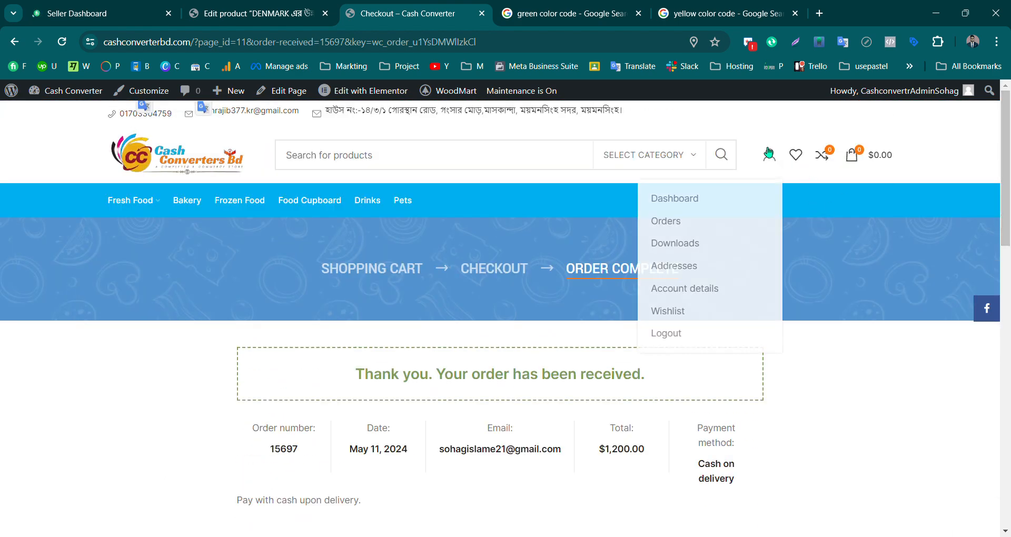
pyautogui.click(690, 199)
pyautogui.scroll(-5, 377, 310)
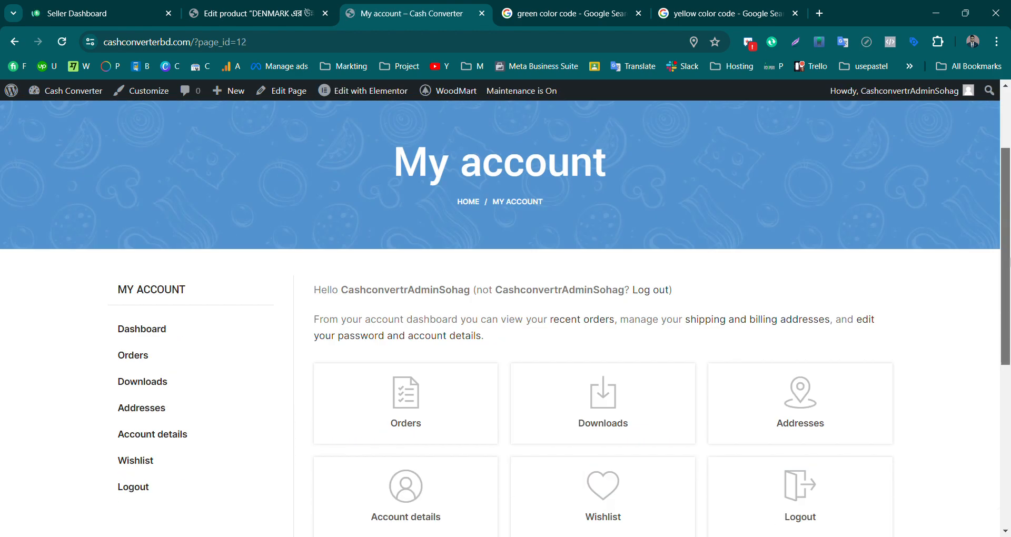
pyautogui.click(403, 294)
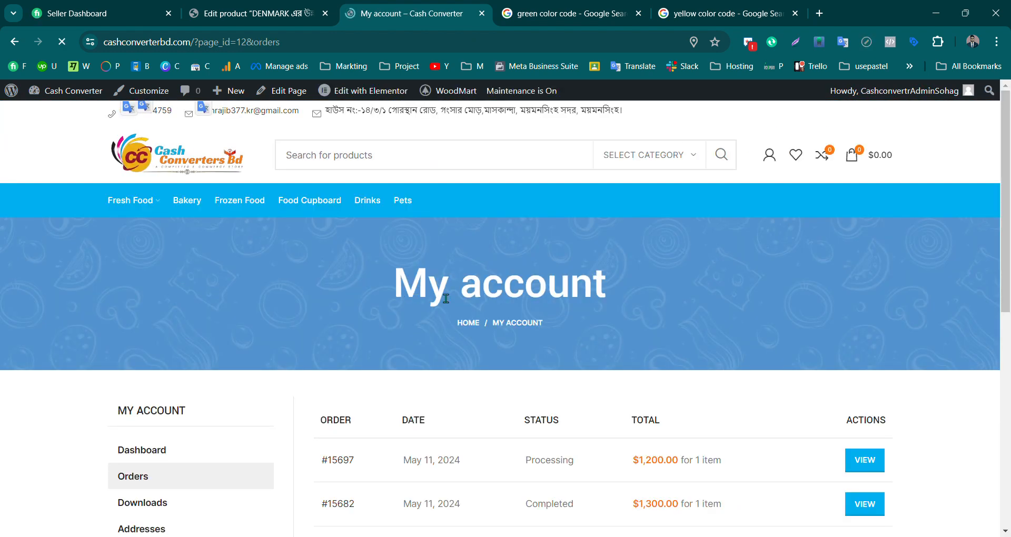
pyautogui.scroll(-3, 403, 294)
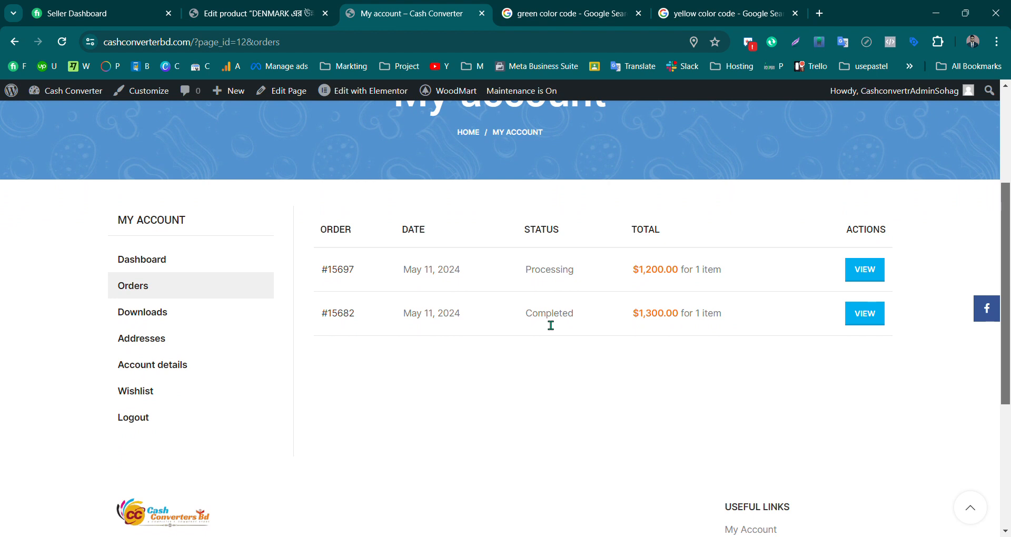
pyautogui.moveTo(531, 280); pyautogui.dragTo(579, 282)
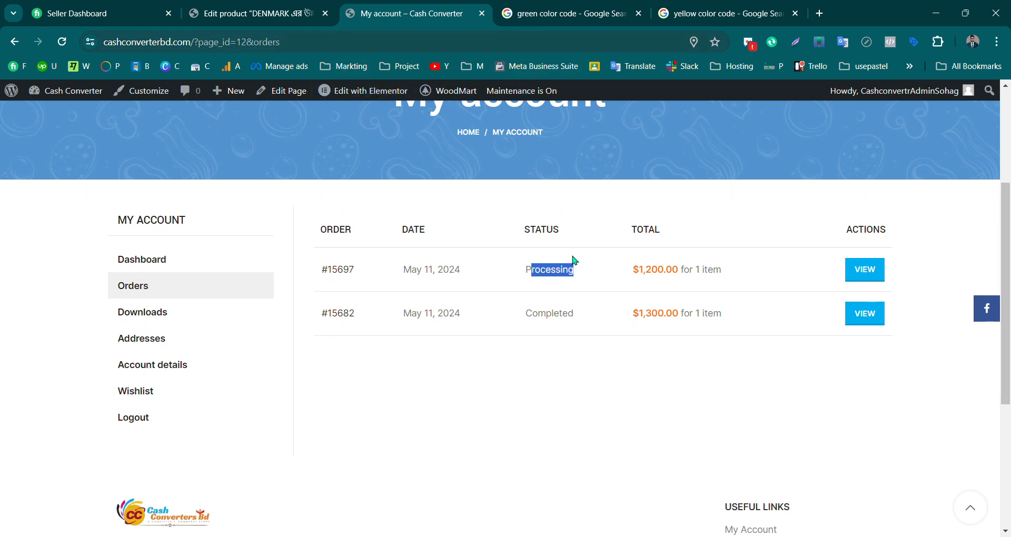
# Return to the store's home page and open the blue gas device from Popular Products
pyautogui.scroll(4, 681, 150)
pyautogui.click(136, 158)
pyautogui.moveTo(1006, 167); pyautogui.dragTo(1009, 366)
pyautogui.click(457, 329)
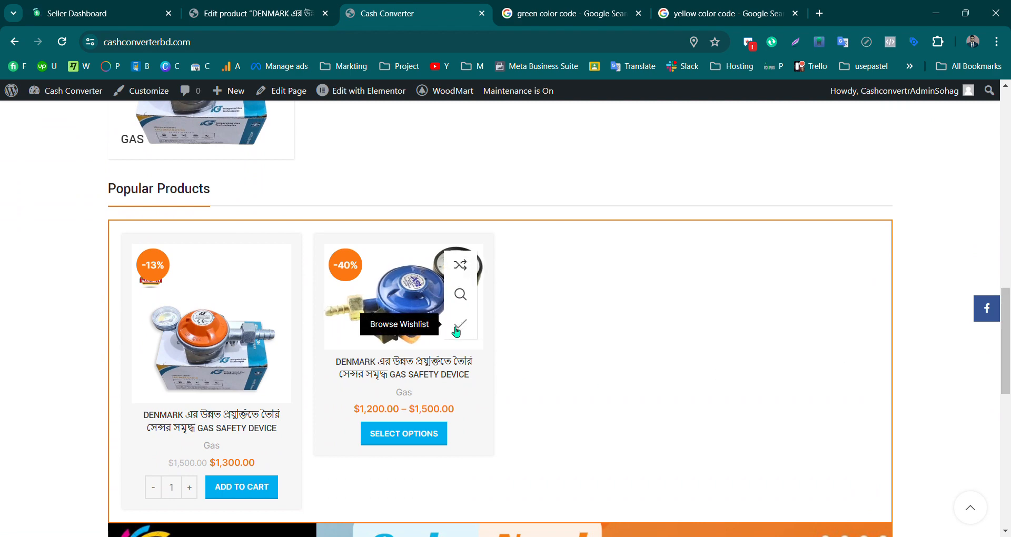
pyautogui.click(409, 325)
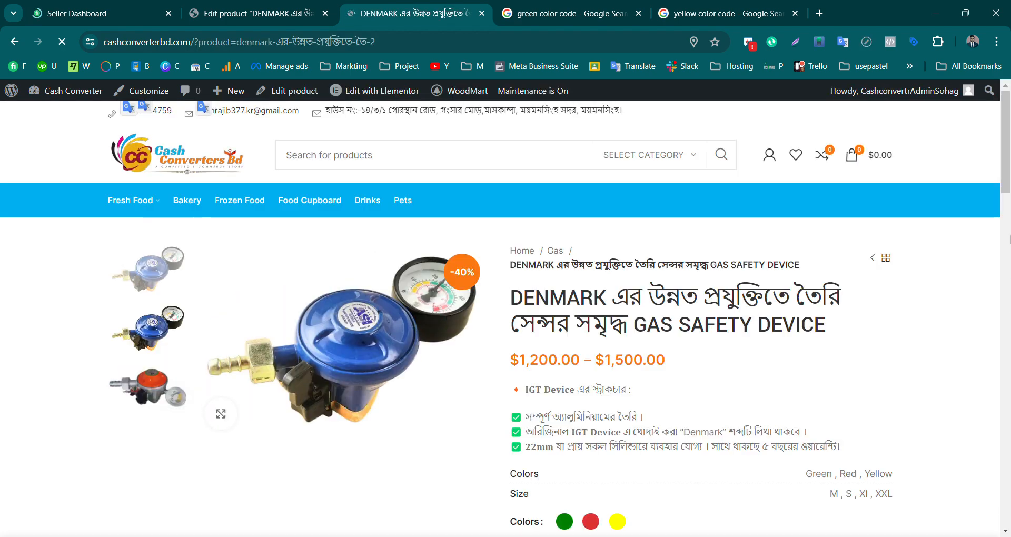
# Check the stock status of Green in size Xl, try to buy it again, and dismiss the alert
pyautogui.scroll(-6, 412, 328)
pyautogui.click(565, 198)
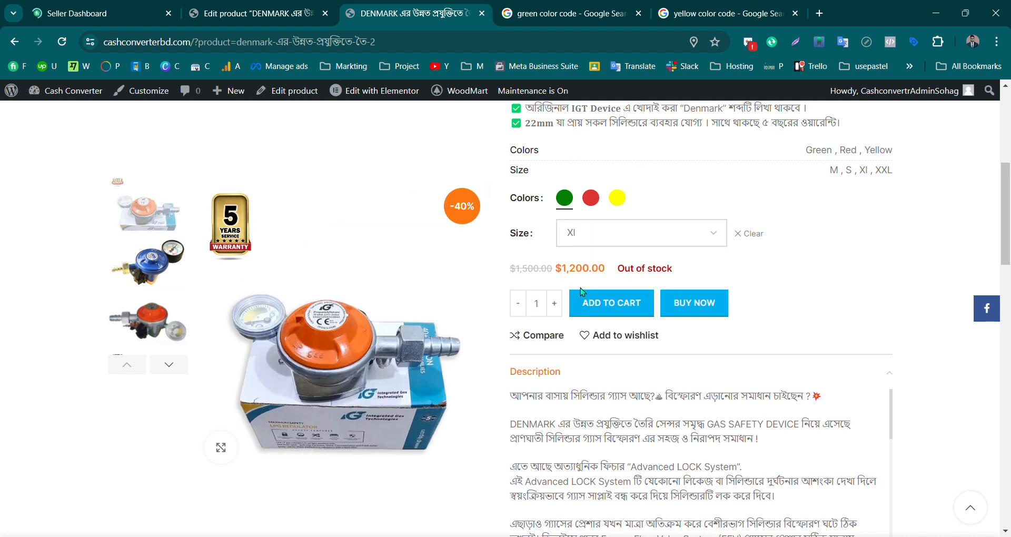
pyautogui.moveTo(682, 271); pyautogui.dragTo(616, 271)
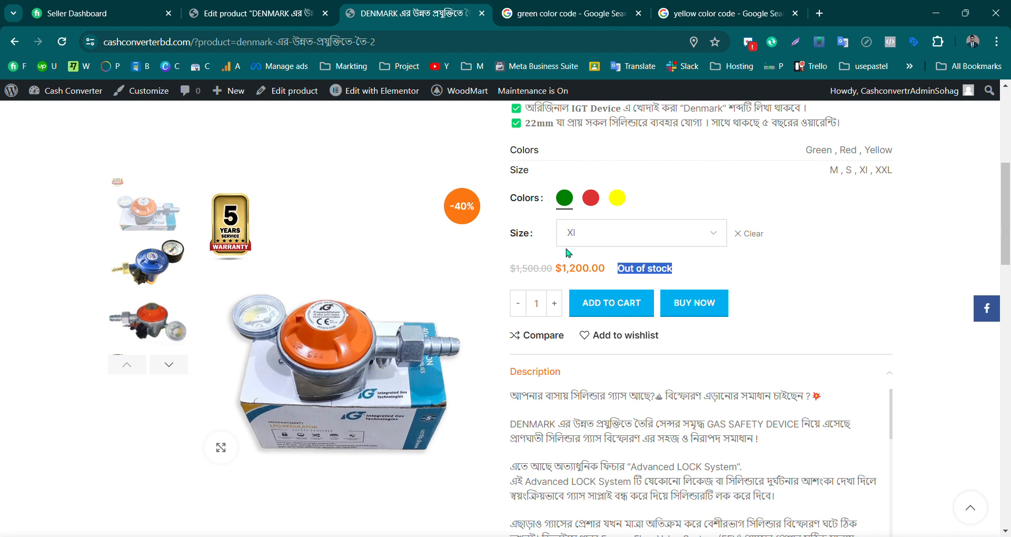
pyautogui.click(708, 311)
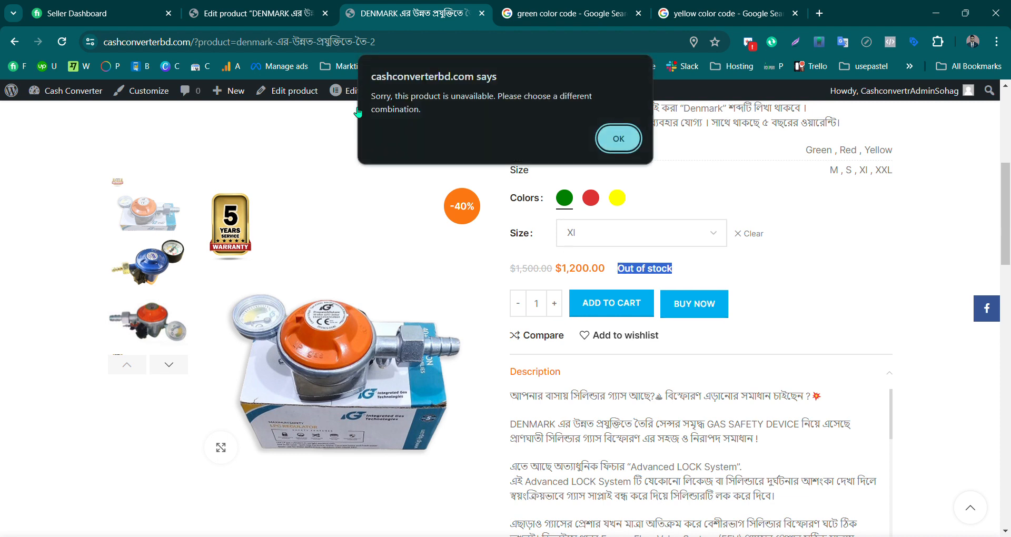
pyautogui.click(619, 138)
# Look over the whole product page, from the title and description to the related products section
pyautogui.scroll(6, 425, 320)
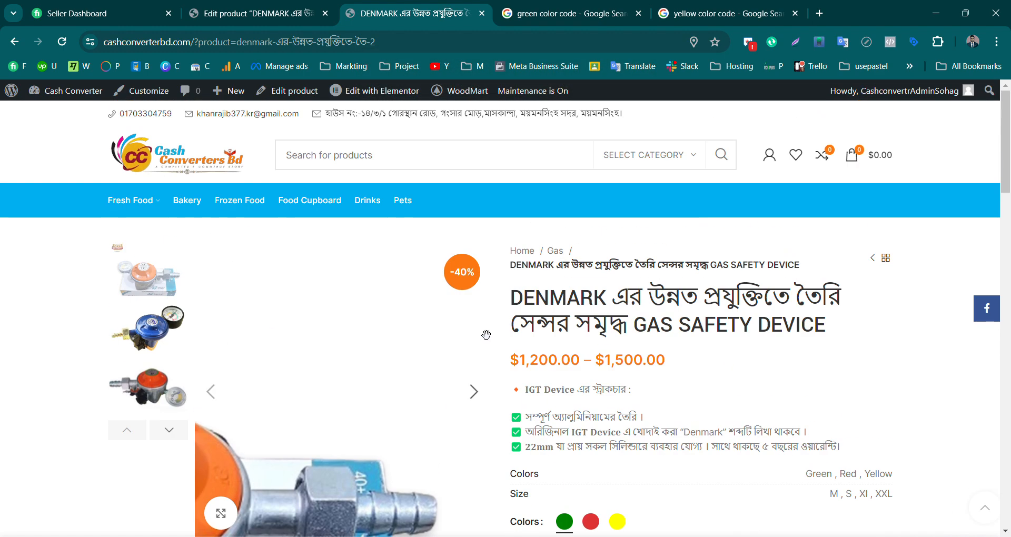
pyautogui.scroll(-4, 442, 296)
pyautogui.scroll(-15, 483, 304)
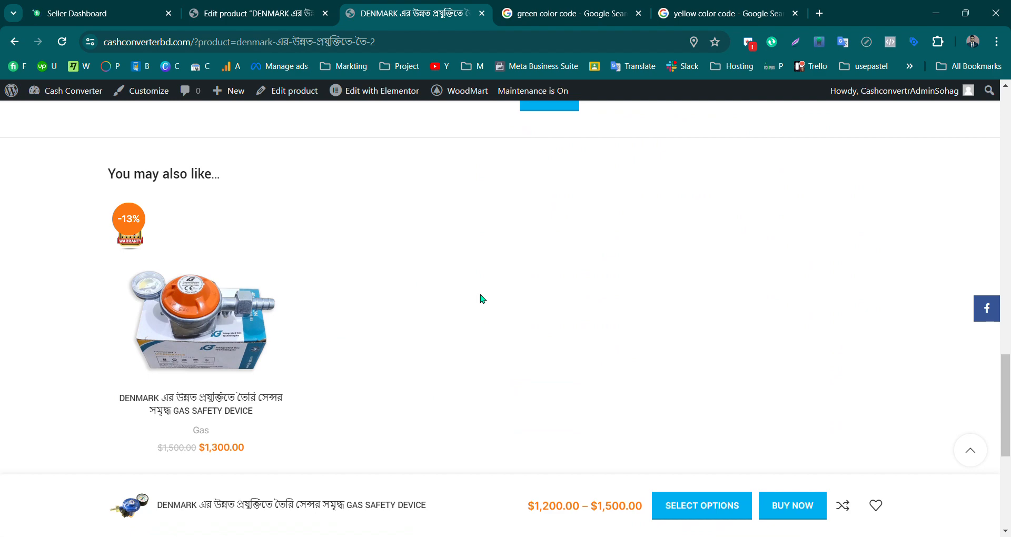
pyautogui.scroll(12, 479, 298)
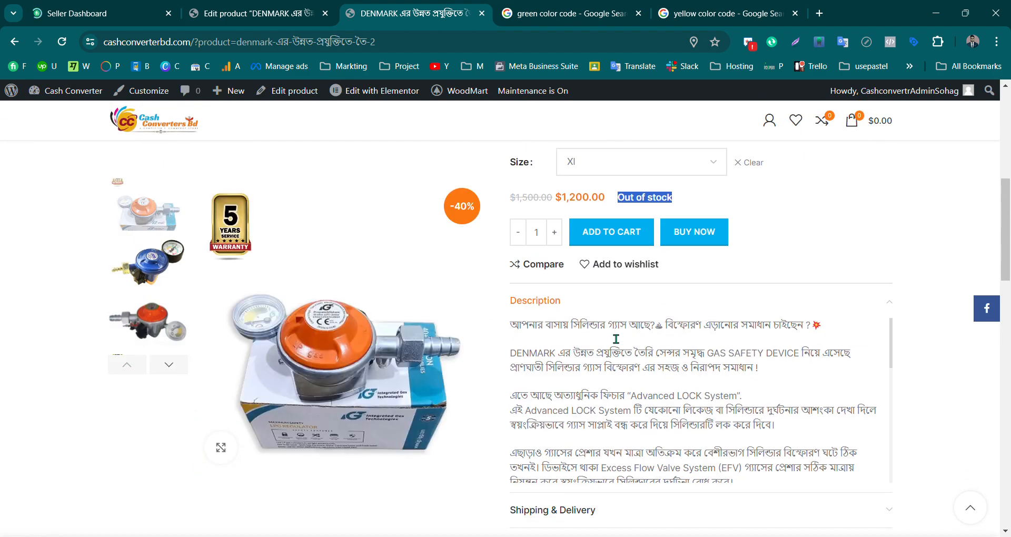
pyautogui.scroll(-8, 611, 335)
pyautogui.scroll(-3, 895, 296)
pyautogui.scroll(6, 914, 295)
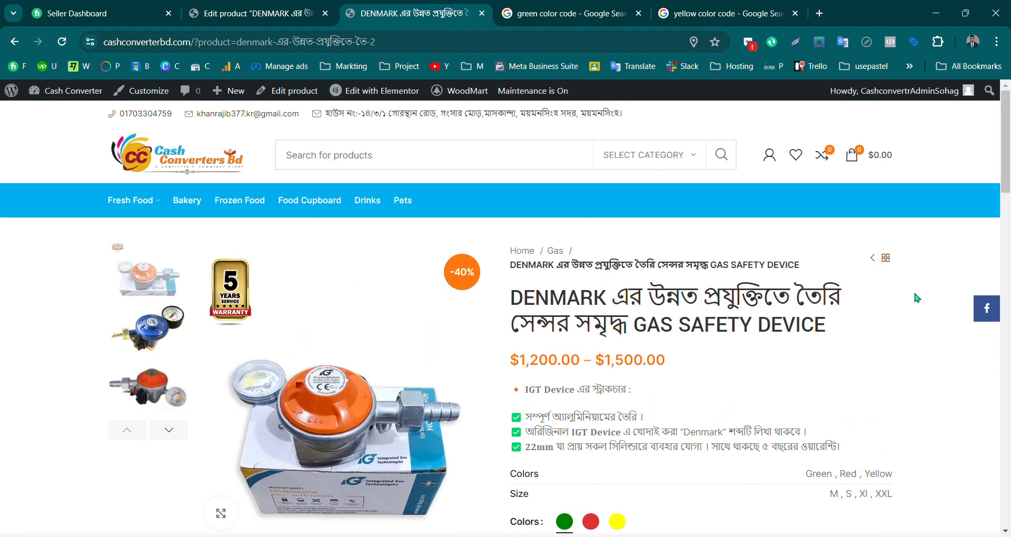
# Go back to the store's home page and look over the Popular Products section with both gas safety devices
pyautogui.click(139, 167)
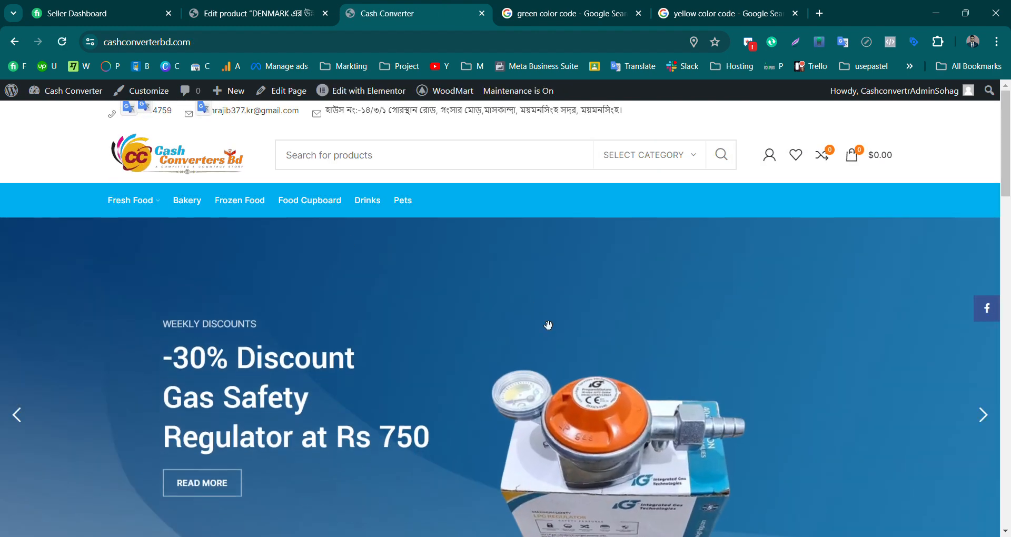
pyautogui.scroll(-3, 549, 326)
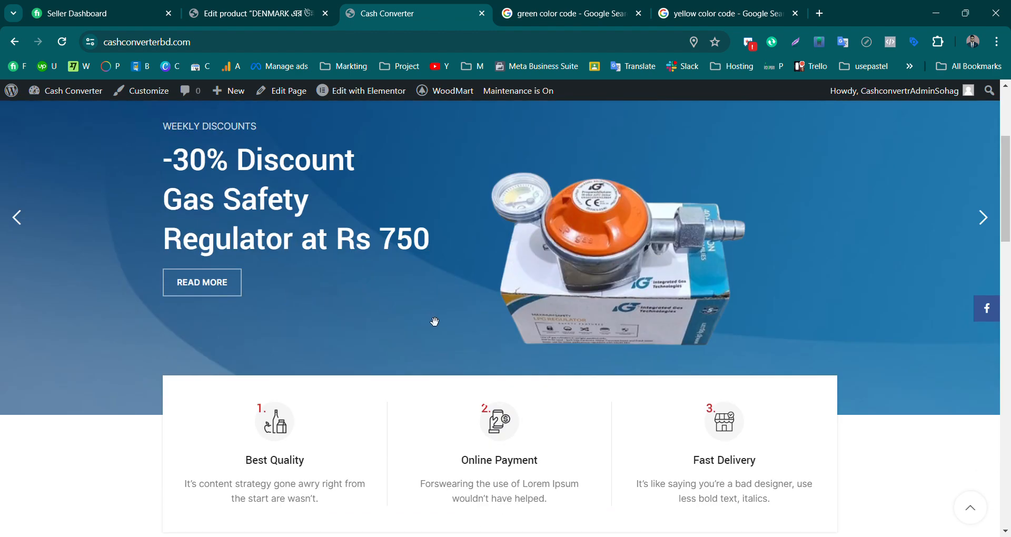
pyautogui.scroll(-4, 435, 321)
pyautogui.scroll(-2, 432, 316)
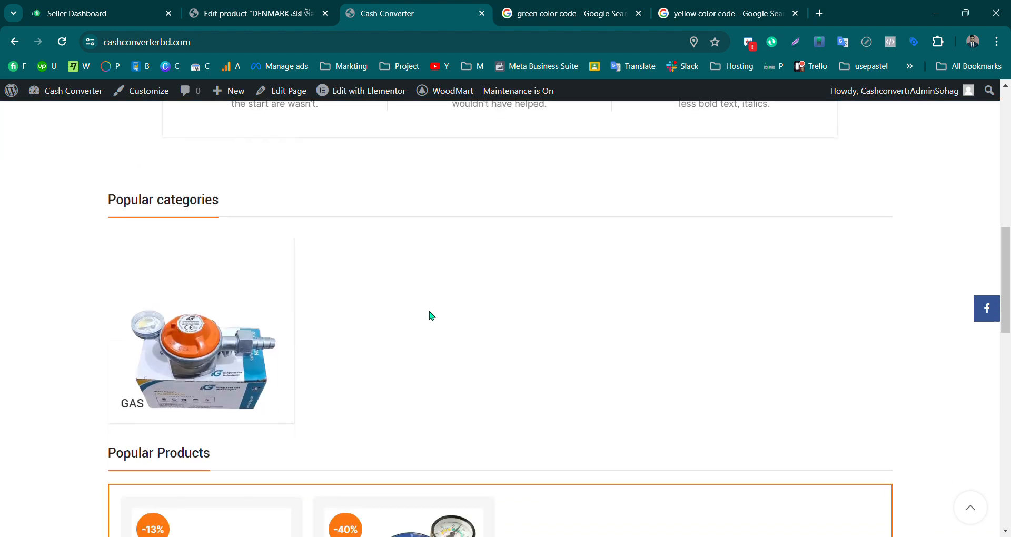
pyautogui.scroll(-3, 432, 316)
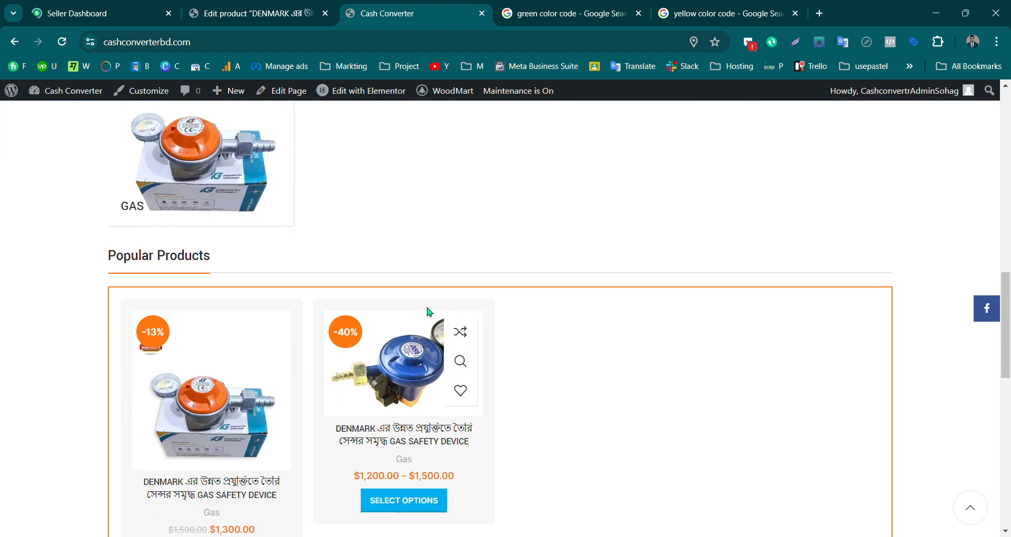
pyautogui.scroll(-2, 349, 334)
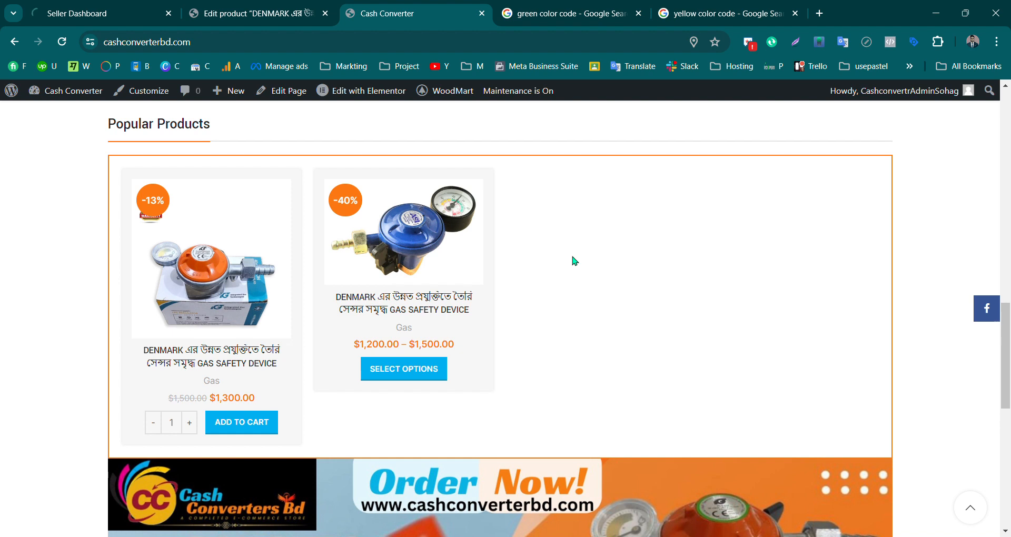
pyautogui.scroll(-1, 575, 261)
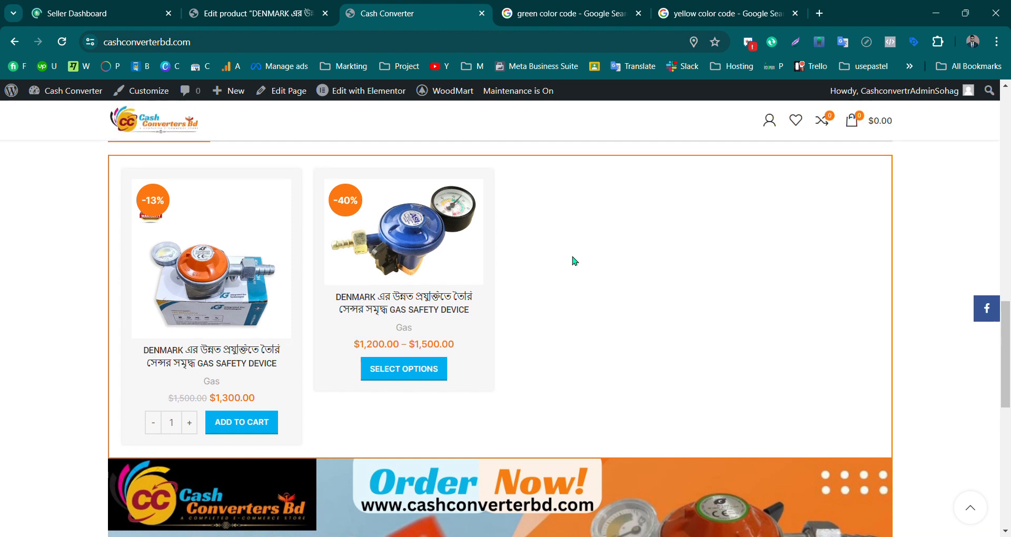